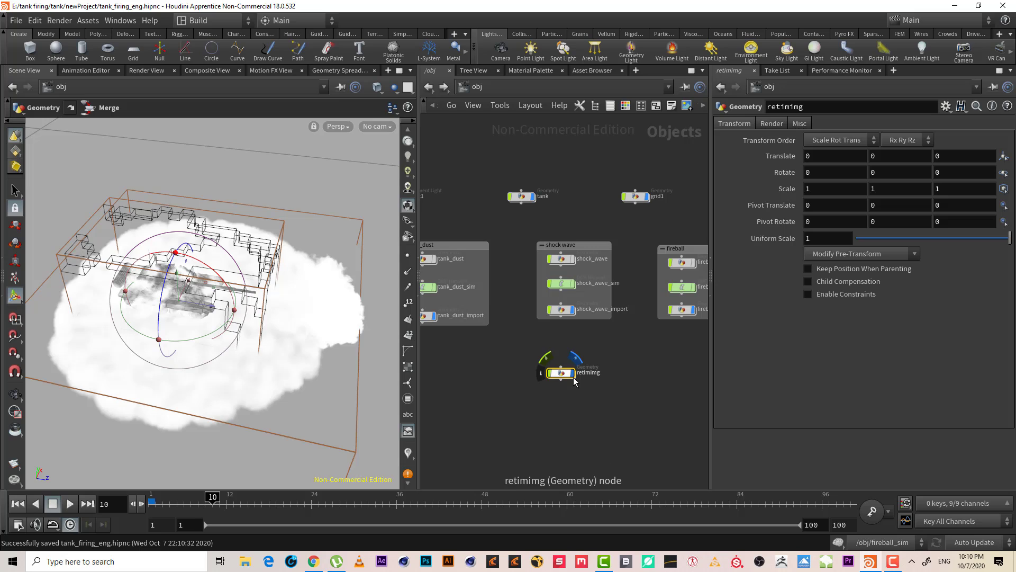
# Turn off the display of the retimimg object and move its node farther below the shock wave group.
pyautogui.click(572, 373)
pyautogui.moveTo(561, 382); pyautogui.dragTo(562, 413)
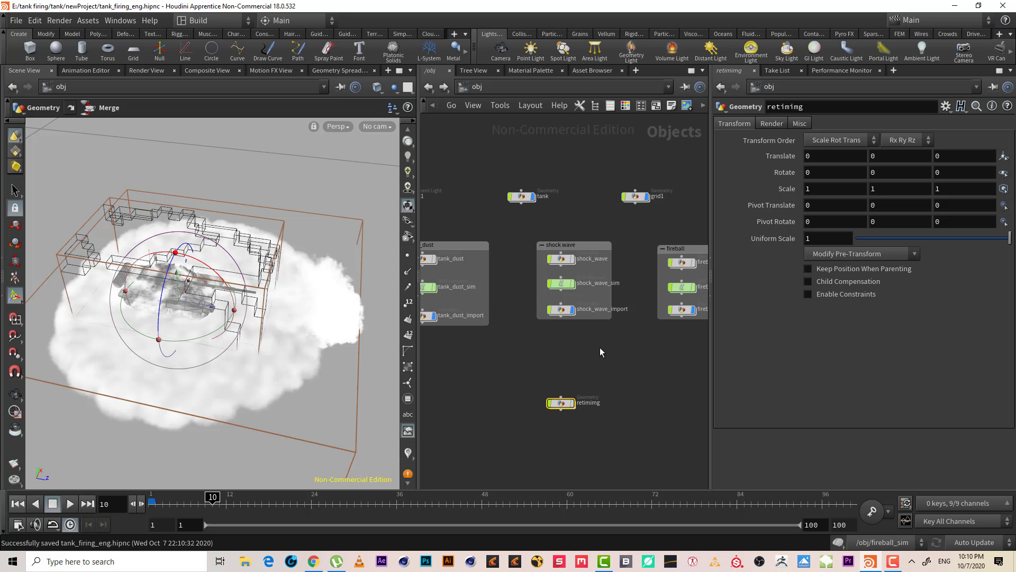
pyautogui.moveTo(591, 354); pyautogui.dragTo(575, 343, button='middle')
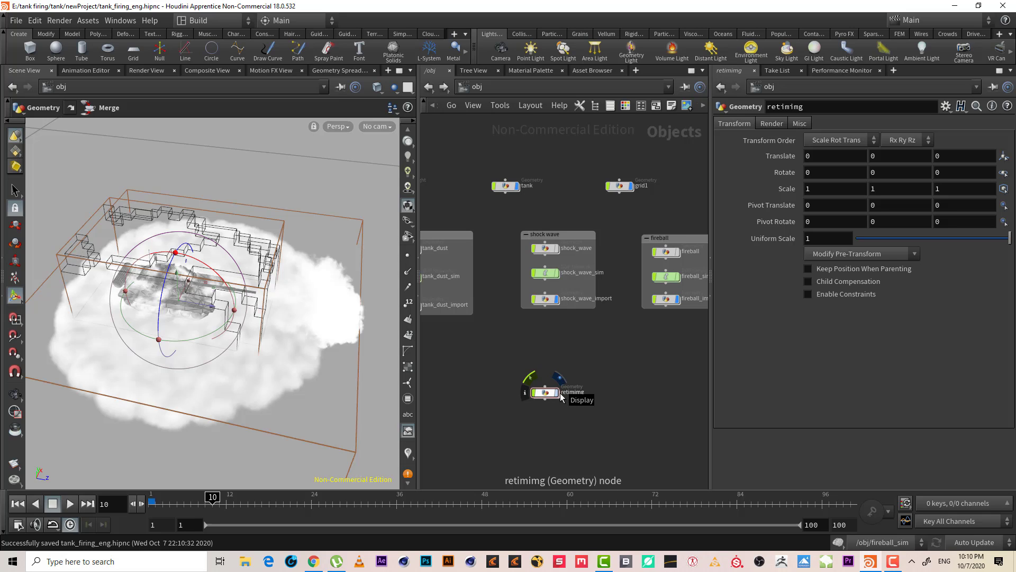
pyautogui.scroll(3, 580, 341)
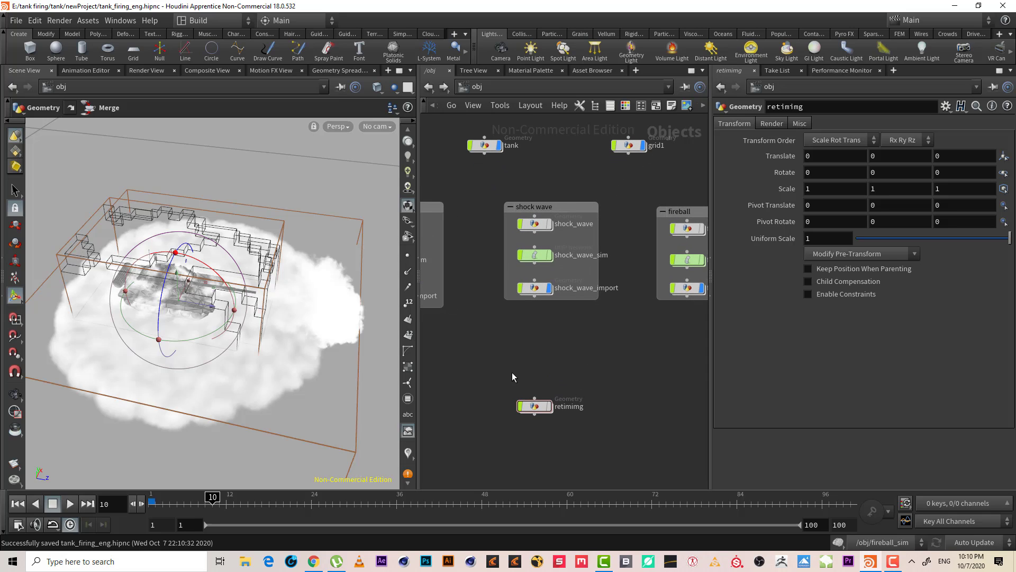
pyautogui.moveTo(578, 336); pyautogui.dragTo(515, 339, button='middle')
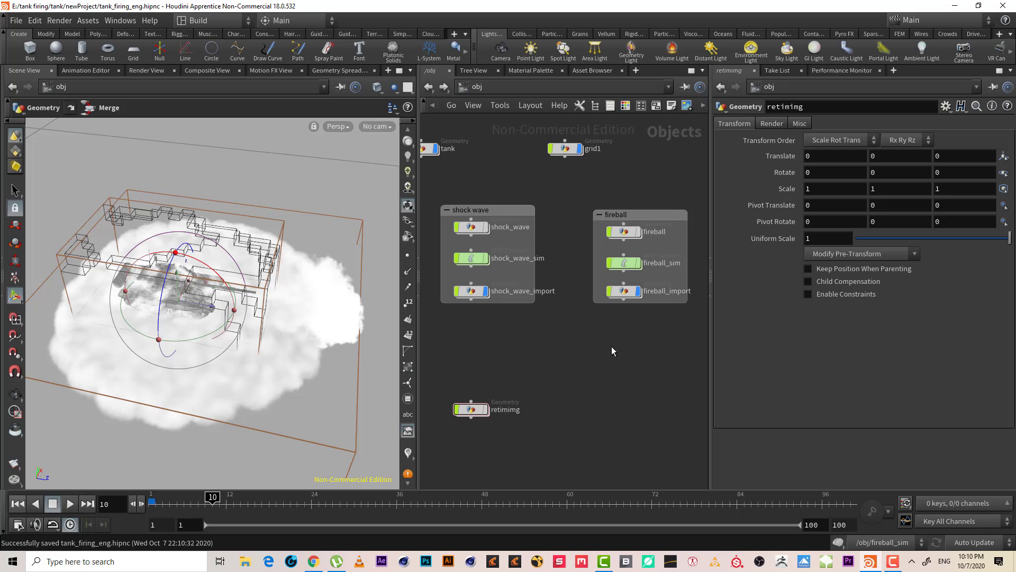
# Check the material assigned in the render settings of fireball_import and shock_wave_import.
pyautogui.click(611, 281)
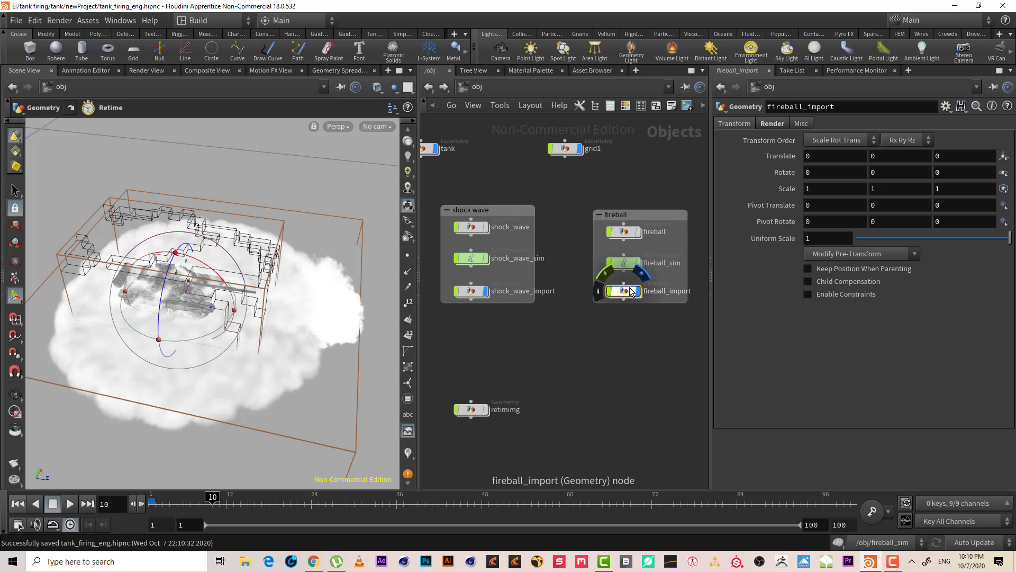
pyautogui.click(774, 122)
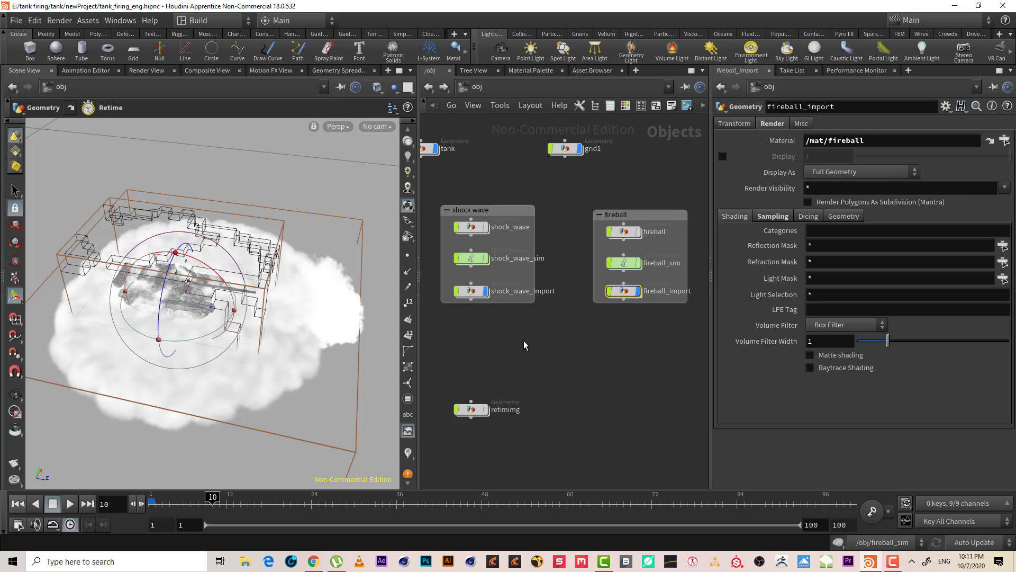
pyautogui.moveTo(524, 345); pyautogui.dragTo(597, 337, button='middle')
pyautogui.click(544, 282)
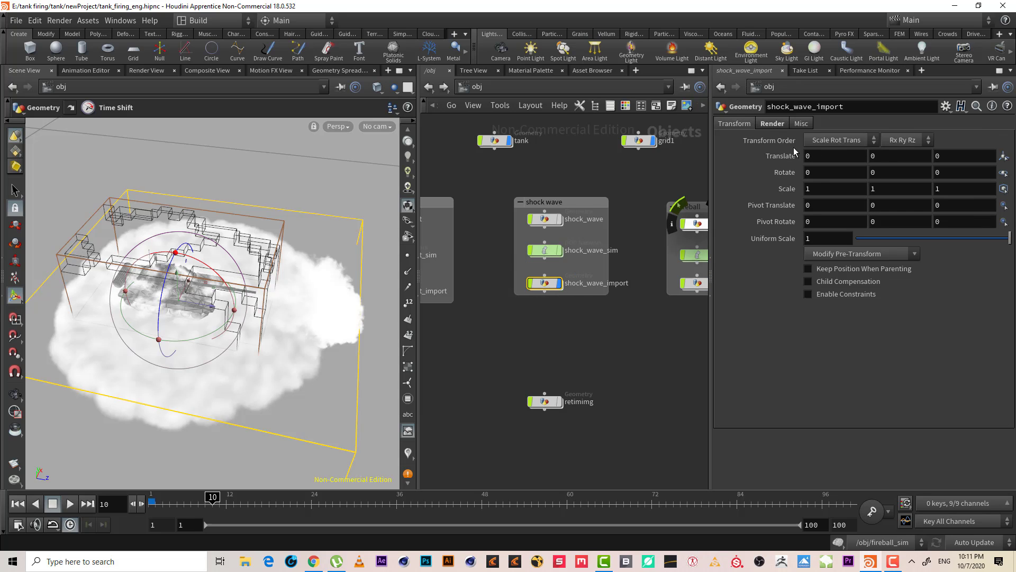
pyautogui.click(777, 123)
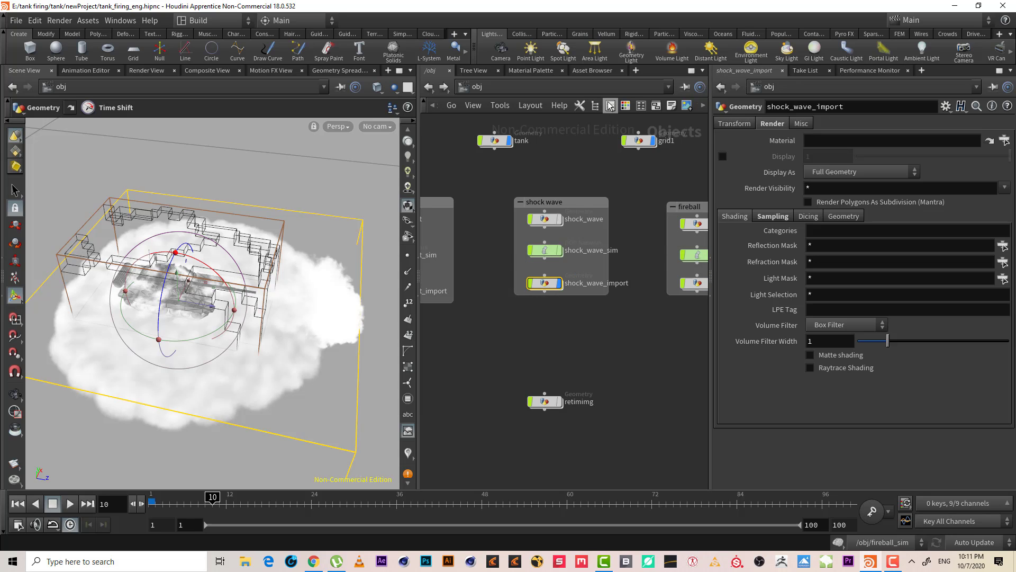
pyautogui.moveTo(486, 184); pyautogui.dragTo(500, 231, button='middle')
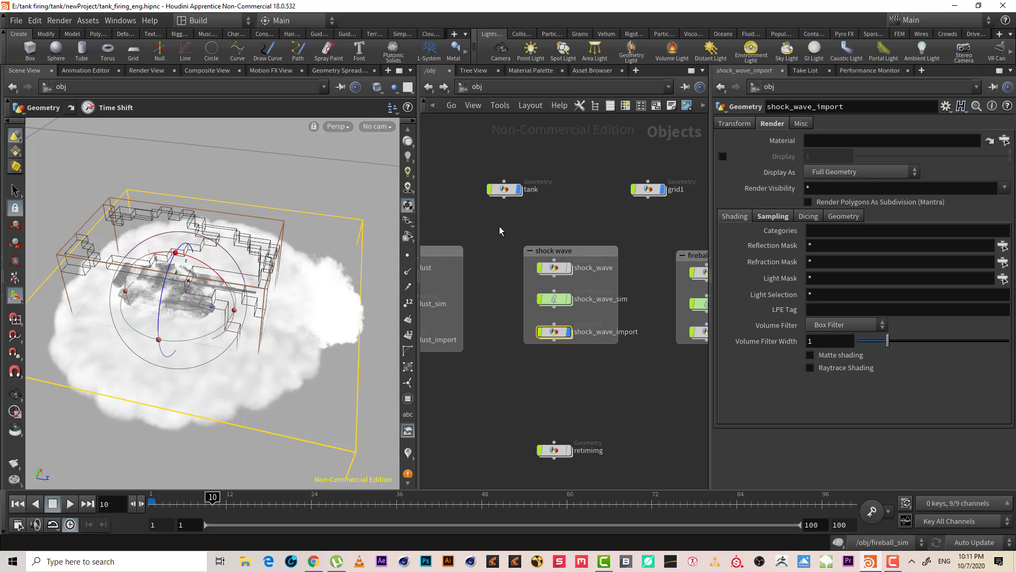
# Add a Billowy Smoke volume material from the material gallery to the /mat network.
pyautogui.click(497, 86)
pyautogui.click(466, 150)
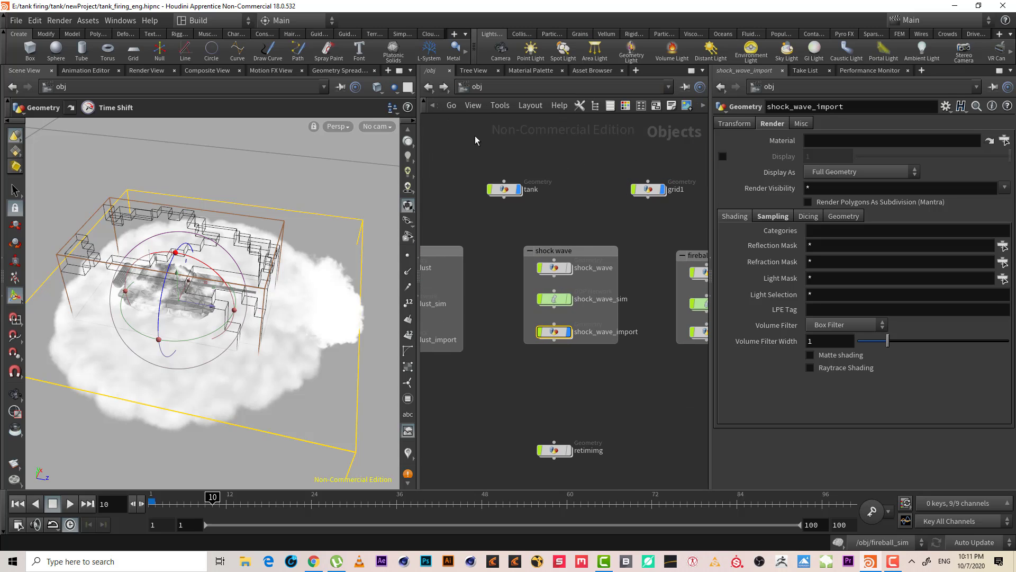
pyautogui.click(534, 71)
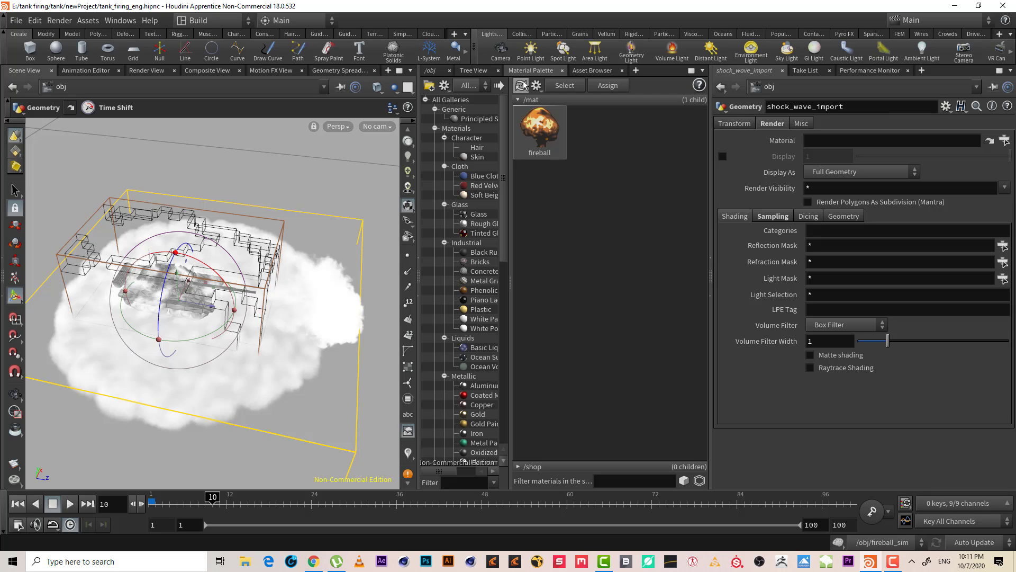
pyautogui.moveTo(504, 226); pyautogui.dragTo(518, 368)
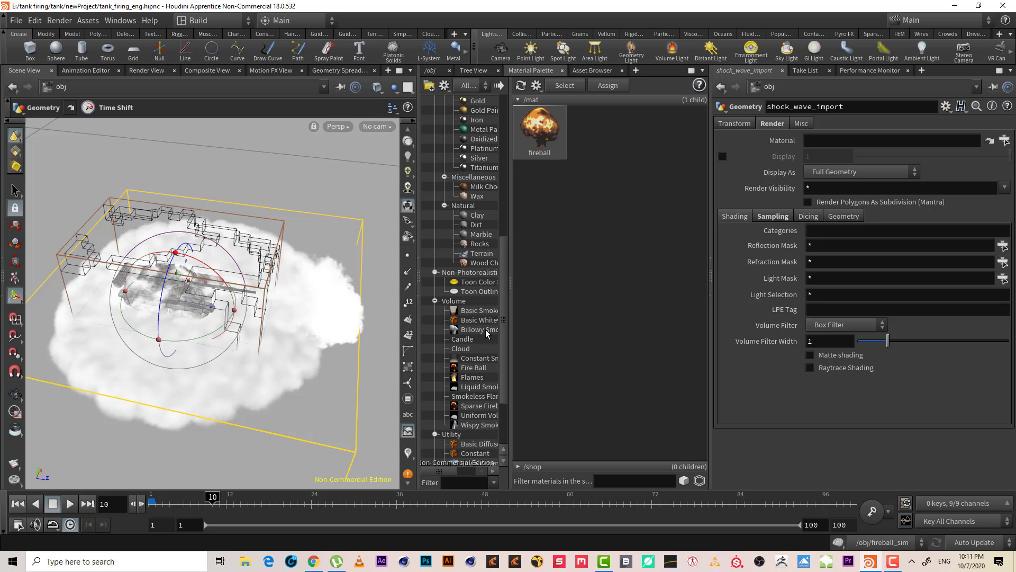
pyautogui.click(474, 330)
pyautogui.moveTo(475, 332); pyautogui.dragTo(615, 122)
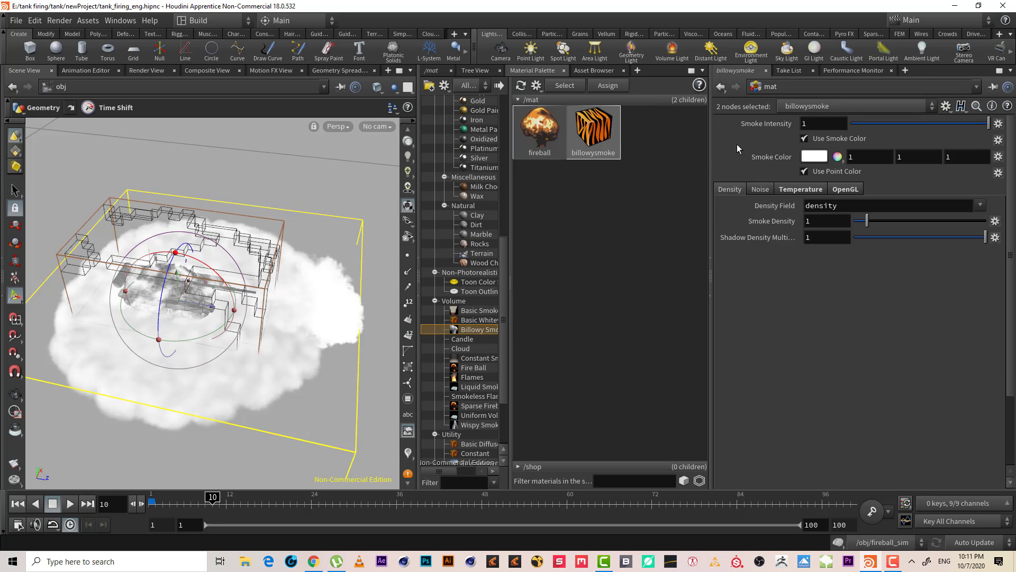
# Open the billowysmoke material in the mat network and rename it dust_tank.
pyautogui.doubleClick(601, 148)
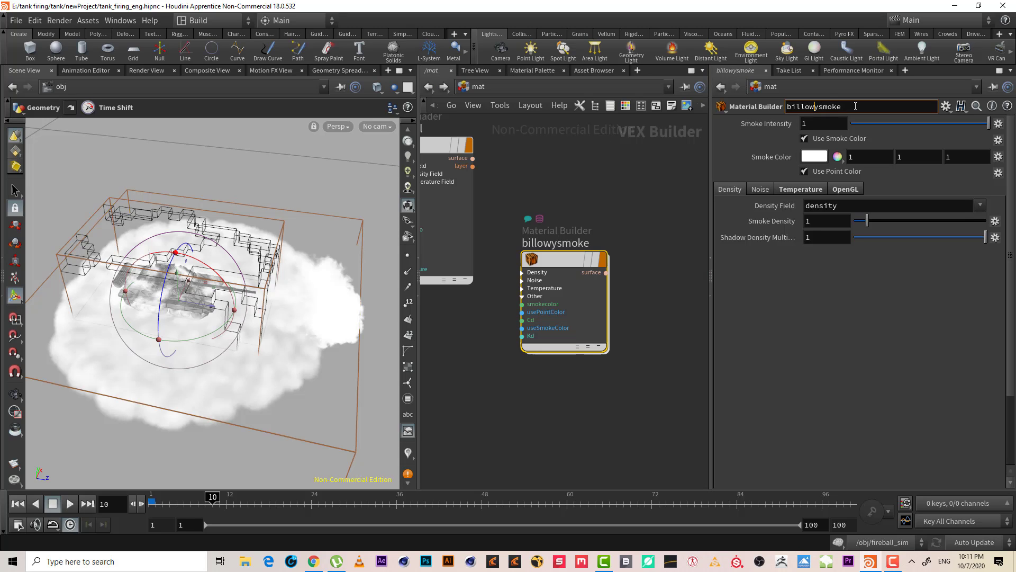
pyautogui.moveTo(855, 106); pyautogui.dragTo(767, 99)
pyautogui.write('dust_tank')
pyautogui.press('Return')
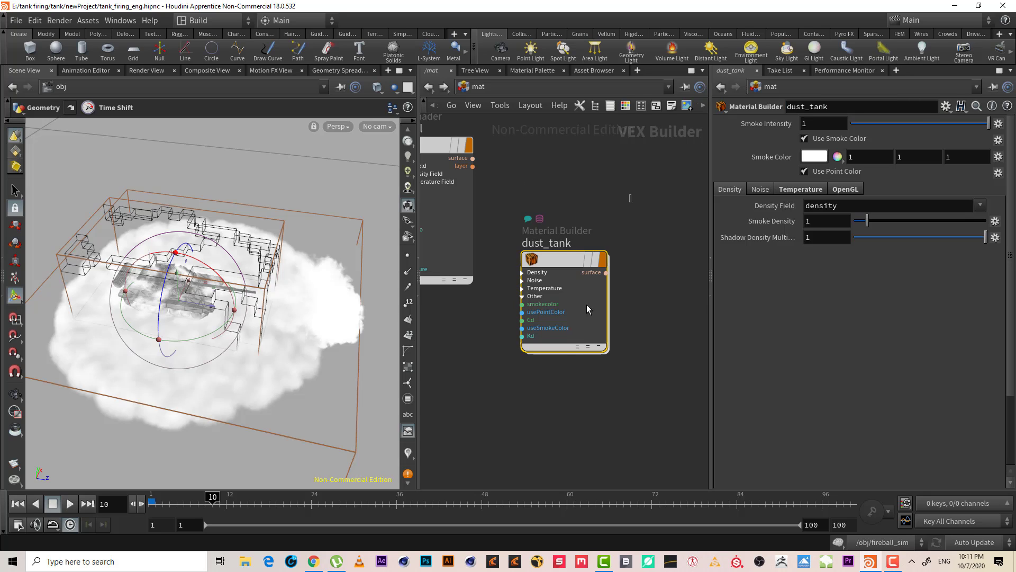
# Duplicate the dust_tank material and place the copy beside the original, level with it.
pyautogui.hotkey('ctrl', 'c')
pyautogui.hotkey('ctrl', 'v')
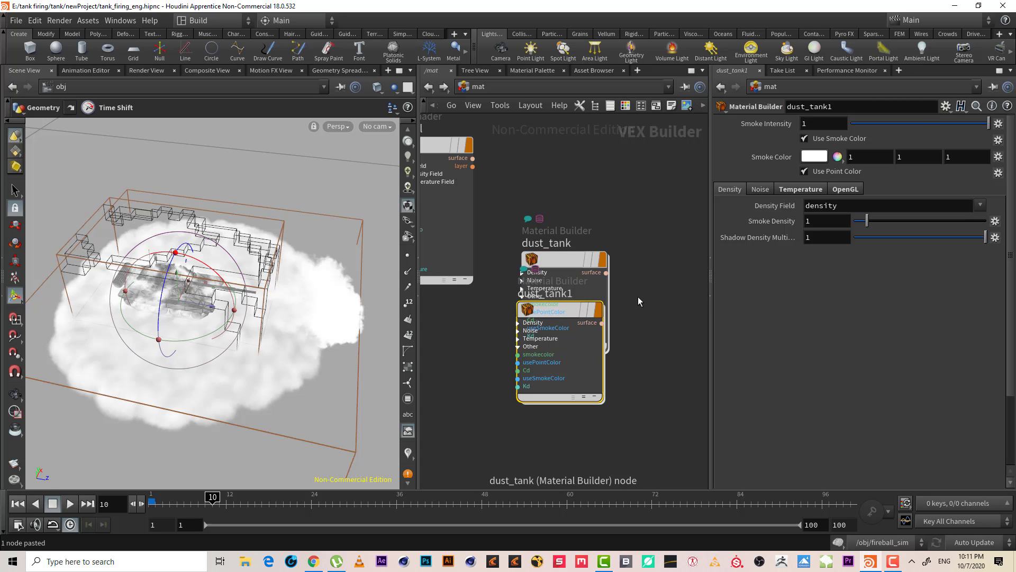
pyautogui.moveTo(547, 308); pyautogui.dragTo(671, 291)
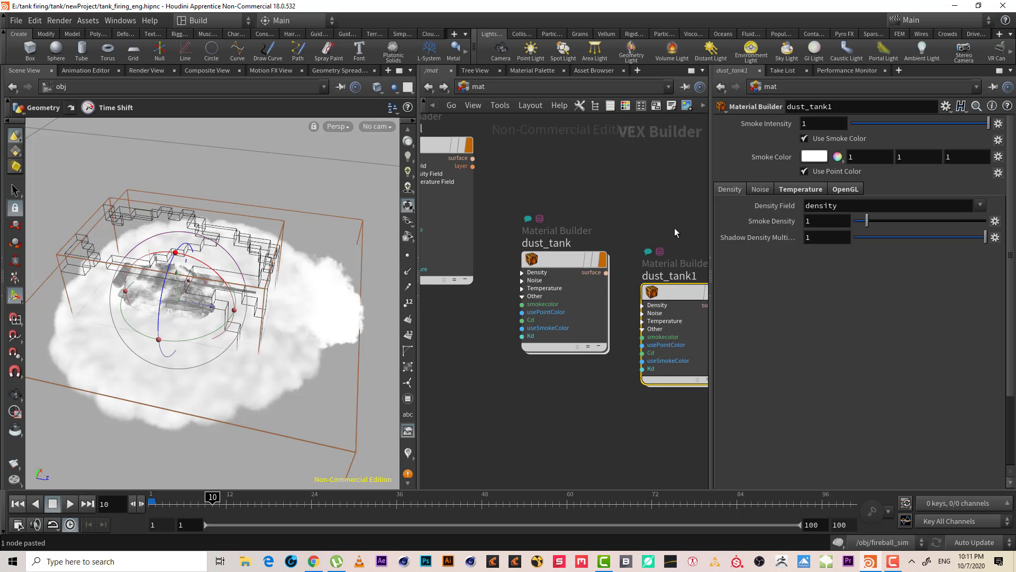
pyautogui.moveTo(674, 228); pyautogui.dragTo(639, 221, button='middle')
pyautogui.moveTo(653, 284); pyautogui.dragTo(659, 254)
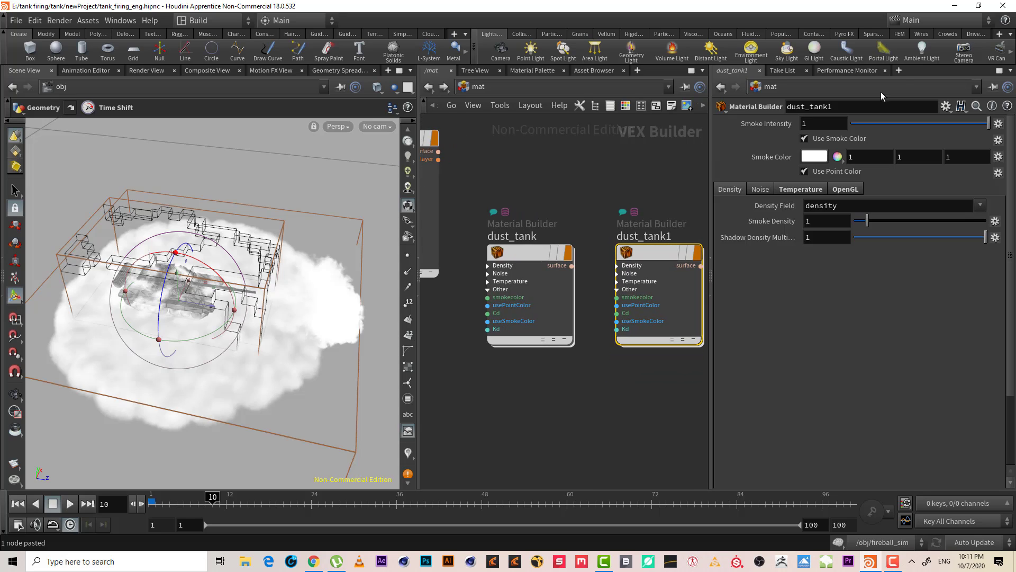
# Rename the duplicated dust material as shock_wave.
pyautogui.doubleClick(815, 107)
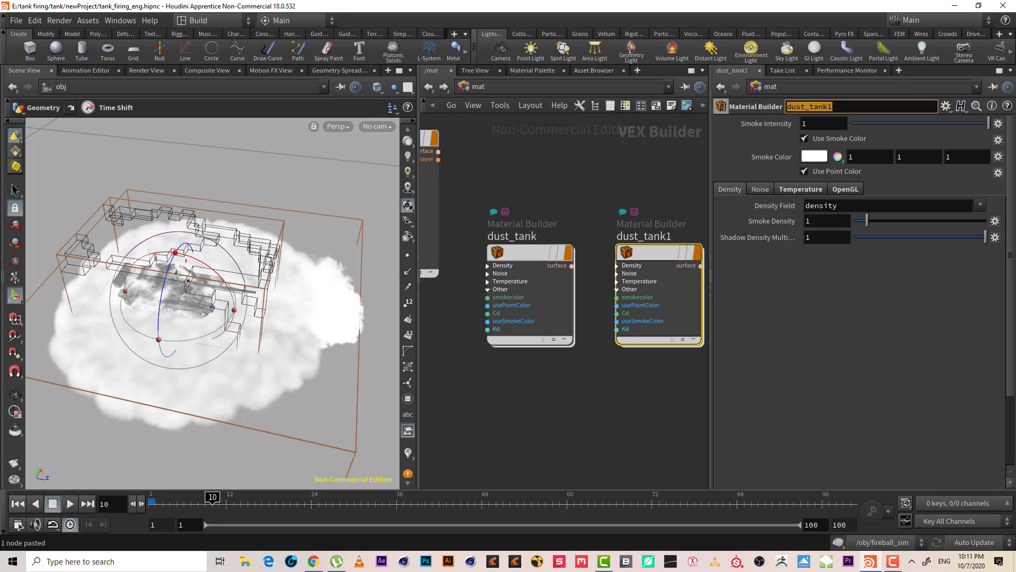
pyautogui.write('shock_wave')
pyautogui.press('Return')
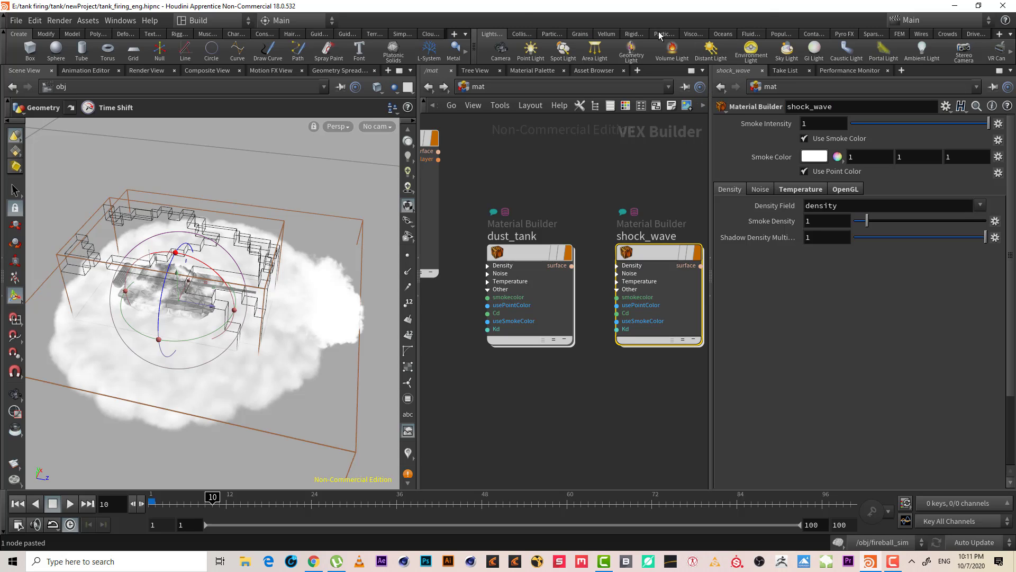
# Move the fireball shader node down to line up in a row with the dust_tank and shock_wave materials.
pyautogui.moveTo(558, 205); pyautogui.dragTo(608, 191, button='middle')
pyautogui.scroll(-5, 591, 204)
pyautogui.scroll(-1, 595, 198)
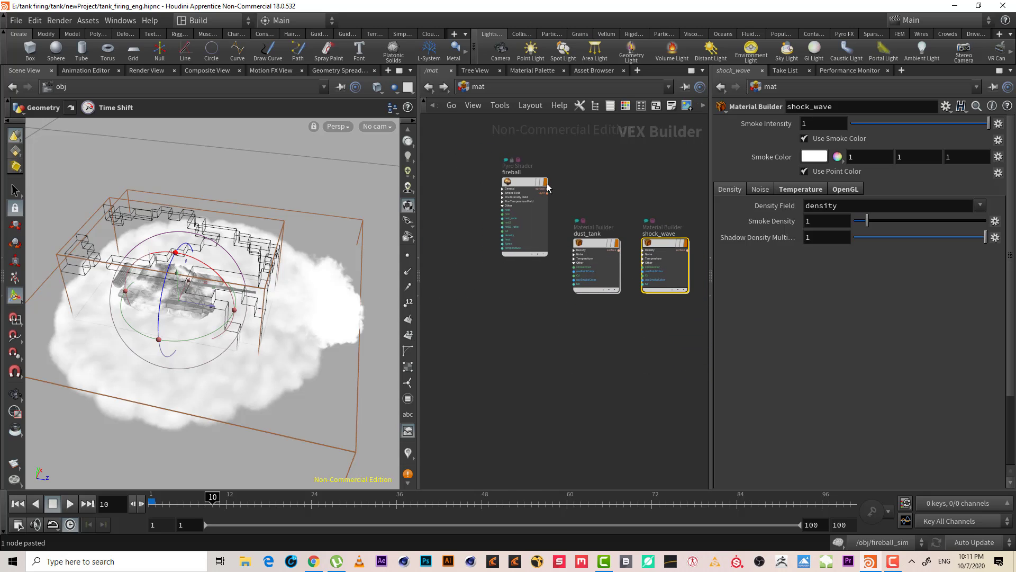
pyautogui.moveTo(547, 188); pyautogui.dragTo(538, 240)
pyautogui.moveTo(610, 320); pyautogui.dragTo(593, 311, button='middle')
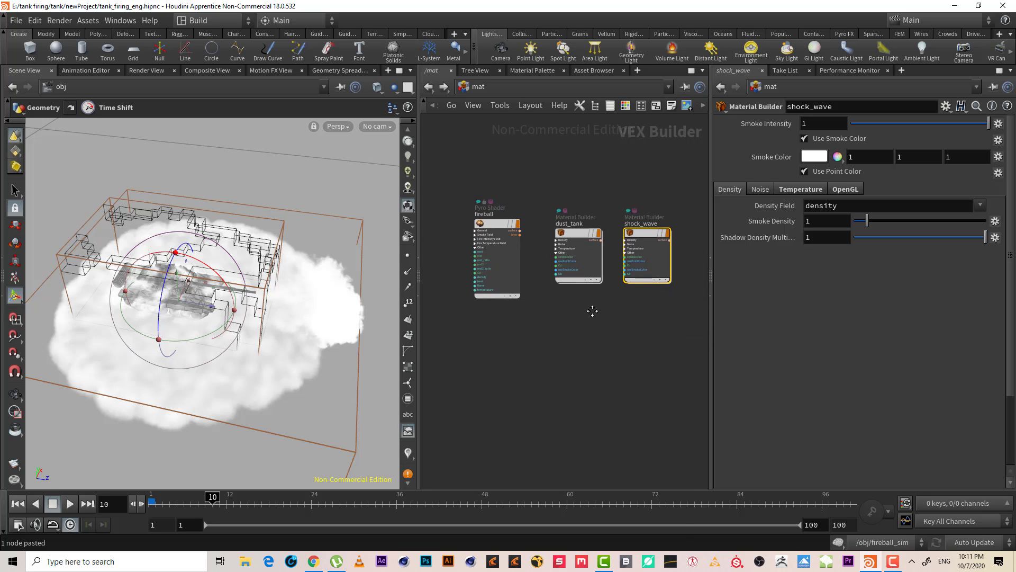
# Add a Principled Shader from the material gallery to the /mat network.
pyautogui.press('Tab')
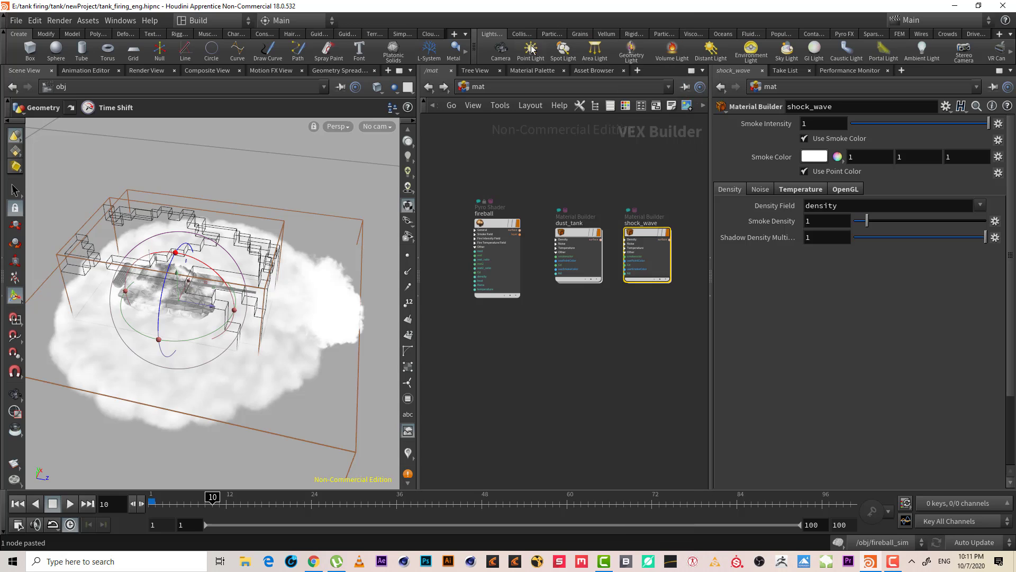
pyautogui.click(532, 71)
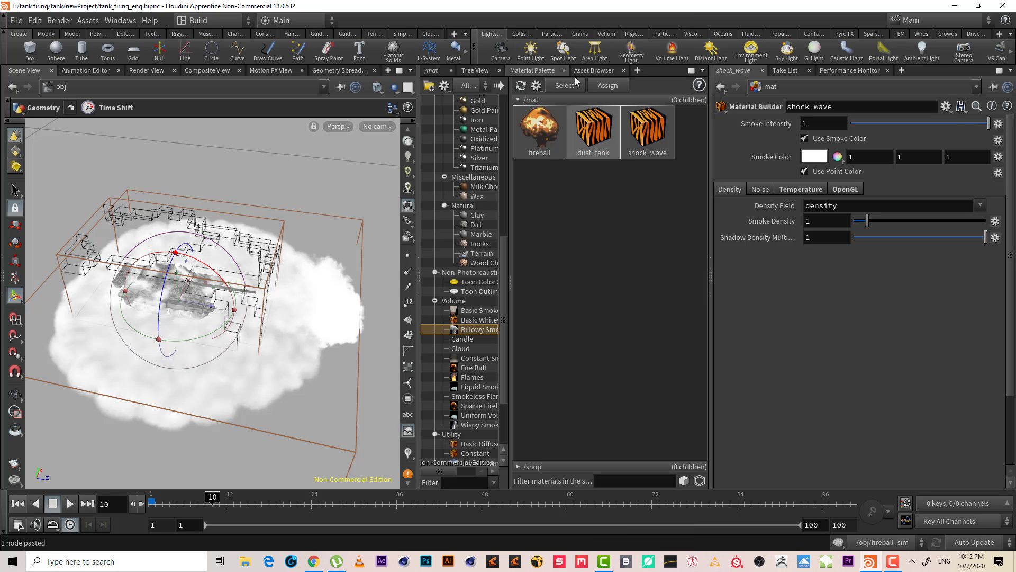
pyautogui.scroll(3, 493, 132)
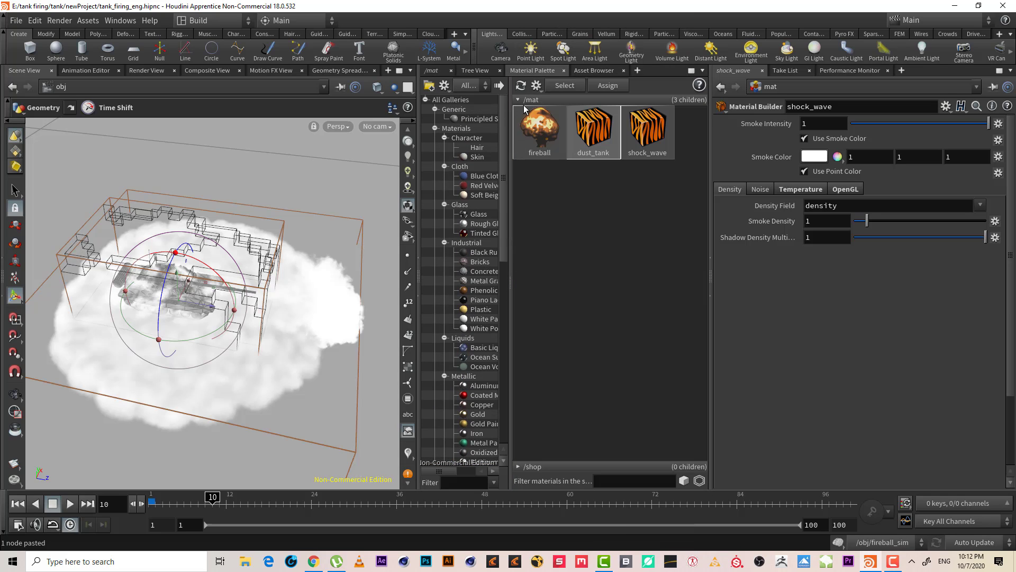
pyautogui.click(484, 119)
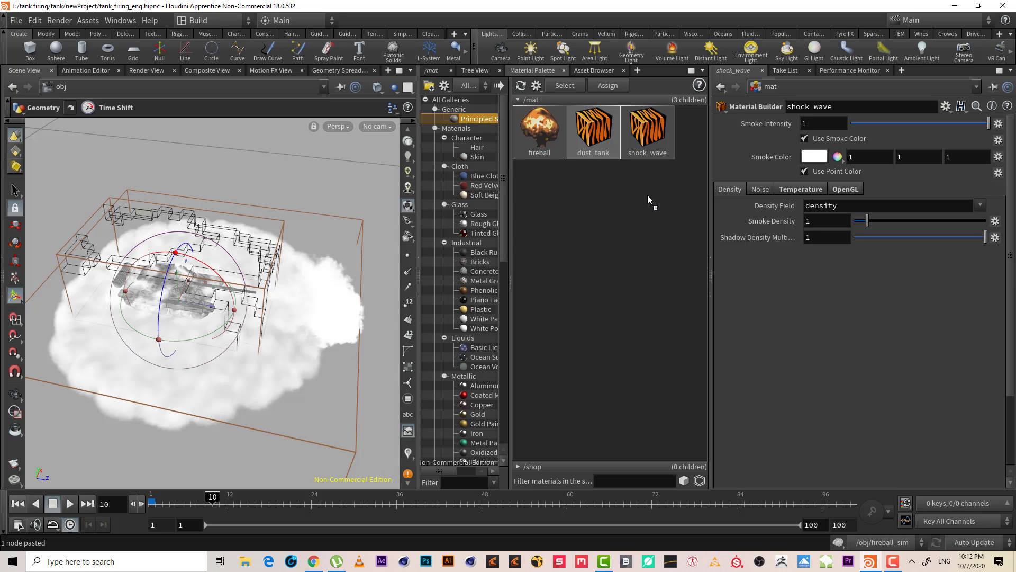
pyautogui.moveTo(648, 199); pyautogui.dragTo(665, 206)
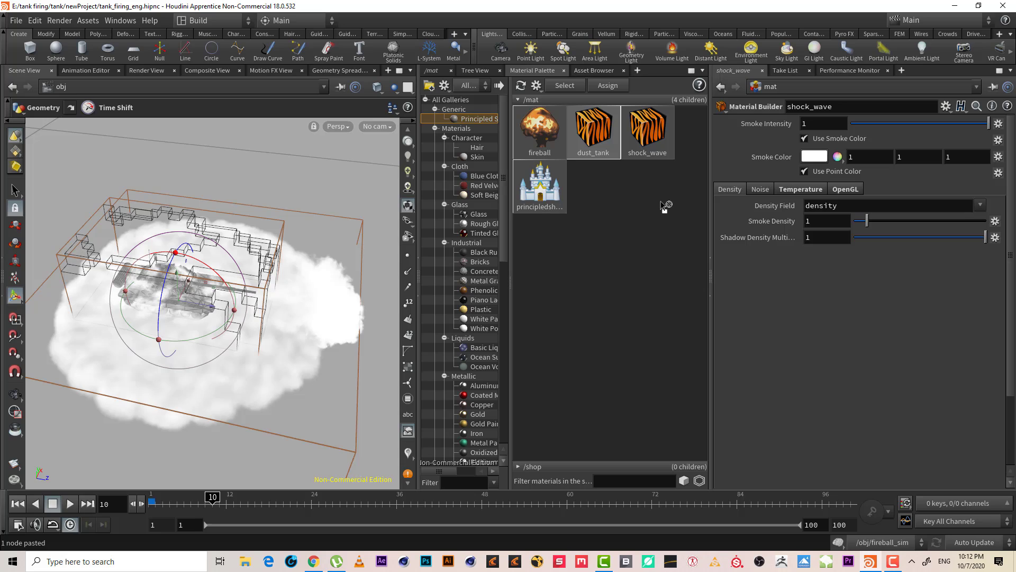
# Move the new Principled Shader node clear of the smoke materials and rename it tank.
pyautogui.click(430, 71)
pyautogui.moveTo(558, 256); pyautogui.dragTo(527, 277, button='middle')
pyautogui.moveTo(551, 283); pyautogui.dragTo(659, 248)
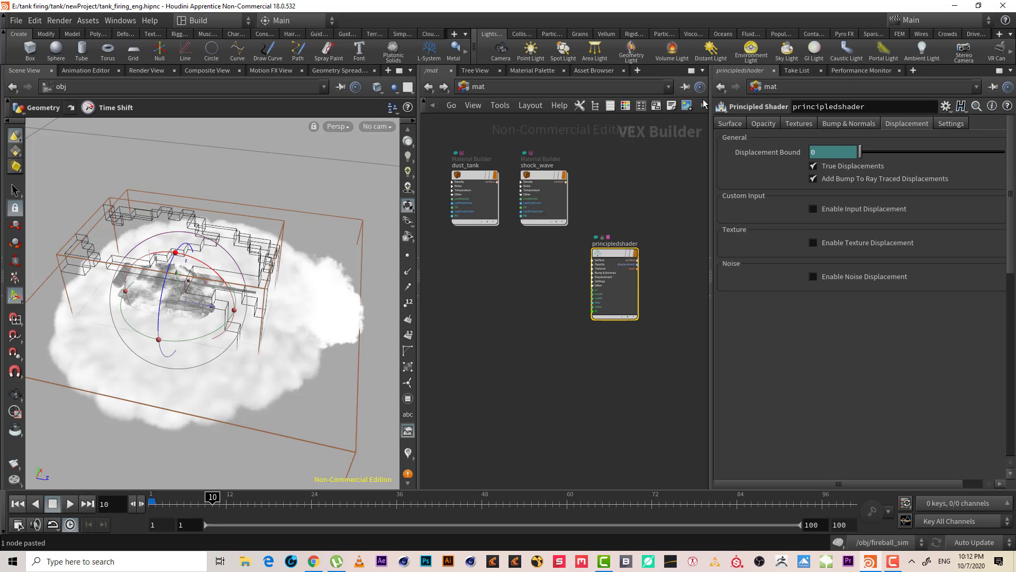
pyautogui.moveTo(894, 109); pyautogui.dragTo(723, 113)
pyautogui.write('tank')
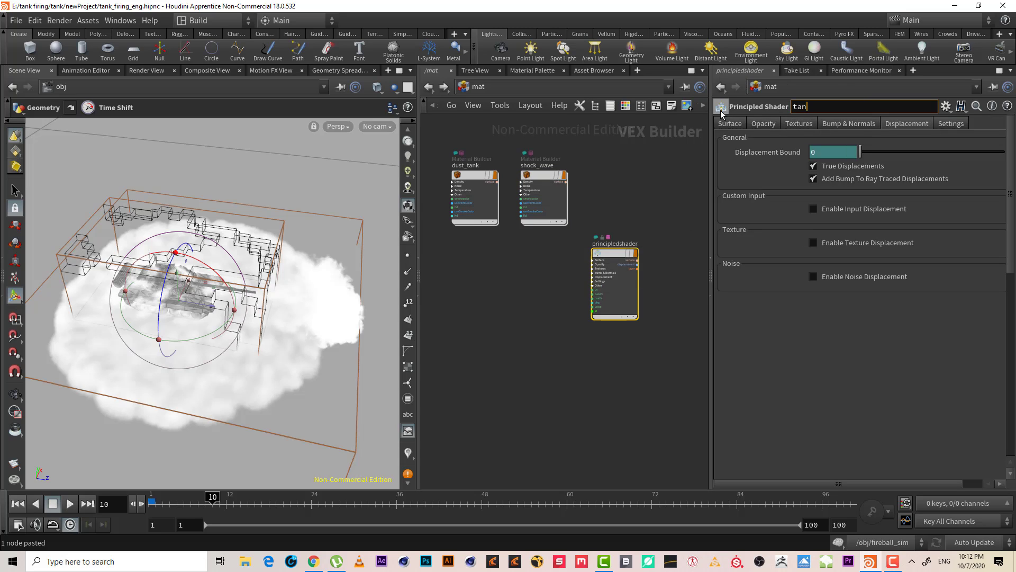
pyautogui.press('Return')
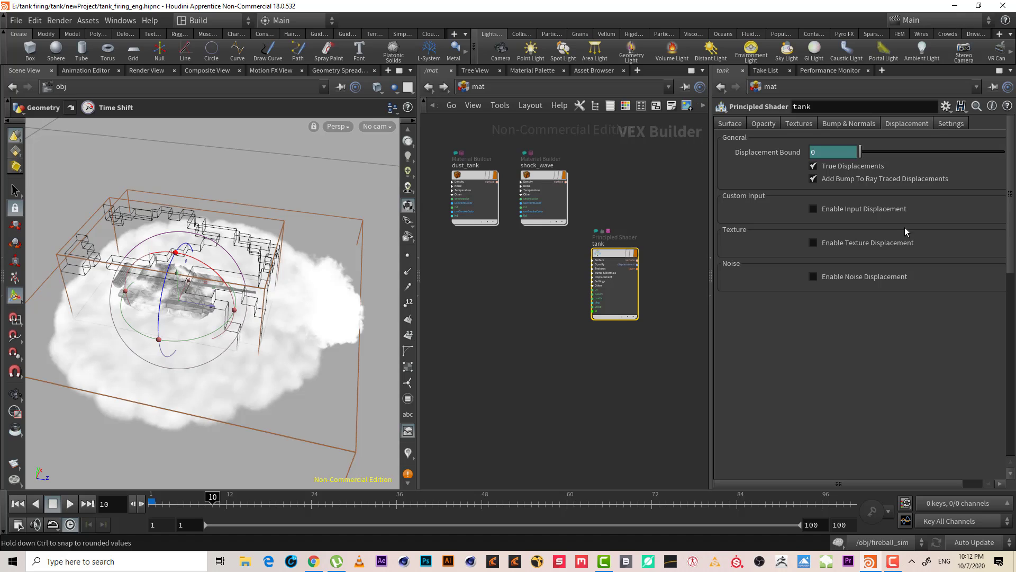
# Duplicate the tank shader and rename the copy ground.
pyautogui.moveTo(665, 209); pyautogui.dragTo(537, 289)
pyautogui.hotkey('ctrl', 'c')
pyautogui.hotkey('ctrl', 'v')
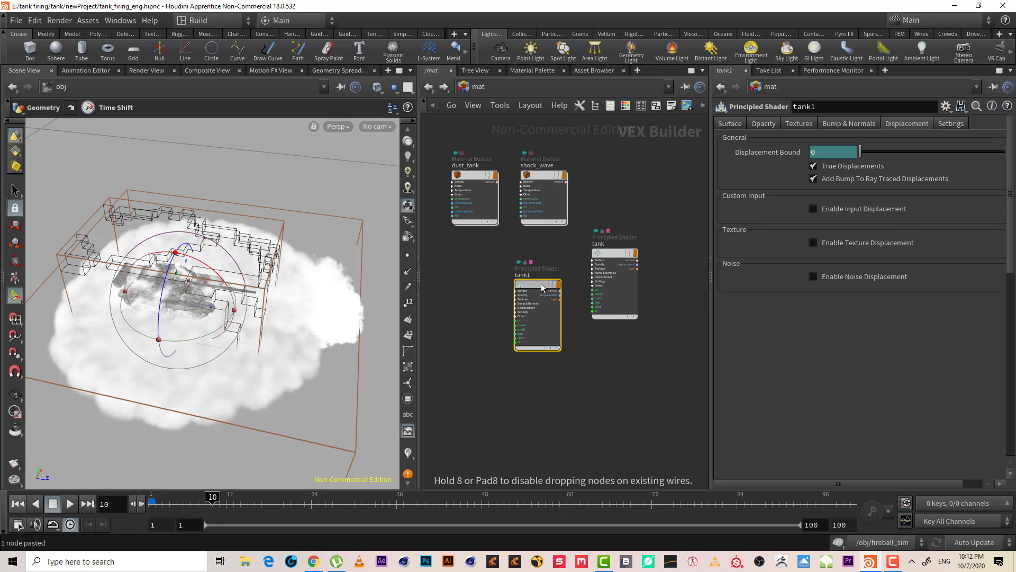
pyautogui.click(839, 112)
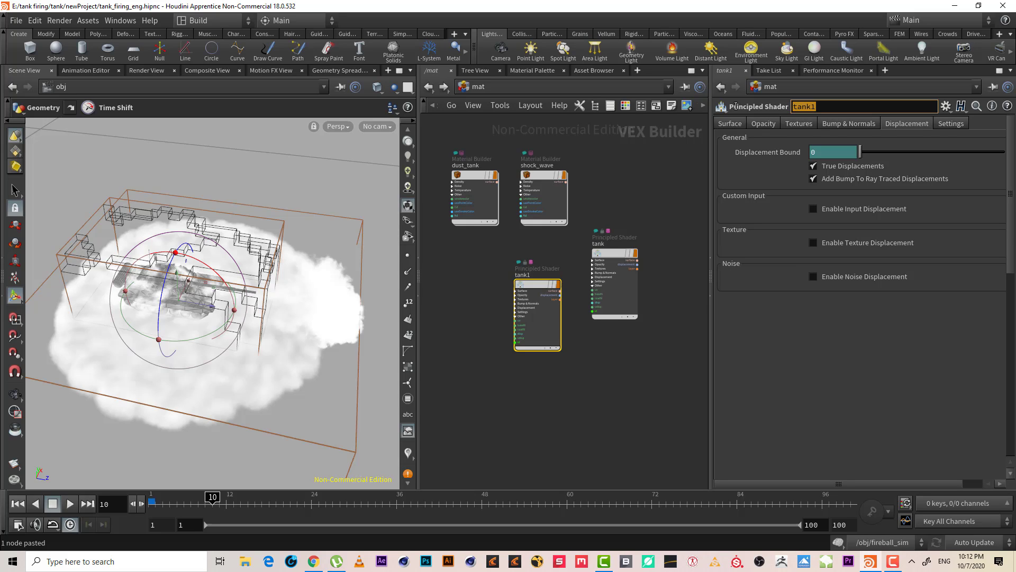
pyautogui.write('ground')
pyautogui.press('Return')
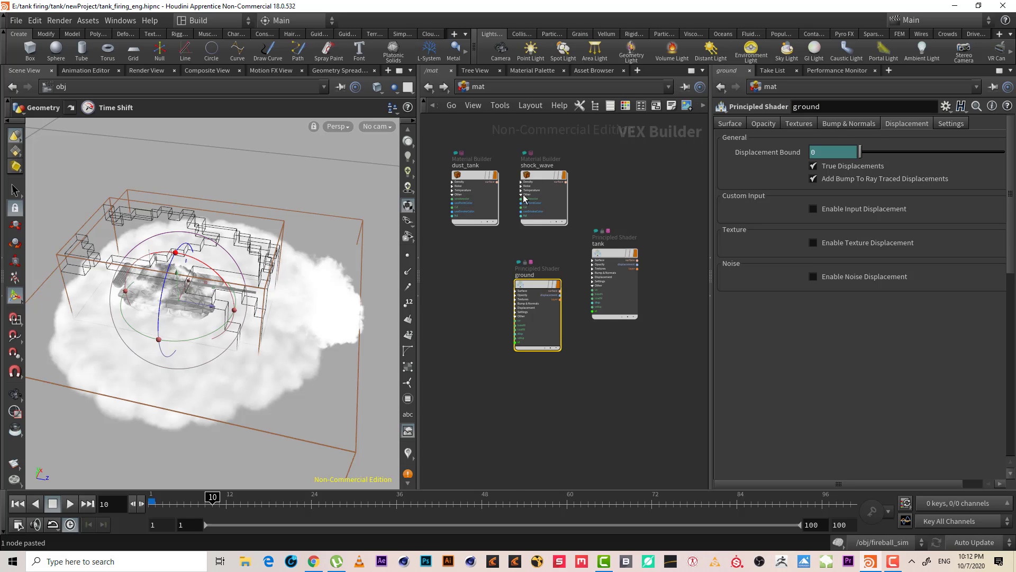
# Arrange the ground and tank shader nodes side by side in a row below the volume materials.
pyautogui.moveTo(631, 200); pyautogui.dragTo(678, 194, button='middle')
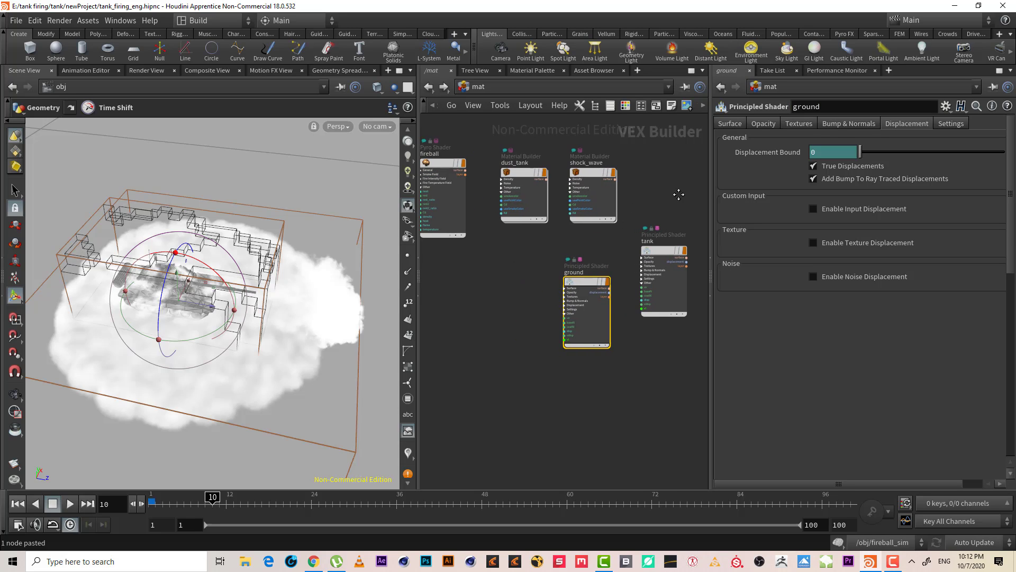
pyautogui.moveTo(561, 289); pyautogui.dragTo(477, 299)
pyautogui.moveTo(676, 253); pyautogui.dragTo(609, 295)
pyautogui.moveTo(585, 264); pyautogui.dragTo(651, 260, button='middle')
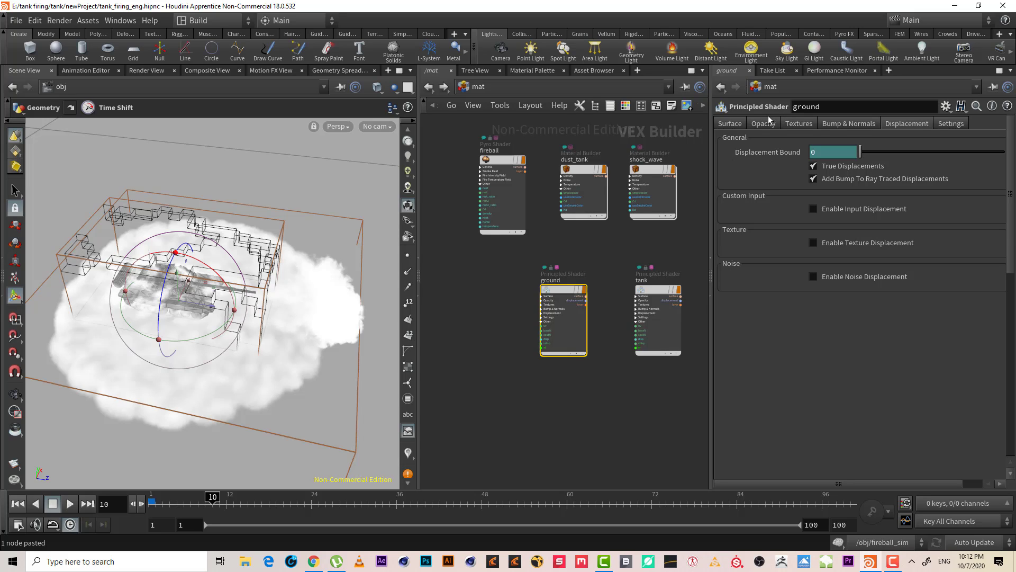
# Reposition the shader nodes so ground and tank sit together below, fireball lines up with the smoke materials, and tank is under shock_wave.
pyautogui.moveTo(680, 244); pyautogui.dragTo(516, 365)
pyautogui.moveTo(553, 290); pyautogui.dragTo(524, 298)
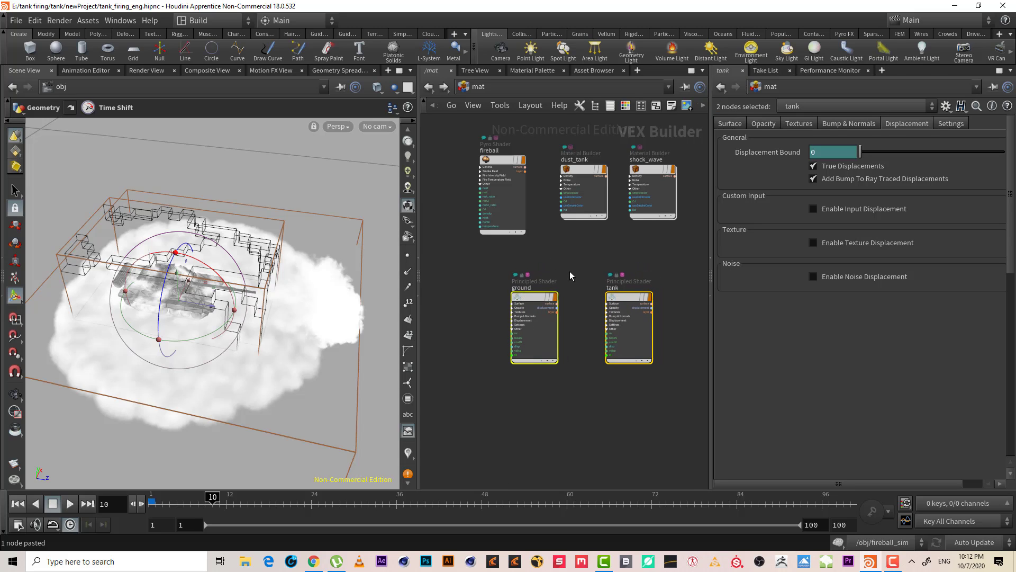
pyautogui.click(569, 271)
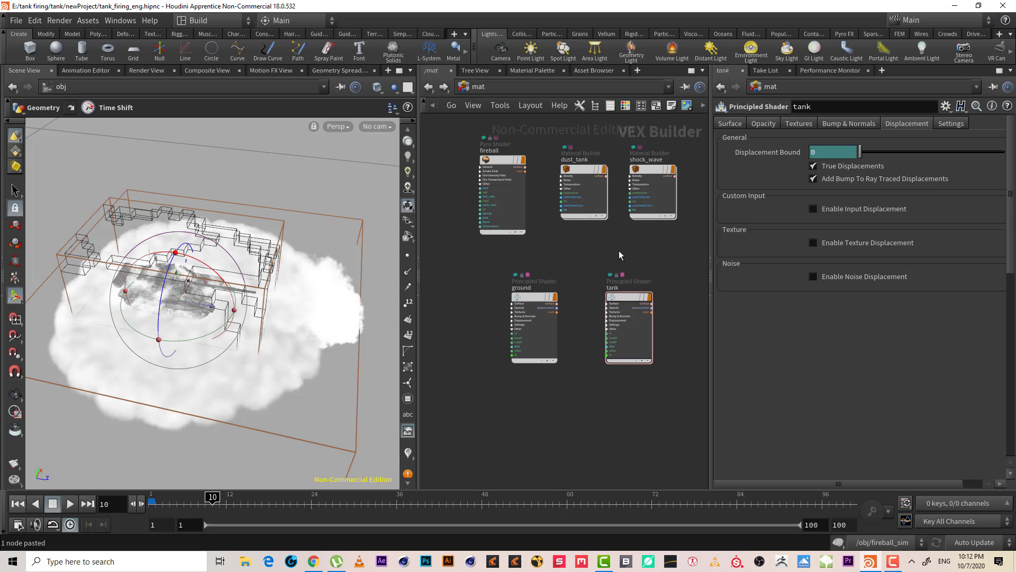
pyautogui.moveTo(618, 250); pyautogui.dragTo(602, 253, button='middle')
pyautogui.moveTo(483, 163); pyautogui.dragTo(482, 176)
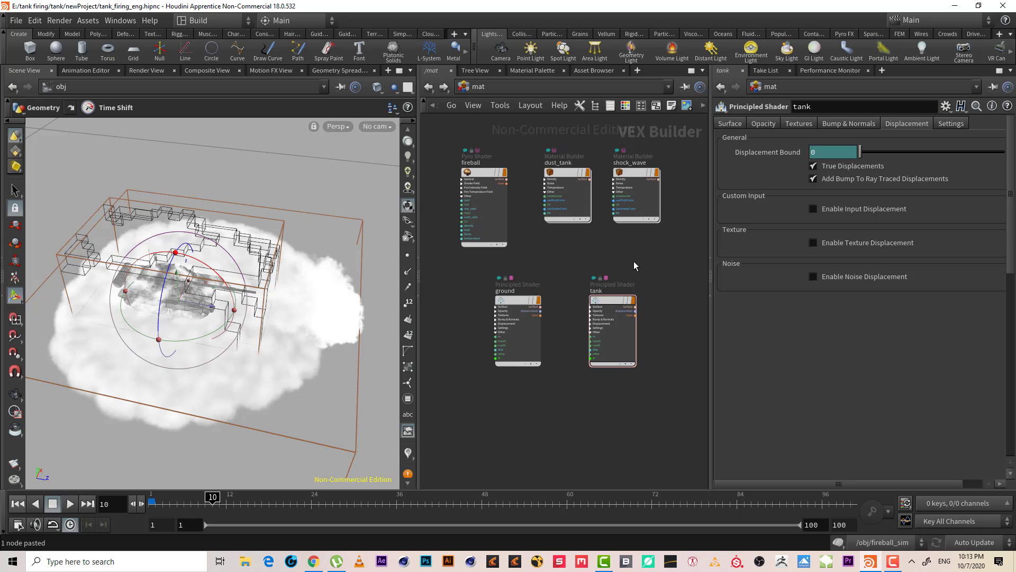
pyautogui.moveTo(612, 302); pyautogui.dragTo(634, 301)
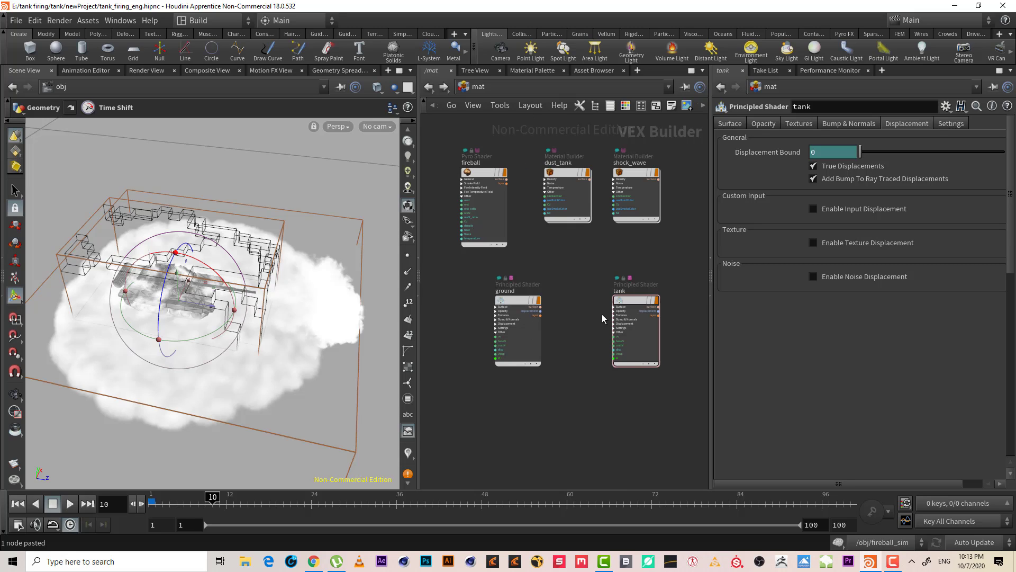
# View the tank shader's surface settings and inspect its base color in the color editor.
pyautogui.click(729, 123)
pyautogui.click(827, 154)
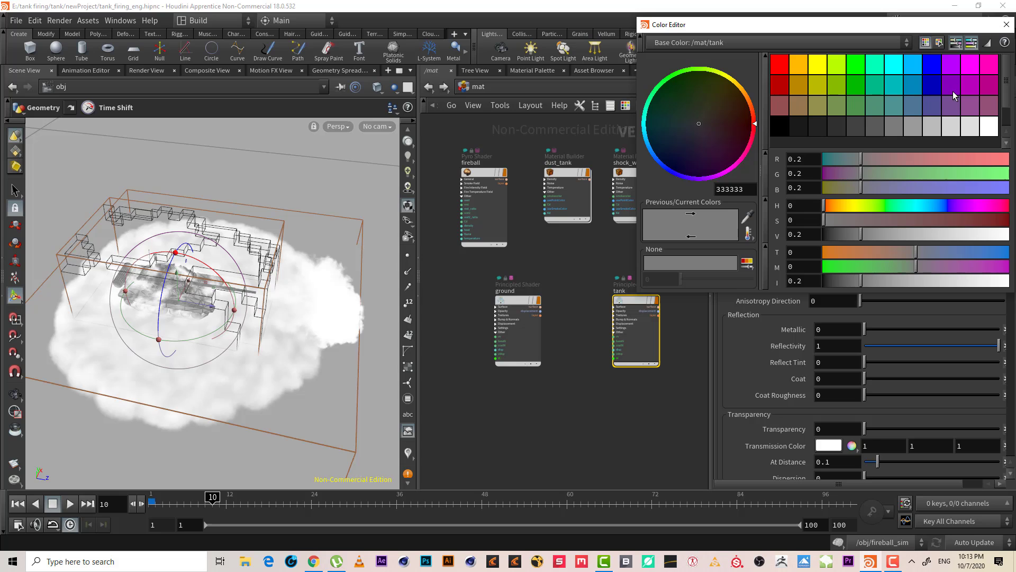
pyautogui.click(1006, 24)
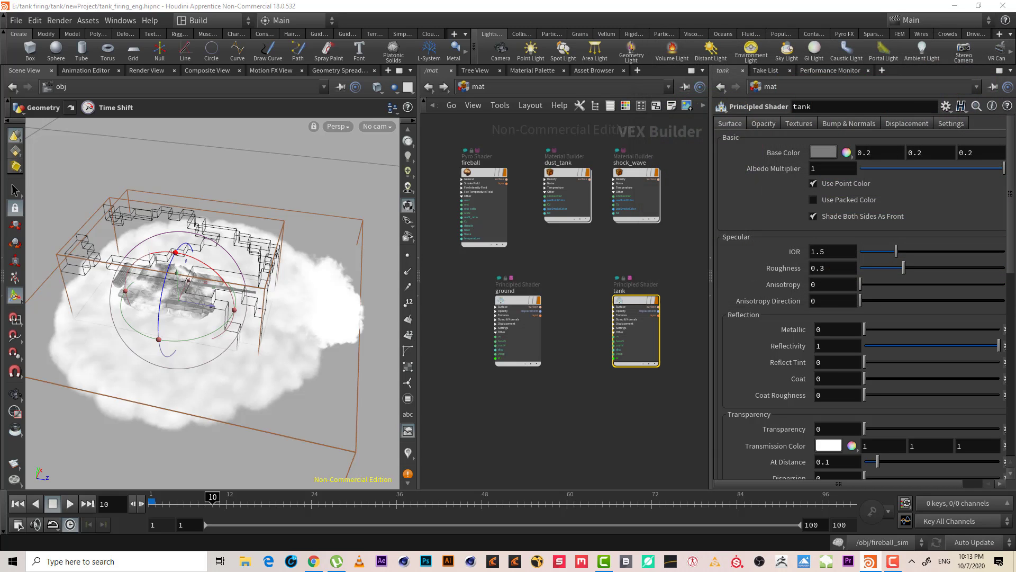
# Switch to the tank reference photo in Photos, examine its colors, and return to Houdini.
pyautogui.click(893, 562)
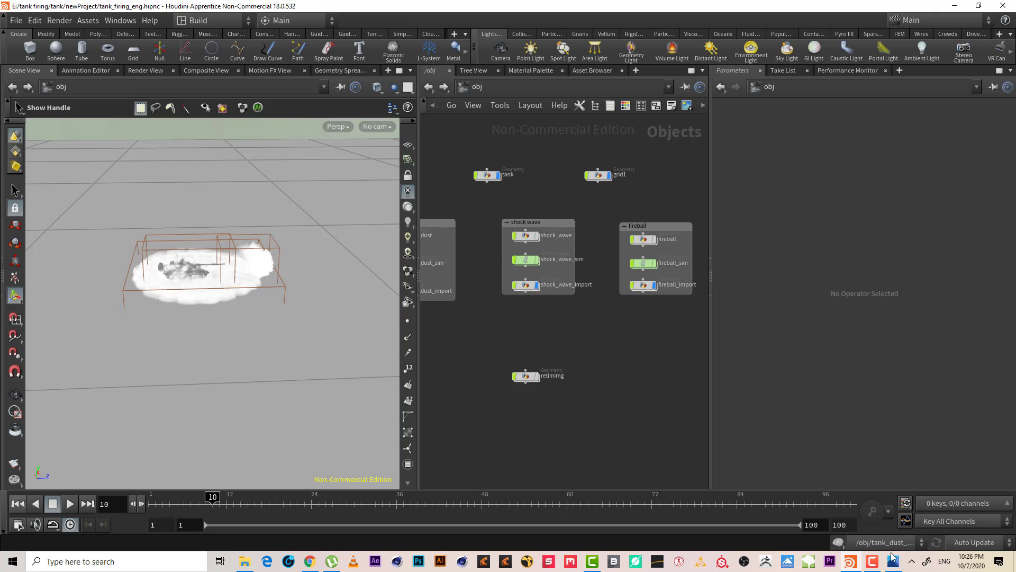
pyautogui.click(896, 561)
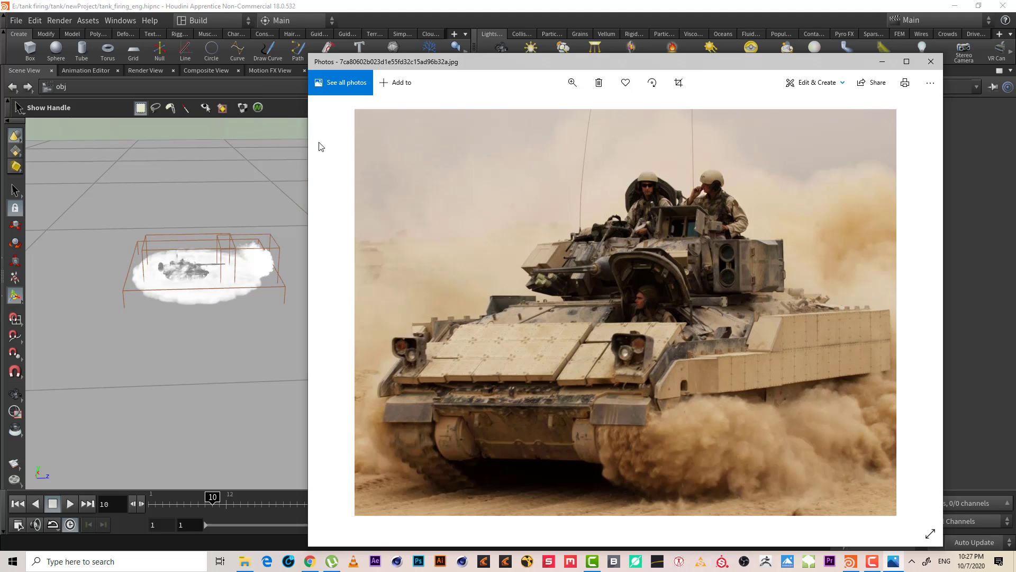
pyautogui.click(231, 135)
# Assign the desktop image 7ca80602b023d1e55fd32c15ad96b32a.jpg as the Right view's background in the viewport display options.
pyautogui.press('d')
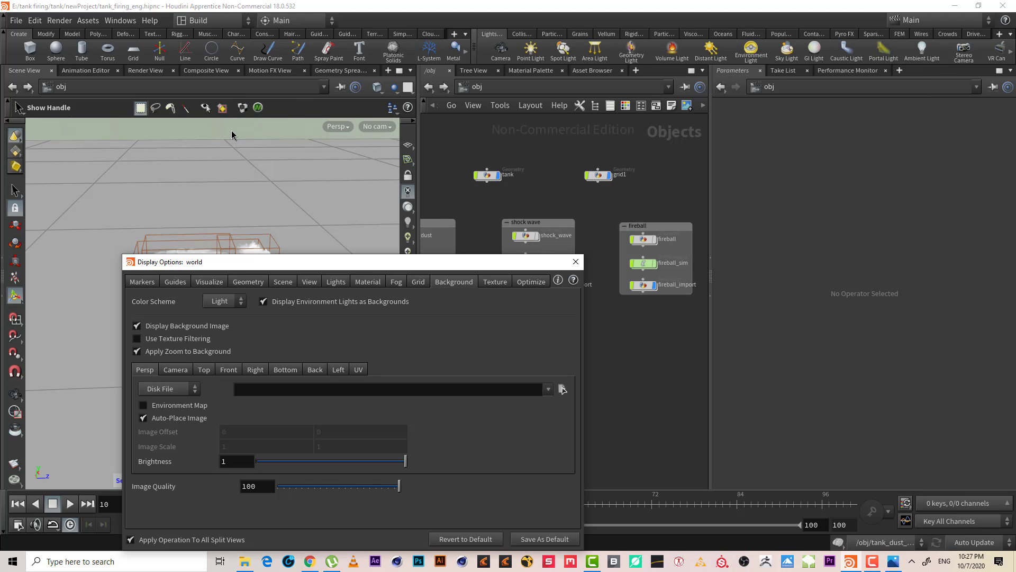
pyautogui.click(255, 371)
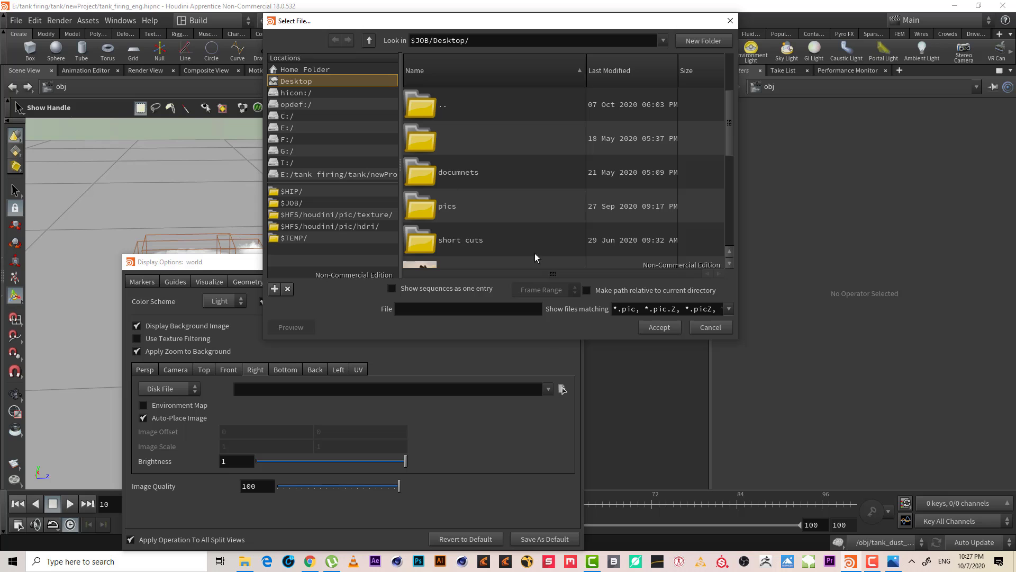
pyautogui.scroll(-3, 729, 138)
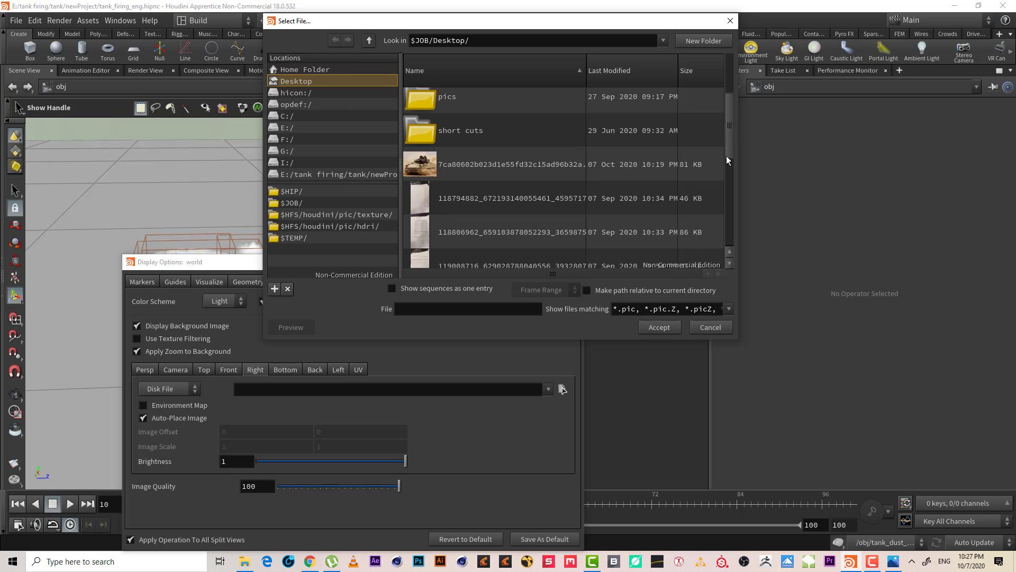
pyautogui.click(547, 167)
pyautogui.press('Return')
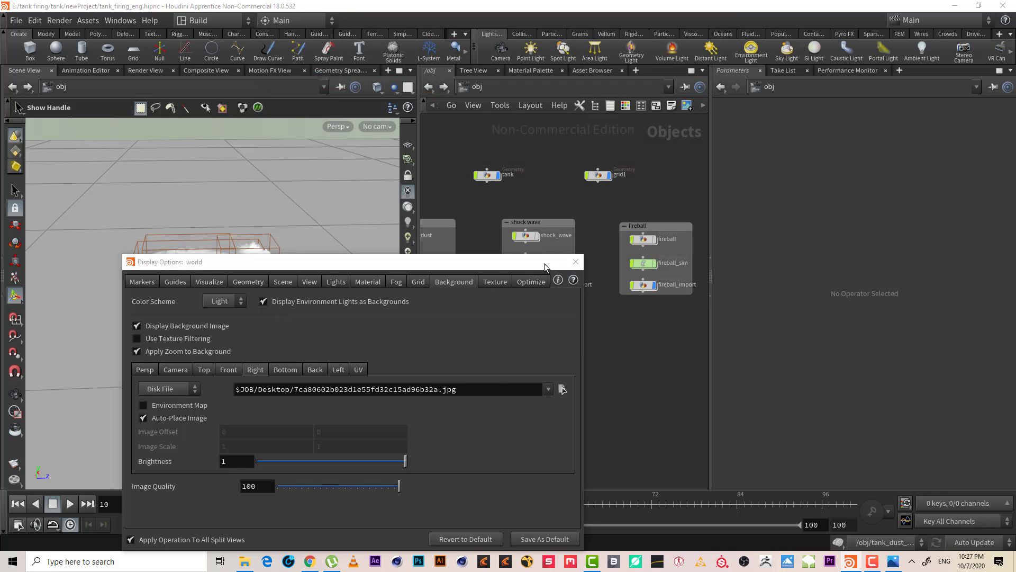
pyautogui.click(563, 390)
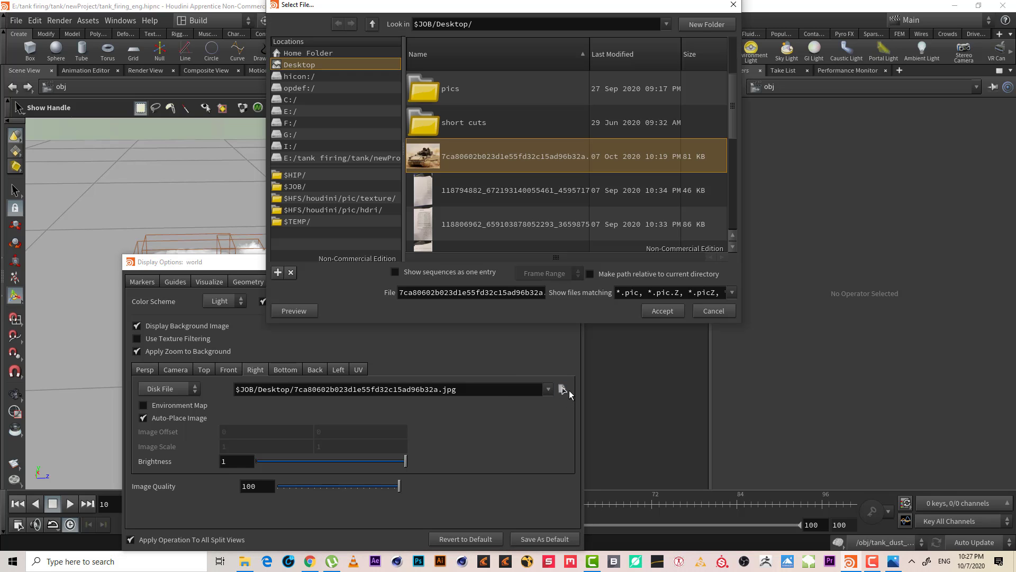
pyautogui.click(672, 310)
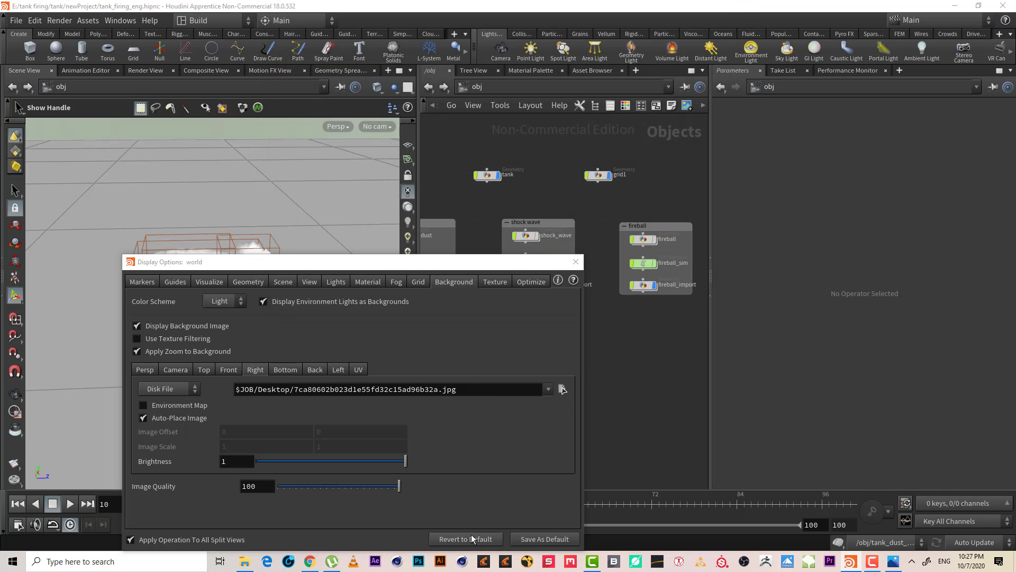
pyautogui.click(492, 538)
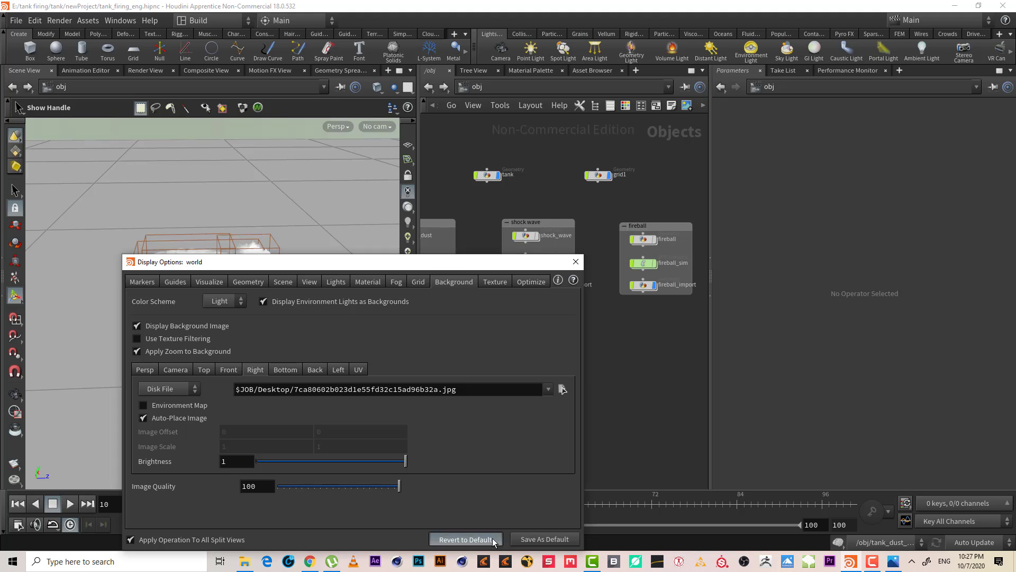
pyautogui.click(575, 261)
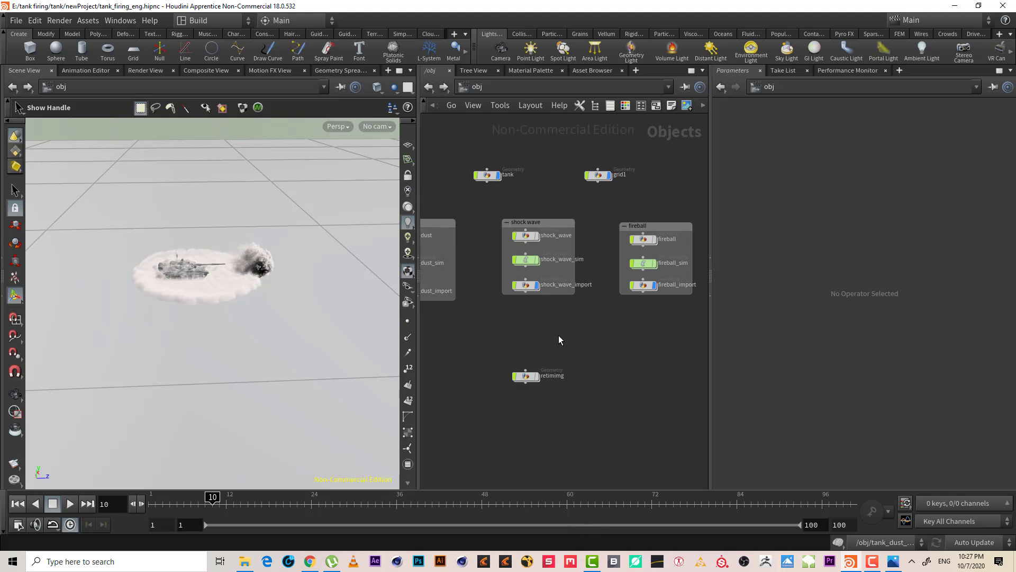
# Hide the grid1 ground object in the scene view.
pyautogui.moveTo(557, 335); pyautogui.dragTo(625, 318, button='middle')
pyautogui.keyDown('alt'); pyautogui.moveTo(249, 259); pyautogui.dragTo(192, 302, button='right'); pyautogui.keyUp('alt')
pyautogui.keyDown('alt'); pyautogui.moveTo(212, 297); pyautogui.dragTo(250, 266); pyautogui.keyUp('alt')
pyautogui.moveTo(645, 180); pyautogui.dragTo(617, 190, button='middle')
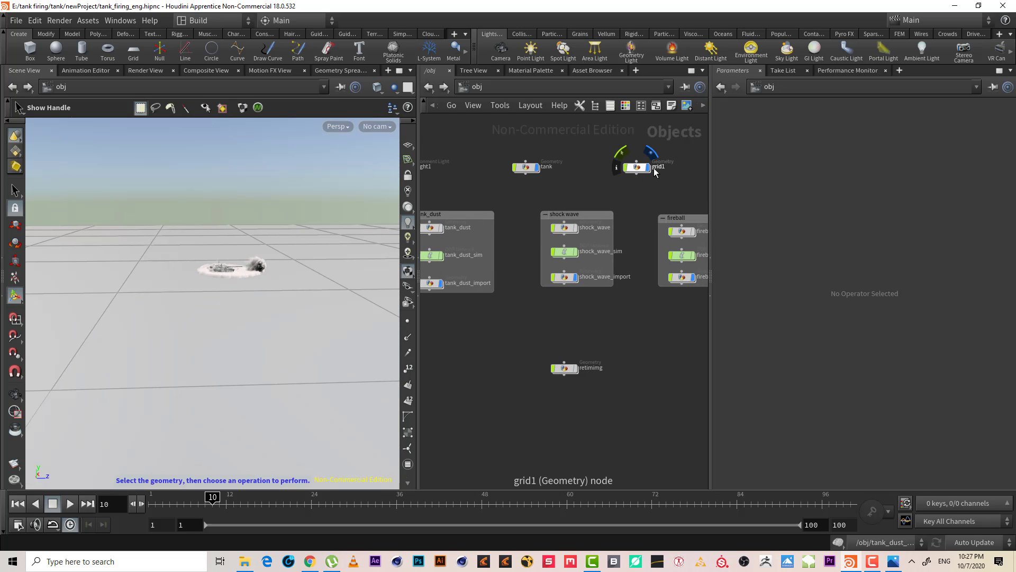
pyautogui.click(648, 168)
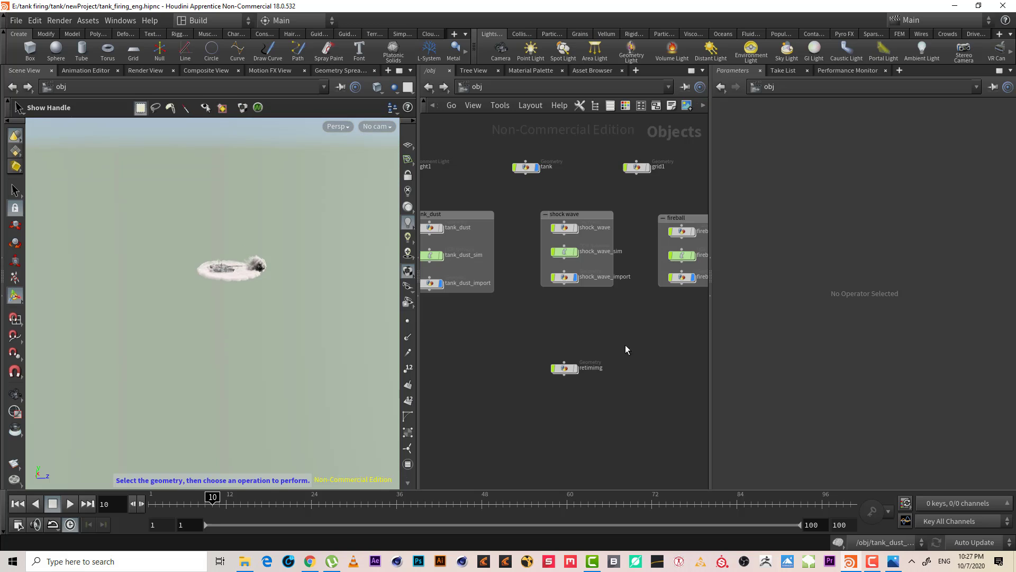
# Delete the sunlight1 and skylight1 lights and undo the deletion.
pyautogui.moveTo(650, 337); pyautogui.dragTo(780, 404, button='middle')
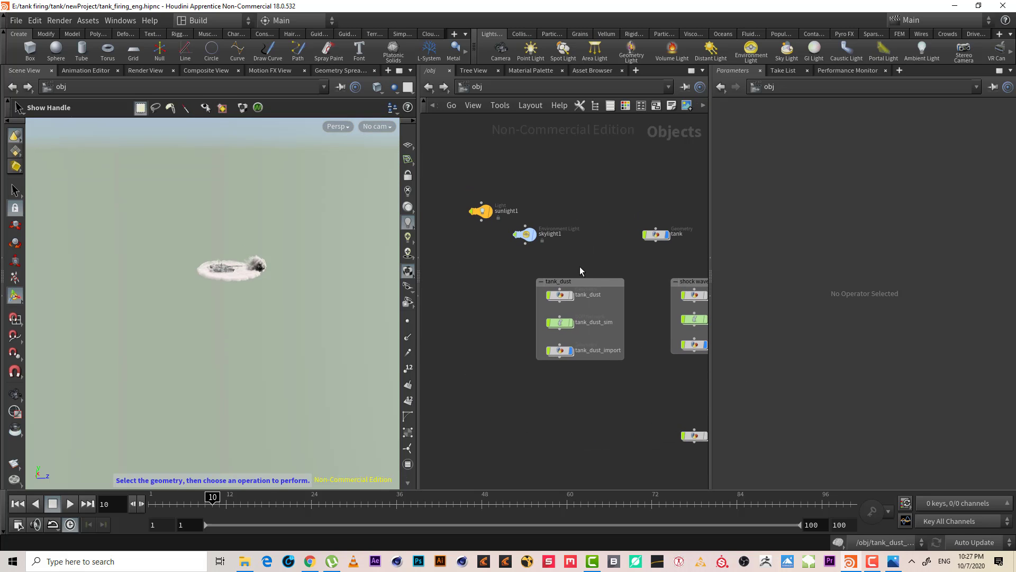
pyautogui.moveTo(580, 266); pyautogui.dragTo(482, 170)
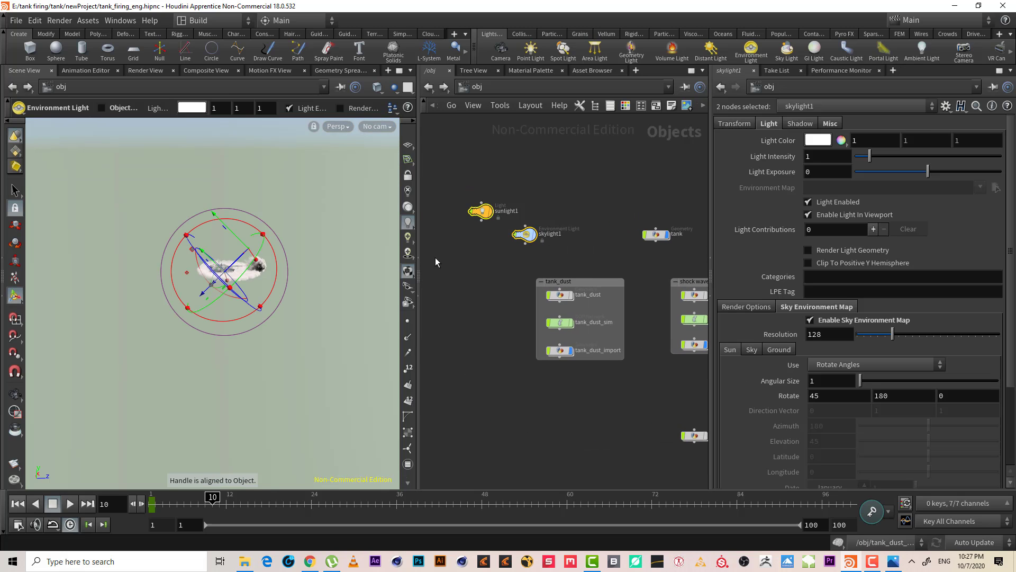
pyautogui.press('Delete')
pyautogui.press('Escape')
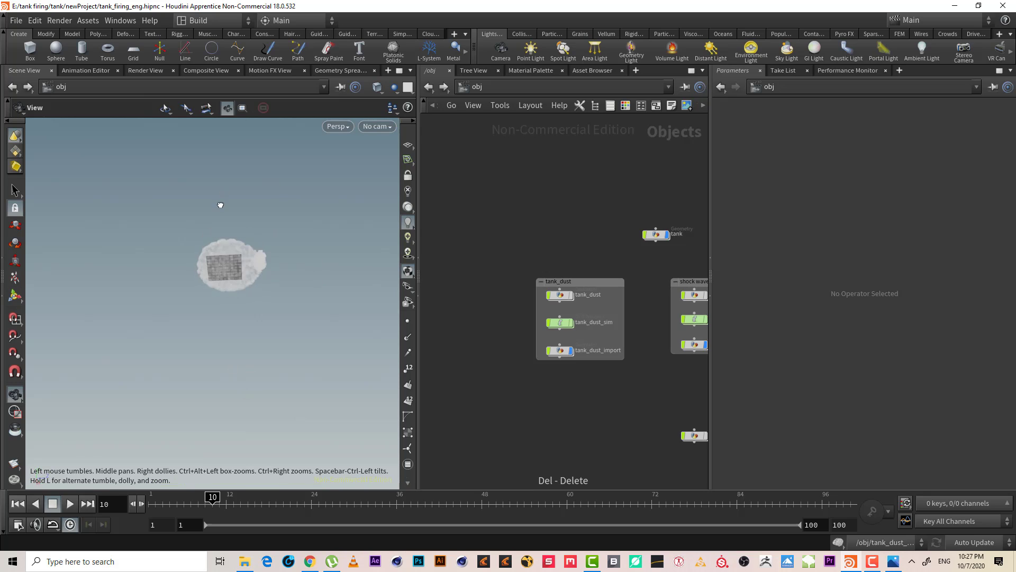
pyautogui.press('Return')
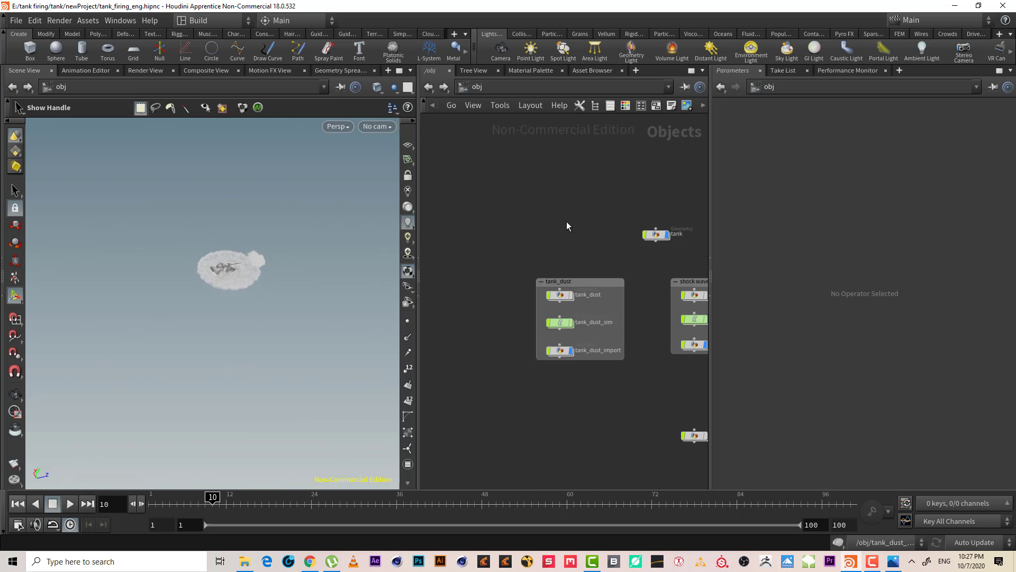
pyautogui.hotkey('ctrl', 'z')
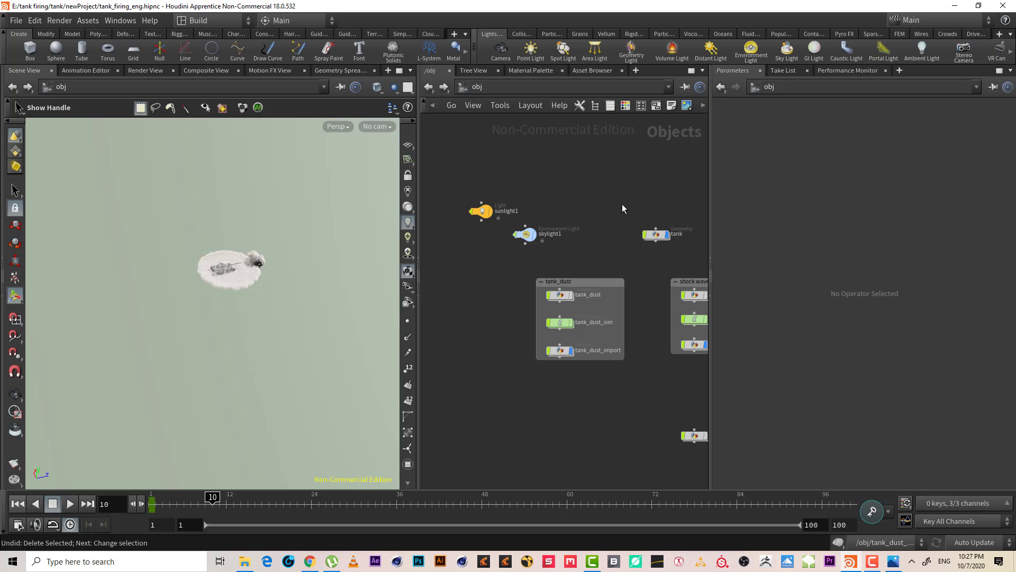
# Turn the display of the grid1 ground object back on.
pyautogui.moveTo(590, 208); pyautogui.dragTo(435, 230, button='middle')
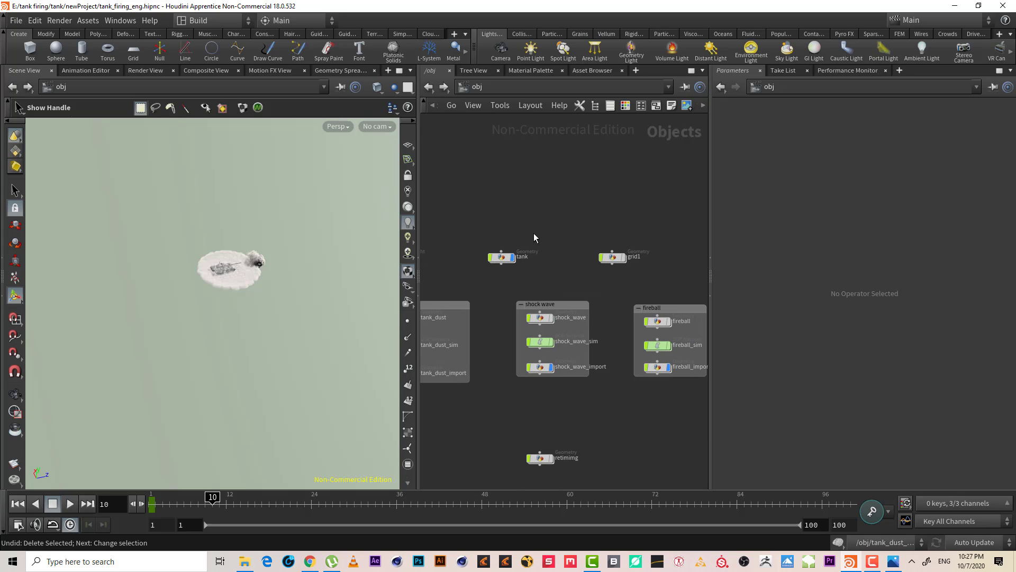
pyautogui.click(625, 258)
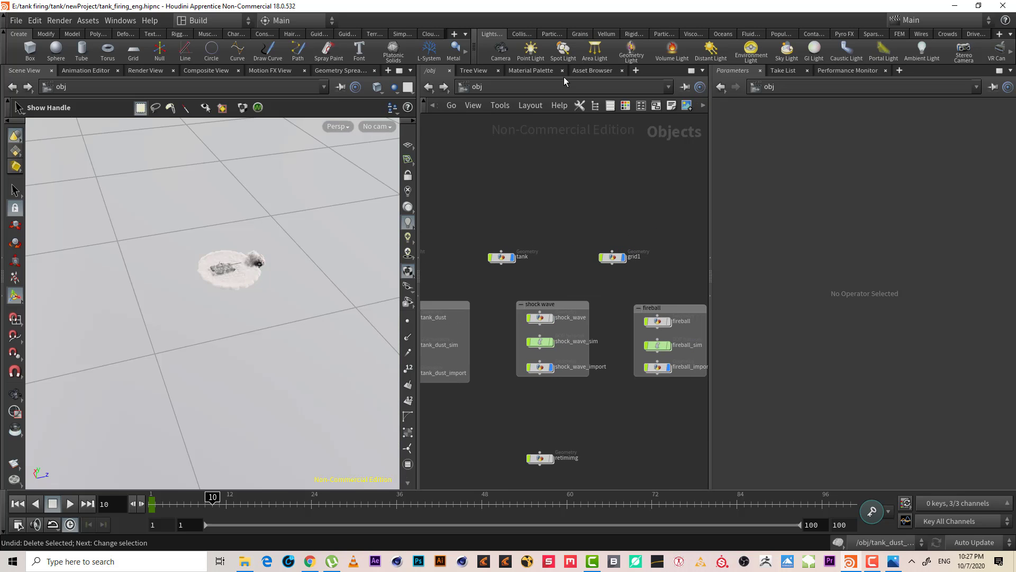
# In the /mat network, set the tank shader's base color to dark brown 2B1608 with value 0.172.
pyautogui.click(511, 87)
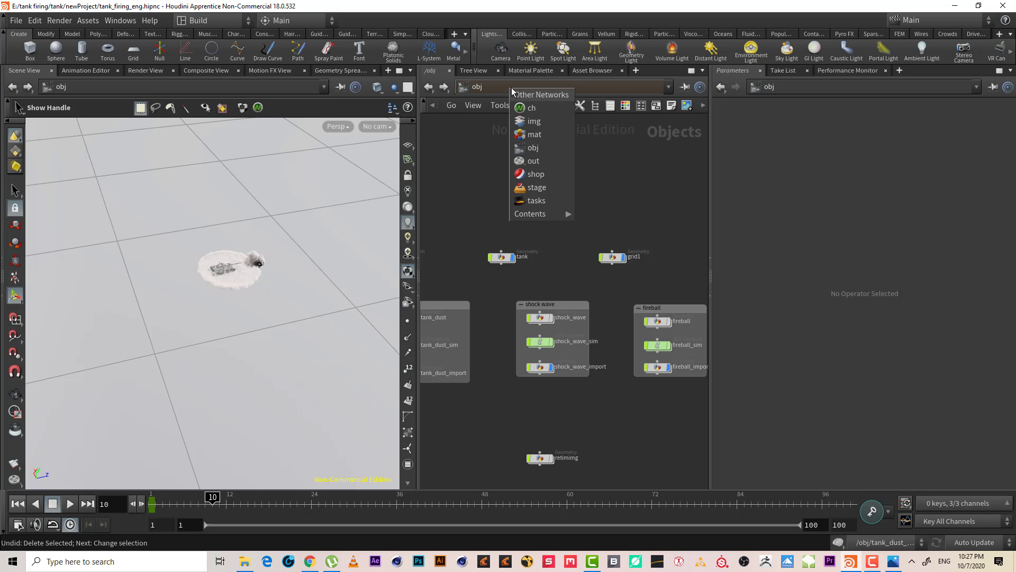
pyautogui.click(556, 136)
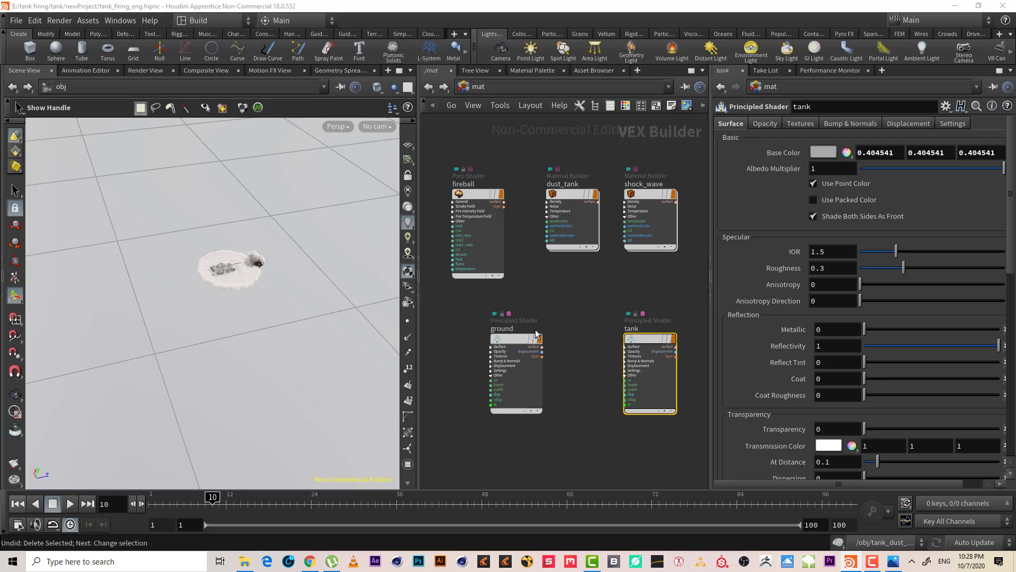
pyautogui.moveTo(603, 283); pyautogui.dragTo(581, 273, button='middle')
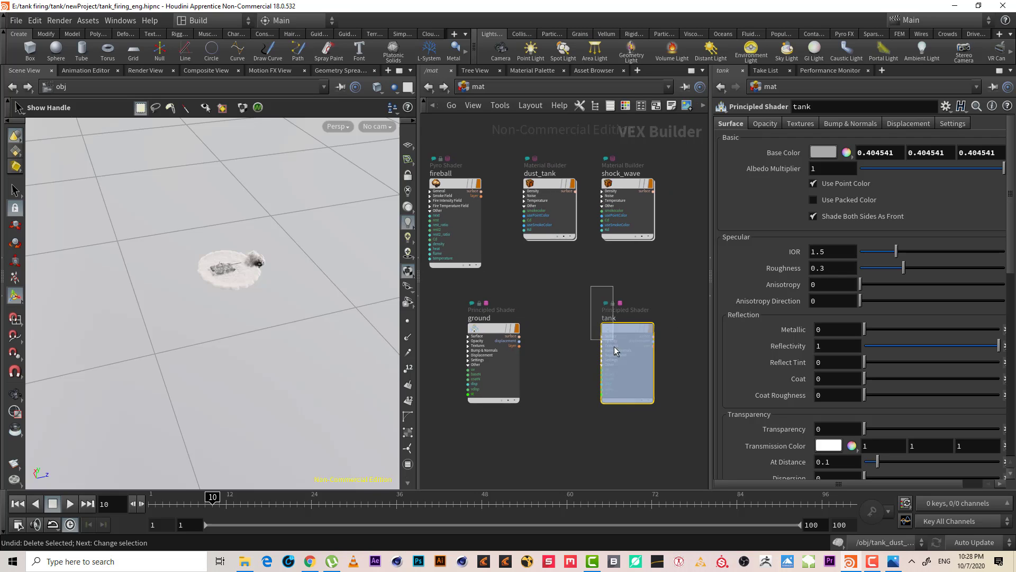
pyautogui.click(824, 150)
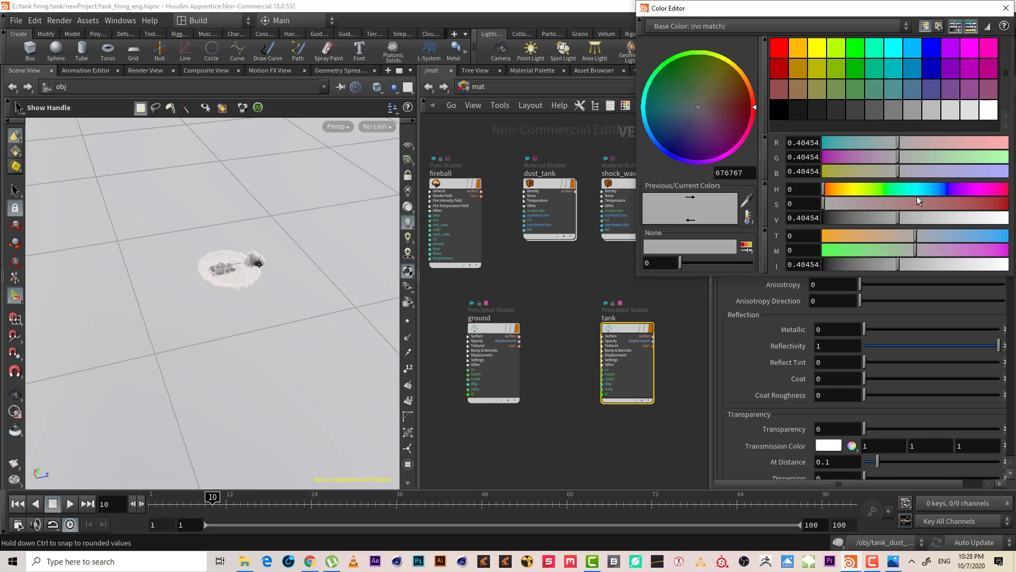
pyautogui.moveTo(909, 199); pyautogui.dragTo(931, 203)
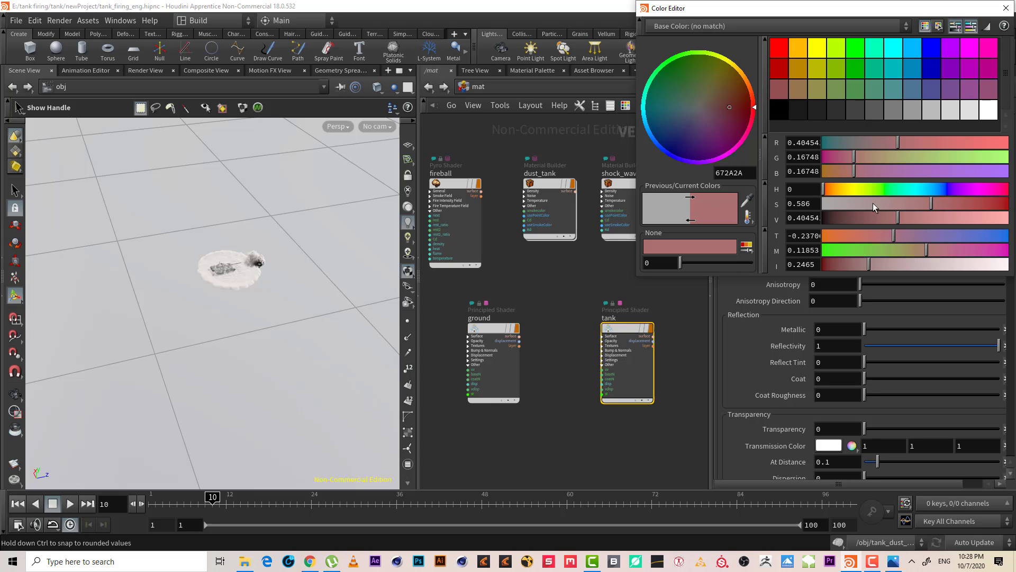
pyautogui.moveTo(867, 218); pyautogui.dragTo(868, 219)
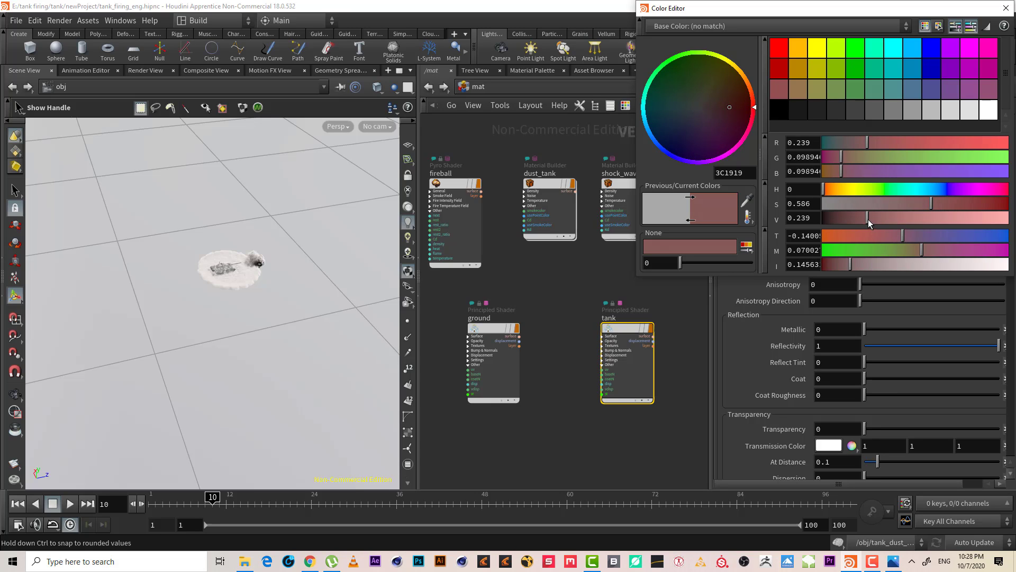
pyautogui.moveTo(931, 203); pyautogui.dragTo(959, 203)
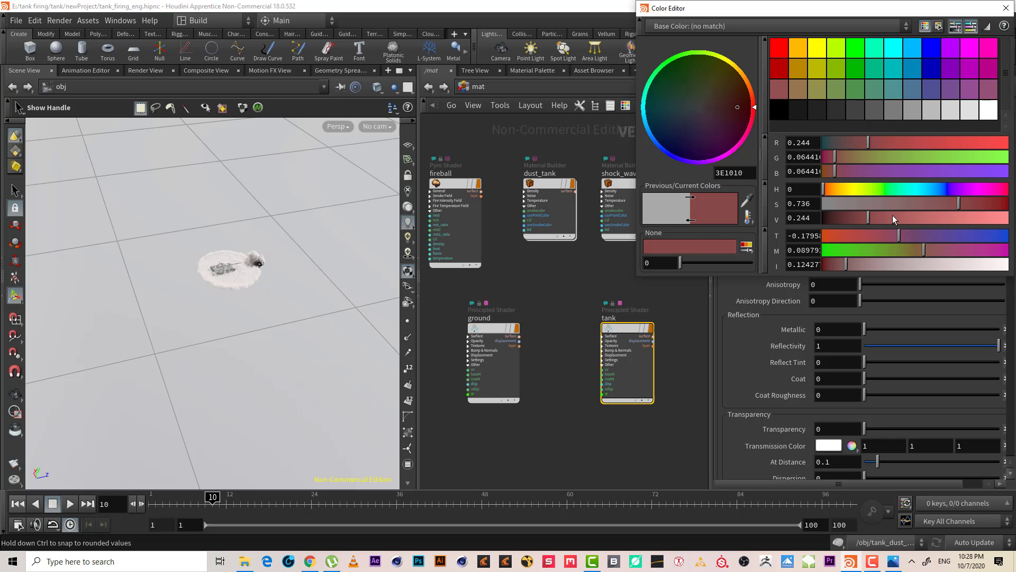
pyautogui.moveTo(907, 249)
pyautogui.mouseDown()
pyautogui.moveTo(953, 250)
pyautogui.moveTo(917, 251)
pyautogui.mouseUp()
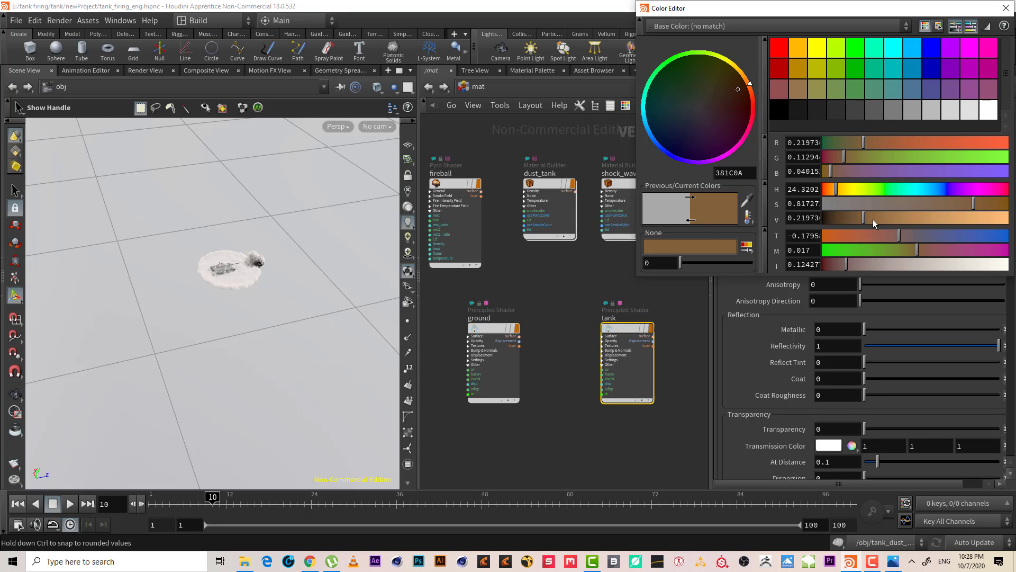
pyautogui.moveTo(866, 221); pyautogui.dragTo(855, 221)
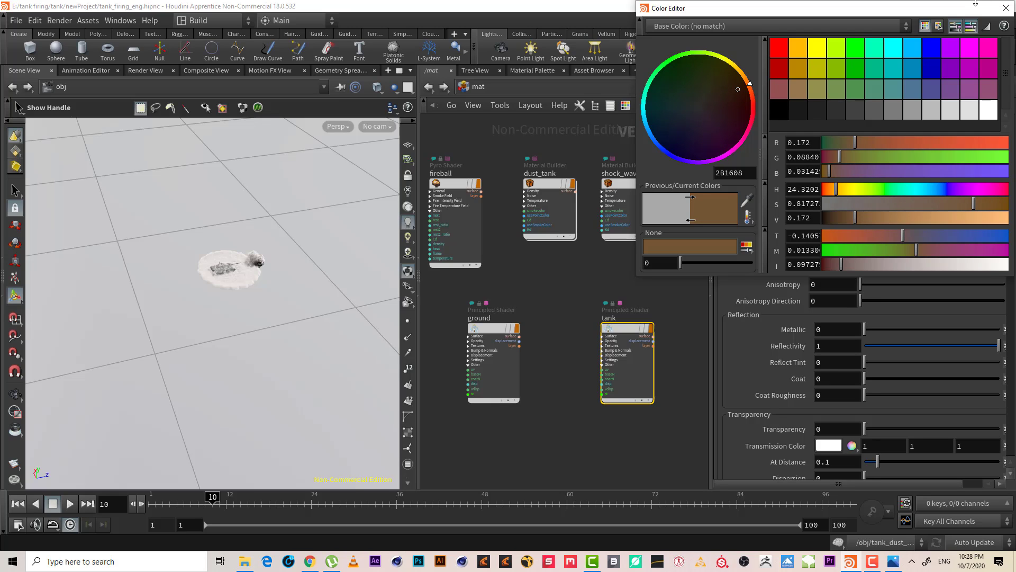
pyautogui.moveTo(975, 2); pyautogui.dragTo(976, 14)
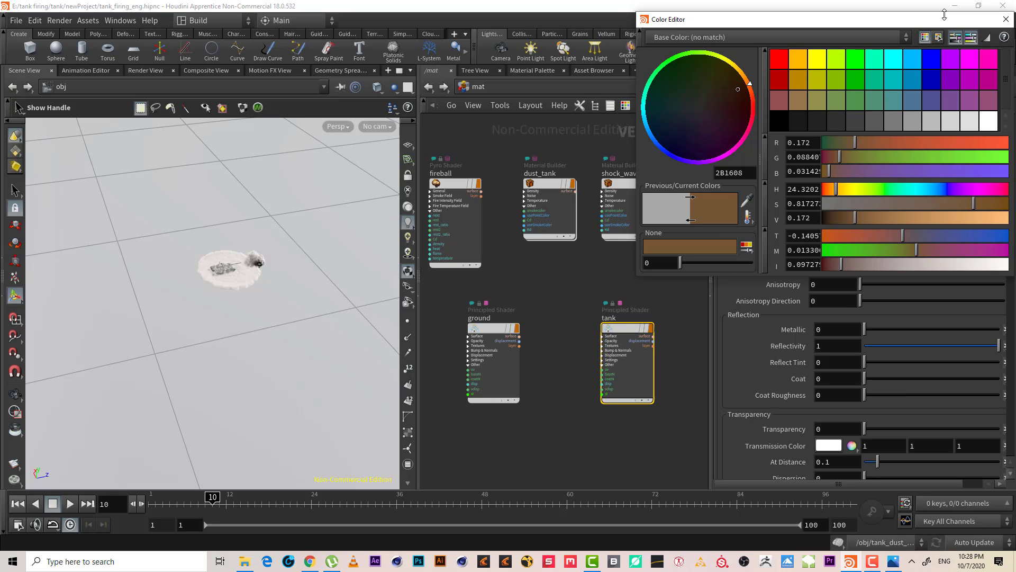
# Set the red component of the dust_tank material's smoke color to 0.172, matching the tank shader's base color.
pyautogui.click(1005, 20)
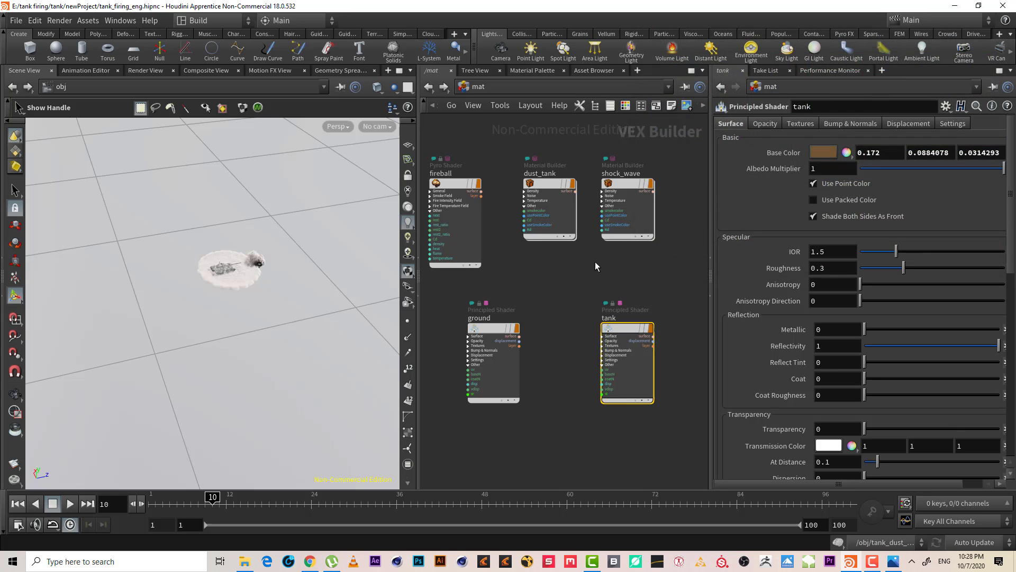
pyautogui.moveTo(595, 261); pyautogui.dragTo(598, 301, button='middle')
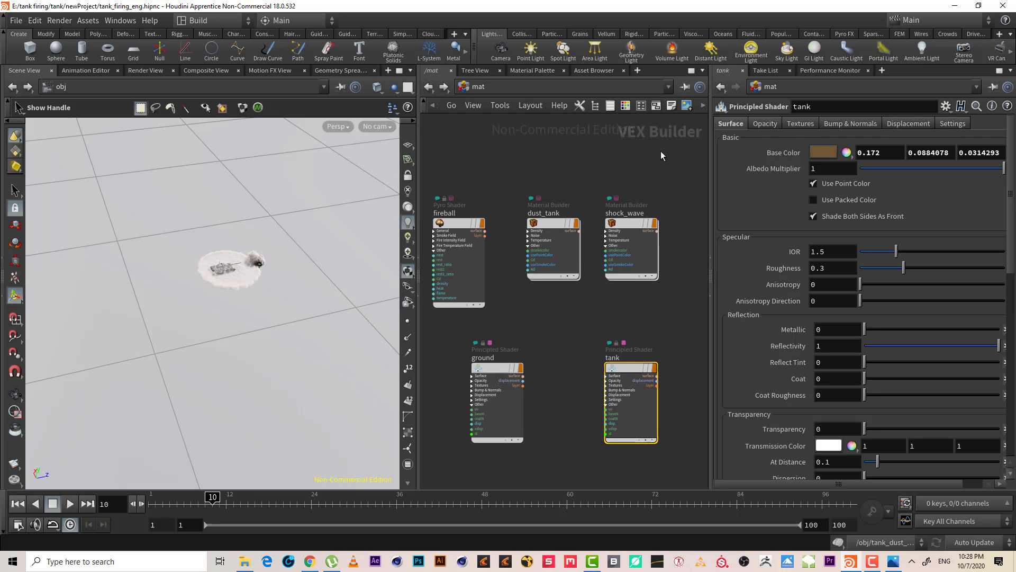
pyautogui.moveTo(674, 158); pyautogui.dragTo(608, 283)
pyautogui.moveTo(551, 167); pyautogui.dragTo(551, 322)
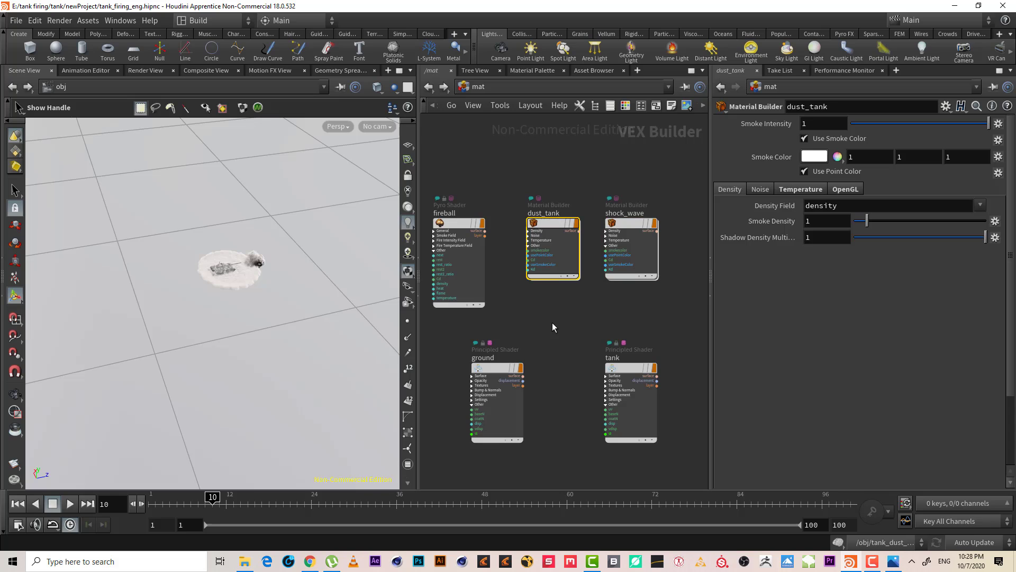
pyautogui.click(623, 366)
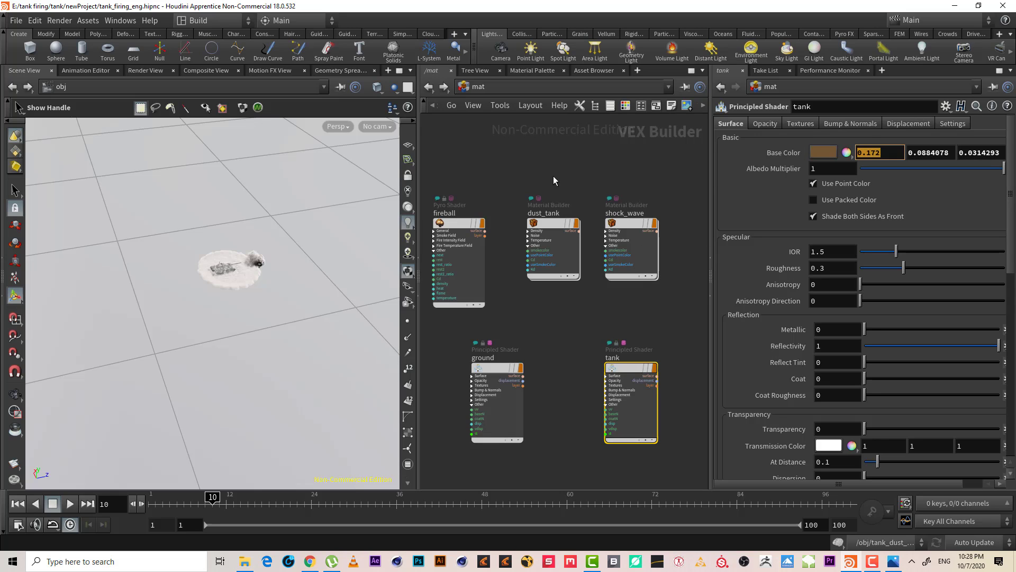
pyautogui.click(553, 238)
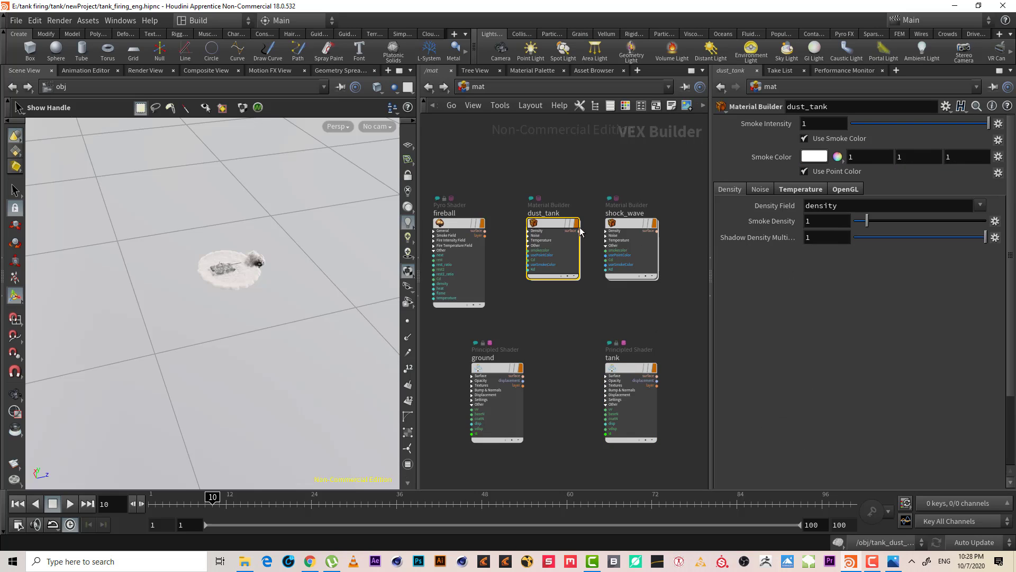
pyautogui.moveTo(886, 159); pyautogui.dragTo(823, 161)
pyautogui.write('0.172')
# Copy the green component 0.0884078 from the tank shader's base color into the dust_tank smoke color.
pyautogui.click(648, 333)
pyautogui.click(630, 368)
pyautogui.click(929, 149)
pyautogui.hotkey('ctrl', 'c')
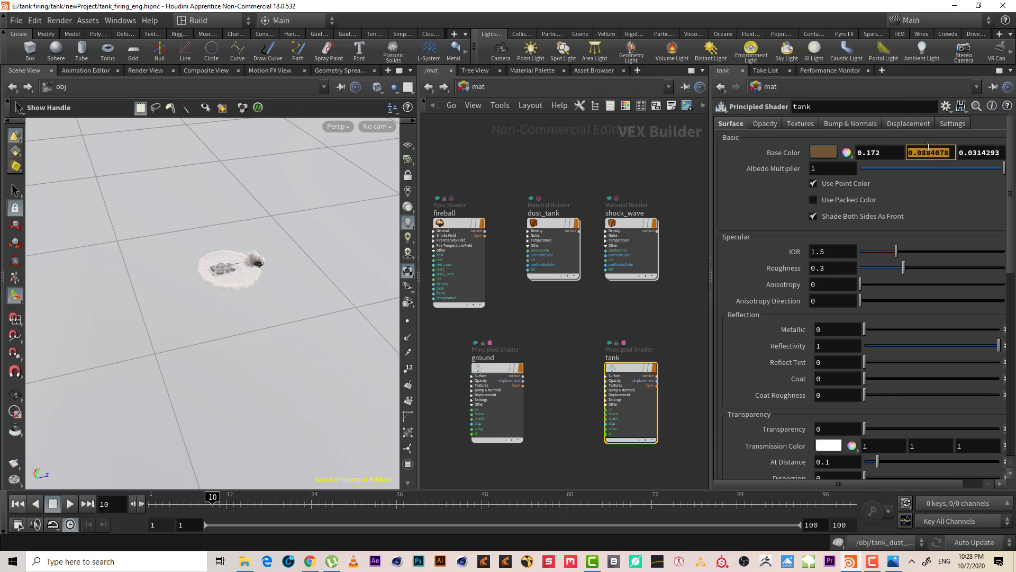
pyautogui.moveTo(521, 181); pyautogui.dragTo(562, 243)
pyautogui.moveTo(919, 159); pyautogui.dragTo(799, 159)
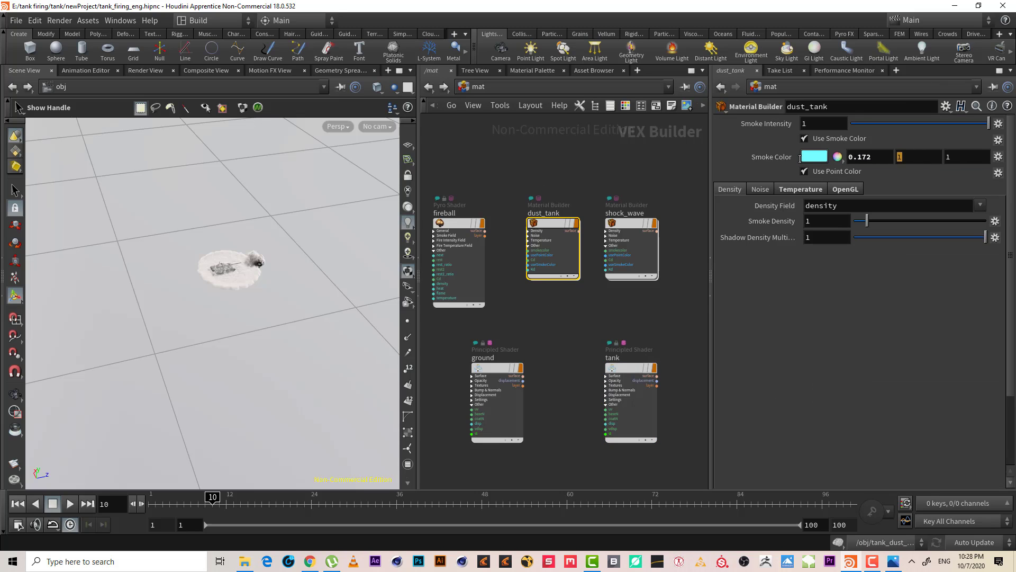
pyautogui.hotkey('ctrl', 'v')
# Copy the blue component 0.0314293 from the tank shader's base color into the dust_tank smoke color.
pyautogui.moveTo(701, 311); pyautogui.dragTo(627, 443)
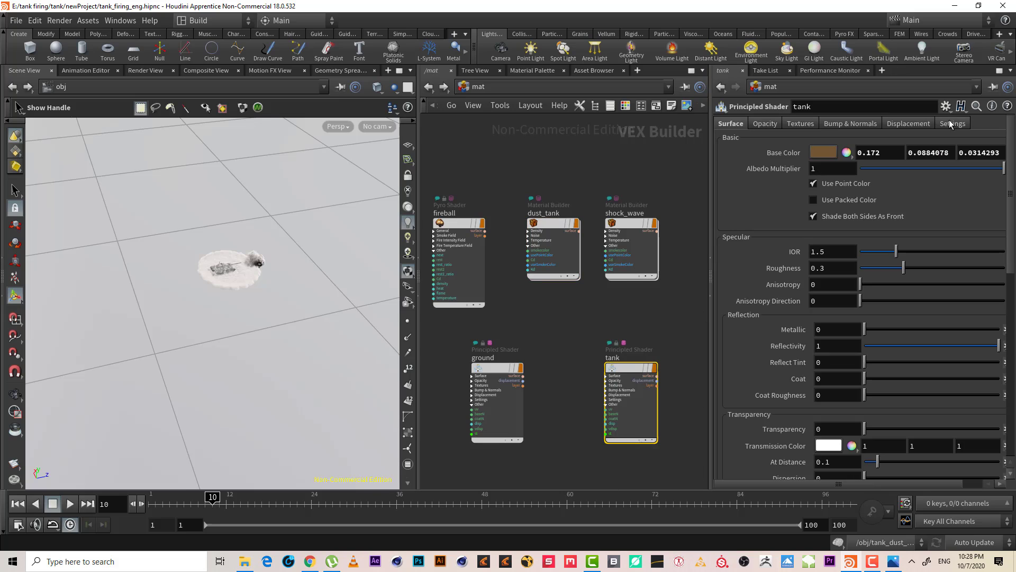
pyautogui.click(971, 153)
pyautogui.hotkey('ctrl', 'c')
pyautogui.moveTo(556, 186); pyautogui.dragTo(559, 294)
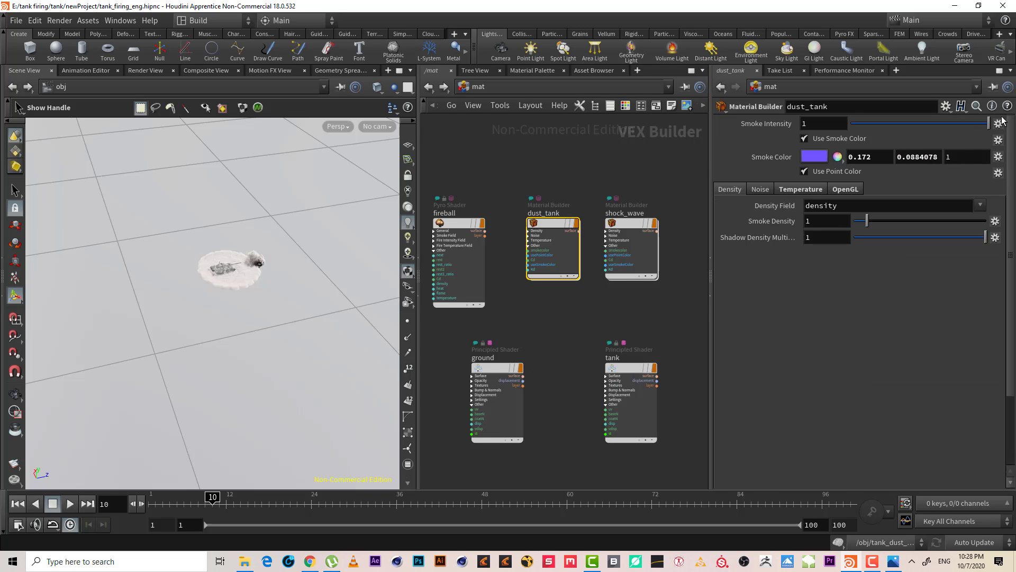
pyautogui.hotkey('ctrl', 'v')
pyautogui.press('Return')
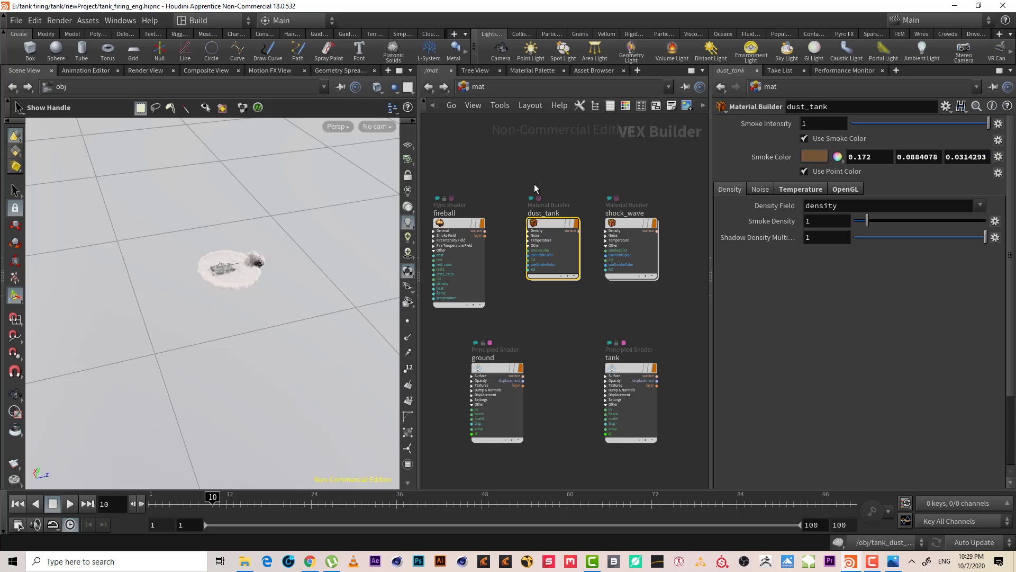
# Darken the dust_tank smoke color to a value of about 0.152.
pyautogui.click(820, 157)
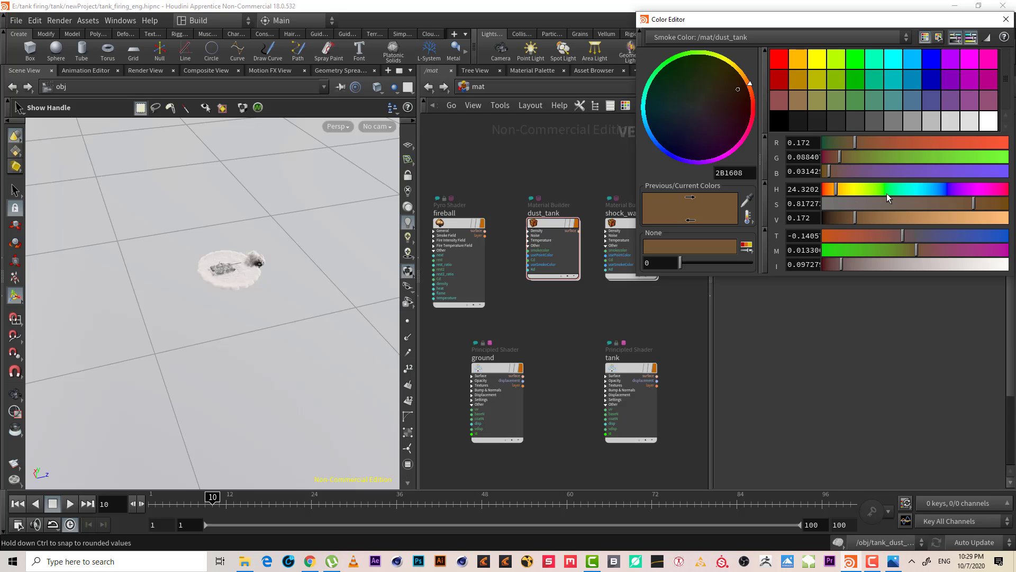
pyautogui.click(858, 218)
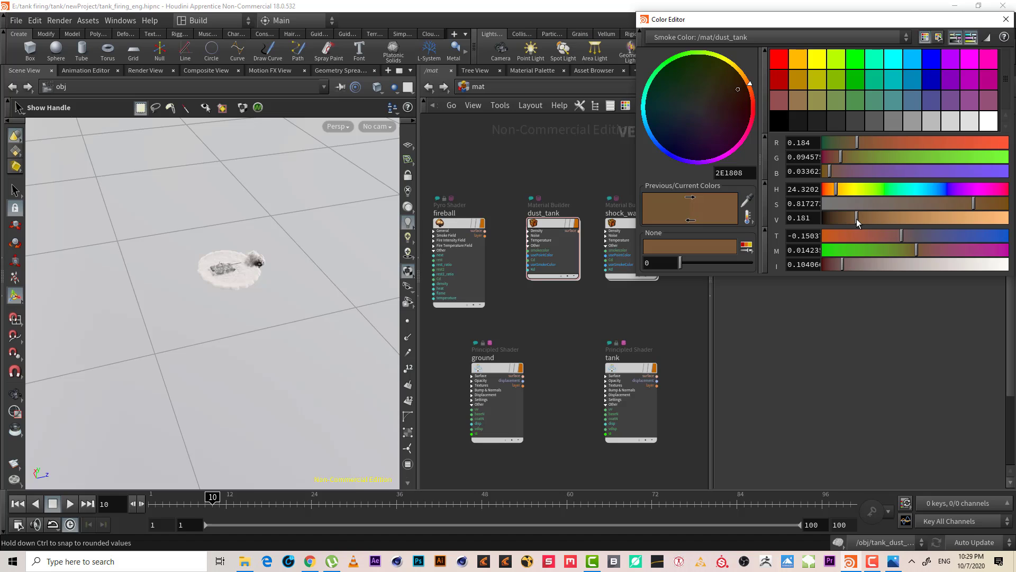
pyautogui.moveTo(856, 218); pyautogui.dragTo(850, 220)
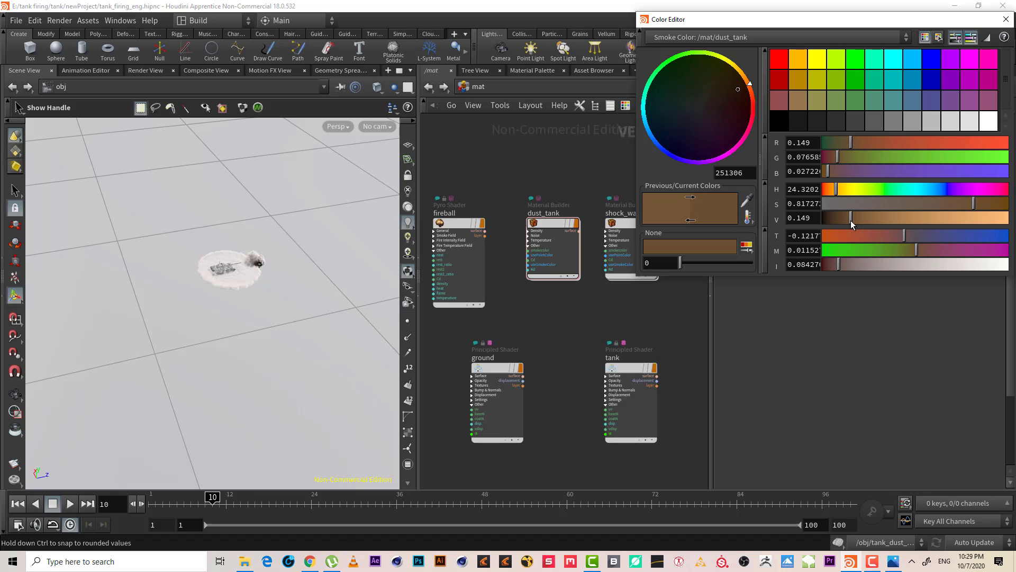
pyautogui.click(1005, 19)
# Shift the tank shader's base color to olive 262102 by setting its magenta-green balance to -0.052.
pyautogui.moveTo(522, 324); pyautogui.dragTo(638, 391)
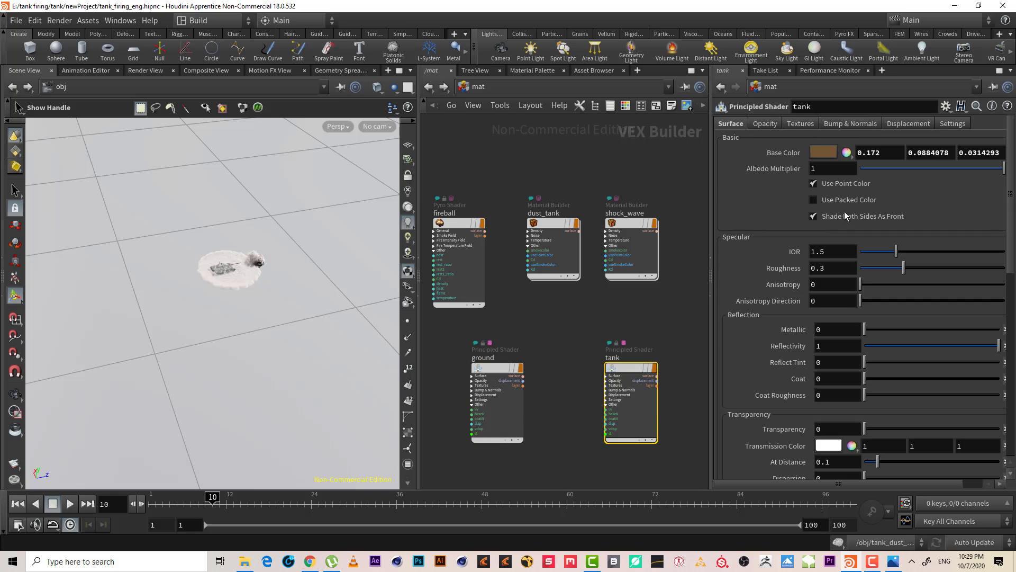
pyautogui.click(825, 152)
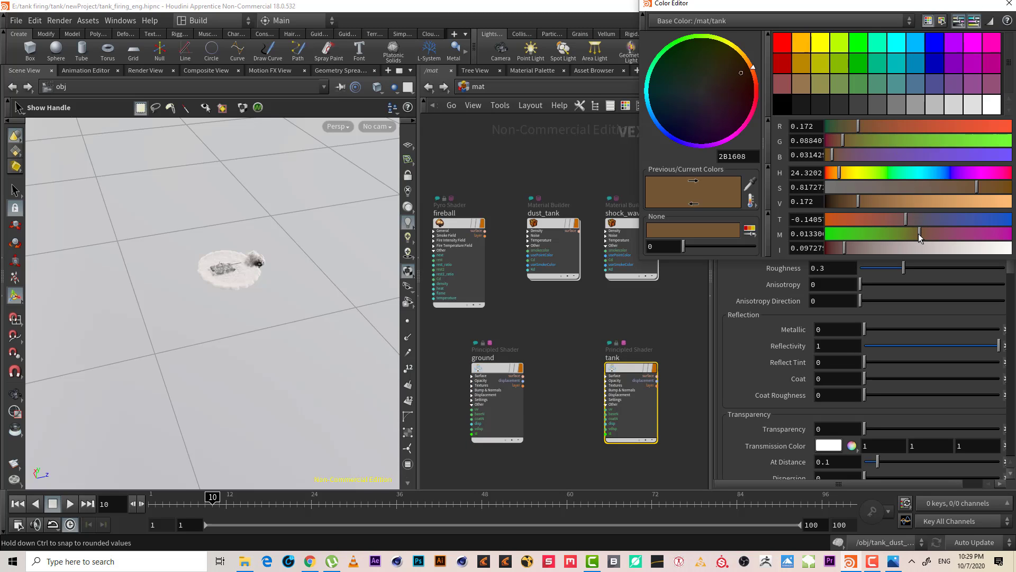
pyautogui.moveTo(918, 235); pyautogui.dragTo(916, 238)
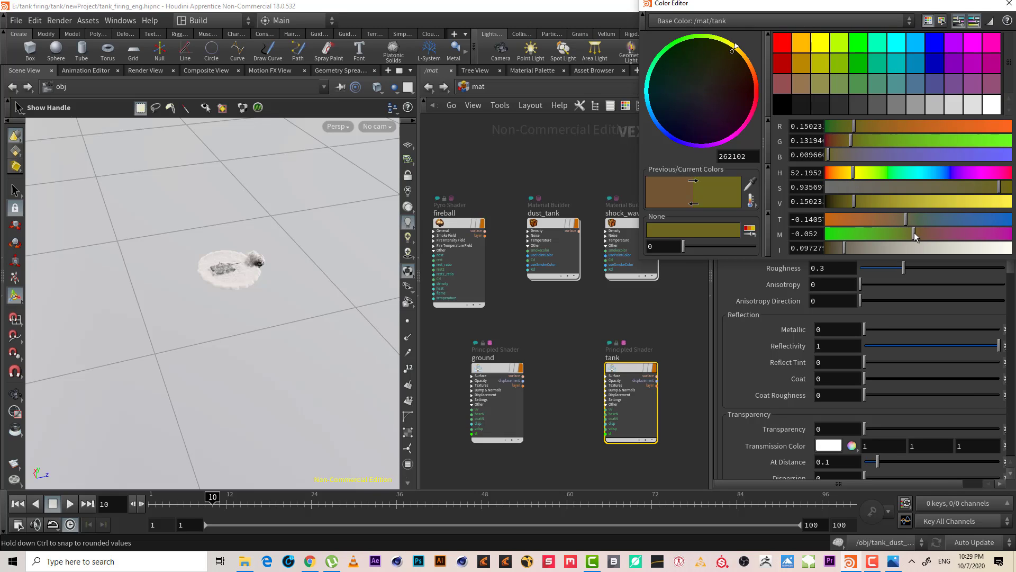
pyautogui.click(1008, 4)
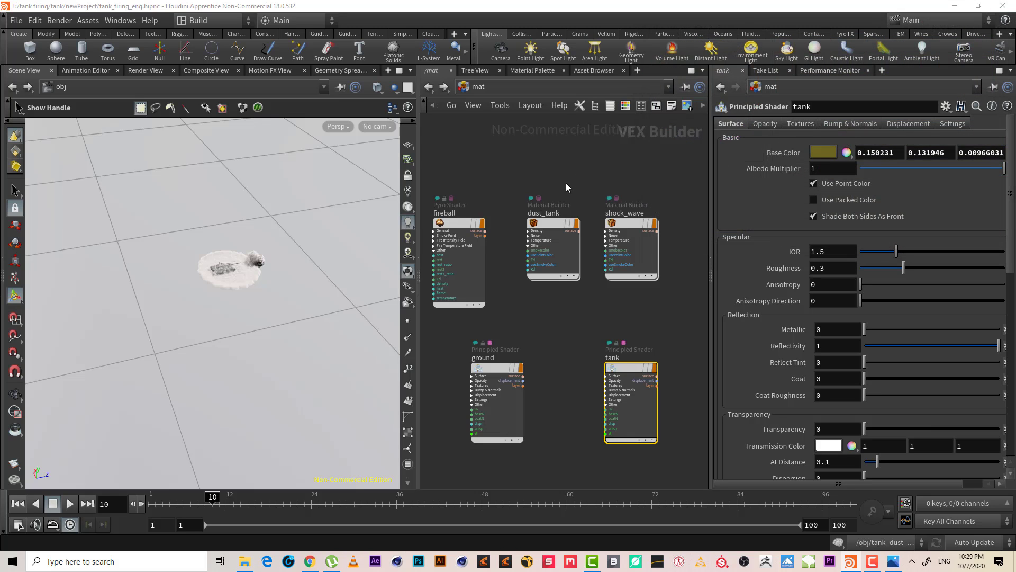
# Brighten the dust_tank smoke color to value 0.198, giving brown 321909.
pyautogui.click(555, 233)
pyautogui.click(833, 151)
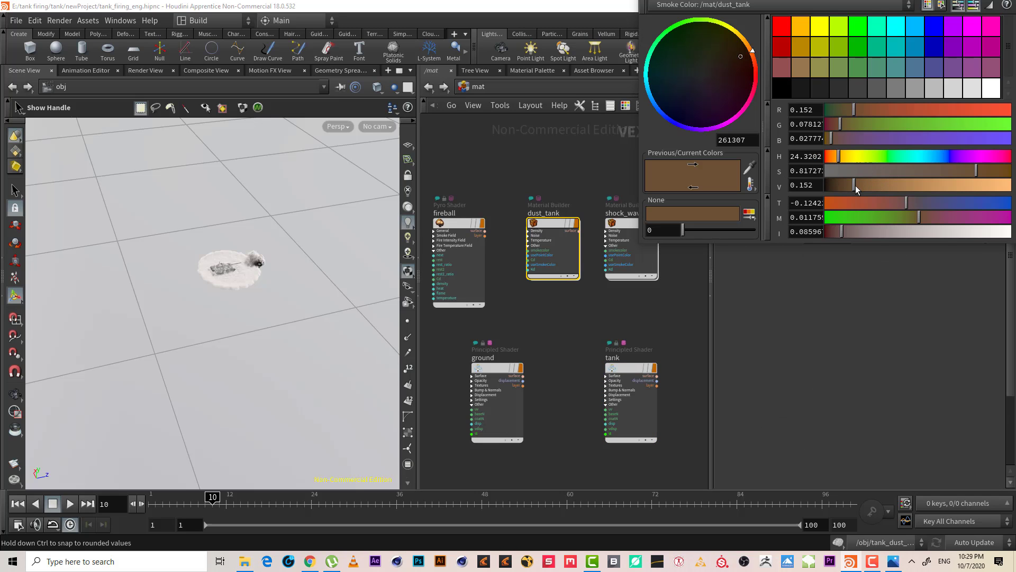
pyautogui.moveTo(856, 186); pyautogui.dragTo(862, 186)
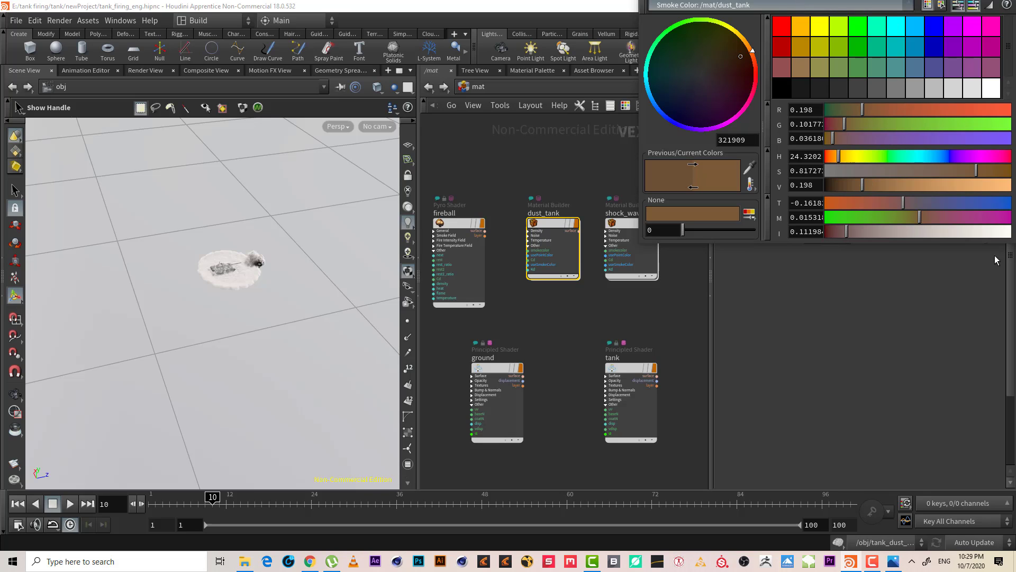
pyautogui.moveTo(972, 243); pyautogui.dragTo(971, 298)
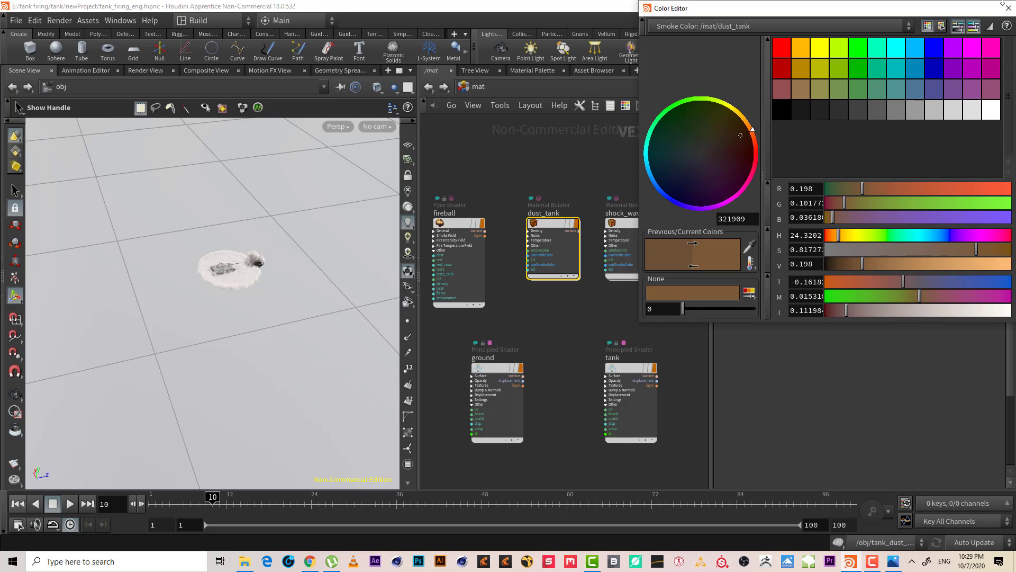
pyautogui.click(1008, 7)
# Set the ground shader's base color to sandy brown 714B26 with hue 30, saturation 0.661 and value 0.445.
pyautogui.moveTo(564, 312); pyautogui.dragTo(472, 470)
pyautogui.click(730, 122)
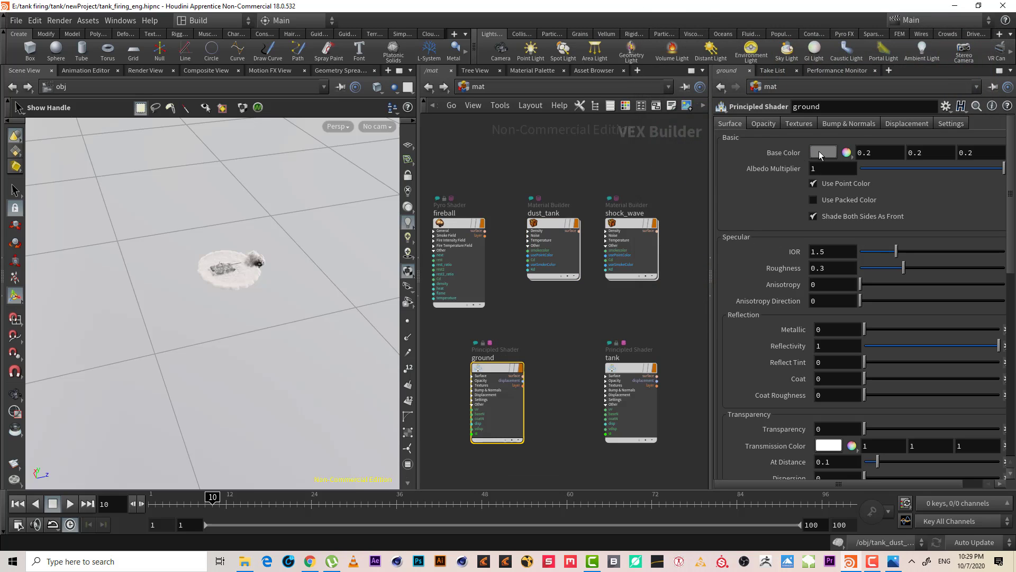
pyautogui.click(818, 150)
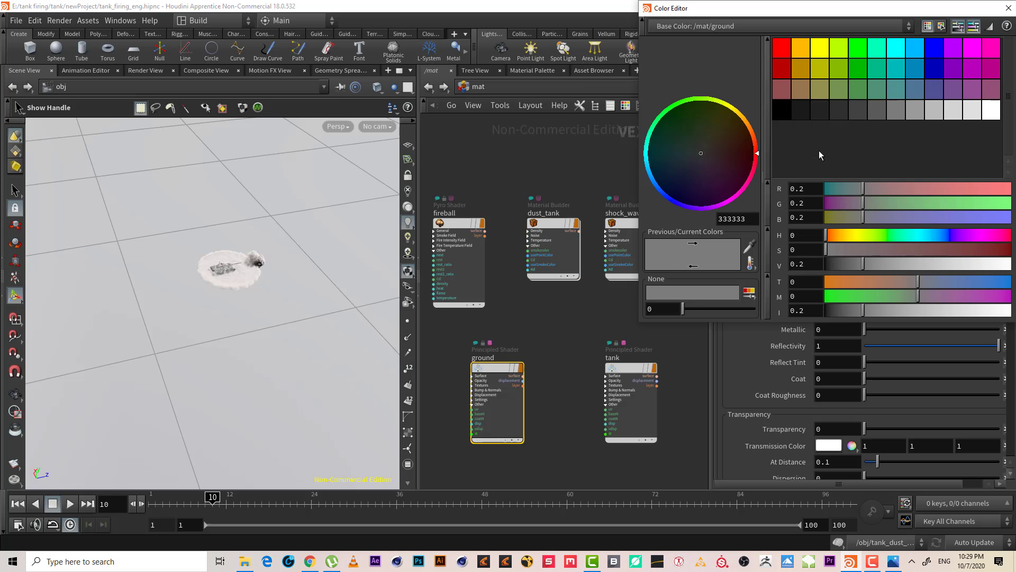
pyautogui.click(801, 67)
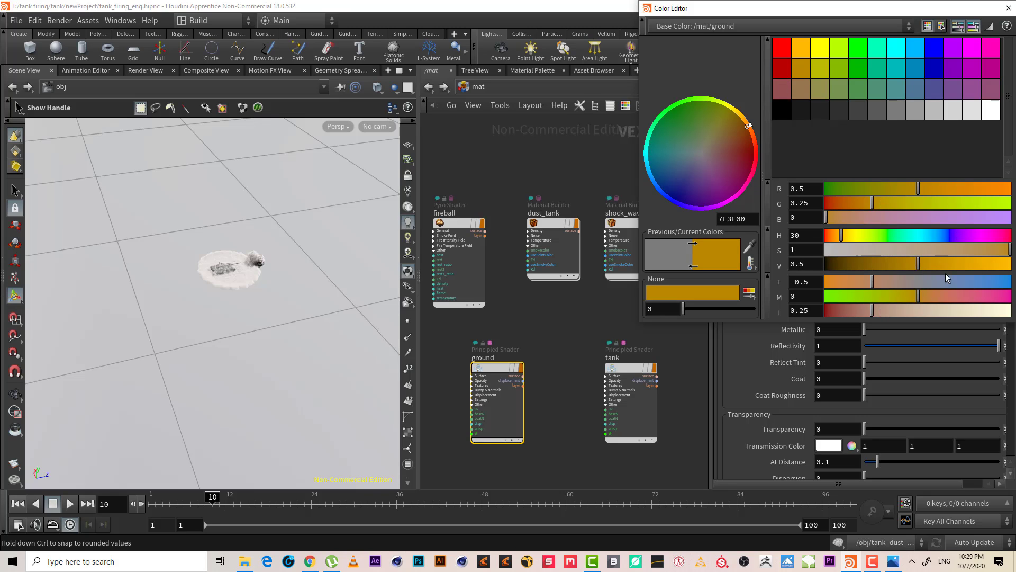
pyautogui.moveTo(956, 247); pyautogui.dragTo(956, 247)
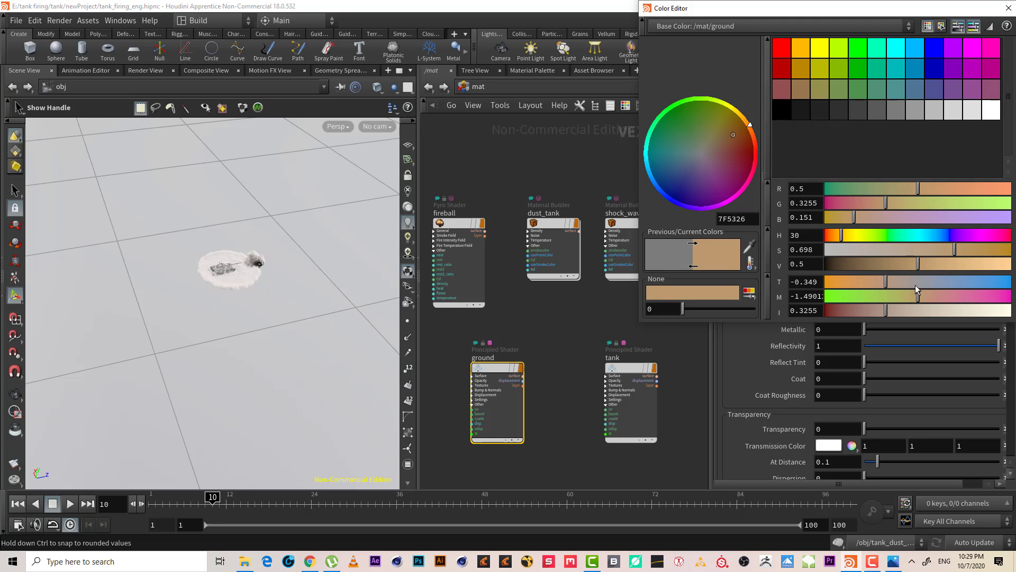
pyautogui.moveTo(882, 283); pyautogui.dragTo(877, 281)
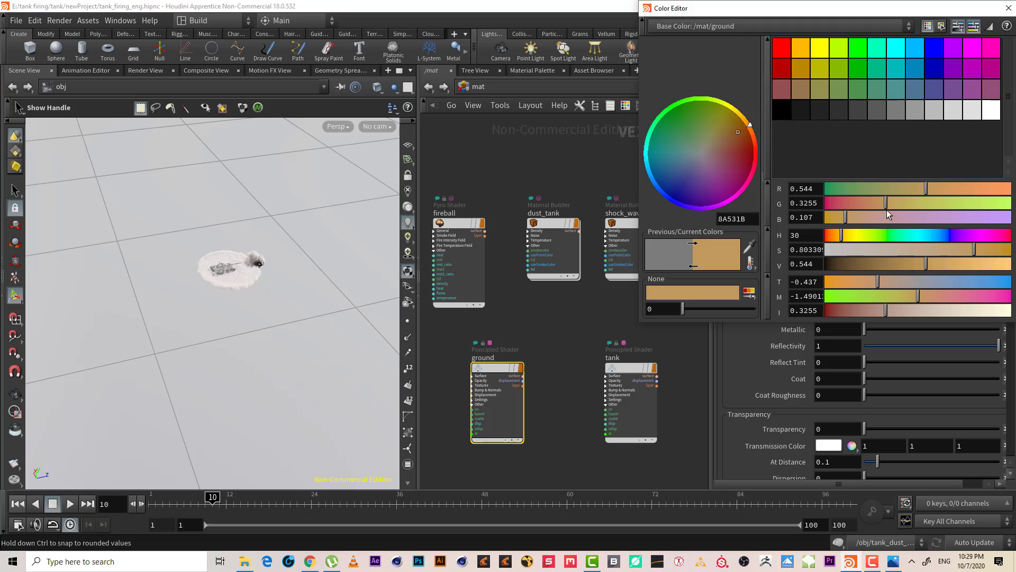
pyautogui.moveTo(975, 250); pyautogui.dragTo(908, 267)
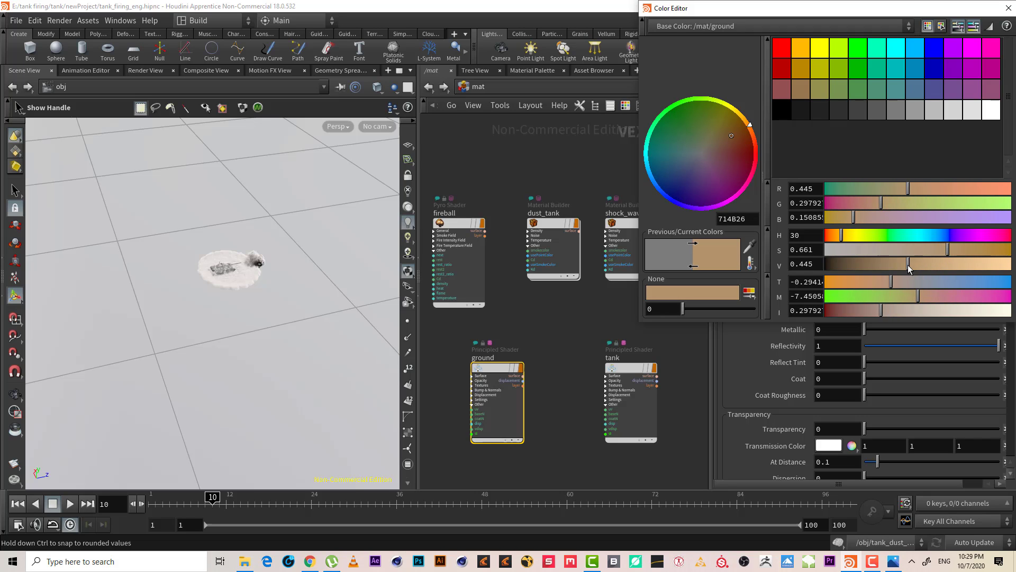
pyautogui.click(1008, 8)
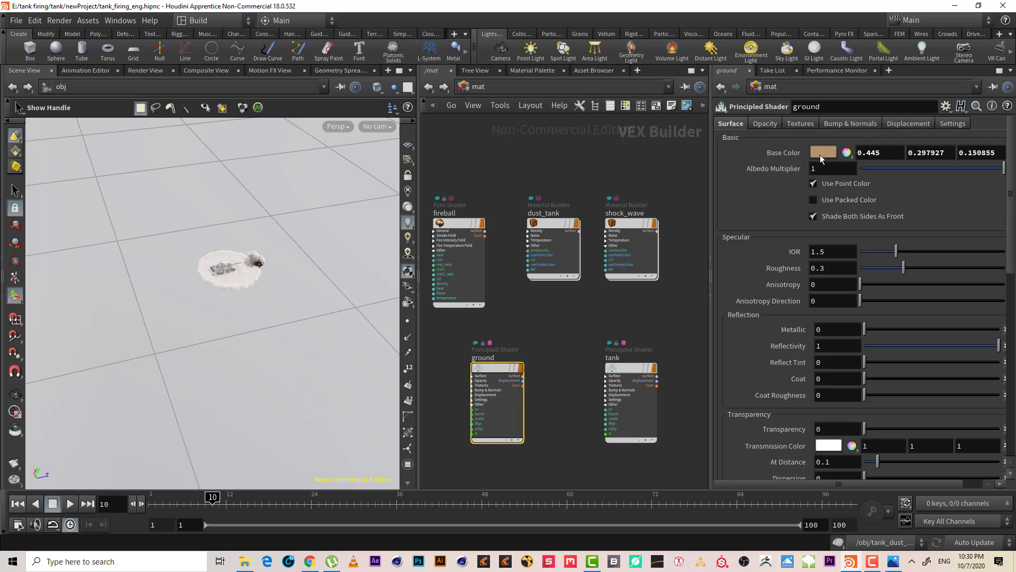
# Copy the red component 0.445 from the ground shader's base color into the shock_wave material's smoke color.
pyautogui.click(874, 151)
pyautogui.hotkey('ctrl', 'c')
pyautogui.click(645, 273)
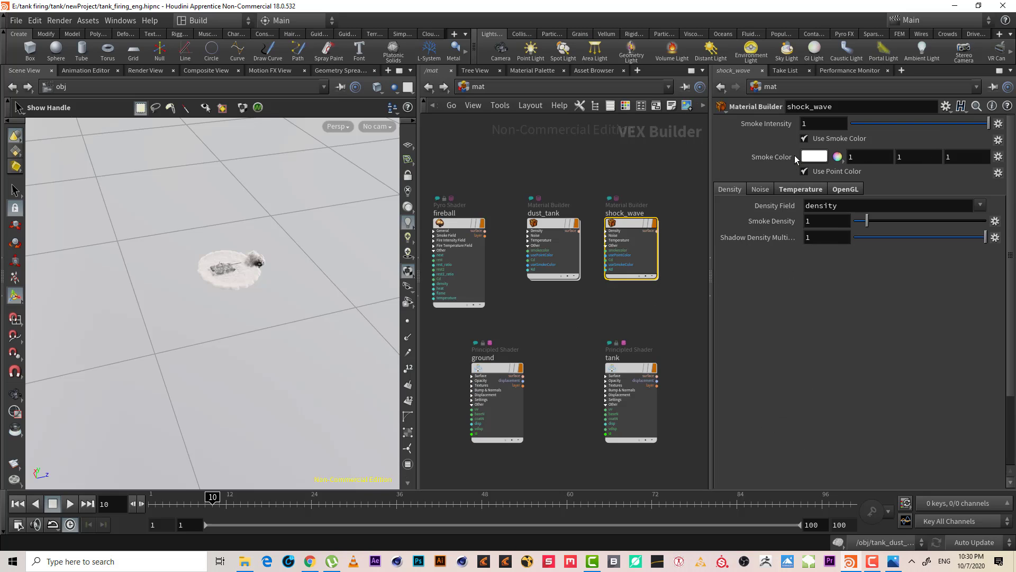
pyautogui.click(877, 152)
pyautogui.hotkey('ctrl', 'v')
pyautogui.press('Return')
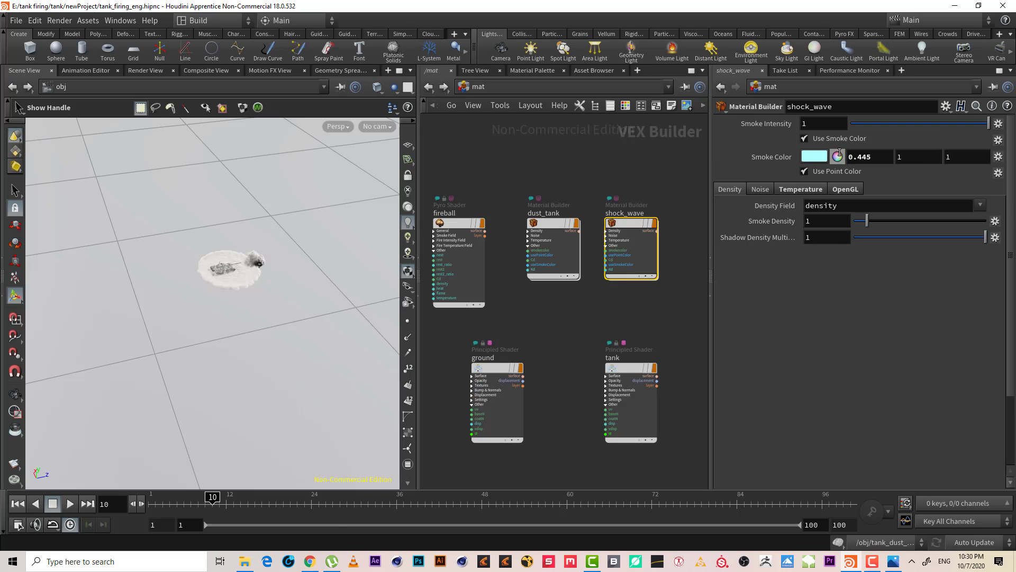
# Try to copy the green component 0.297927 from the ground shader's base color into the shock_wave smoke color.
pyautogui.click(497, 393)
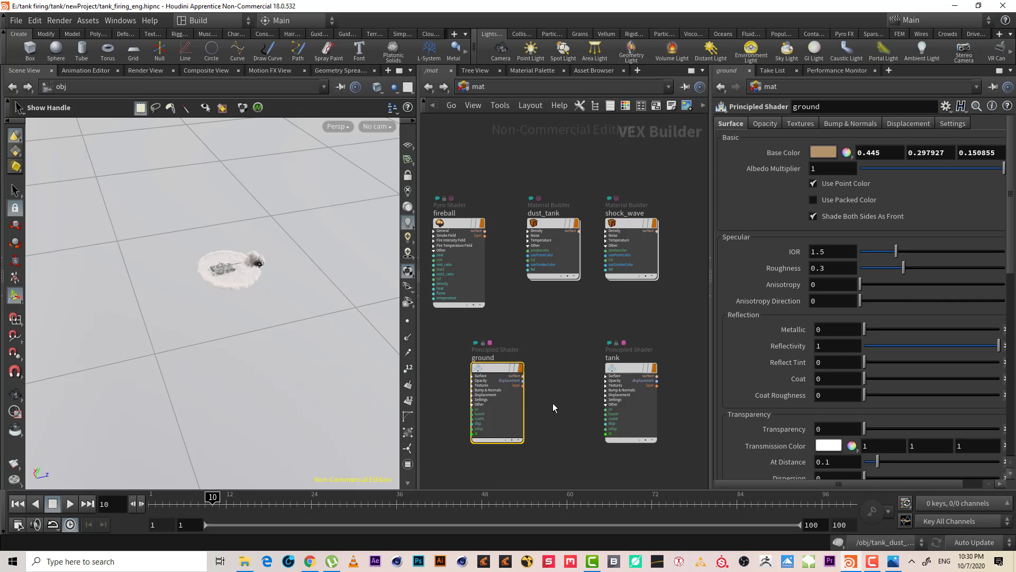
pyautogui.click(924, 155)
pyautogui.hotkey('ctrl', 'c')
pyautogui.click(642, 248)
pyautogui.click(916, 159)
pyautogui.click(815, 157)
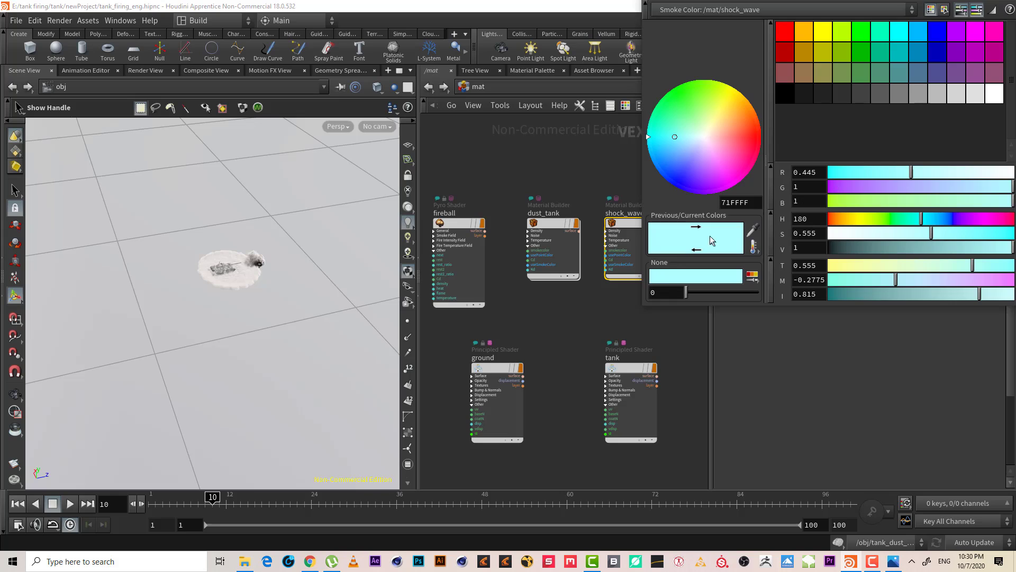
pyautogui.hotkey('ctrl', 'v')
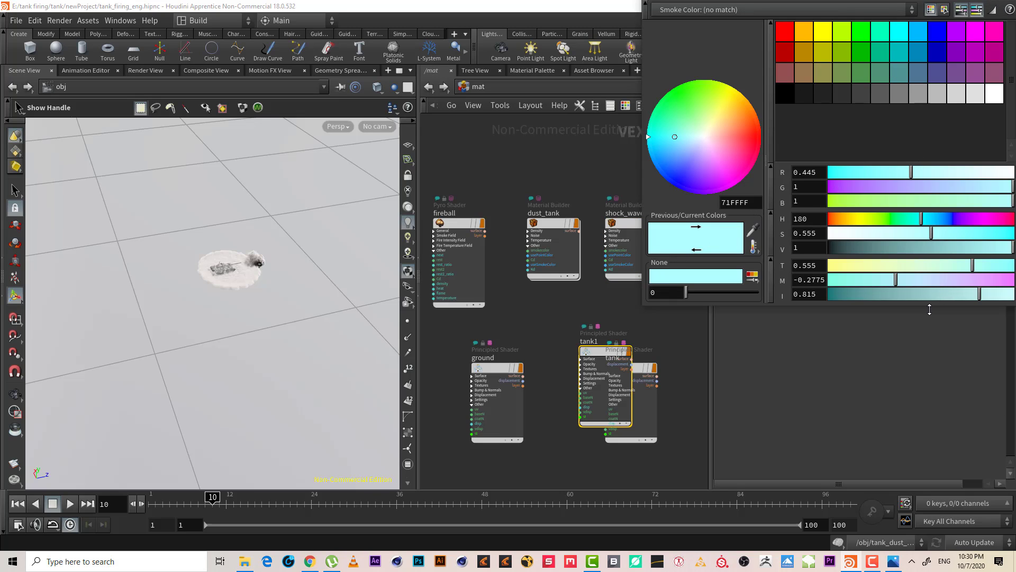
# Close the color editor and undo the stray paste of the tank1 shader in the material network.
pyautogui.moveTo(929, 305); pyautogui.dragTo(930, 373)
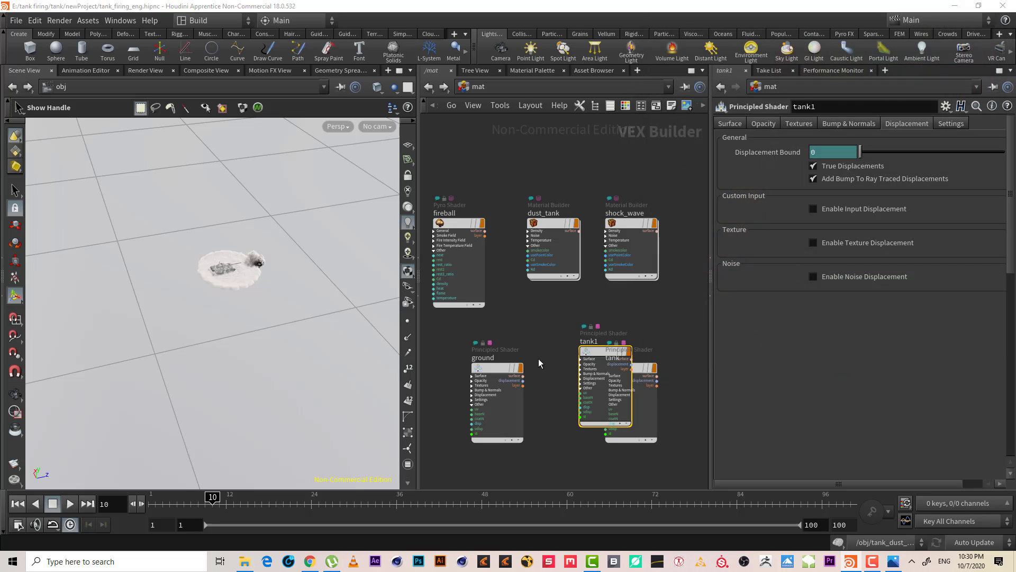
pyautogui.click(1008, 8)
pyautogui.click(594, 320)
pyautogui.hotkey('ctrl', 'z')
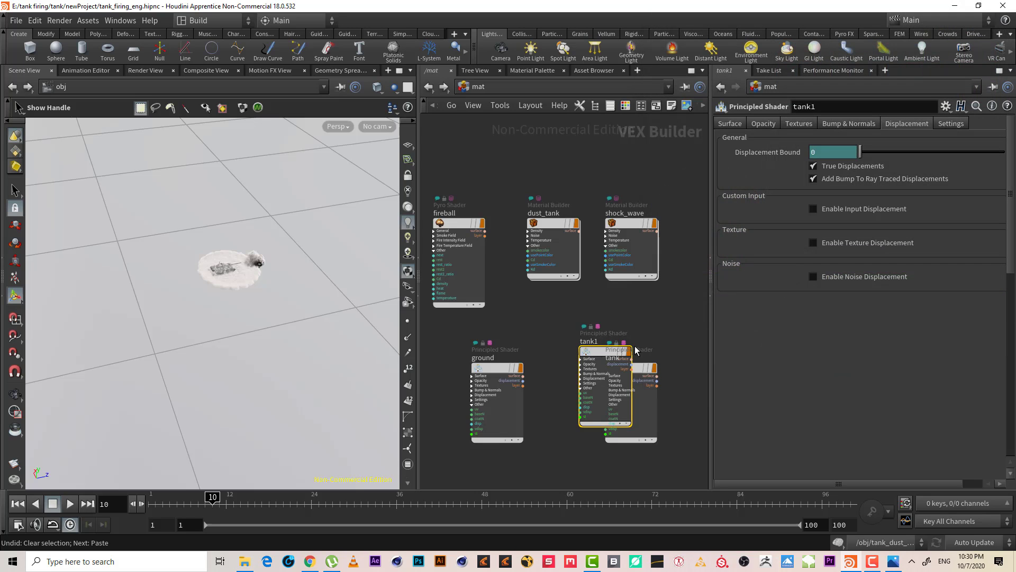
pyautogui.hotkey('ctrl', 'z')
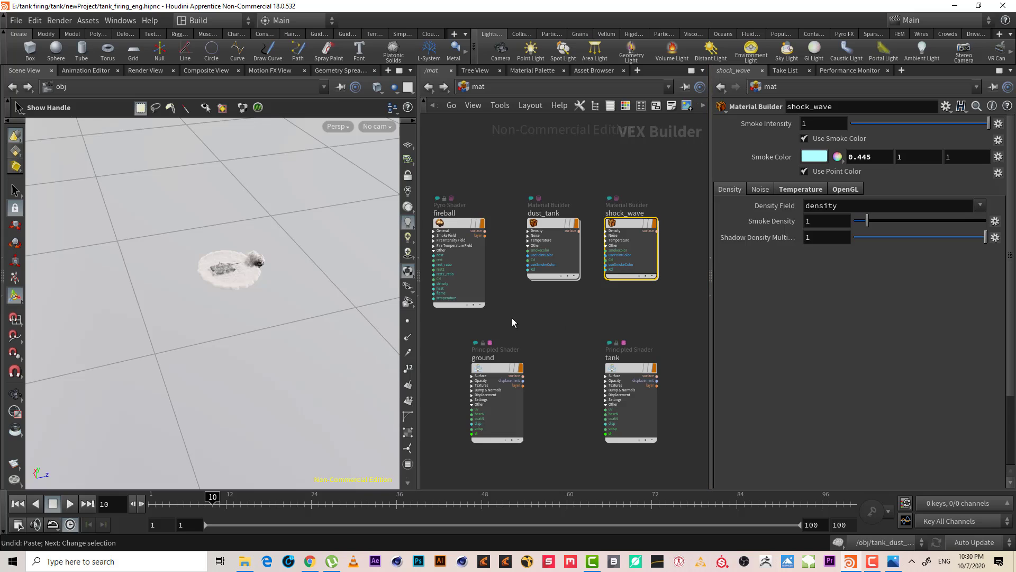
# Try again to copy the ground shader's green component 0.297927 into the shock_wave material's smoke color.
pyautogui.moveTo(506, 324); pyautogui.dragTo(488, 453)
pyautogui.click(940, 152)
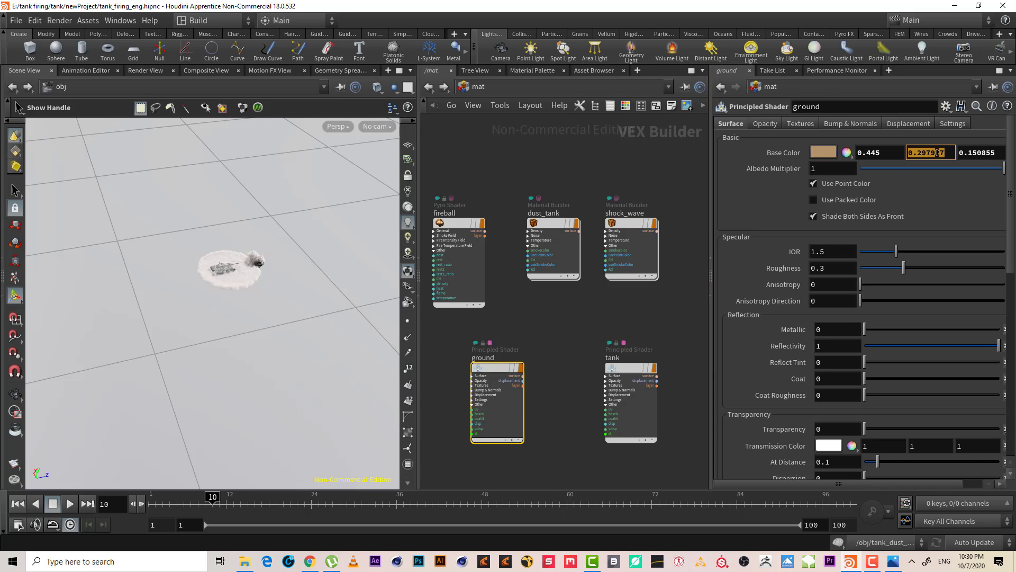
pyautogui.moveTo(602, 175); pyautogui.dragTo(658, 251)
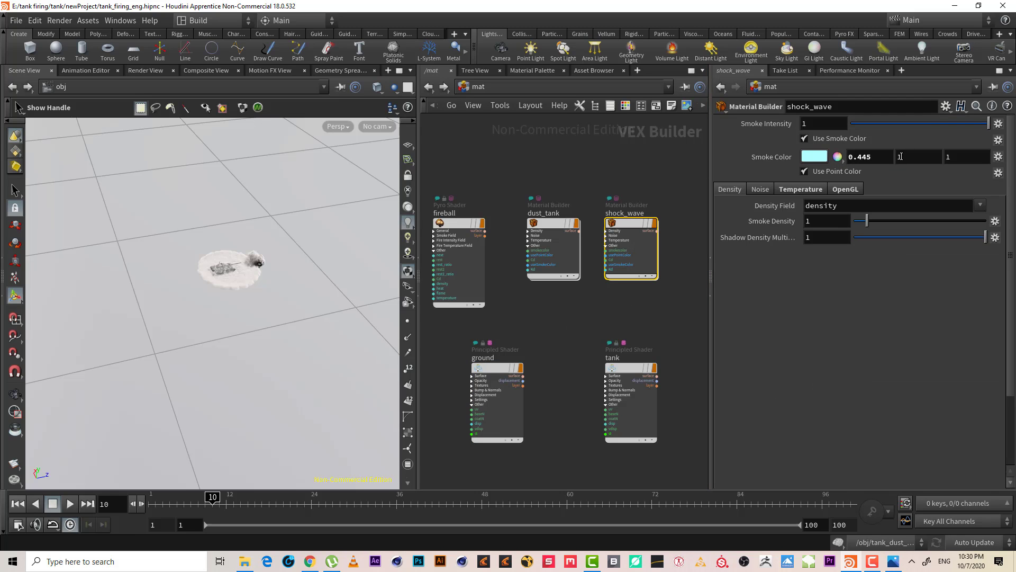
pyautogui.hotkey('ctrl', 'v')
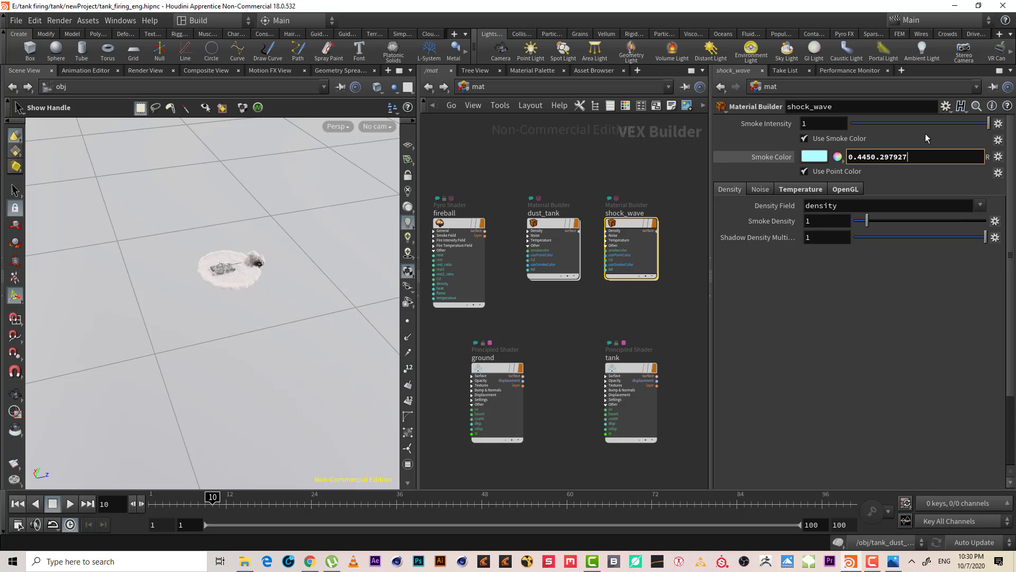
pyautogui.hotkey('ctrl', 'a')
pyautogui.hotkey('ctrl', 'v')
# Copy the blue component 0.150855 from the ground shader's base color into the blue component of the shock_wave smoke color.
pyautogui.moveTo(538, 331); pyautogui.dragTo(522, 380)
pyautogui.click(980, 152)
pyautogui.hotkey('ctrl', 'c')
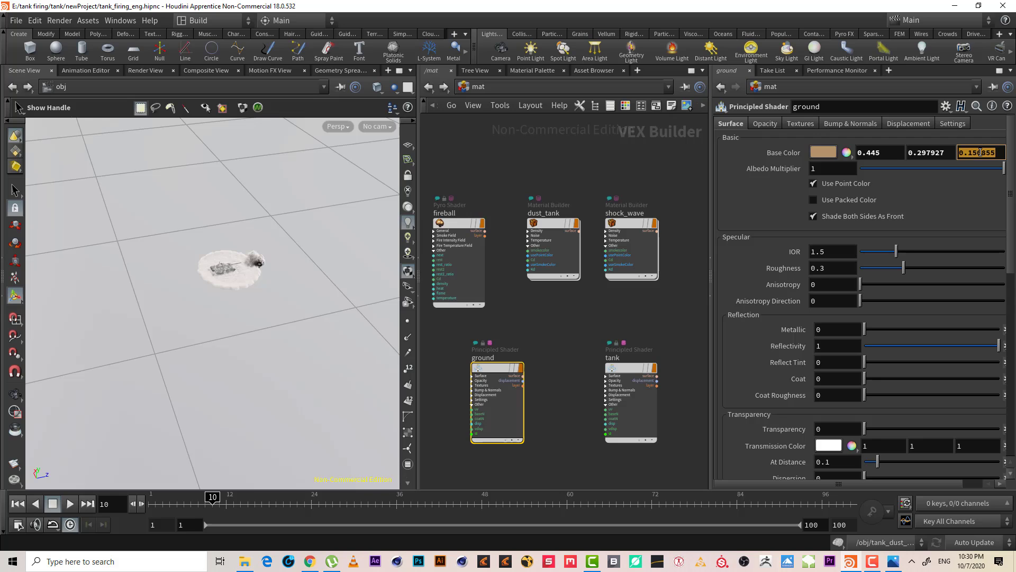
pyautogui.click(631, 233)
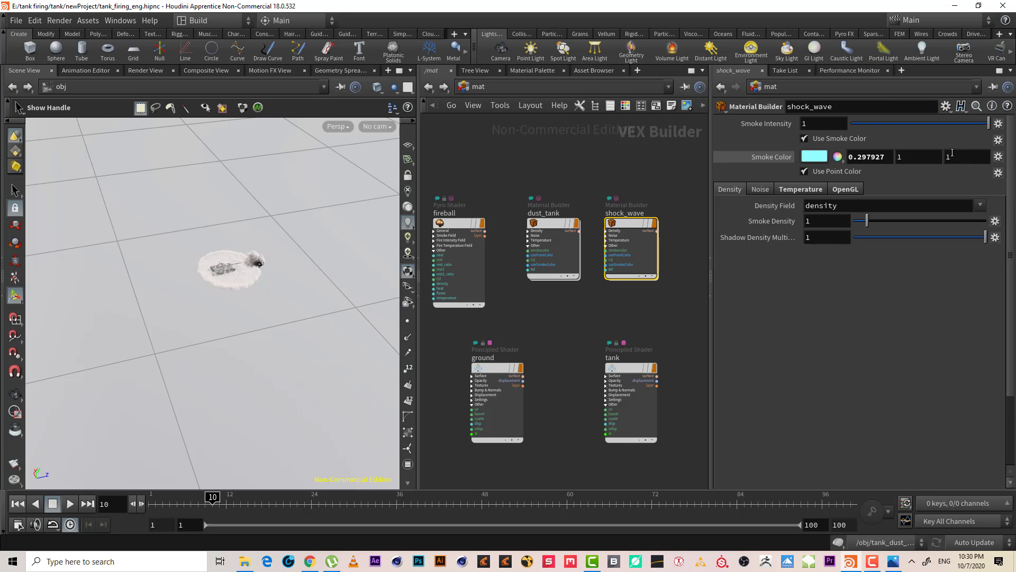
pyautogui.hotkey('ctrl', 'v')
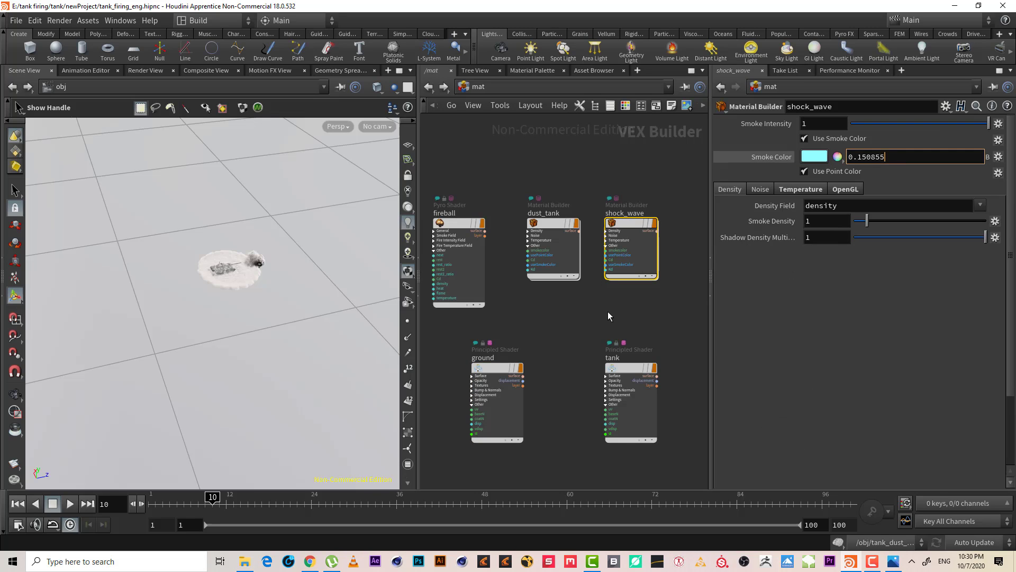
pyautogui.click(610, 313)
# Copy the ground shader's green component 0.297927 into the green component of the shock_wave smoke color.
pyautogui.click(511, 375)
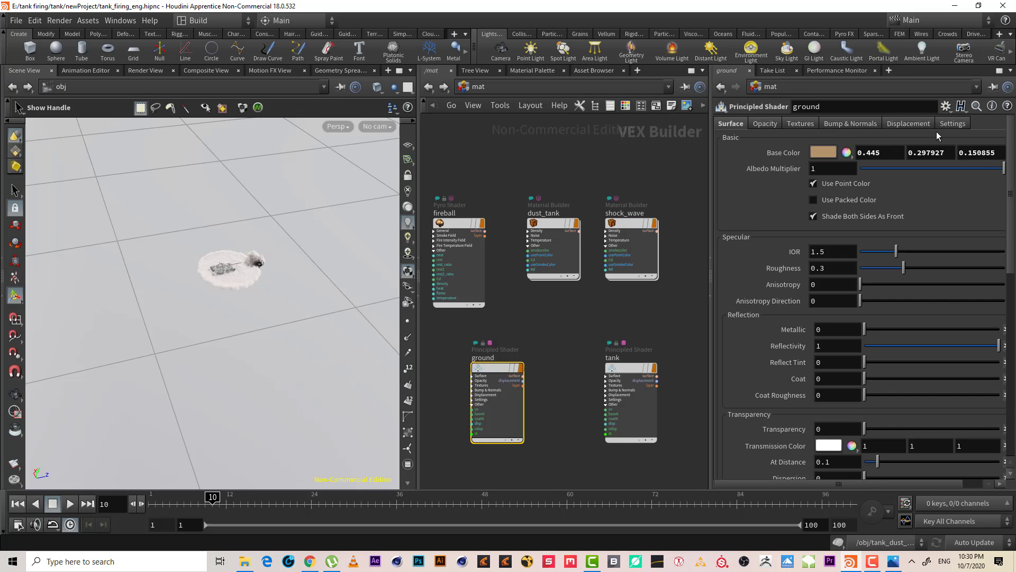
pyautogui.click(929, 149)
pyautogui.hotkey('ctrl', 'c')
pyautogui.click(642, 245)
pyautogui.click(838, 156)
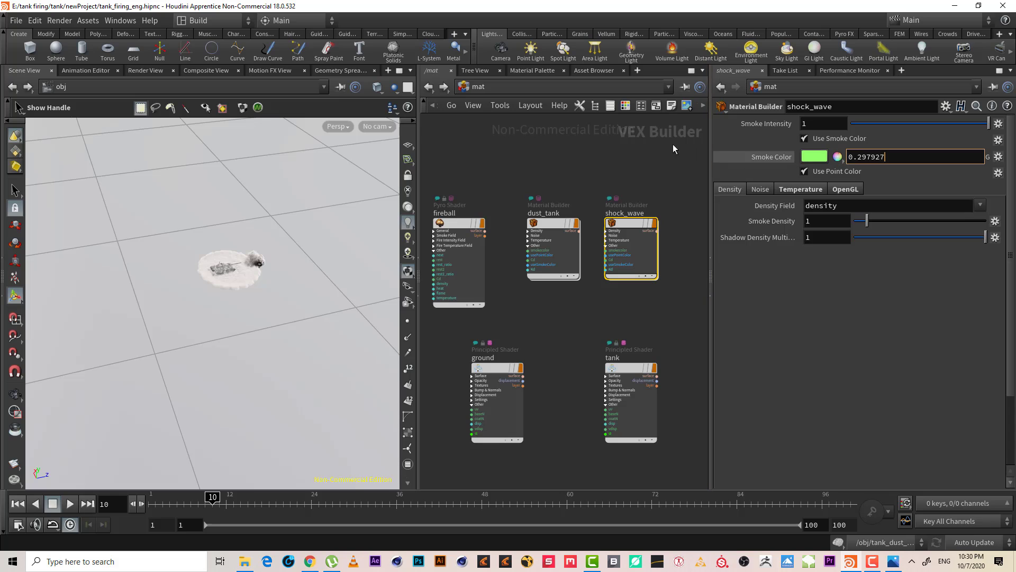
pyautogui.hotkey('ctrl', 'v')
pyautogui.click(614, 159)
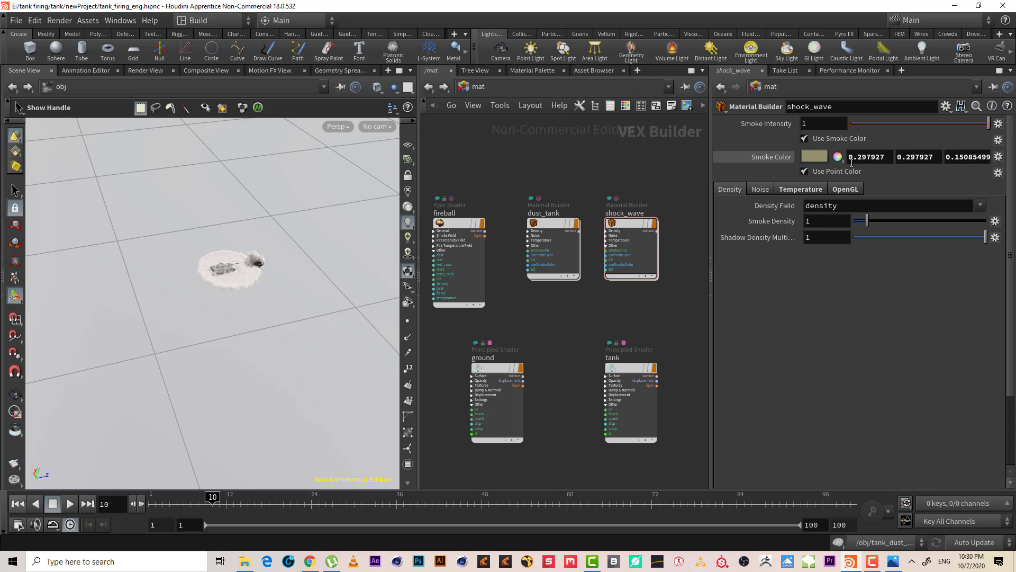
# Set the red component of the shock_wave smoke color to 0.445, matching the ground shader's base color.
pyautogui.click(527, 392)
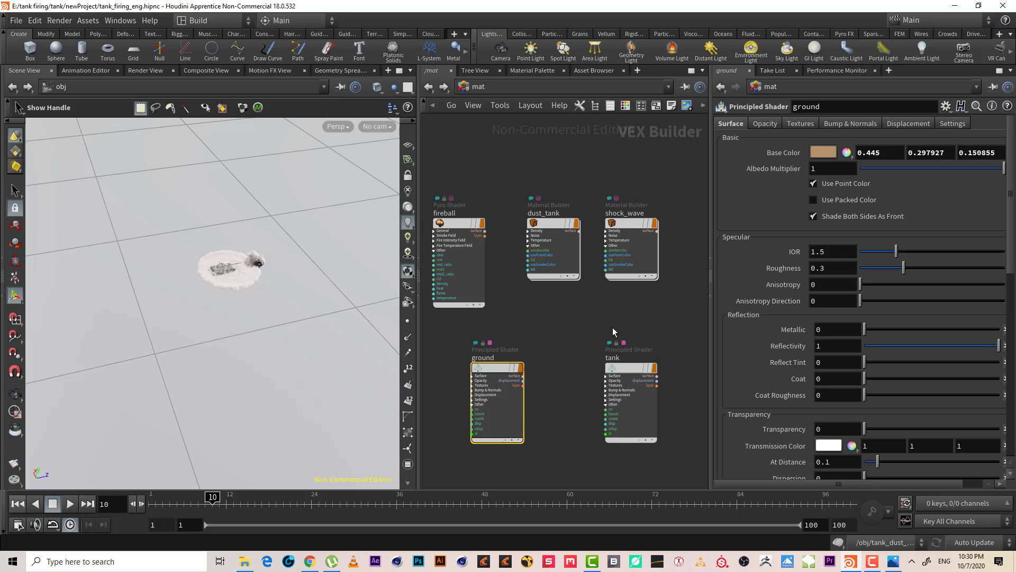
pyautogui.click(655, 218)
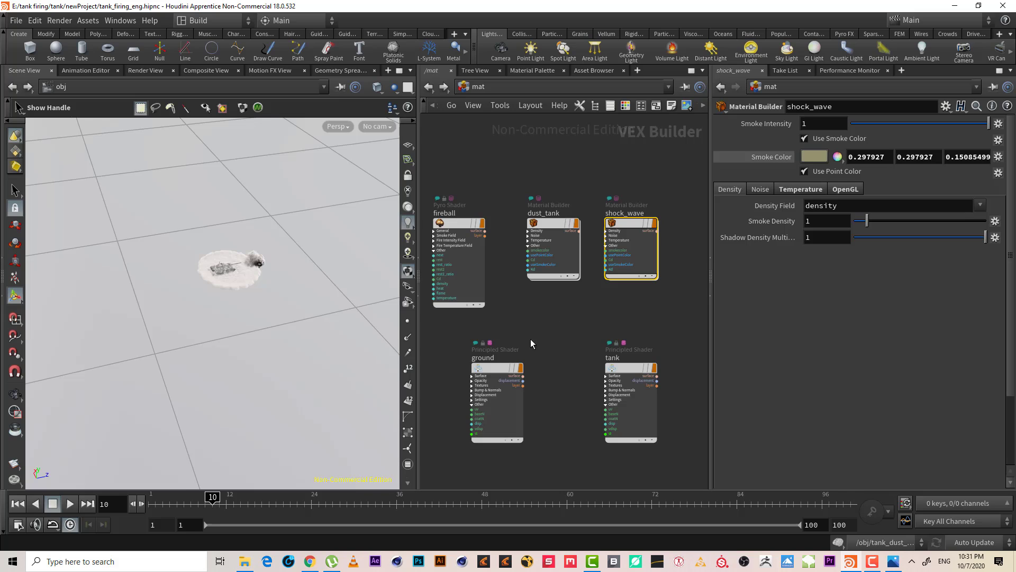
pyautogui.click(516, 371)
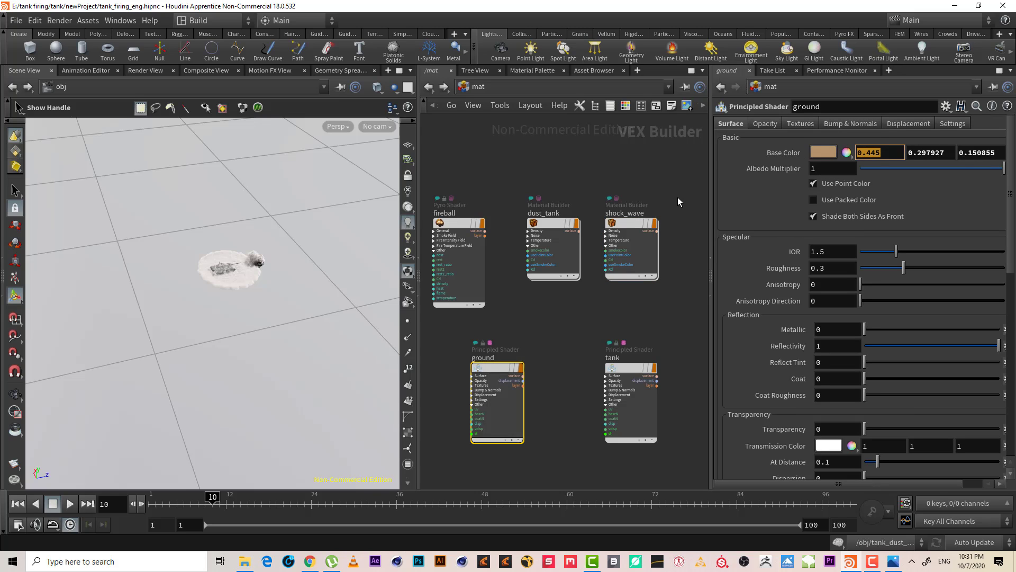
pyautogui.click(630, 243)
pyautogui.doubleClick(885, 160)
pyautogui.write('0.445')
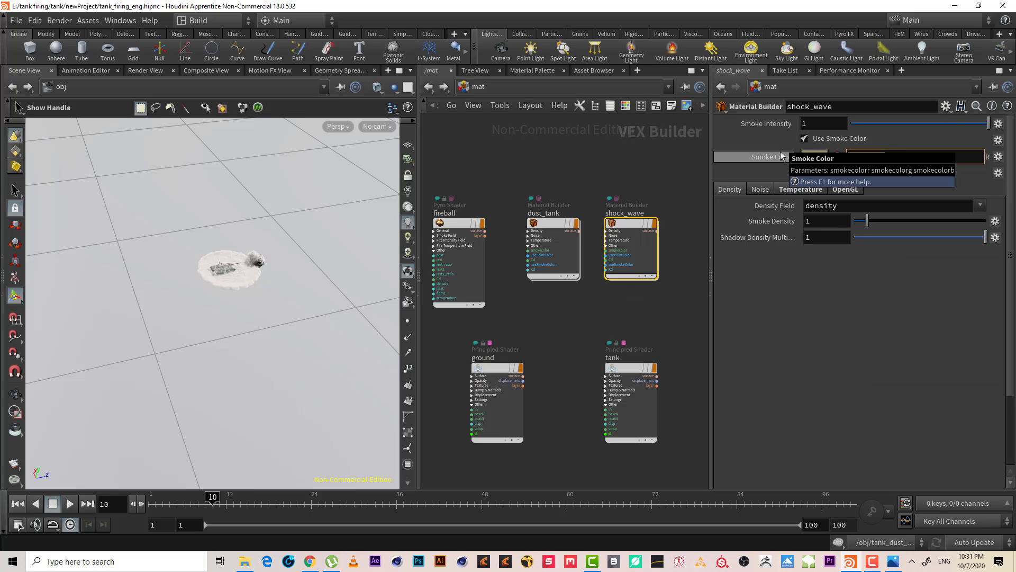
pyautogui.click(646, 147)
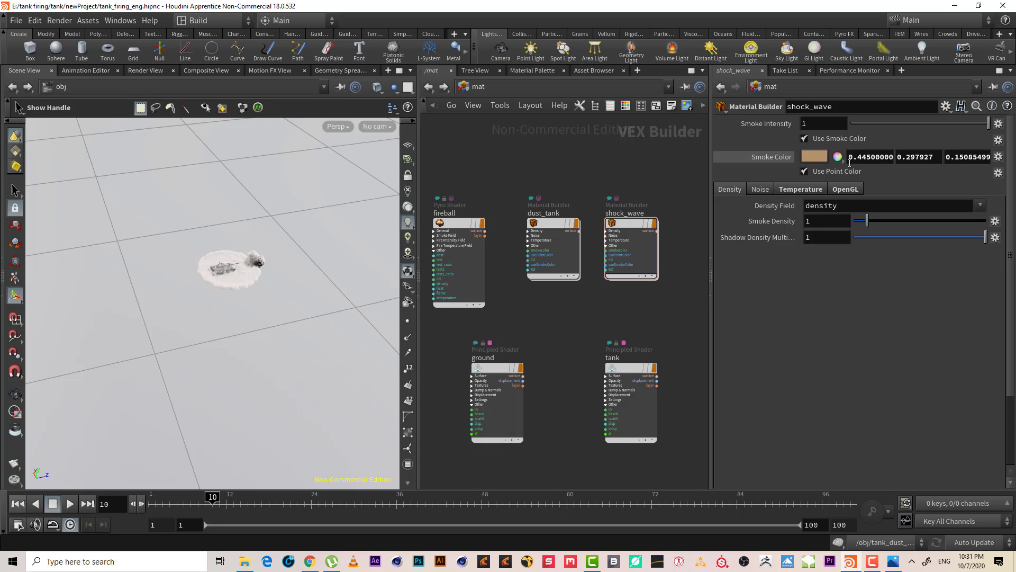
# Darken the shock_wave smoke color to a value of 0.287 and close the color editor.
pyautogui.click(824, 159)
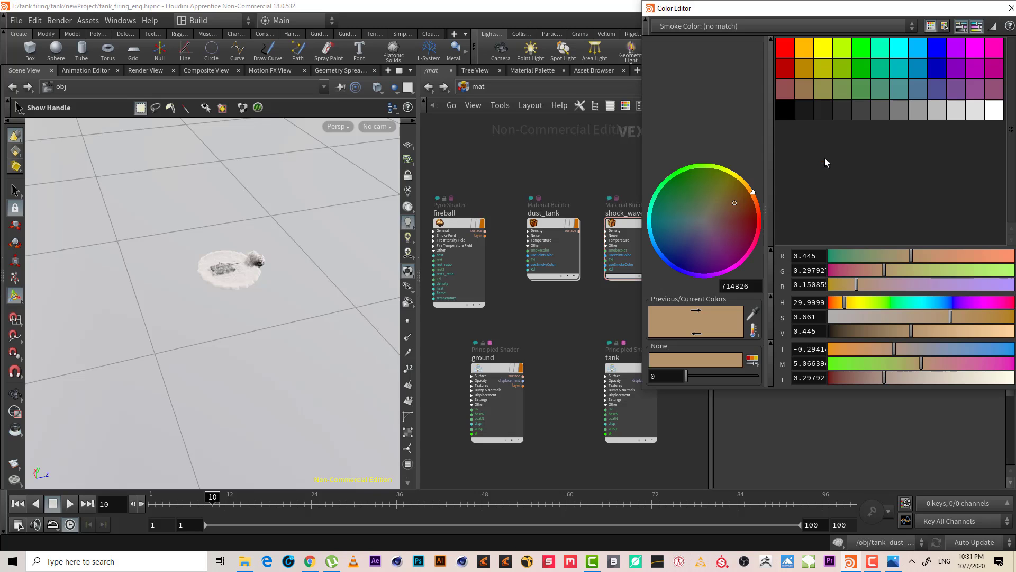
pyautogui.moveTo(897, 330); pyautogui.dragTo(882, 341)
pyautogui.click(1011, 8)
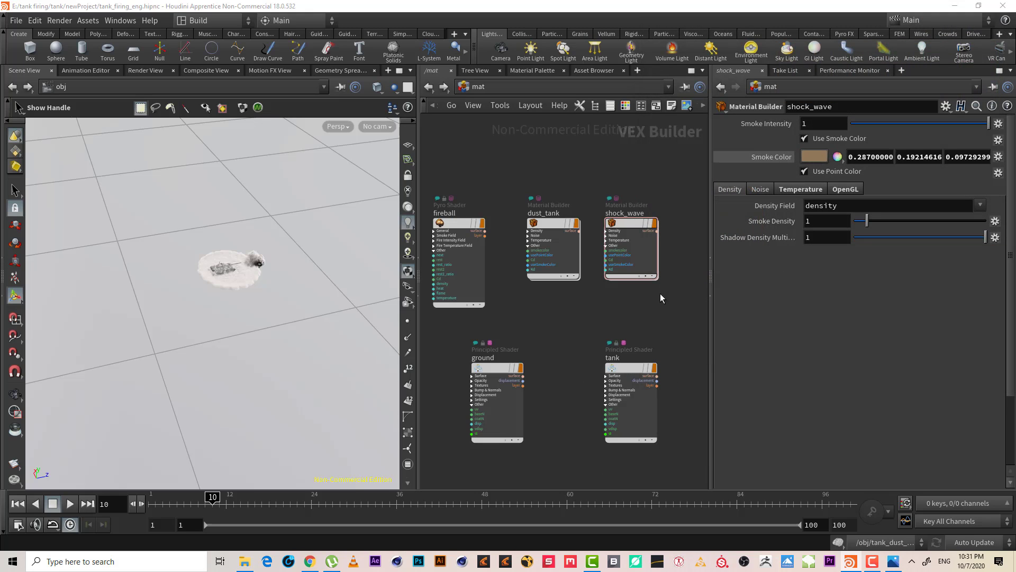
# Show the shock_wave smoke color as RGB sliders, reopen its color editor and switch the swatches to the image palette.
pyautogui.click(837, 156)
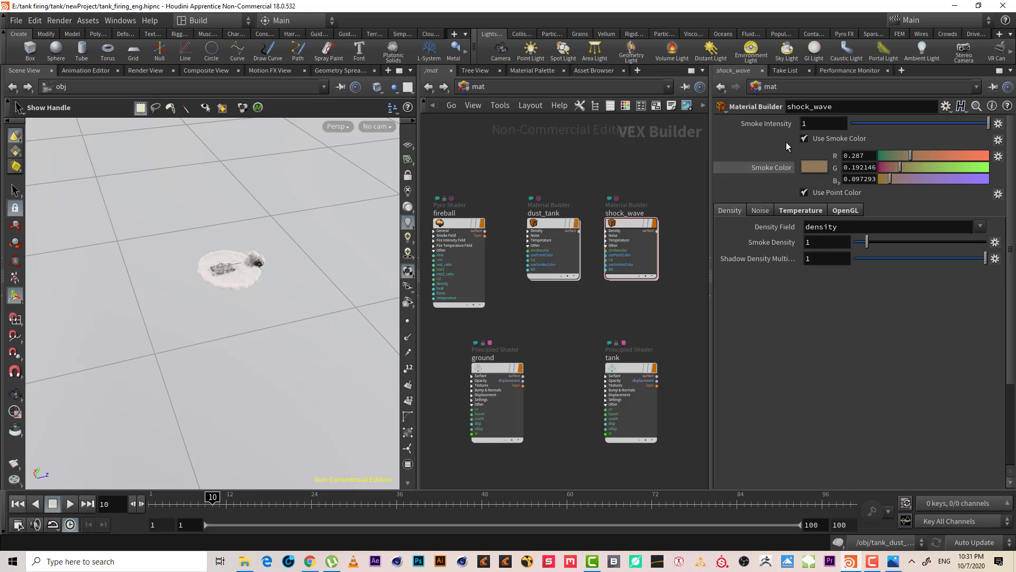
pyautogui.click(814, 167)
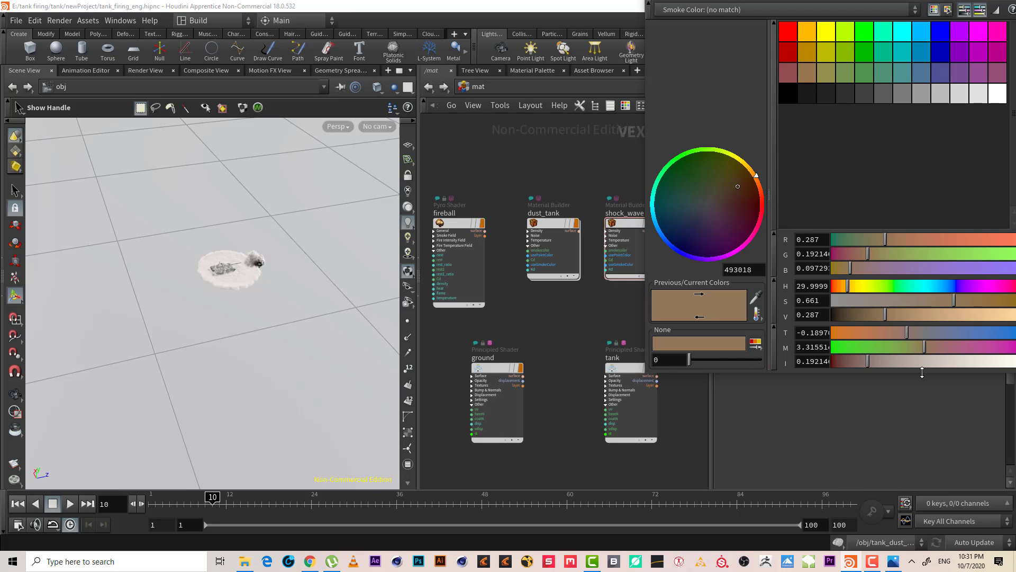
pyautogui.moveTo(922, 372); pyautogui.dragTo(922, 433)
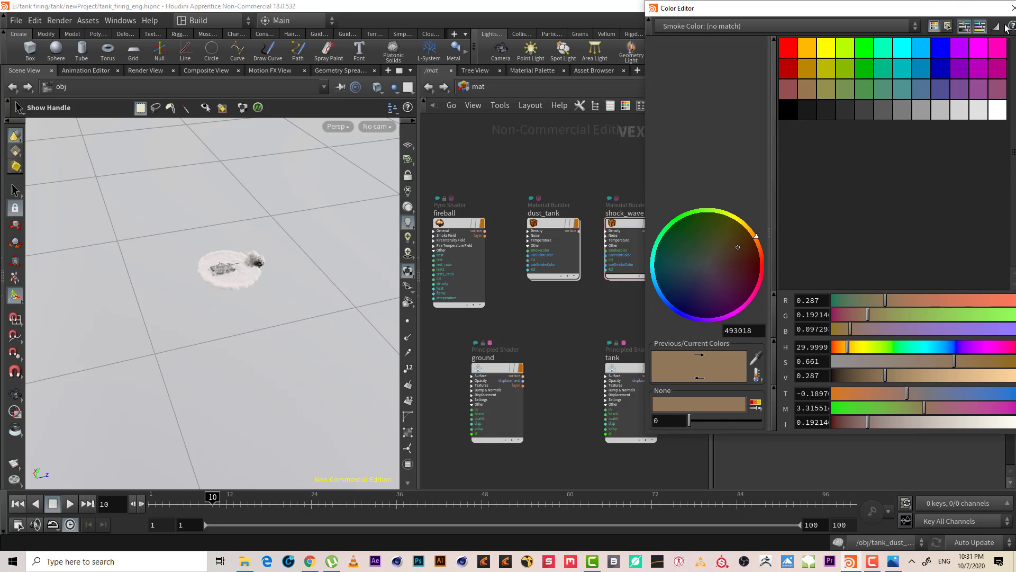
pyautogui.moveTo(946, 10); pyautogui.dragTo(799, 29)
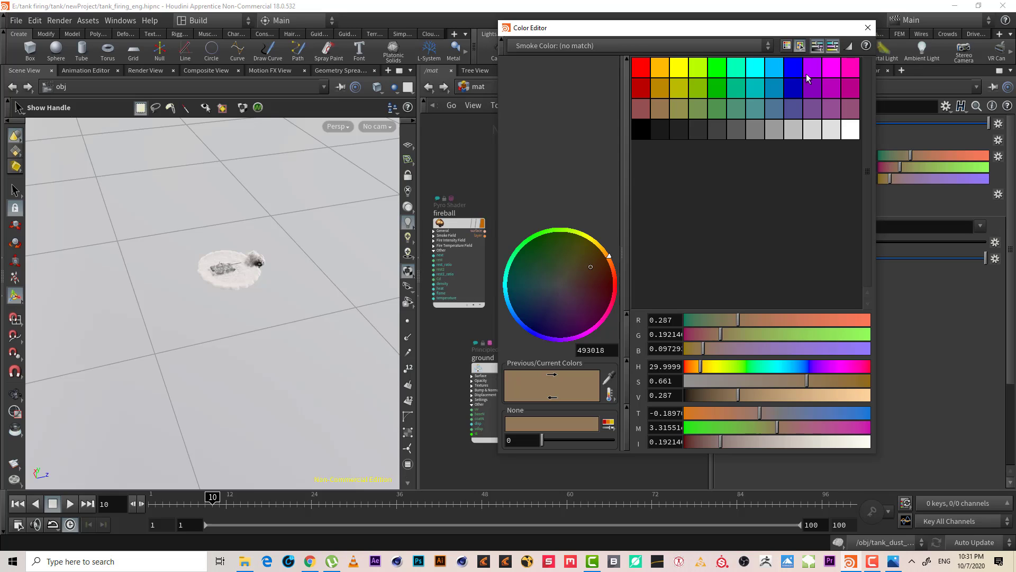
pyautogui.click(799, 46)
pyautogui.click(747, 129)
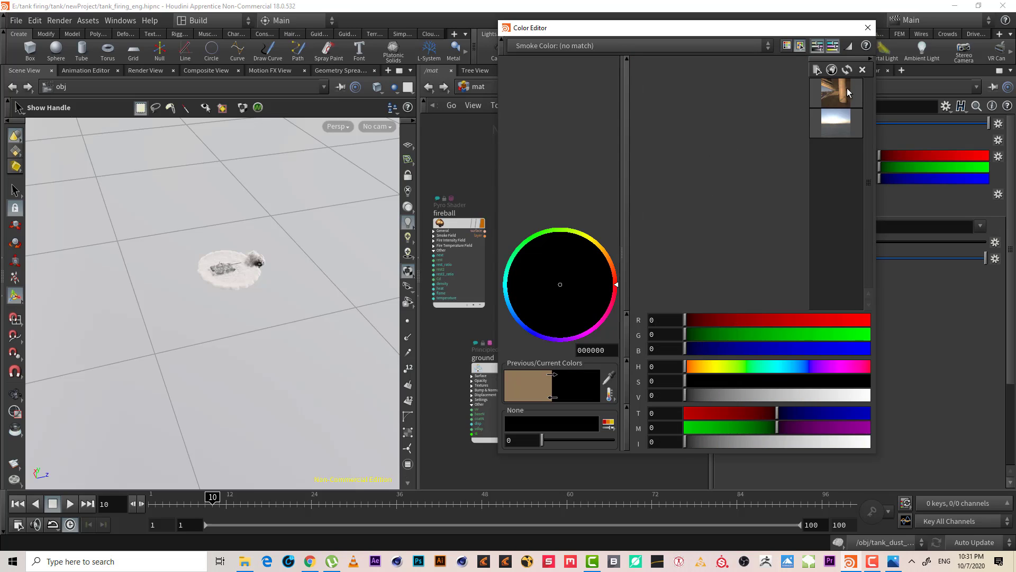
# Load the desert tank photo from the Desktop folder into the color editor's image palette and display it.
pyautogui.click(818, 70)
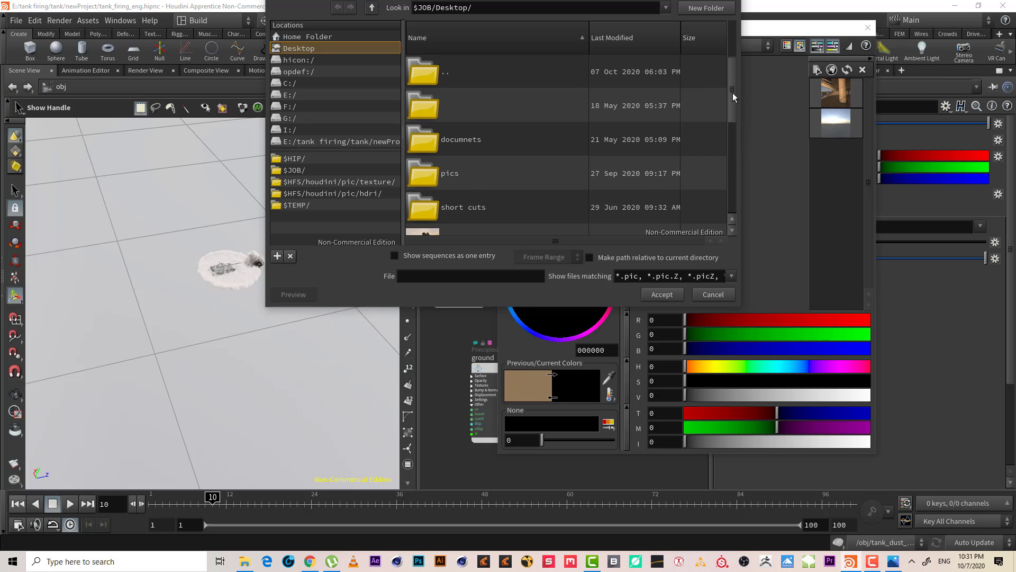
pyautogui.moveTo(733, 94); pyautogui.dragTo(731, 128)
pyautogui.click(548, 90)
pyautogui.doubleClick(548, 90)
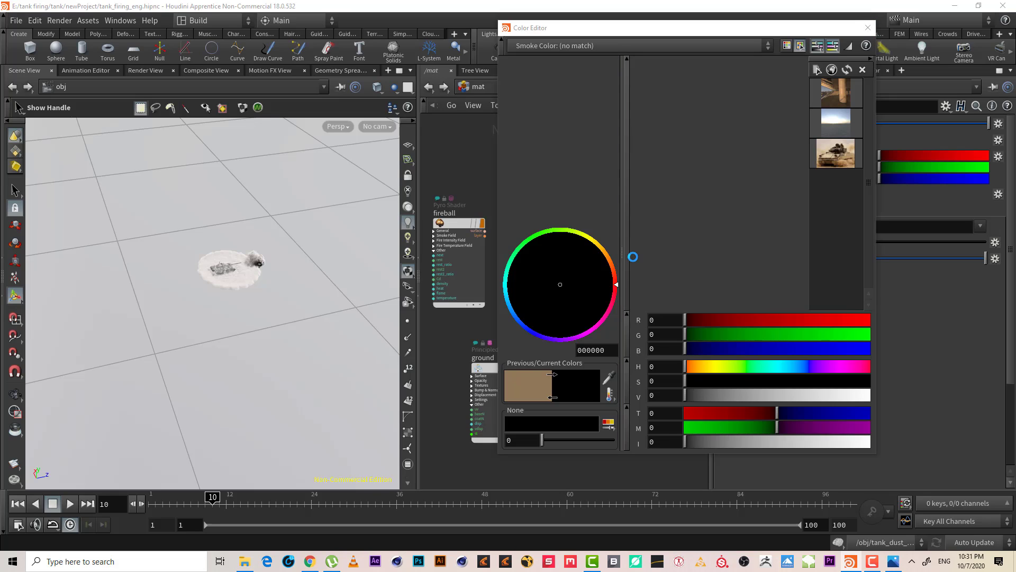
pyautogui.click(837, 157)
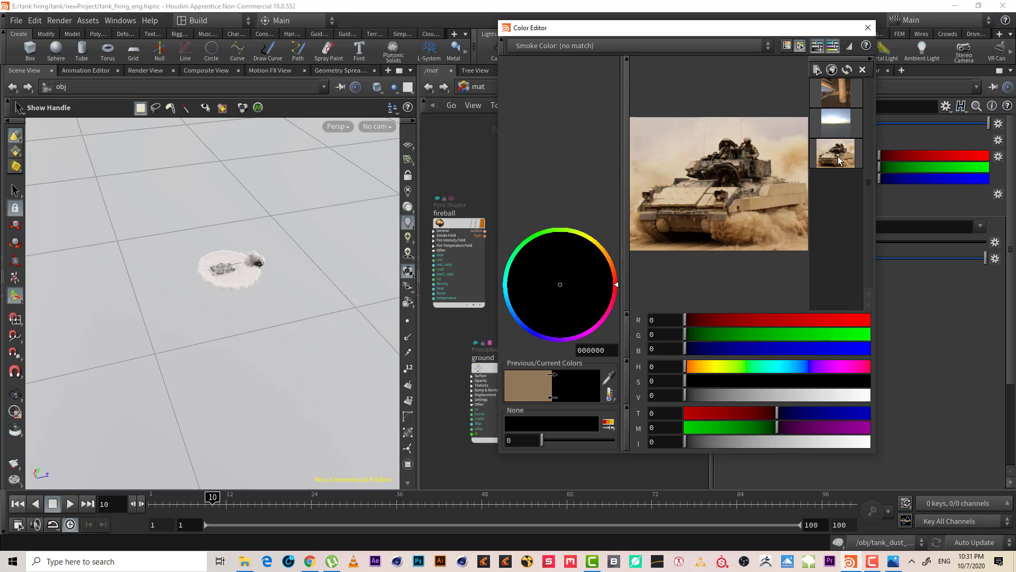
# Move the color editor off the material parameters and sample the dark color 090909 for the shock_wave smoke color.
pyautogui.click(608, 376)
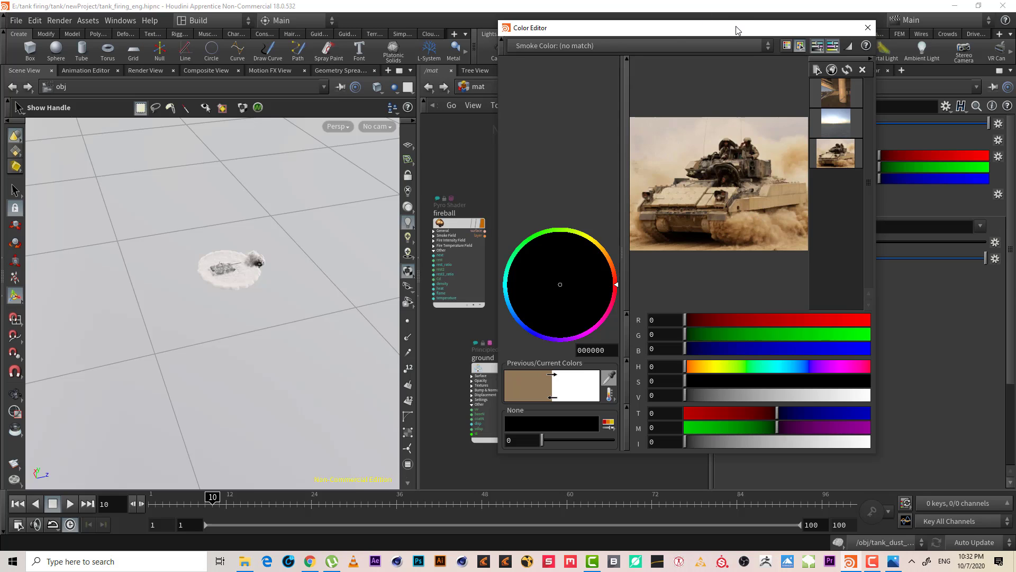
pyautogui.moveTo(738, 30); pyautogui.dragTo(334, 56)
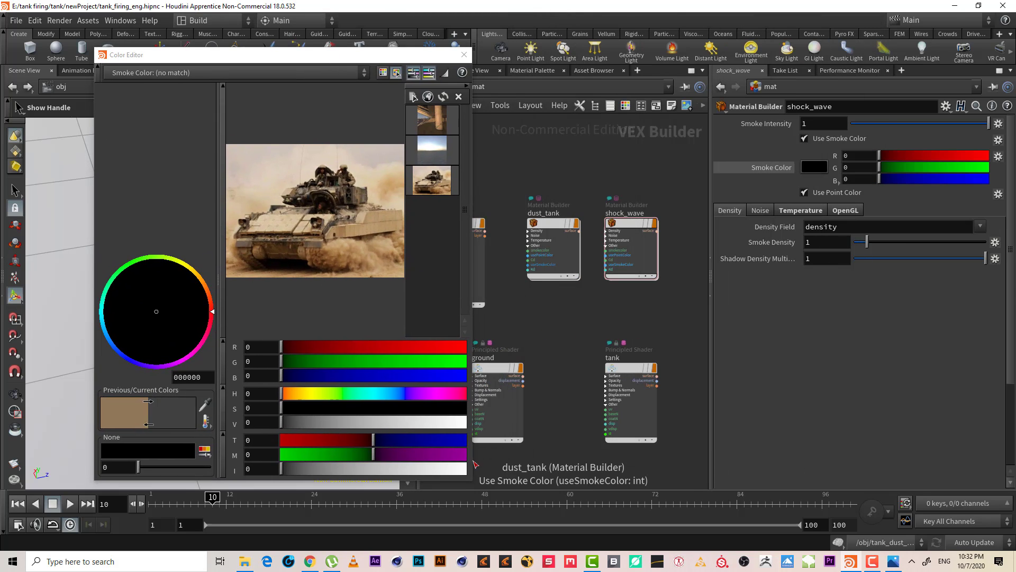
pyautogui.click(474, 464)
# Sample the sandy color 956430 from the ground in the tank photo as the ground shader's base color.
pyautogui.click(497, 370)
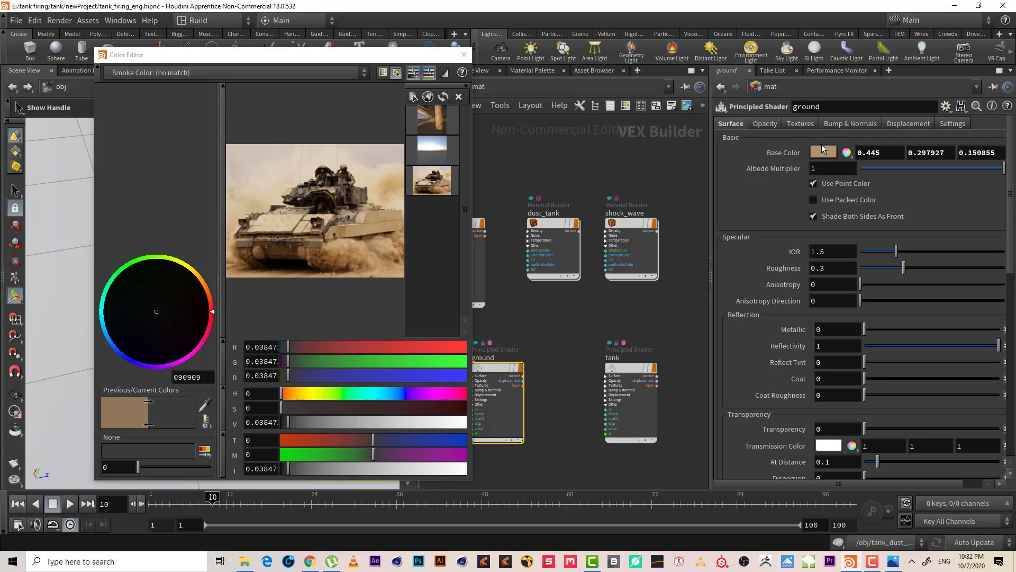
pyautogui.click(819, 152)
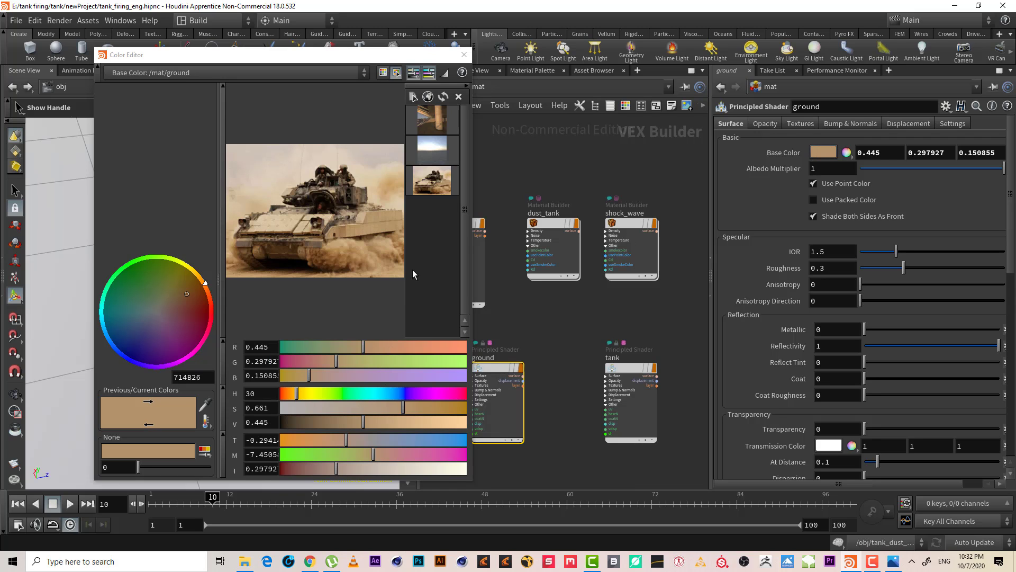
pyautogui.click(205, 404)
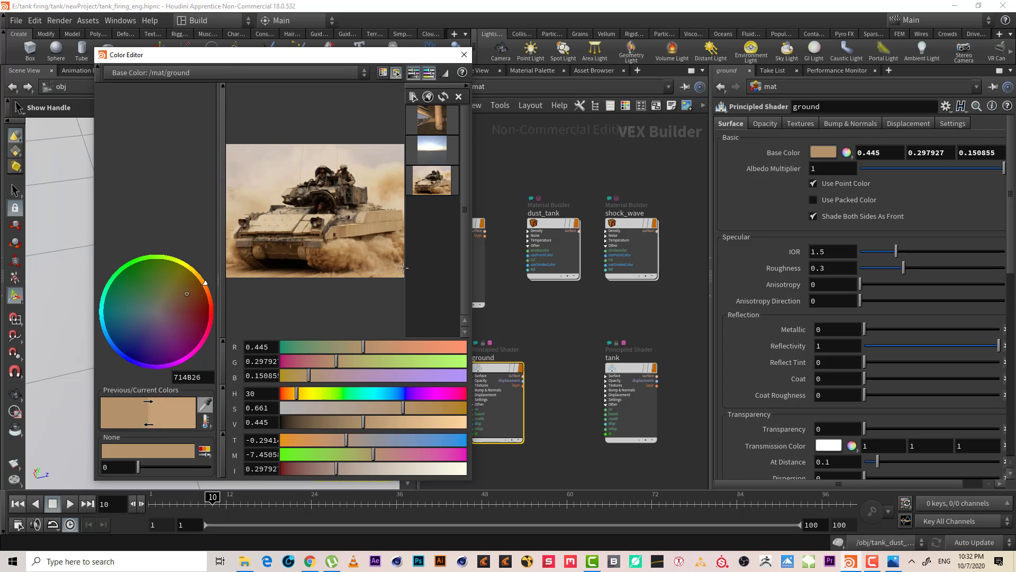
pyautogui.click(400, 273)
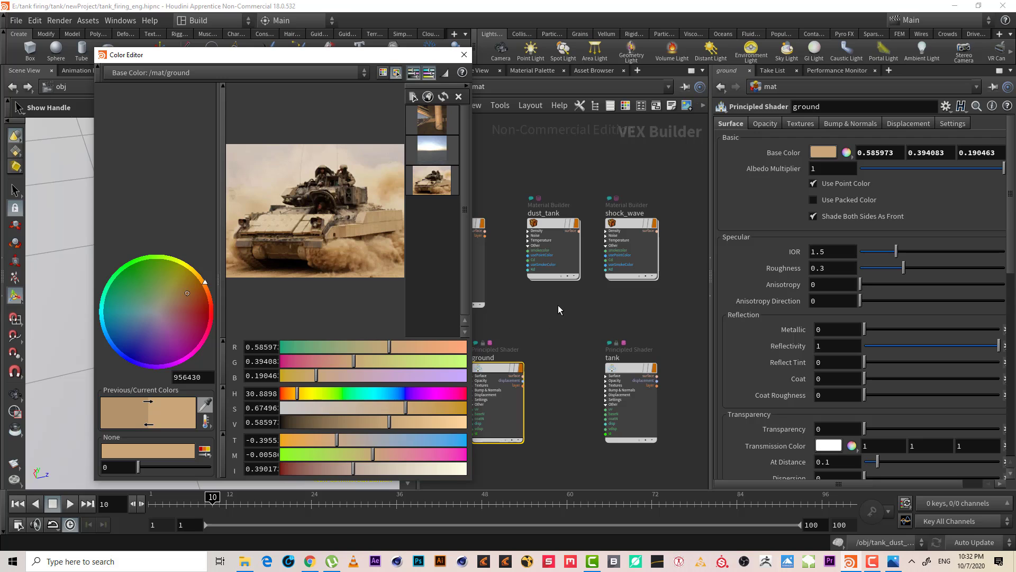
# Sample several dust and ground tones from the tank photo for the dust_tank smoke color, ending on 7F4B1D.
pyautogui.click(557, 241)
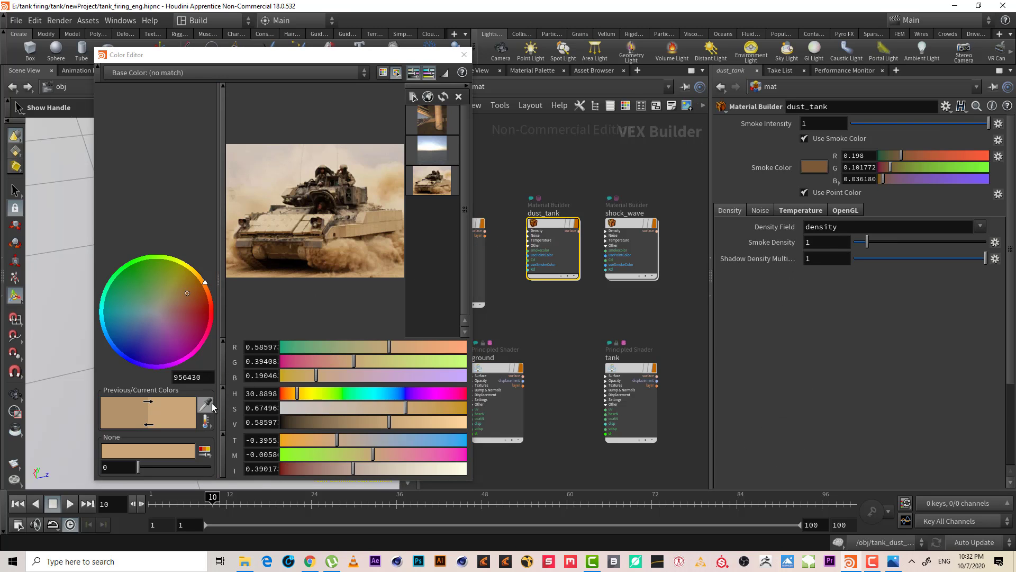
pyautogui.click(812, 167)
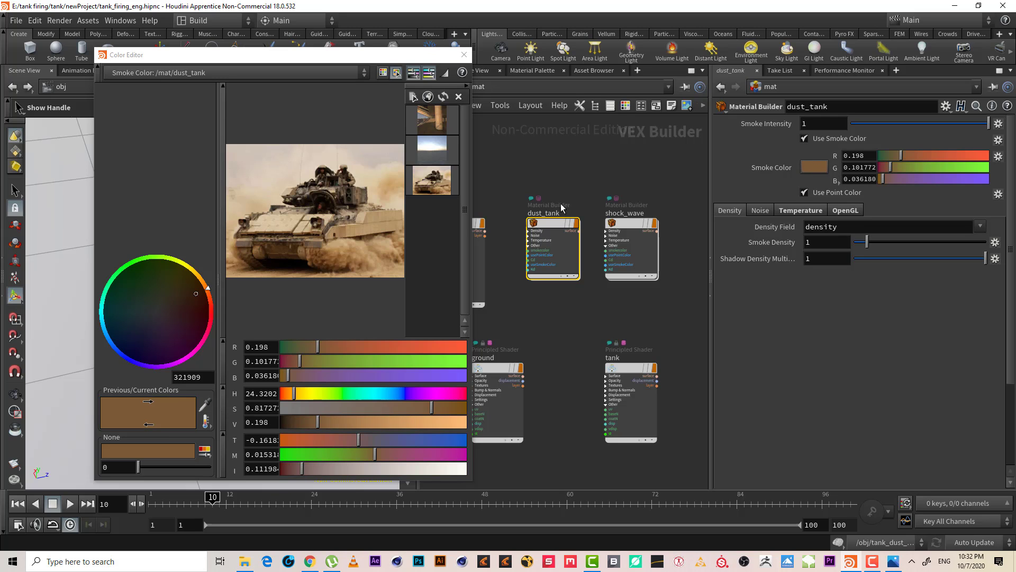
pyautogui.click(204, 405)
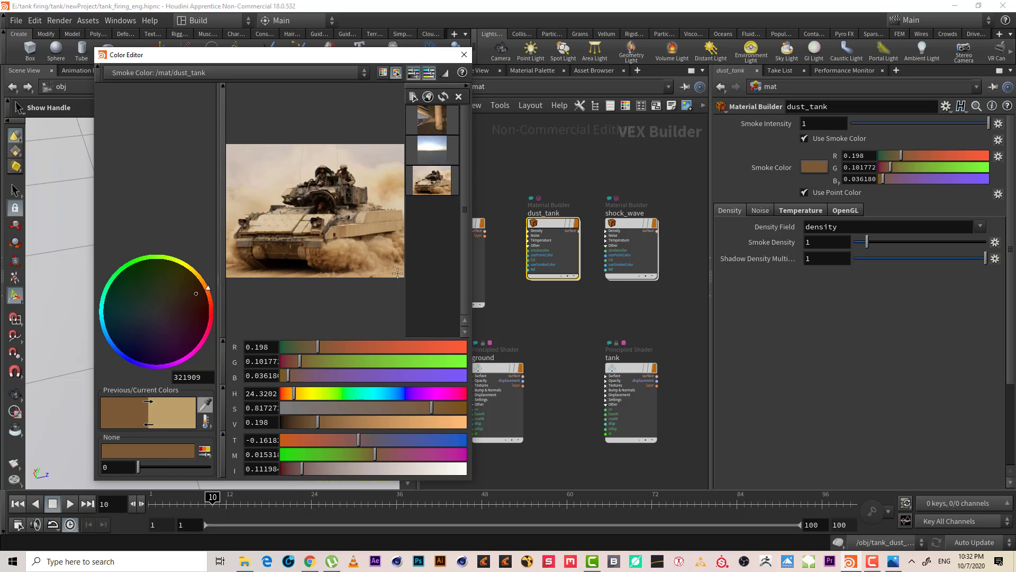
pyautogui.click(398, 274)
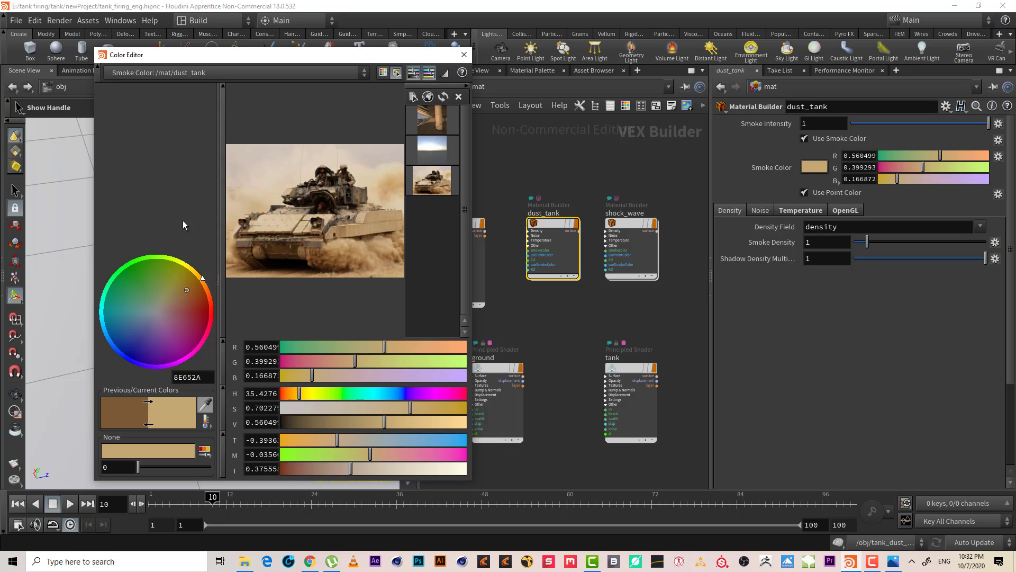
pyautogui.click(204, 410)
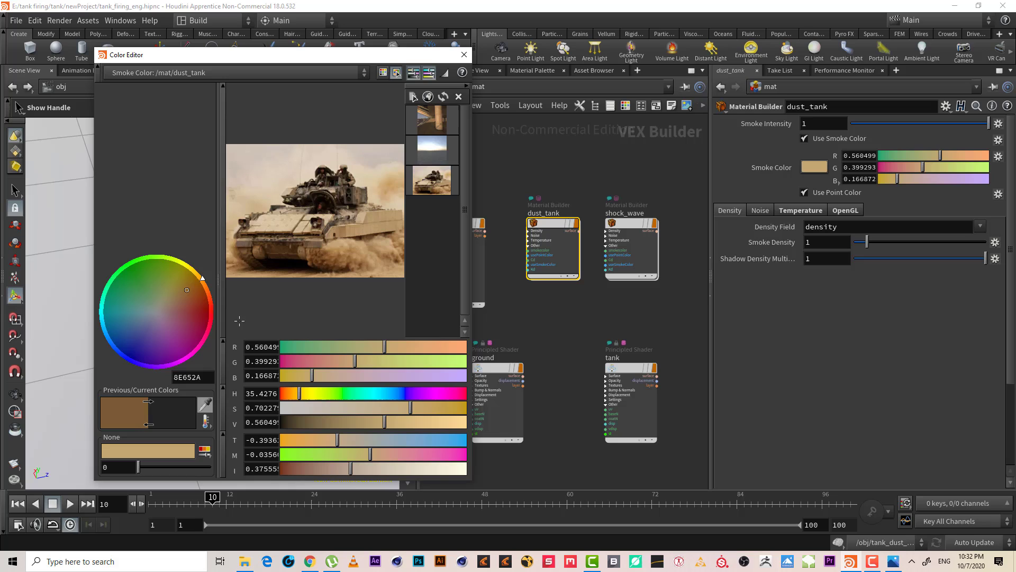
pyautogui.click(233, 253)
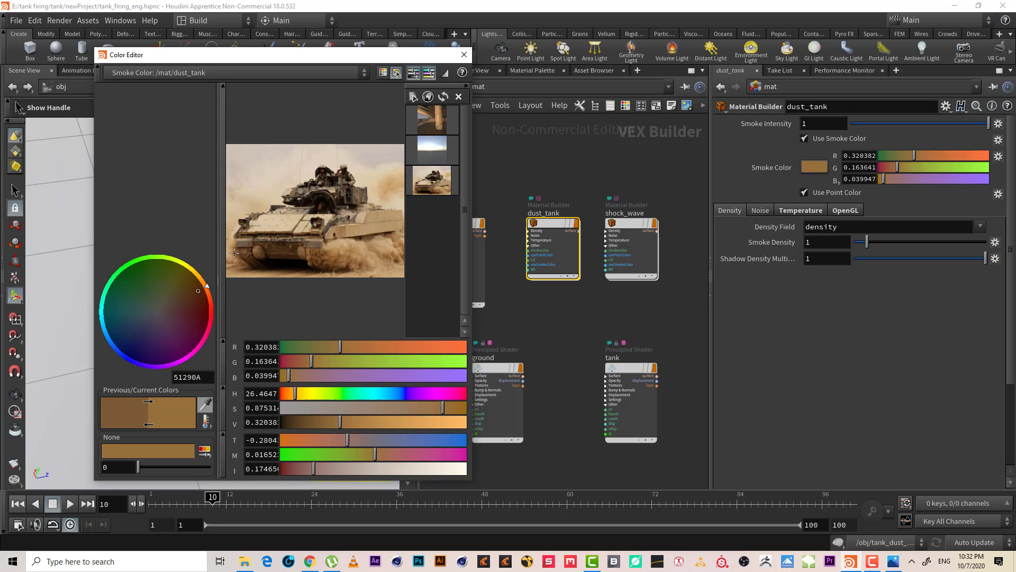
pyautogui.click(205, 408)
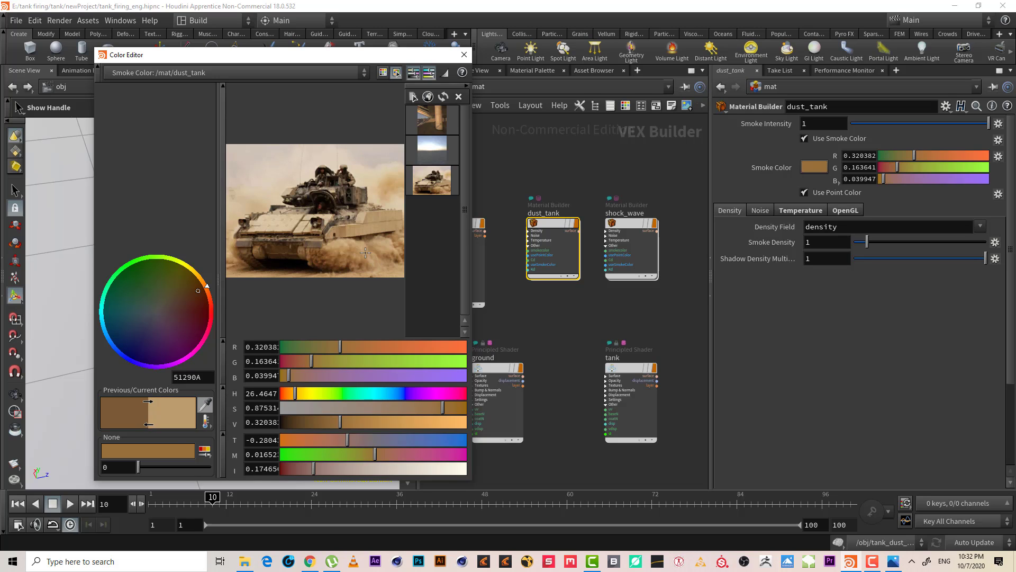
pyautogui.click(341, 256)
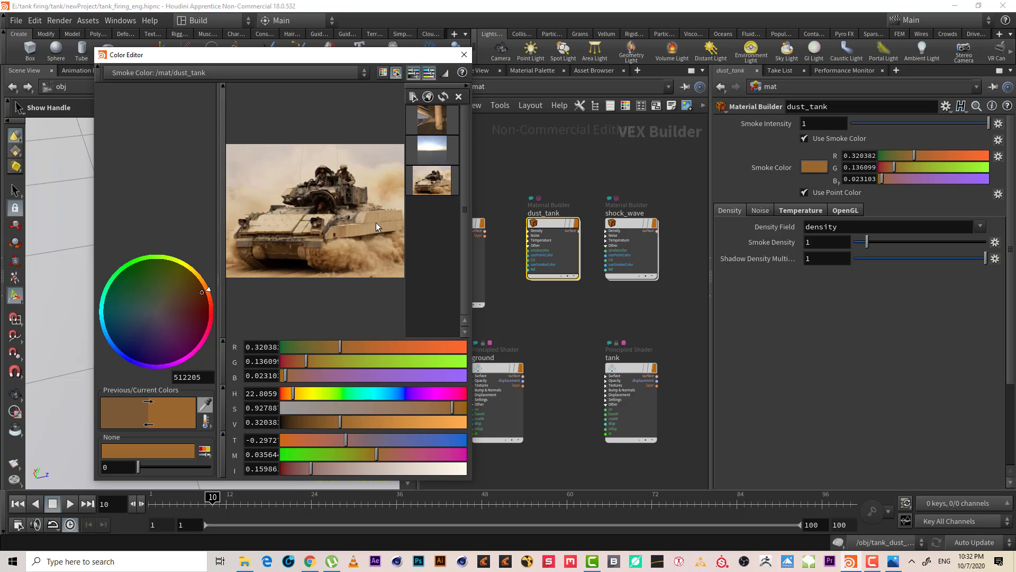
pyautogui.click(206, 407)
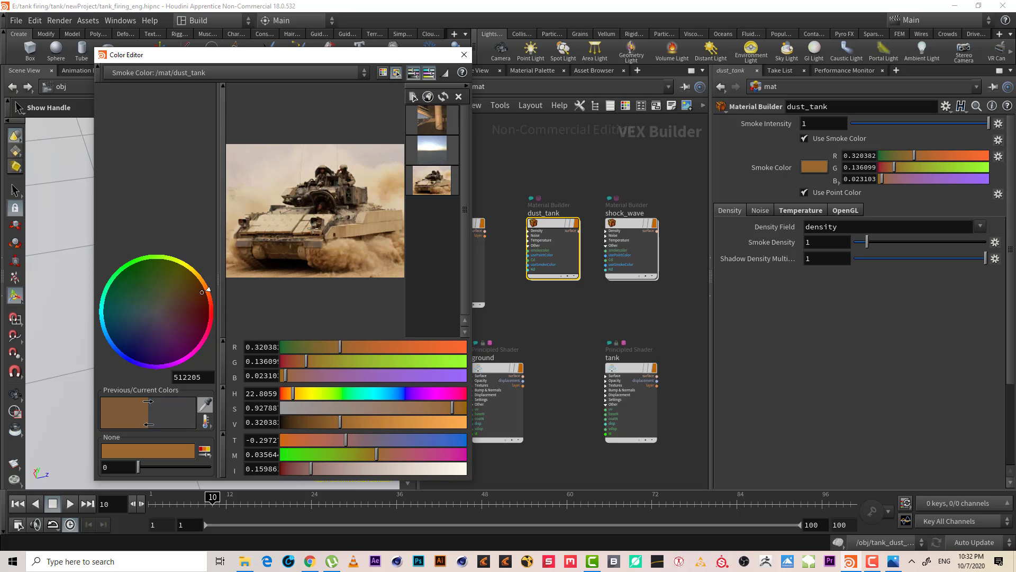
pyautogui.click(343, 248)
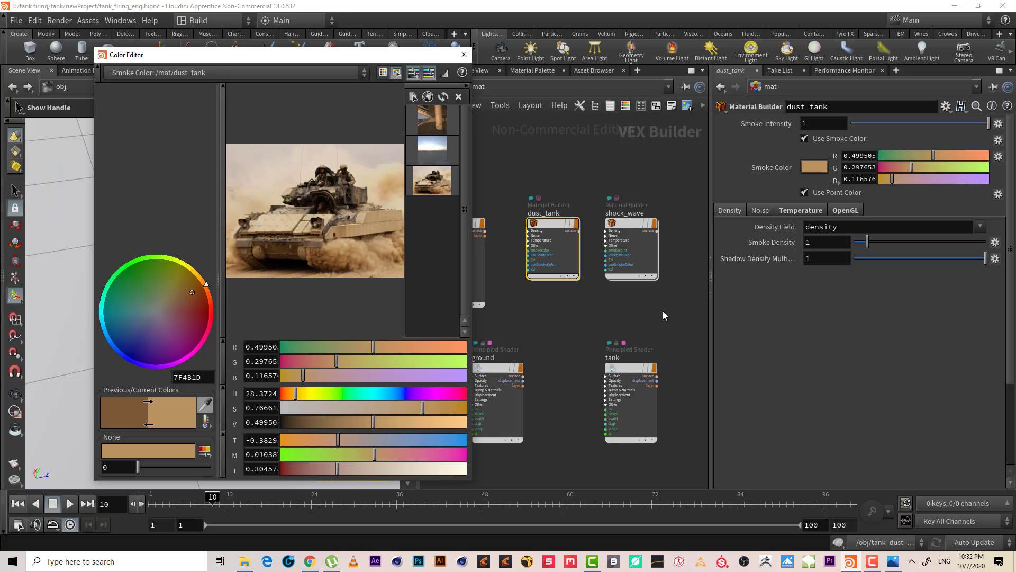
# Sample the brown 261B10 from the front of the hull in the tank photo as the tank shader's base color.
pyautogui.click(623, 376)
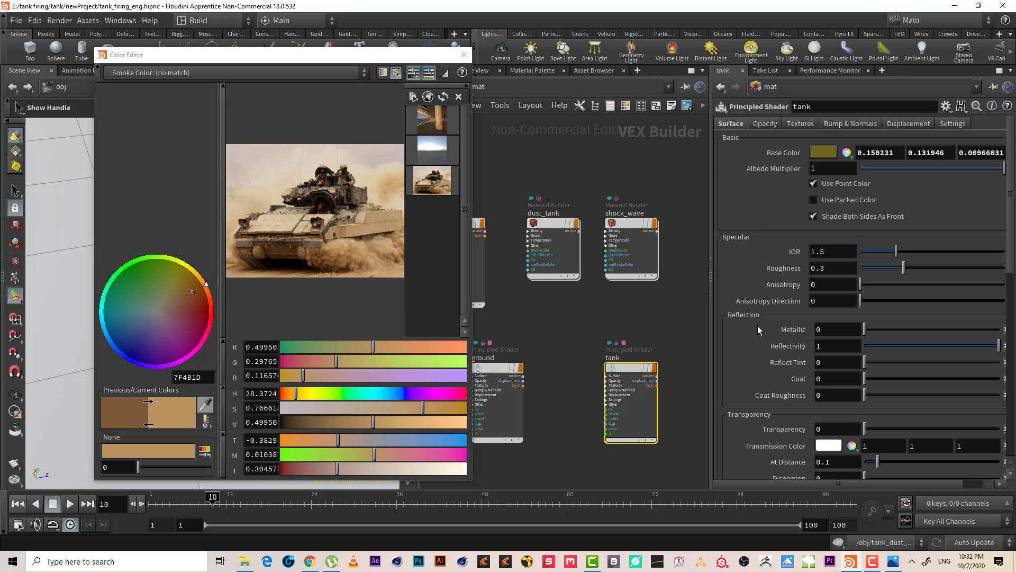
pyautogui.click(825, 151)
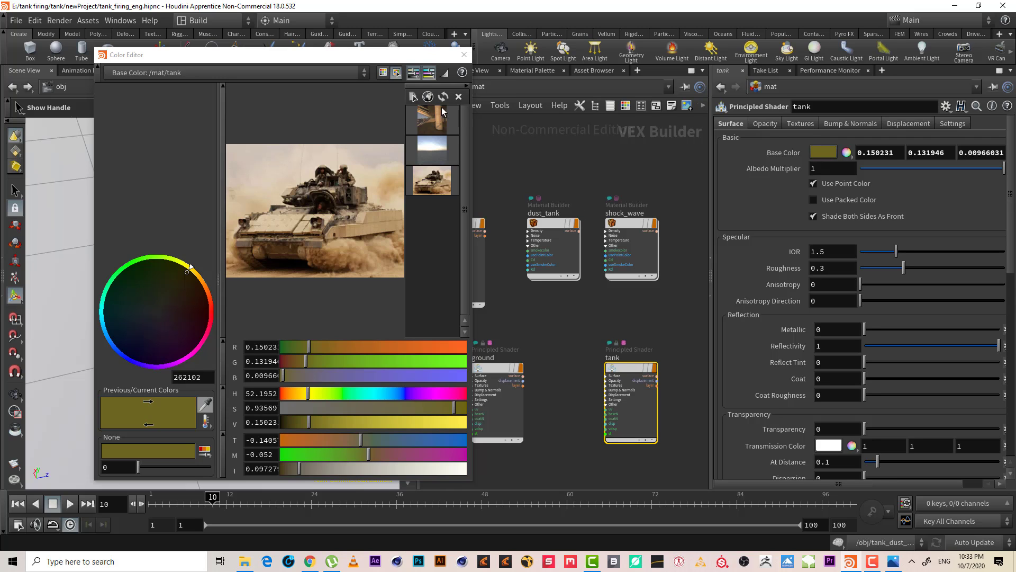
pyautogui.click(203, 409)
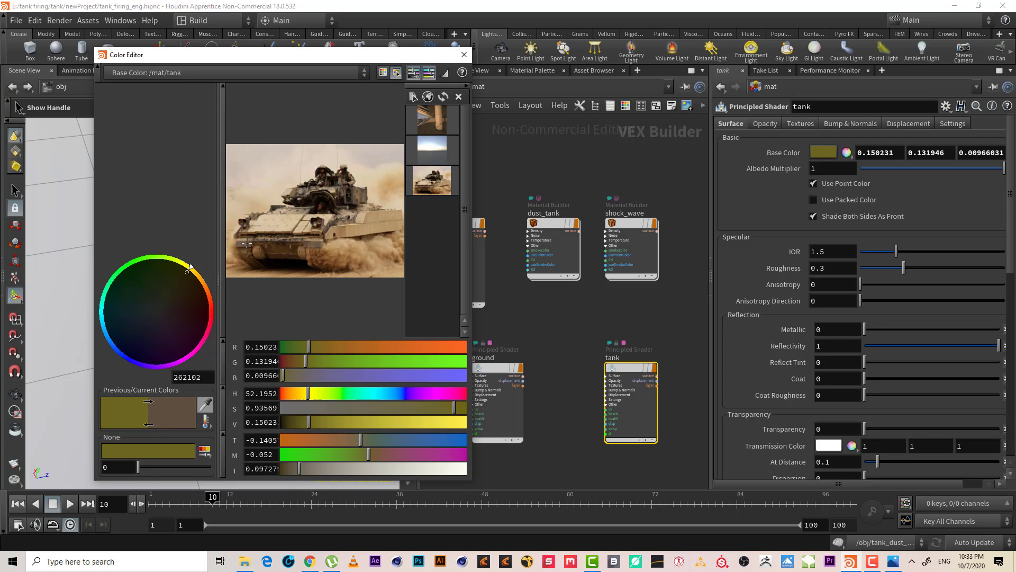
pyautogui.click(242, 243)
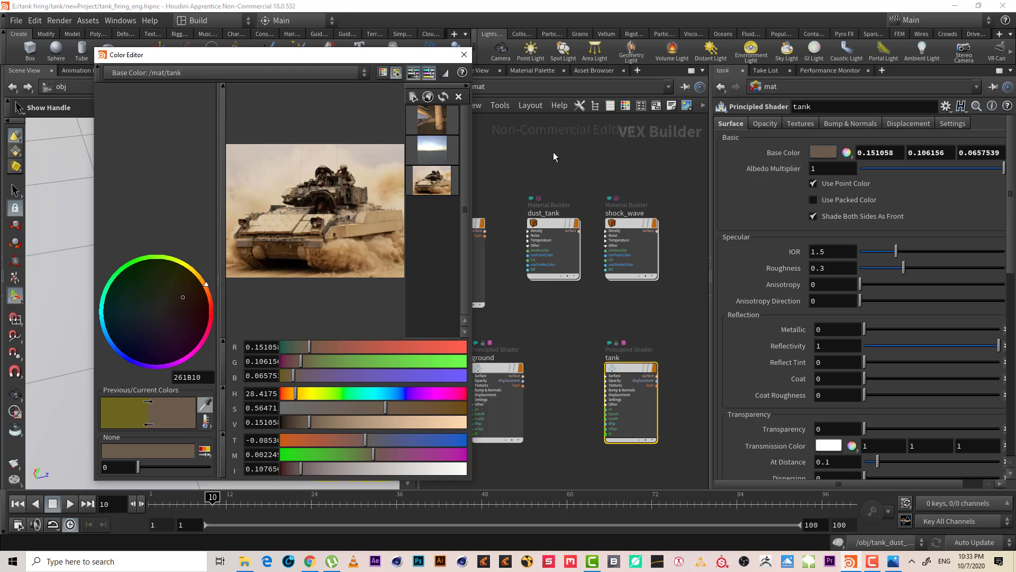
# Resample the dust_tank smoke color as 7D5D3F from the tank photo and close the color editor.
pyautogui.click(553, 246)
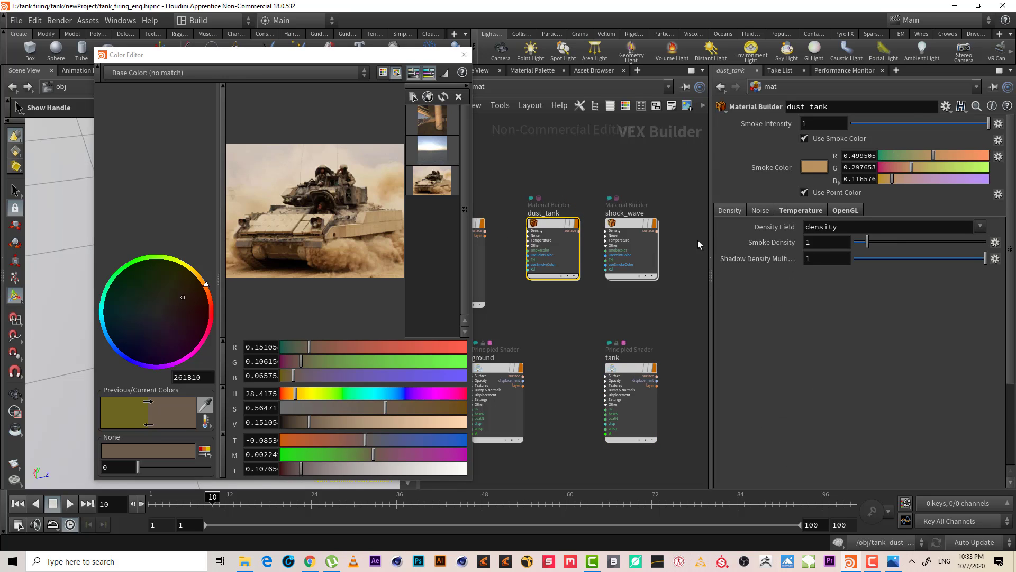
pyautogui.click(814, 167)
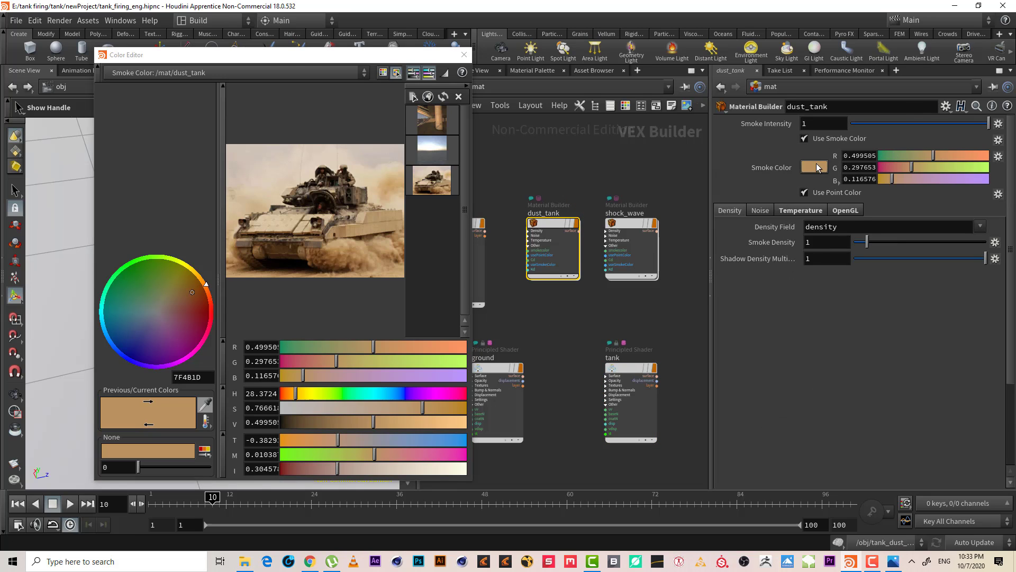
pyautogui.click(201, 408)
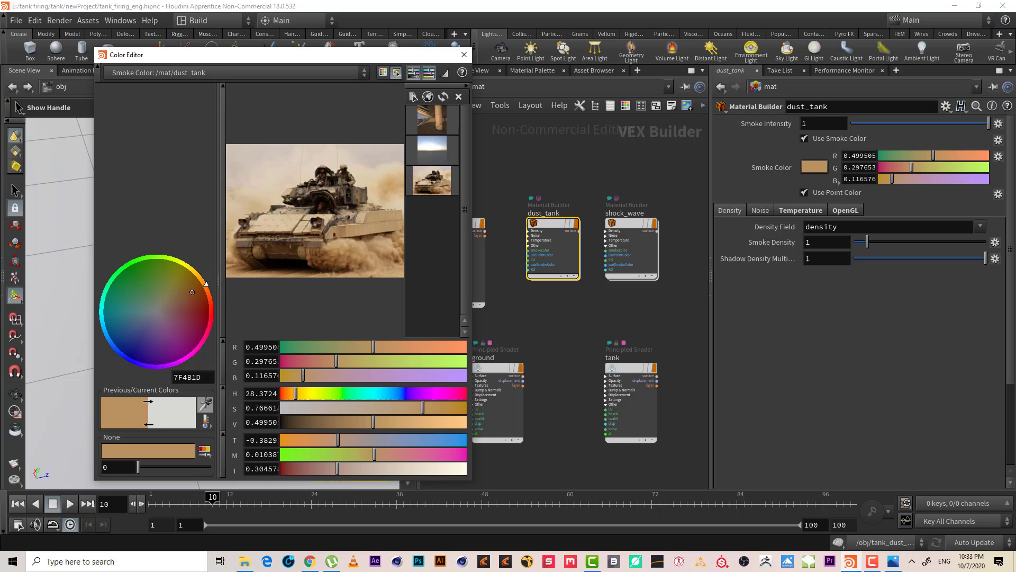
pyautogui.click(347, 213)
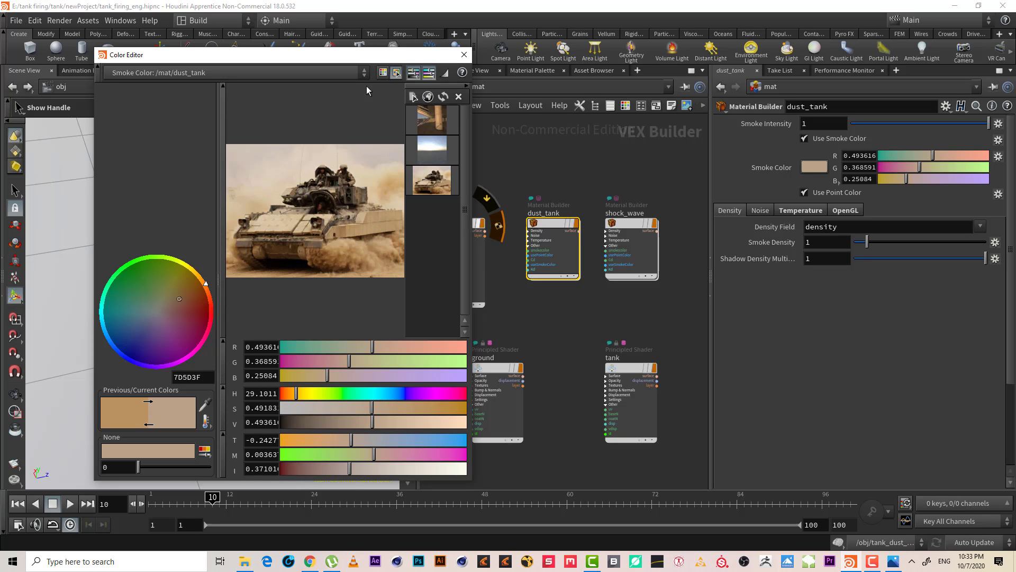
pyautogui.click(464, 54)
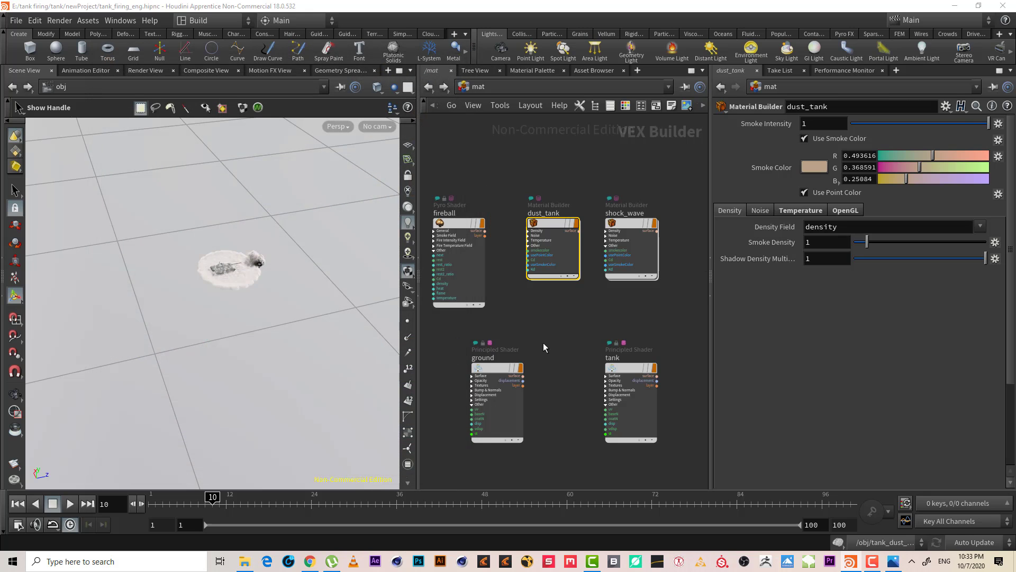
# Review the parameters of the ground, shock_wave, tank and dust_tank materials one after another.
pyautogui.moveTo(542, 343); pyautogui.dragTo(513, 384)
pyautogui.moveTo(550, 325); pyautogui.dragTo(619, 399)
pyautogui.moveTo(661, 343); pyautogui.dragTo(638, 210)
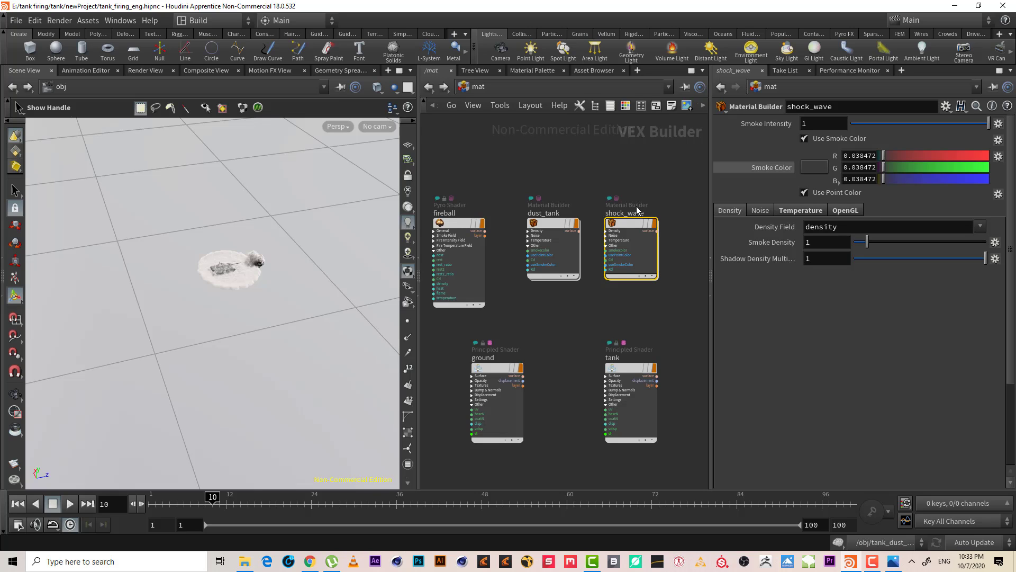
pyautogui.moveTo(611, 328); pyautogui.dragTo(641, 451)
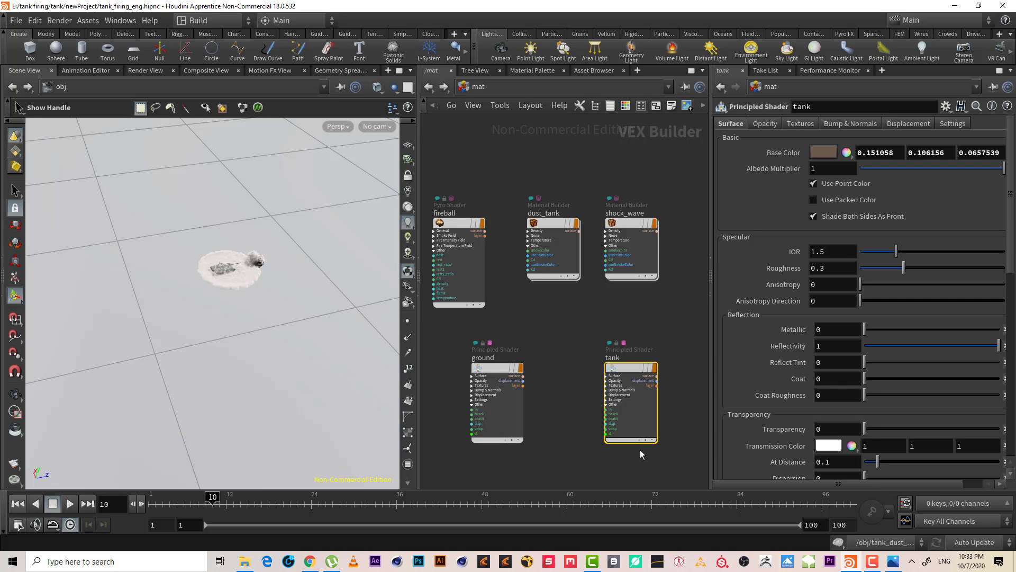
pyautogui.moveTo(578, 320); pyautogui.dragTo(539, 199)
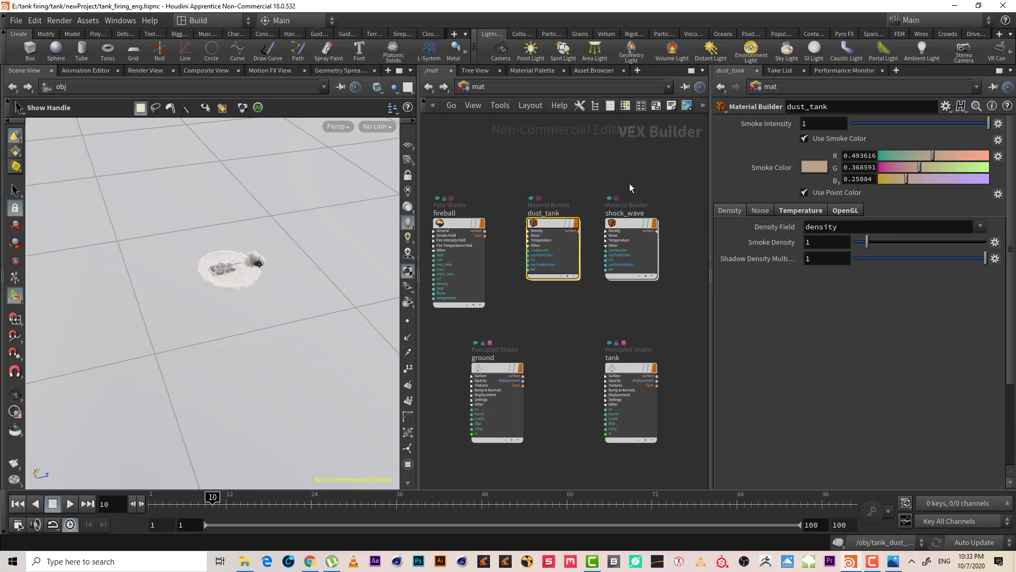
# Sample the sandy brown 6D3F12 from the dust near the tank's tracks as the shock_wave smoke color.
pyautogui.moveTo(629, 188); pyautogui.dragTo(631, 290)
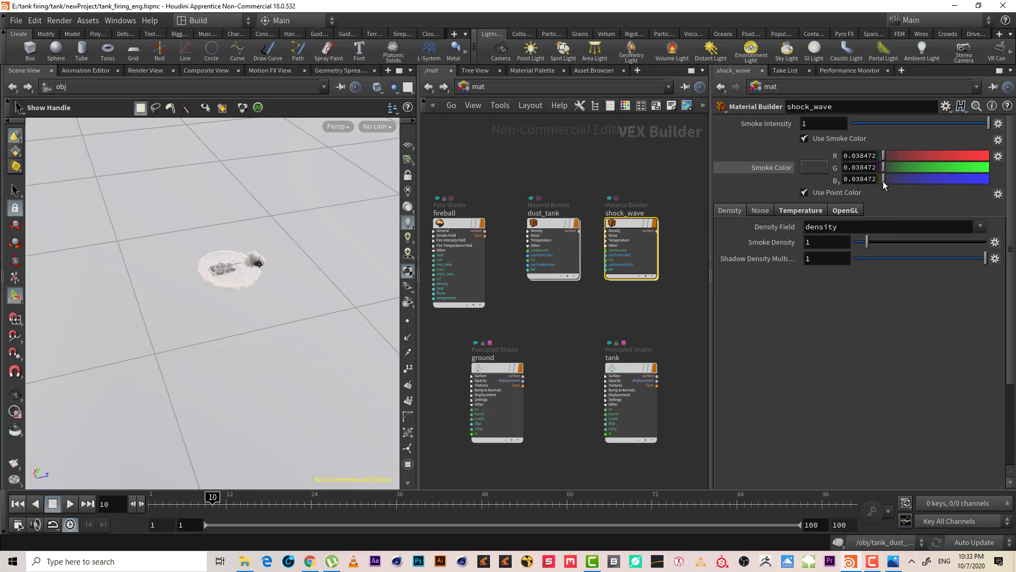
pyautogui.click(823, 168)
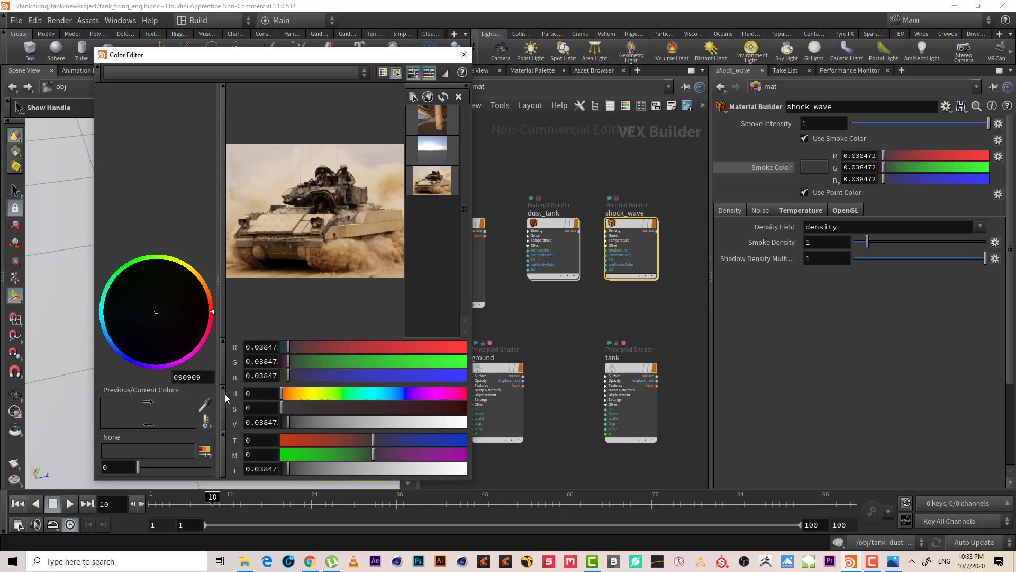
pyautogui.click(204, 405)
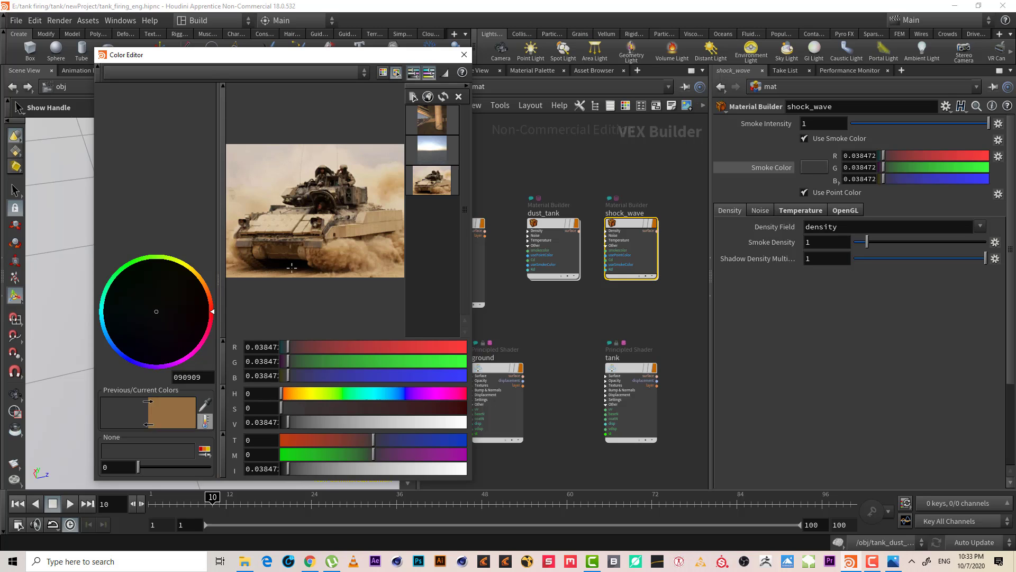
pyautogui.click(337, 248)
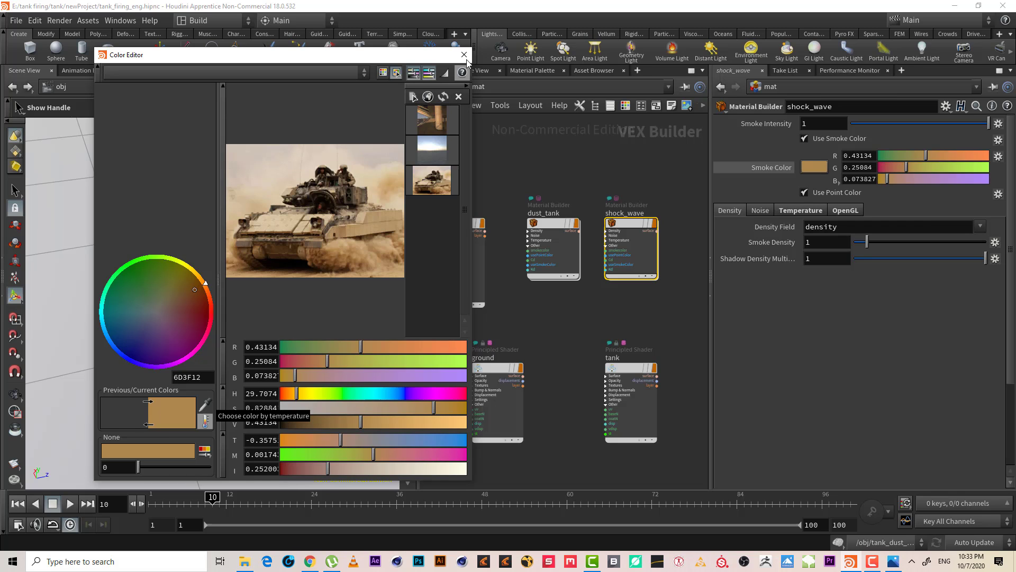
pyautogui.click(464, 54)
# Resample the tank shader's base color as 281B11 from the front of the hull in the photo.
pyautogui.click(637, 433)
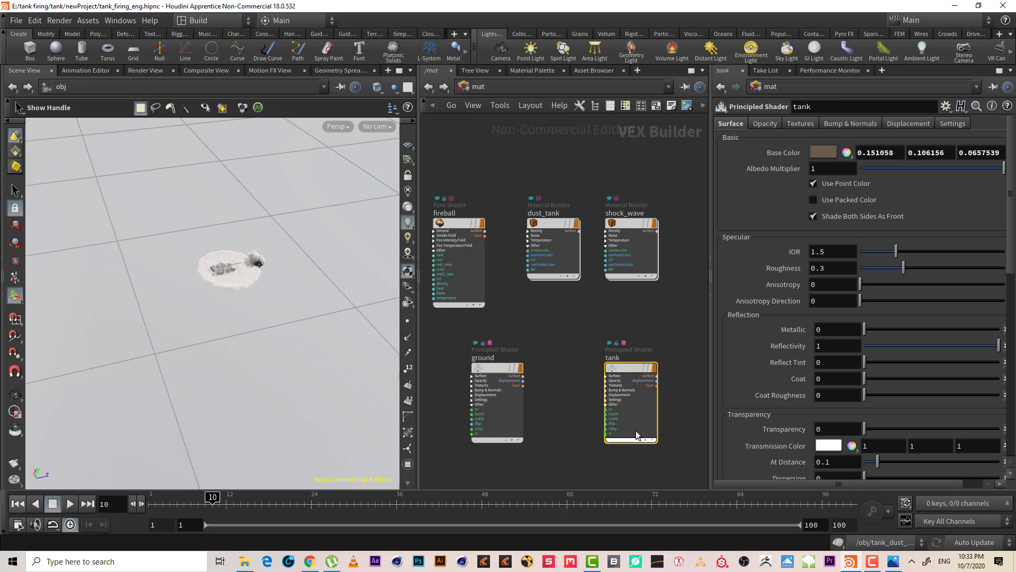
pyautogui.click(825, 152)
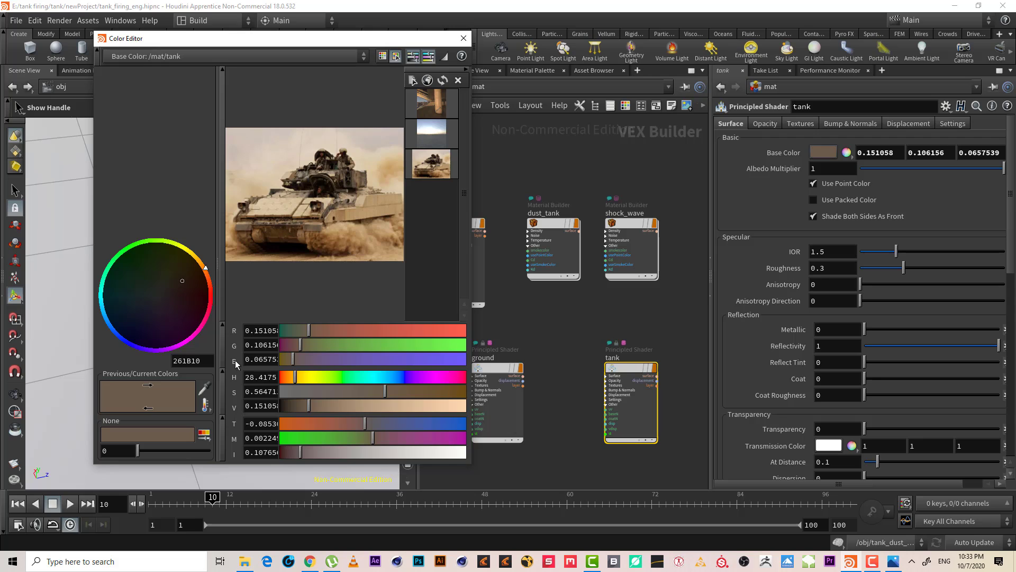
pyautogui.click(205, 391)
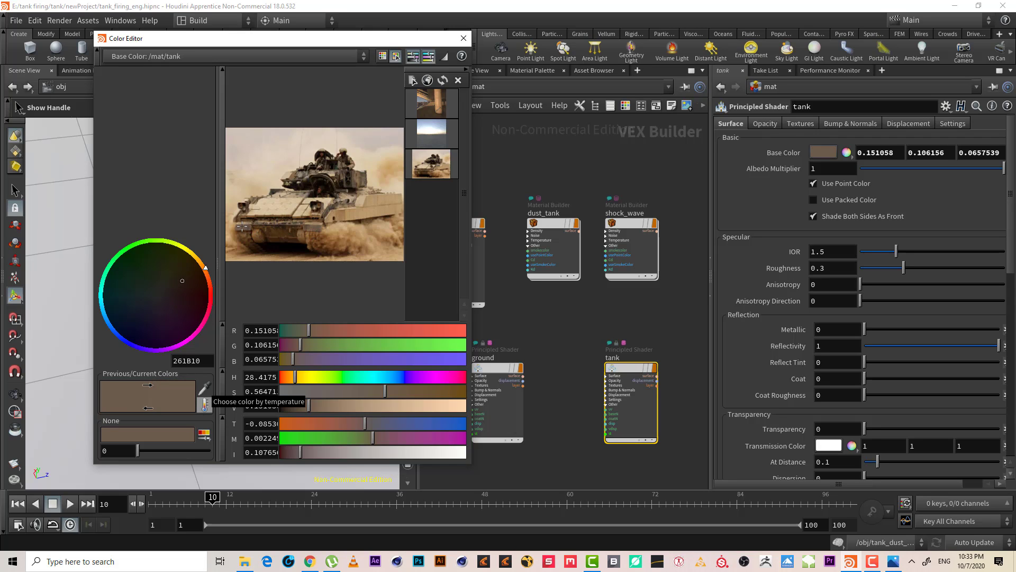
pyautogui.click(241, 227)
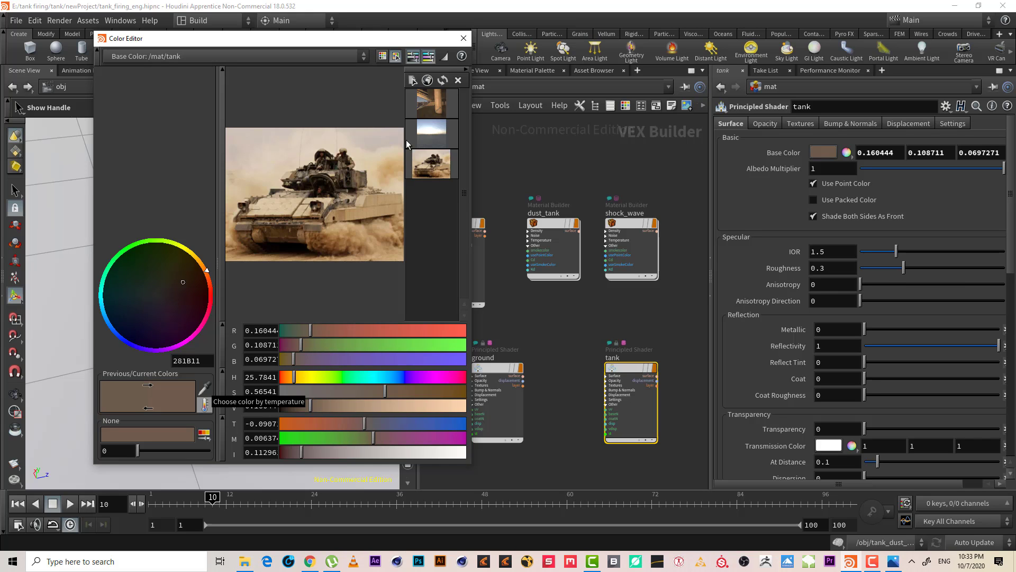
pyautogui.click(464, 38)
# Resample the ground shader's base color as 976531 from the ground in the corner of the tank photo.
pyautogui.moveTo(556, 353); pyautogui.dragTo(462, 454)
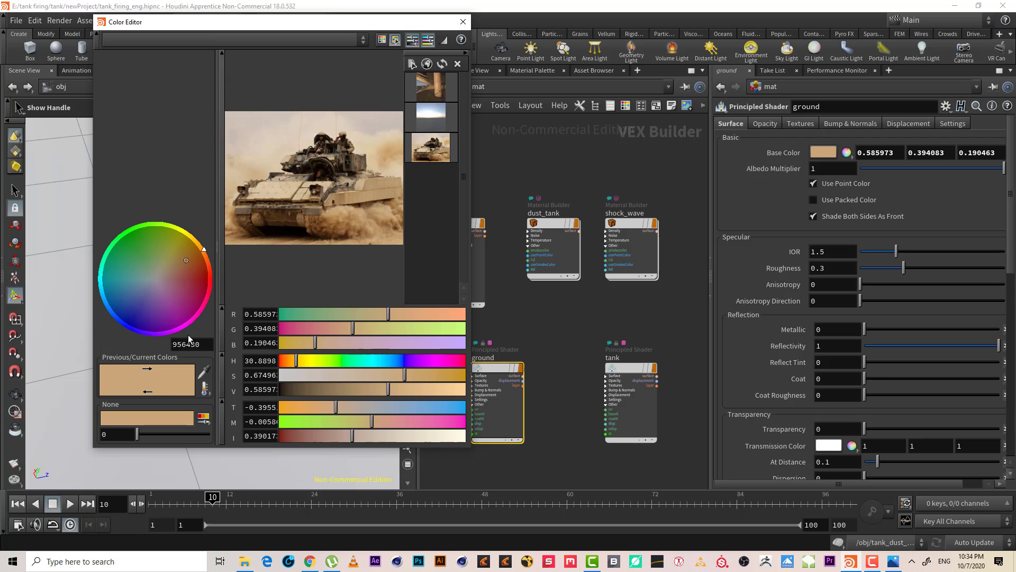
pyautogui.click(204, 388)
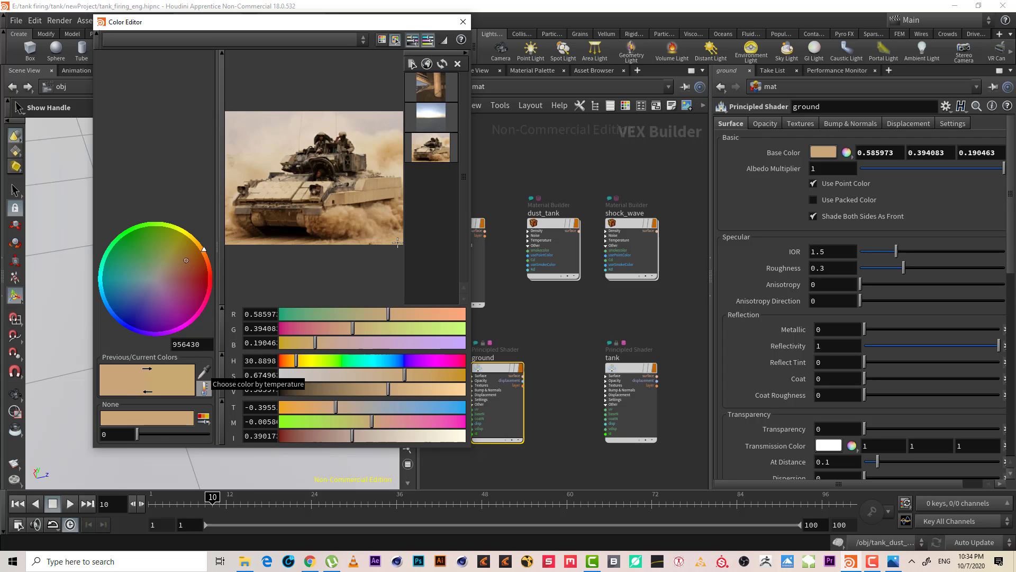
pyautogui.click(399, 241)
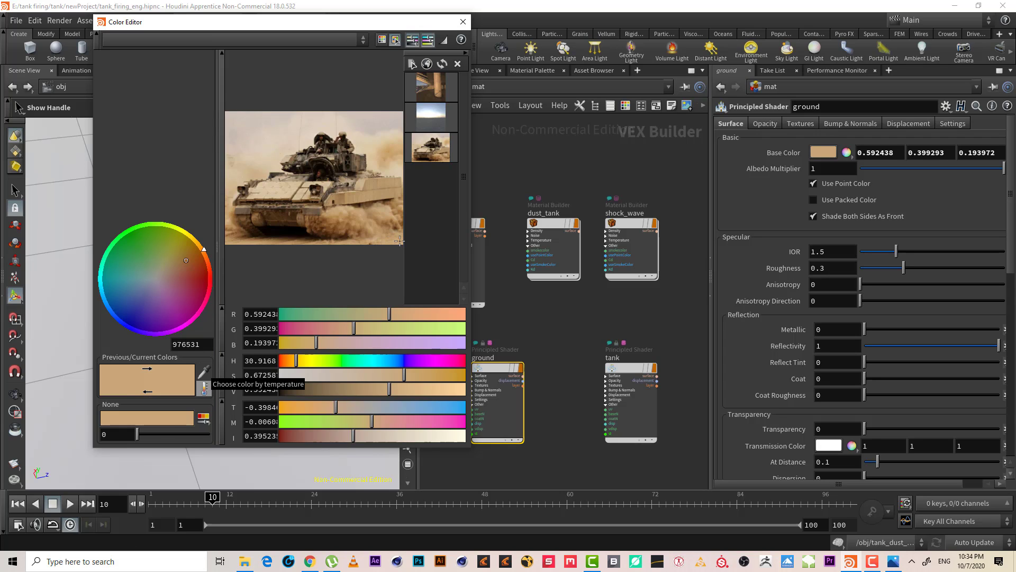
pyautogui.click(463, 21)
# Create a new camera from a closer perspective view that frames the tank, its dust ring and the fireball.
pyautogui.click(473, 224)
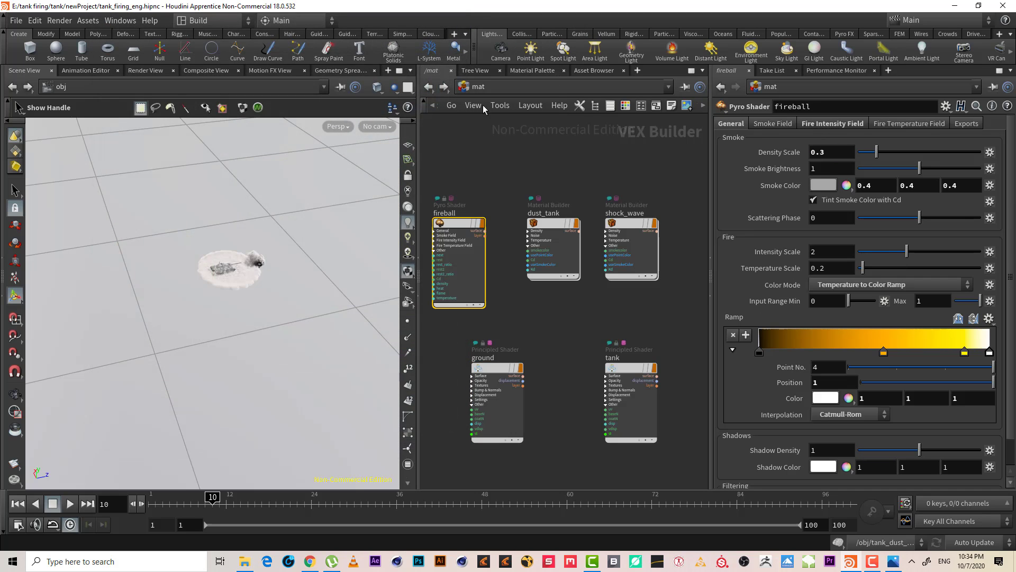
pyautogui.press('Escape')
pyautogui.scroll(5, 281, 264)
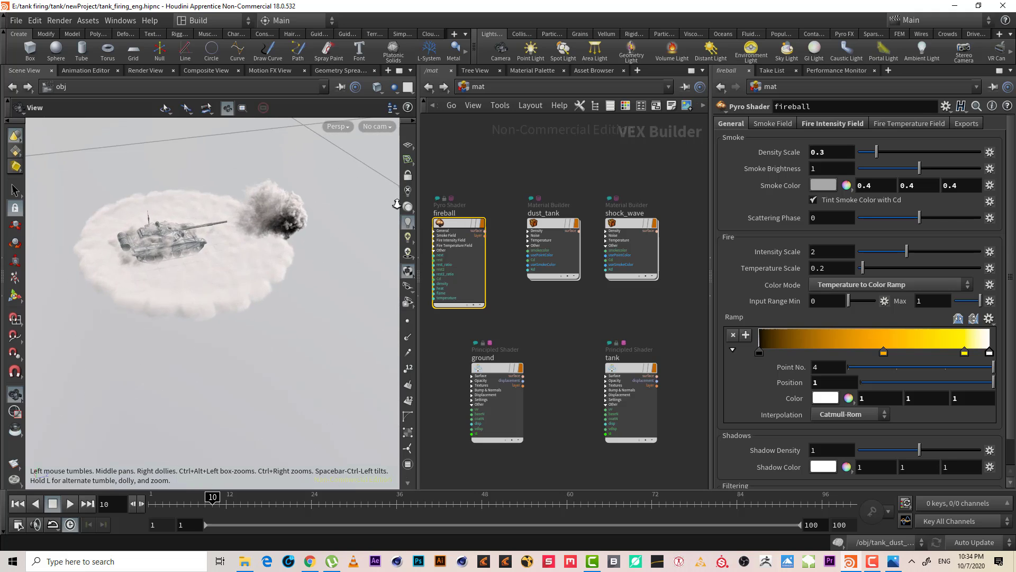
pyautogui.moveTo(300, 258); pyautogui.dragTo(312, 300, button='middle')
pyautogui.moveTo(312, 299); pyautogui.dragTo(215, 320)
pyautogui.scroll(2, 223, 312)
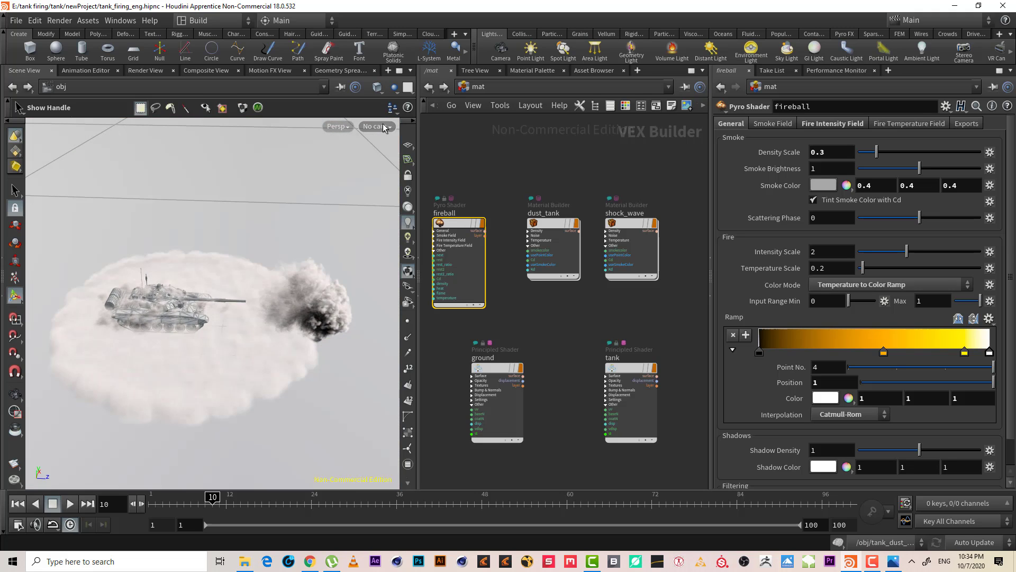
pyautogui.click(383, 127)
pyautogui.click(404, 167)
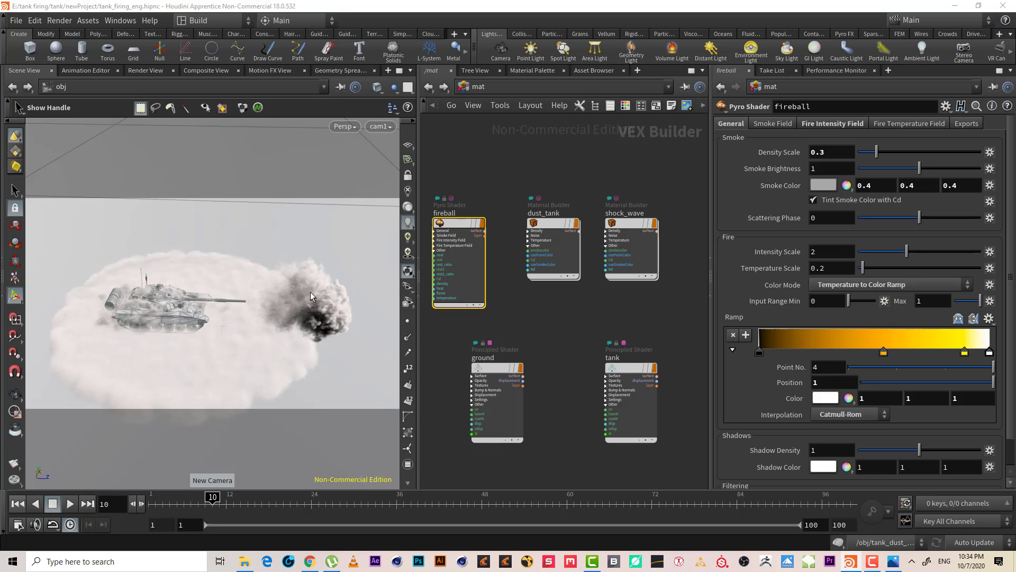
# Lock cam1 to the view, orbit it to look down on the tank from a more frontal diagonal angle, and release the lock.
pyautogui.click(407, 178)
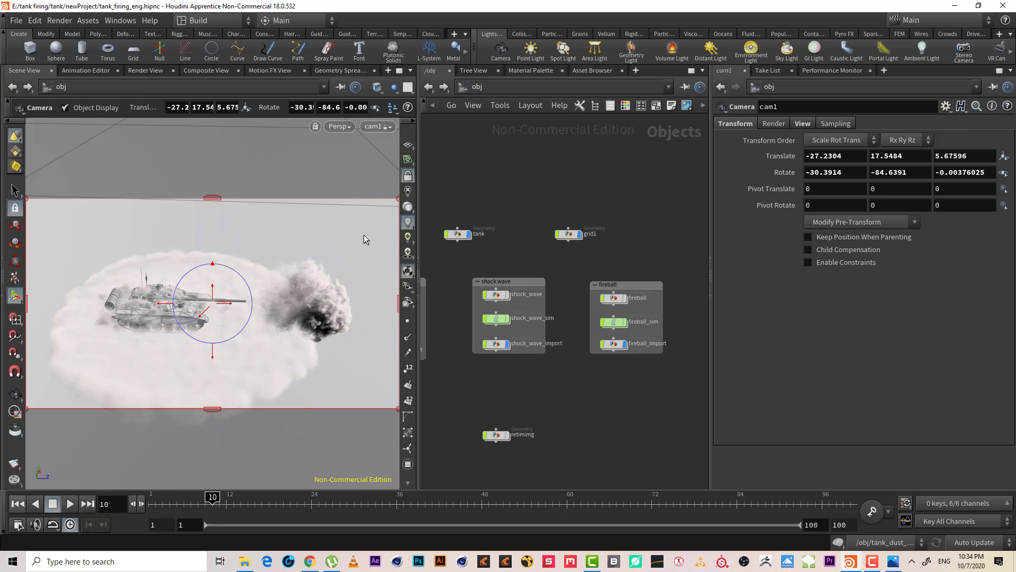
pyautogui.keyDown('alt'); pyautogui.moveTo(263, 272); pyautogui.dragTo(246, 281); pyautogui.keyUp('alt')
pyautogui.moveTo(246, 281); pyautogui.dragTo(266, 307, button='right')
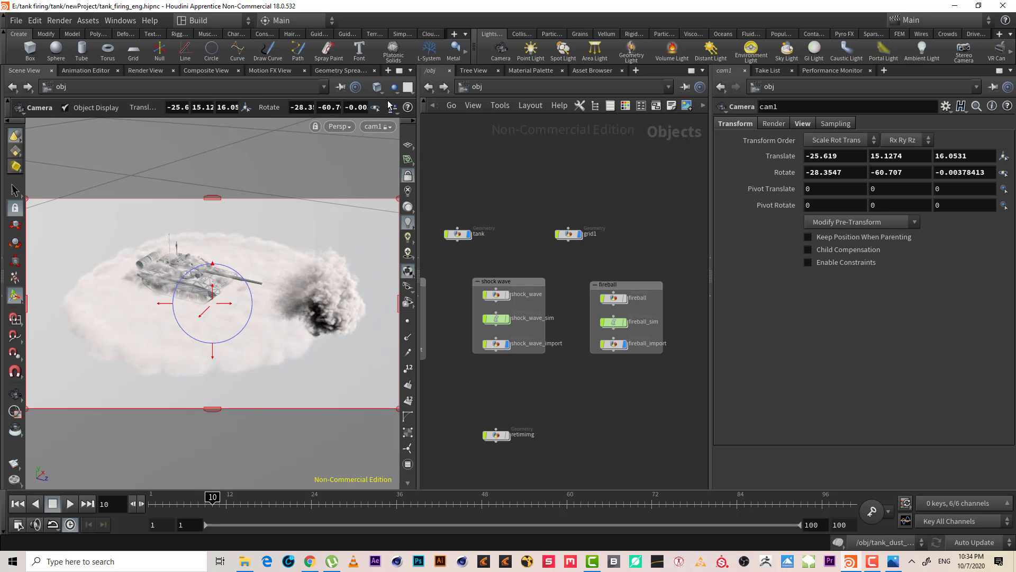
pyautogui.click(408, 175)
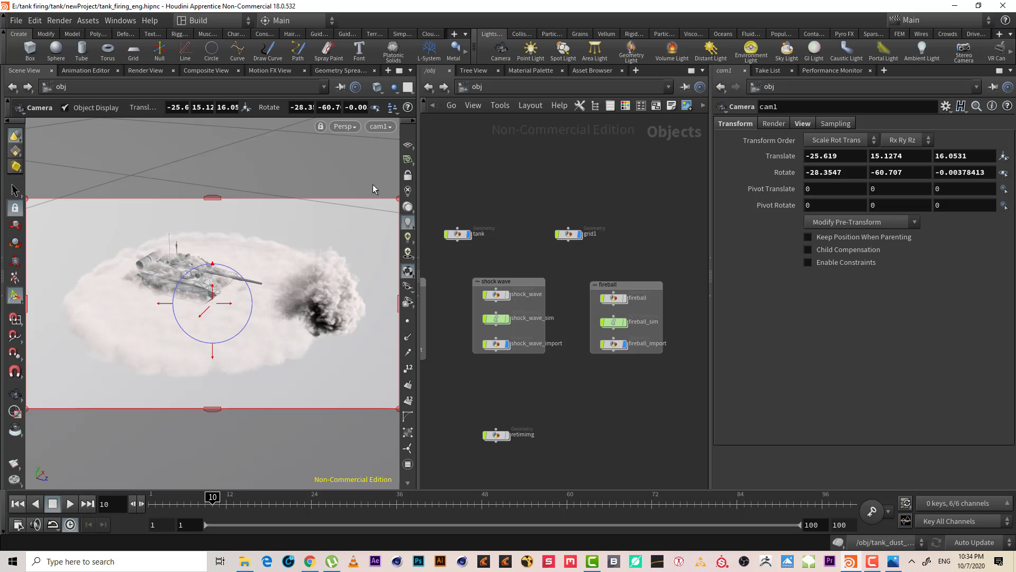
# Assign the dust_tank material to the tank_dust_import object.
pyautogui.click(494, 172)
pyautogui.moveTo(561, 368); pyautogui.dragTo(679, 350, button='middle')
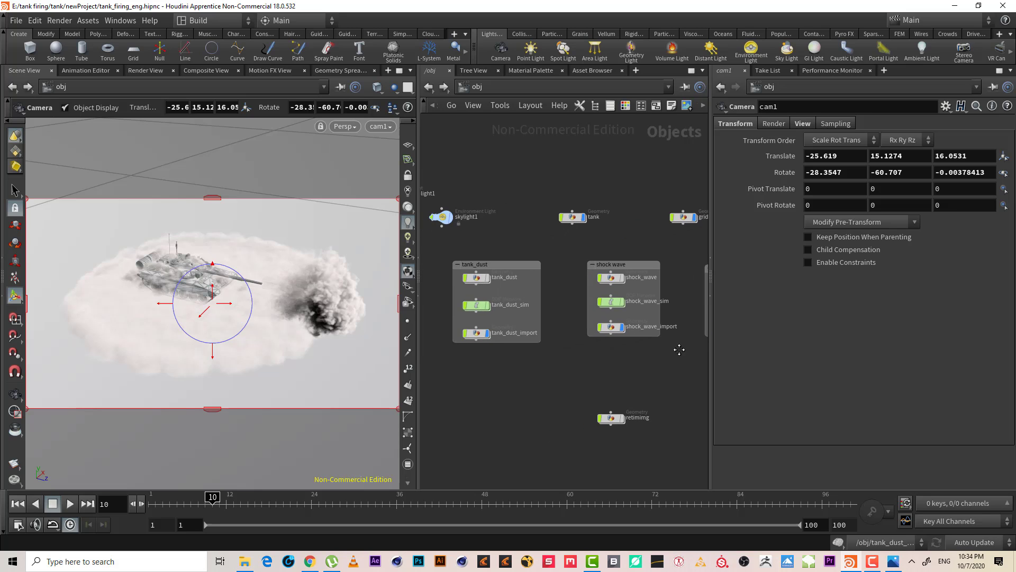
pyautogui.click(481, 330)
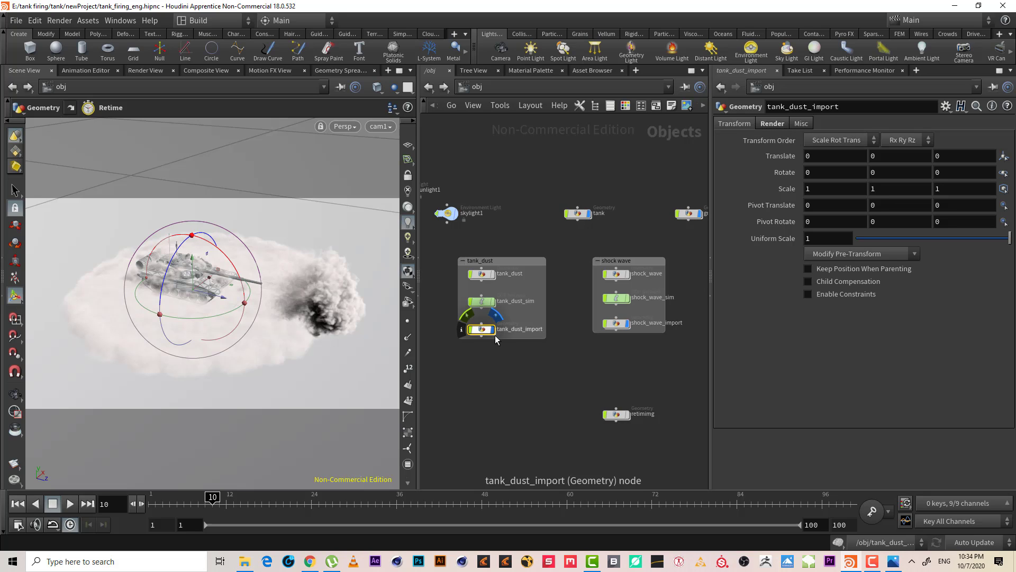
pyautogui.click(778, 123)
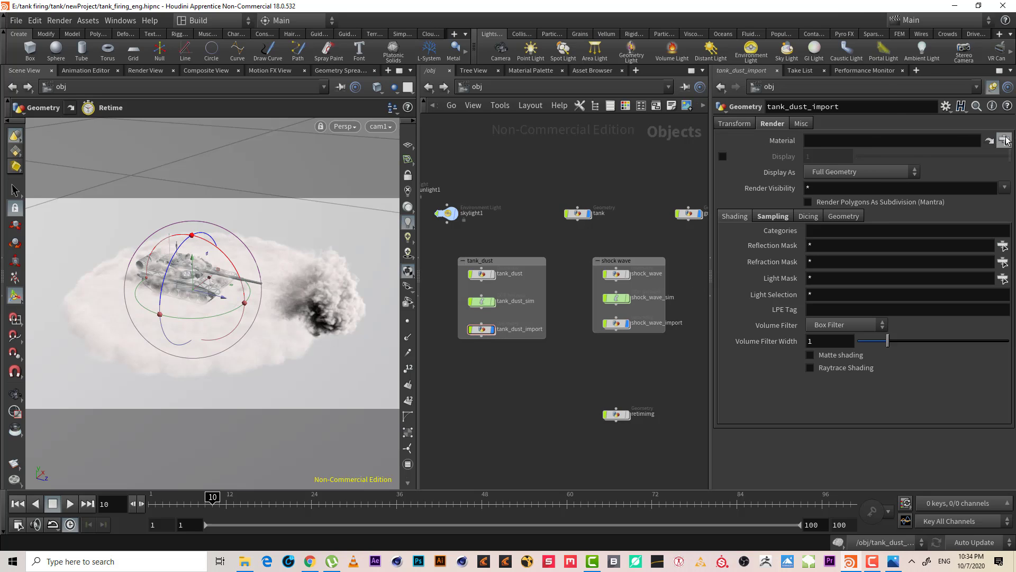
pyautogui.click(1004, 141)
pyautogui.click(868, 54)
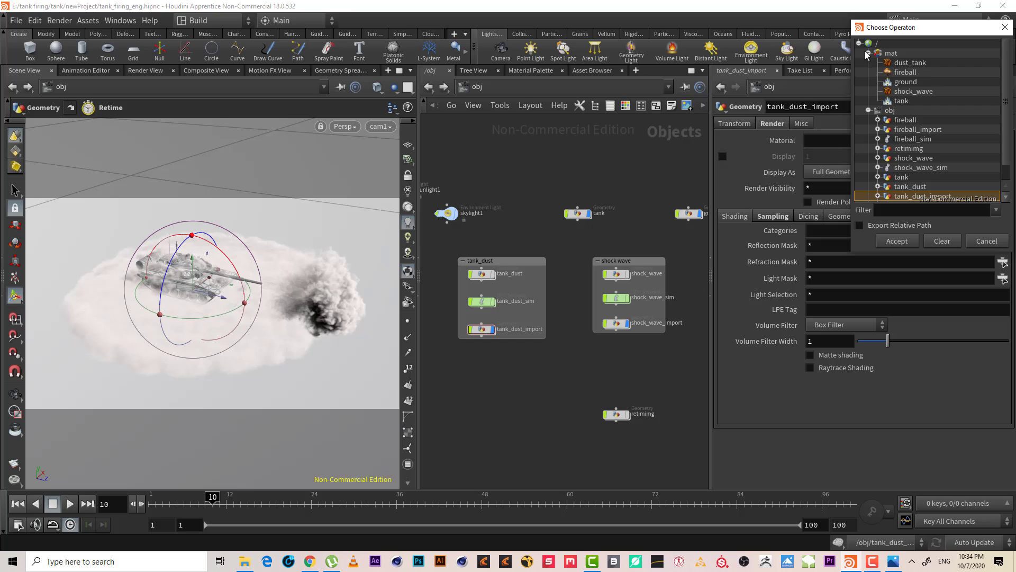
pyautogui.doubleClick(919, 64)
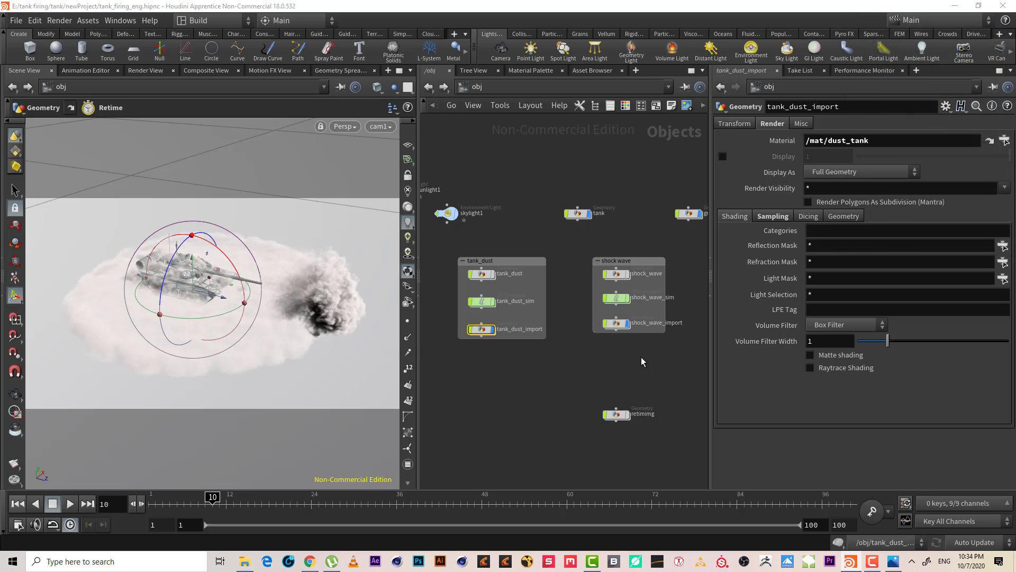
# Assign the shock_wave material to the shock_wave_import object.
pyautogui.moveTo(642, 361); pyautogui.dragTo(589, 370, button='middle')
pyautogui.click(564, 337)
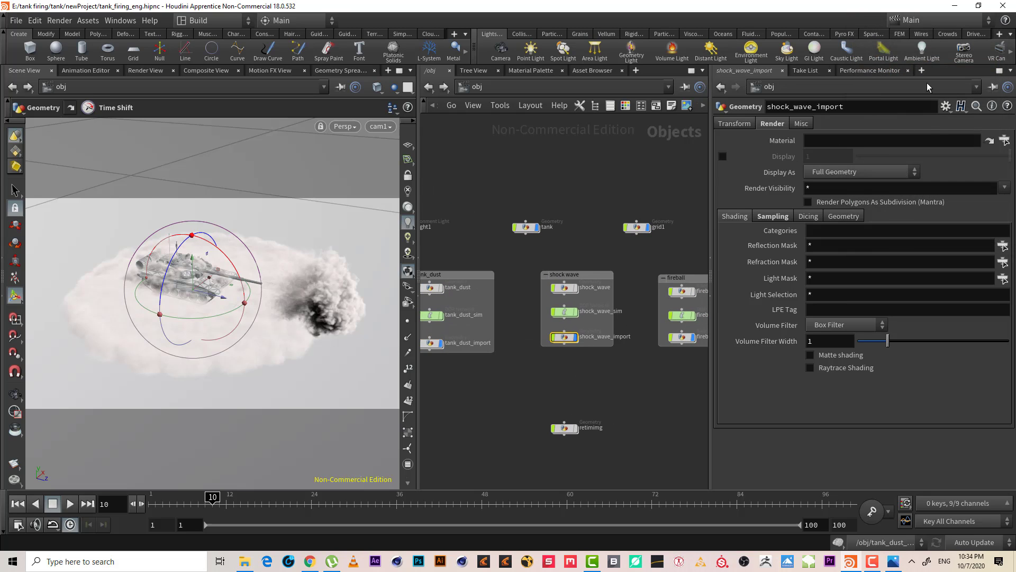
pyautogui.click(1004, 140)
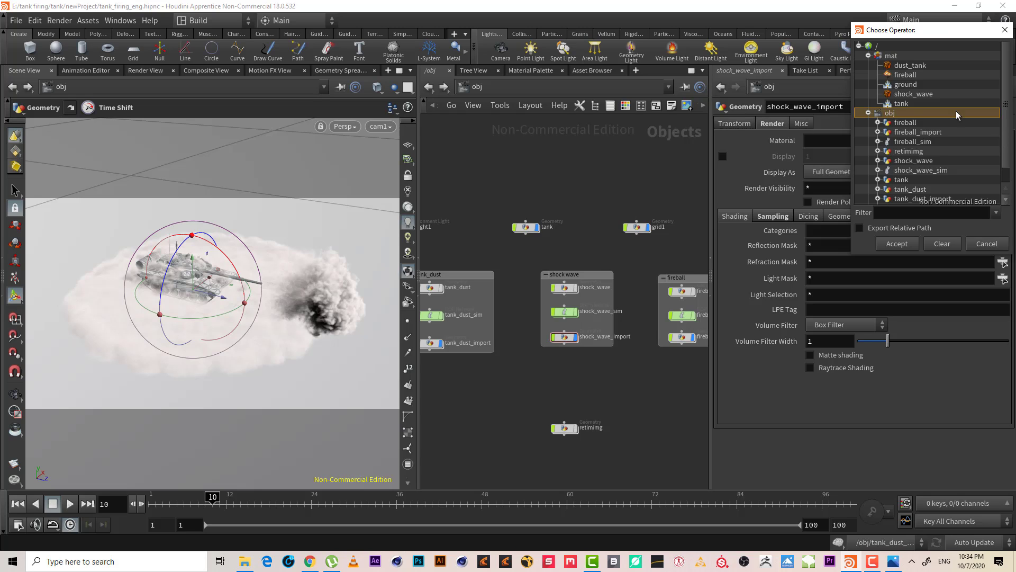
pyautogui.doubleClick(921, 95)
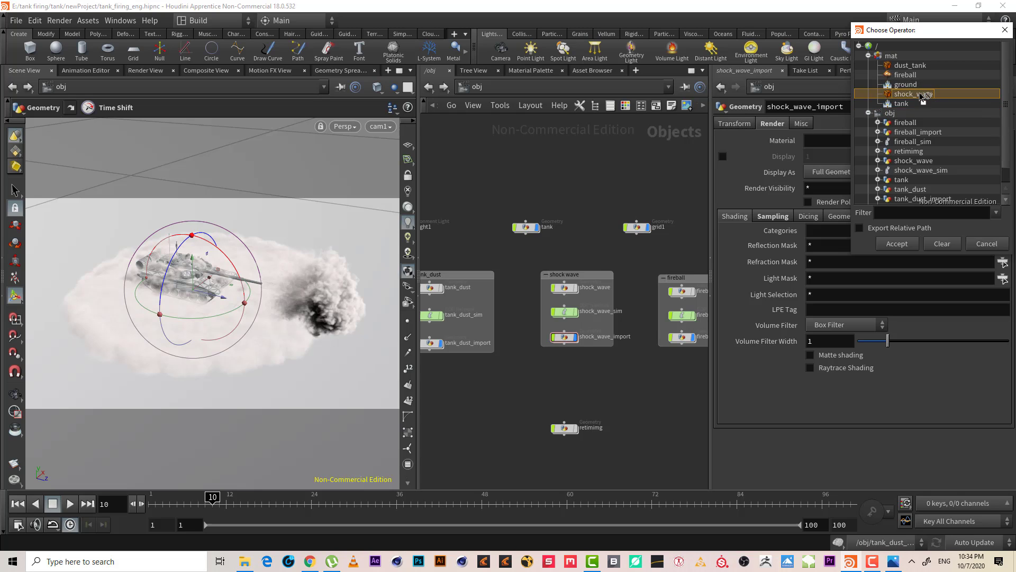
# Check fireball_import's assigned material and assign the ground material to the grid1 object.
pyautogui.moveTo(648, 390); pyautogui.dragTo(536, 393, button='middle')
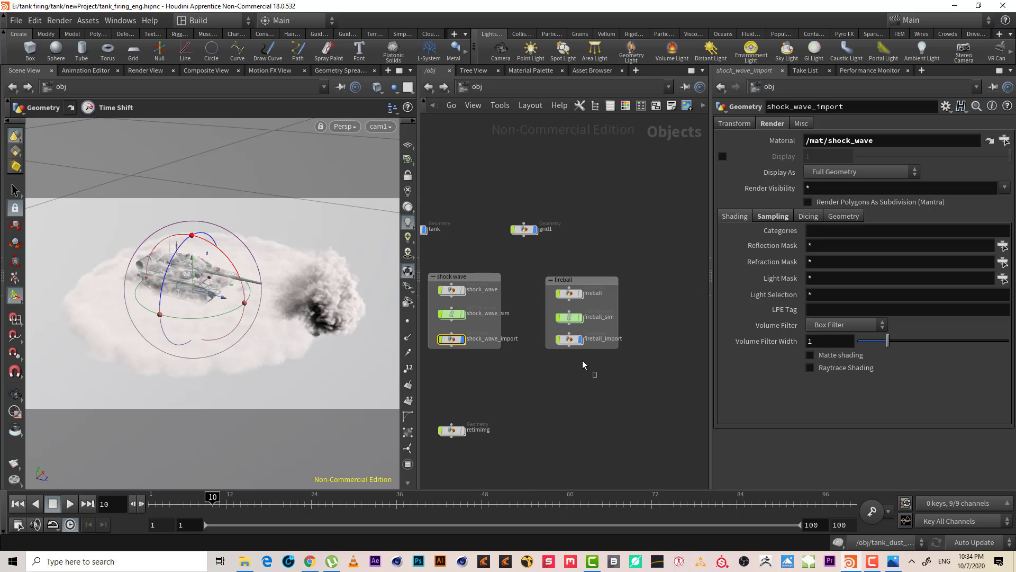
pyautogui.click(569, 340)
pyautogui.moveTo(516, 196); pyautogui.dragTo(661, 244, button='middle')
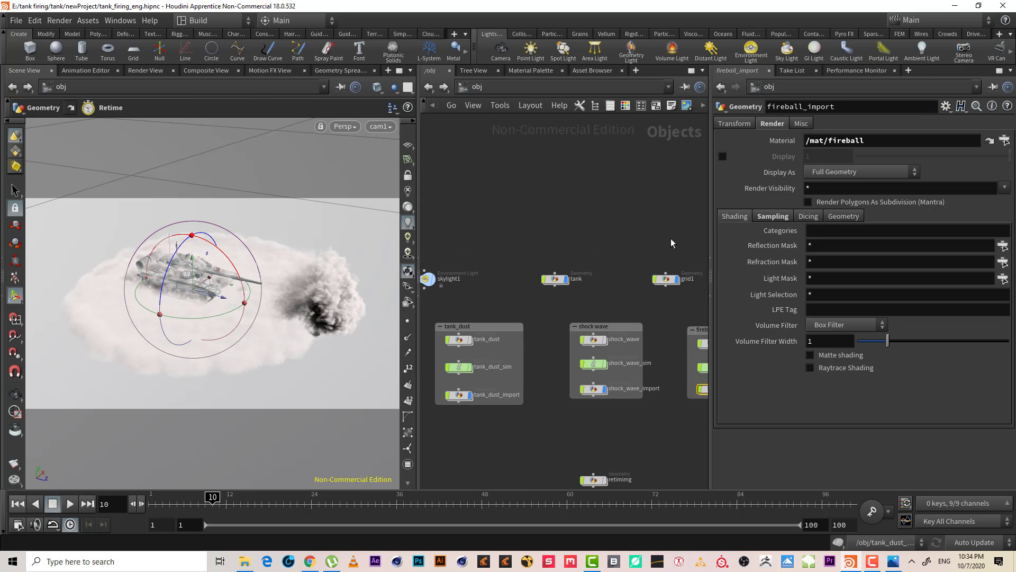
pyautogui.click(665, 279)
pyautogui.click(774, 123)
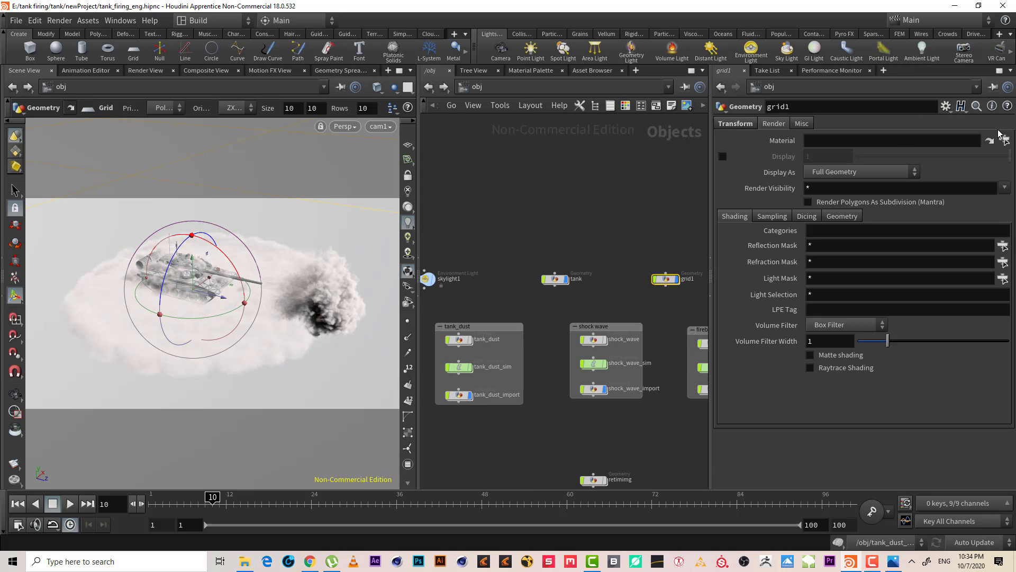
pyautogui.click(1001, 140)
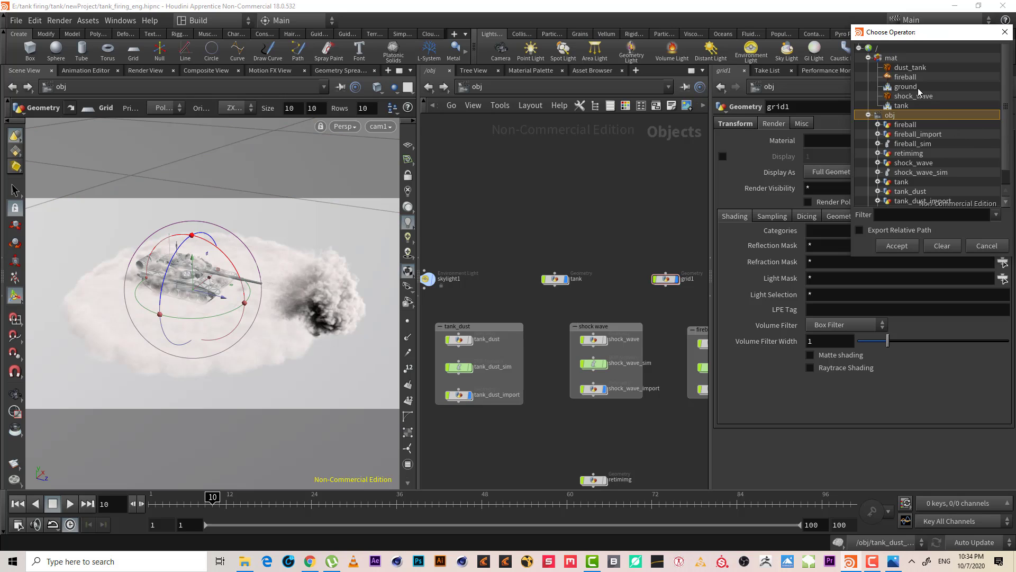
pyautogui.click(906, 87)
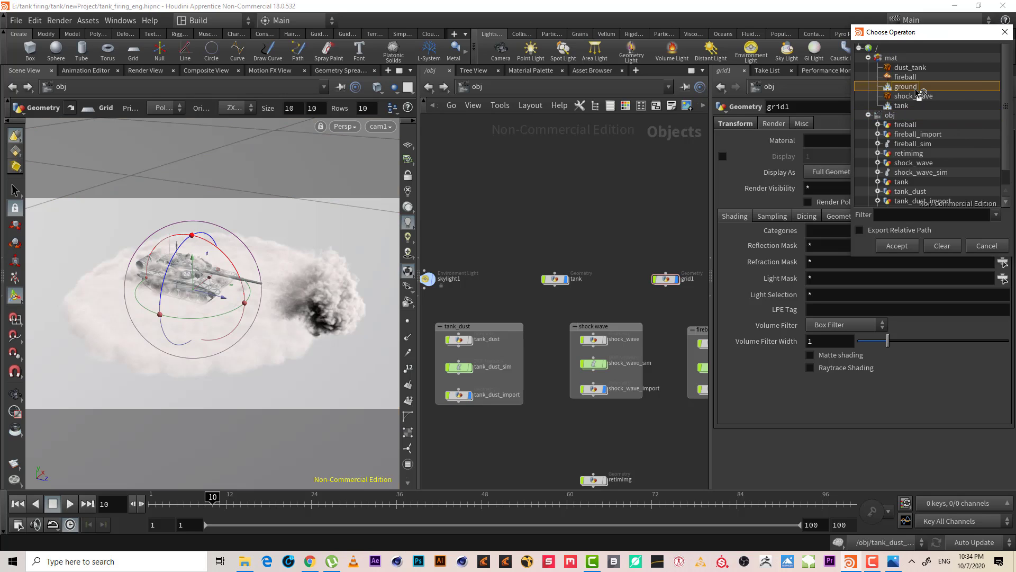
pyautogui.click(897, 245)
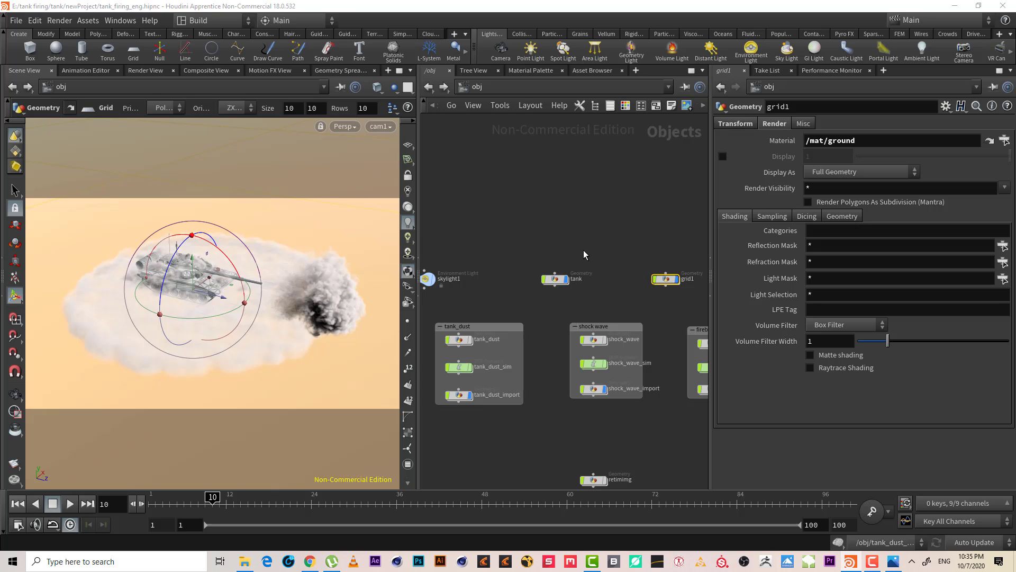
# Assign the tank material to the tank geometry object.
pyautogui.click(554, 279)
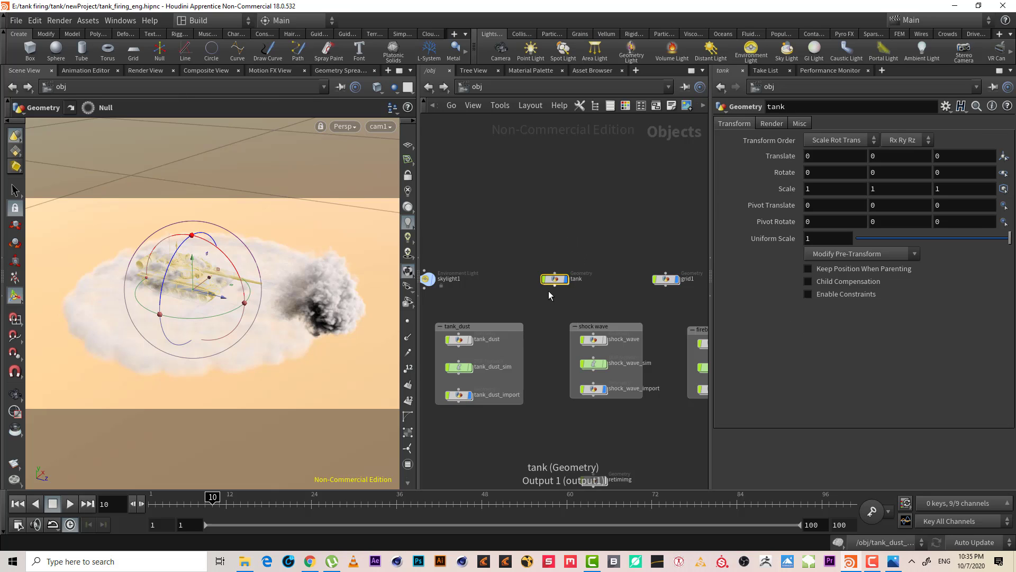
pyautogui.click(771, 123)
pyautogui.click(1003, 140)
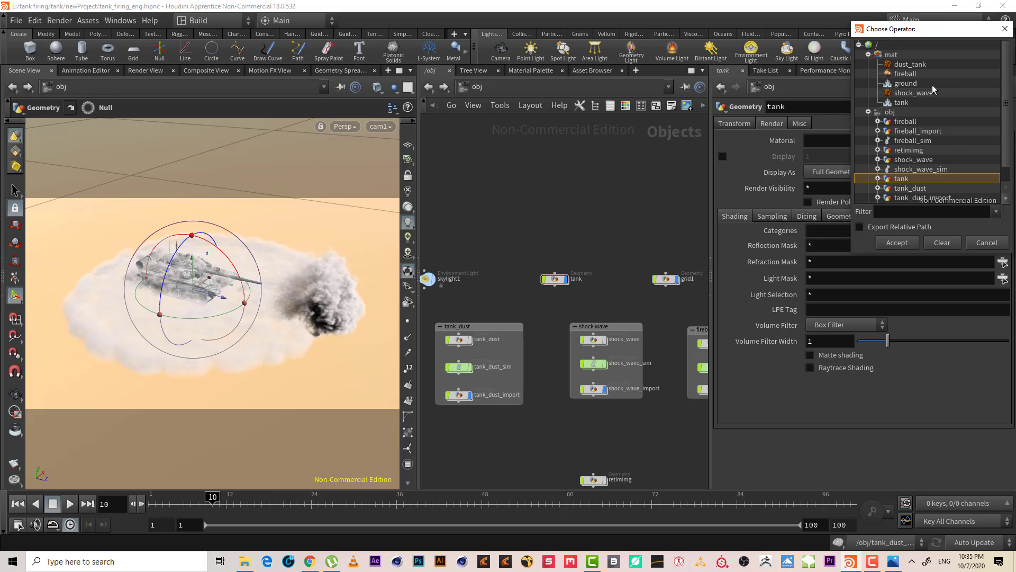
pyautogui.doubleClick(909, 105)
pyautogui.click(527, 203)
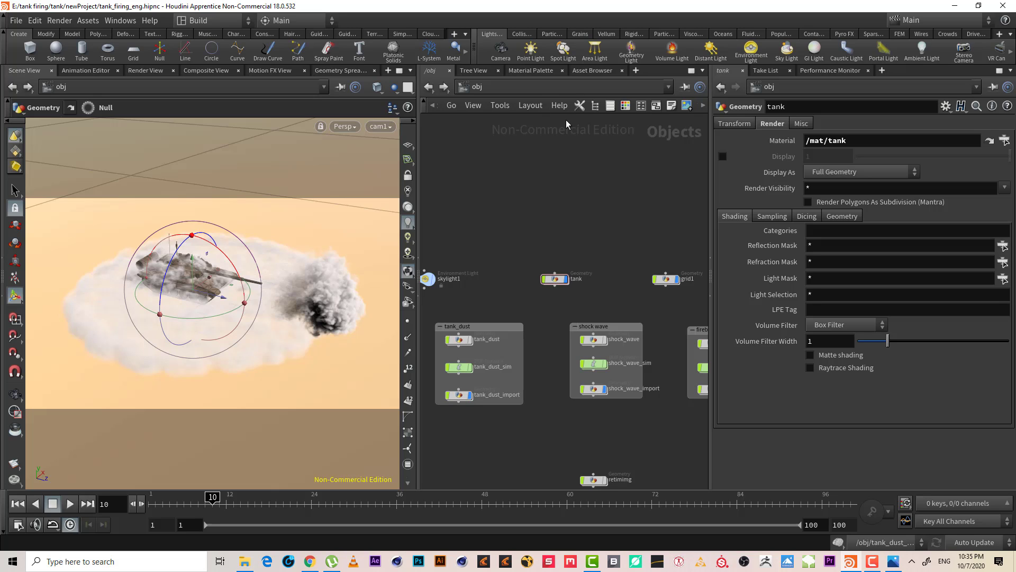
# Move the timeline to frame 29 to evaluate the dust and smoke at that moment.
pyautogui.moveTo(575, 218); pyautogui.dragTo(573, 156, button='middle')
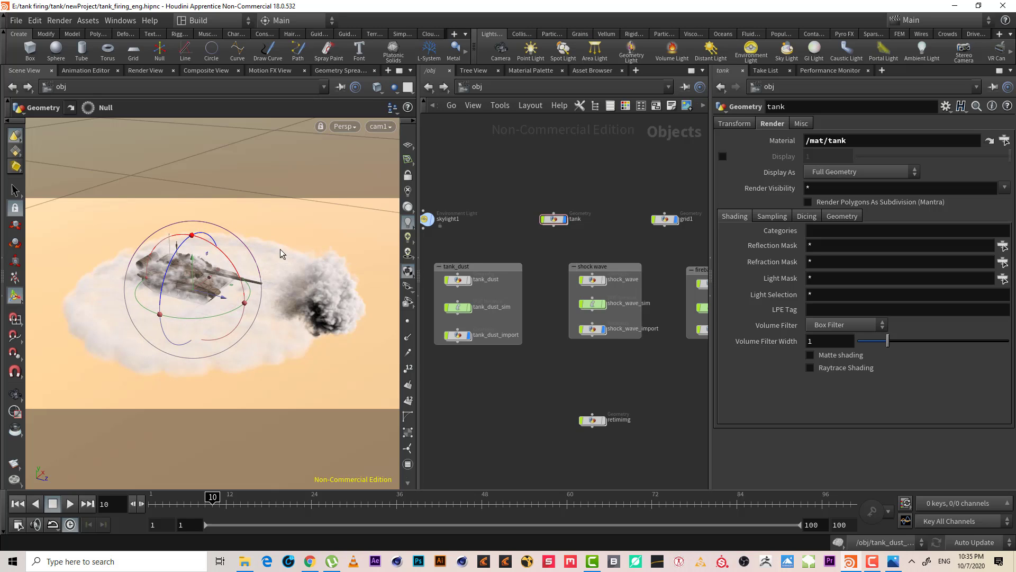
pyautogui.moveTo(356, 512); pyautogui.dragTo(368, 510)
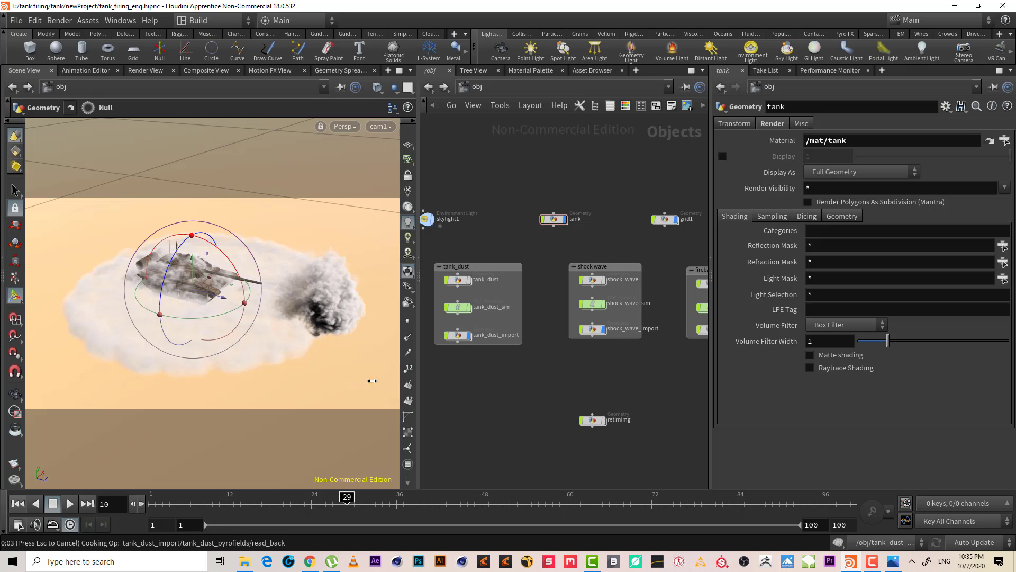
pyautogui.click(874, 562)
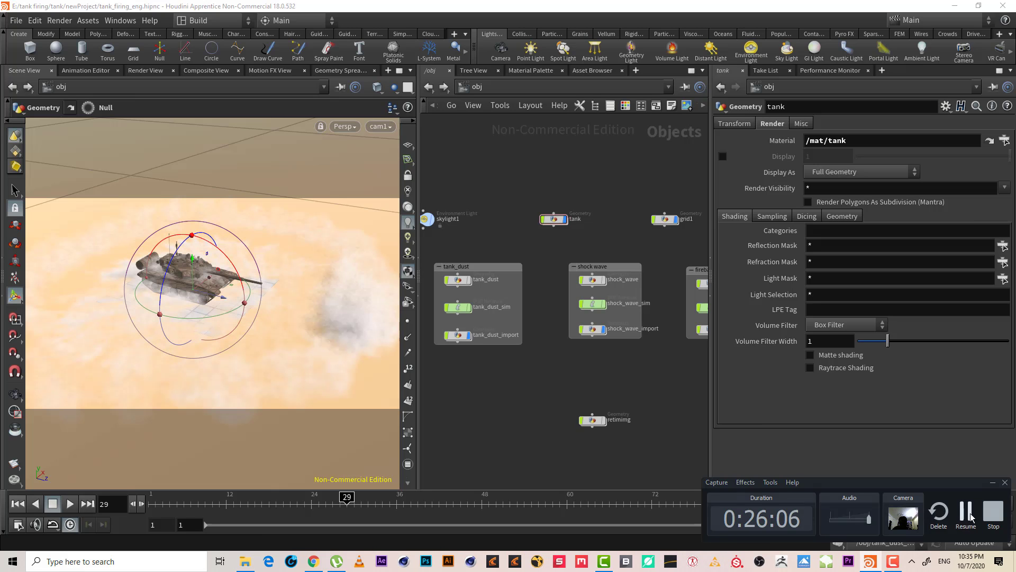
# Lock cam1 to the view, reframe it so the spread-out dust and smoke fit inside the frame, and unlock it.
pyautogui.click(246, 170)
pyautogui.press('Escape')
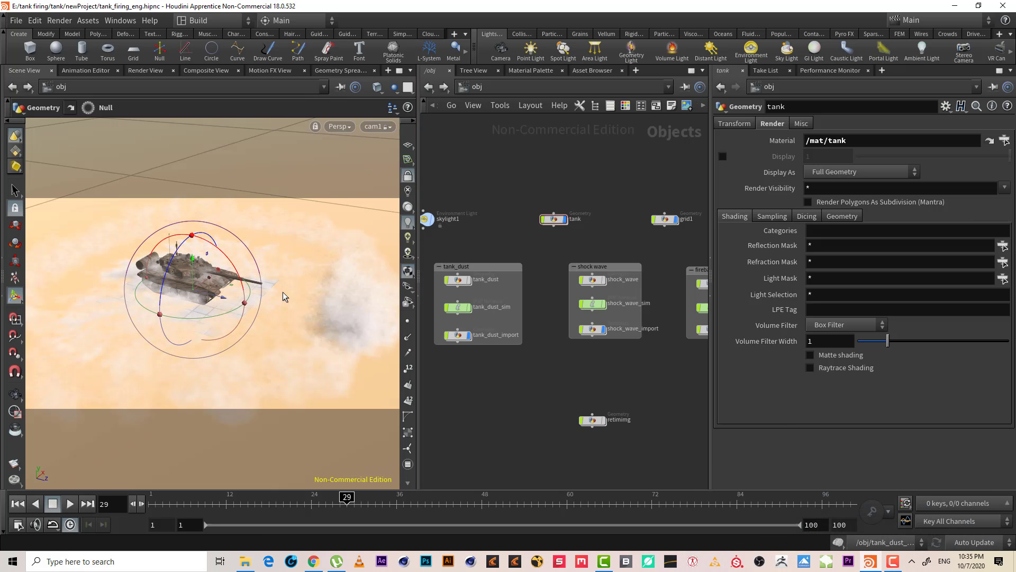
pyautogui.moveTo(279, 292); pyautogui.dragTo(231, 309)
pyautogui.press('Return')
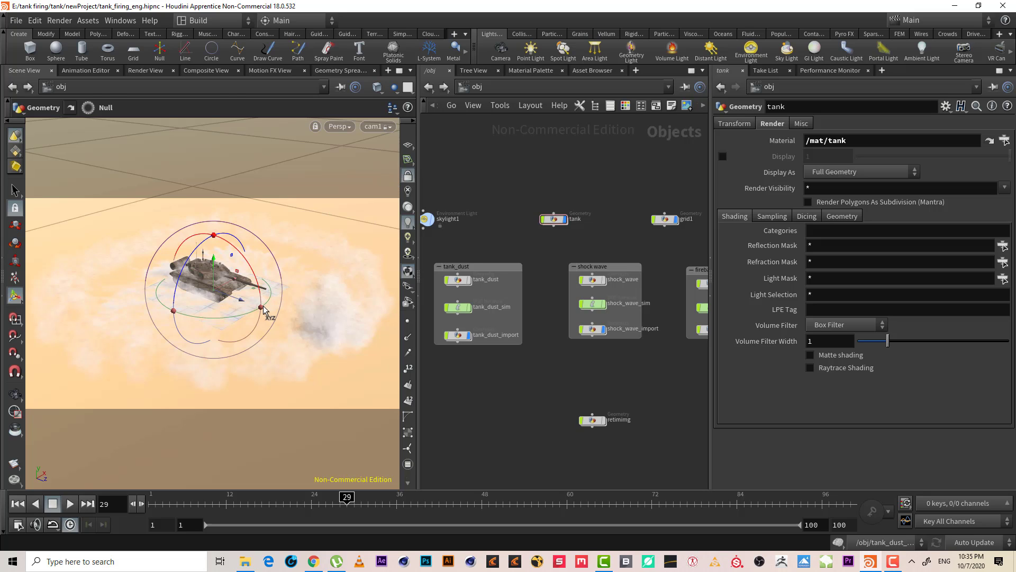
pyautogui.press('Escape')
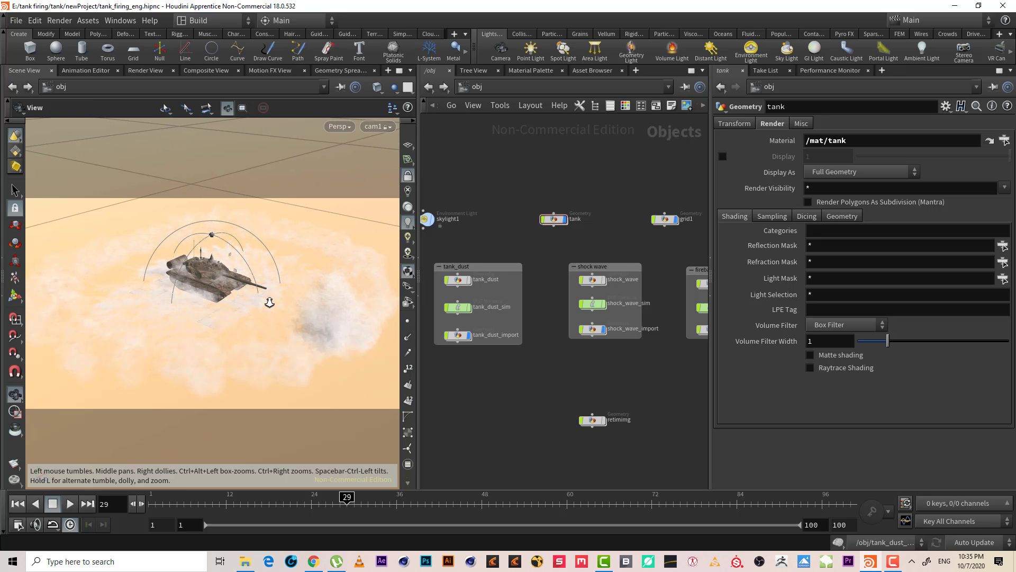
pyautogui.press('Return')
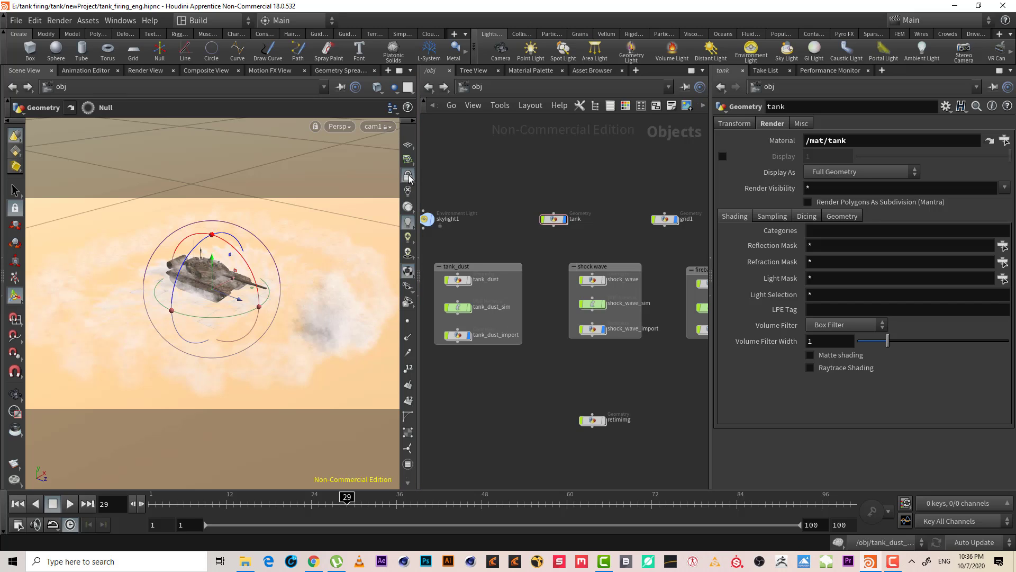
# Hide tank_dust_import, tank, grid1 and shock_wave_import so that only the fireball_import smoke is displayed.
pyautogui.moveTo(575, 367)
pyautogui.mouseDown(button='middle')
pyautogui.moveTo(556, 376)
pyautogui.moveTo(579, 374)
pyautogui.mouseUp(button='middle')
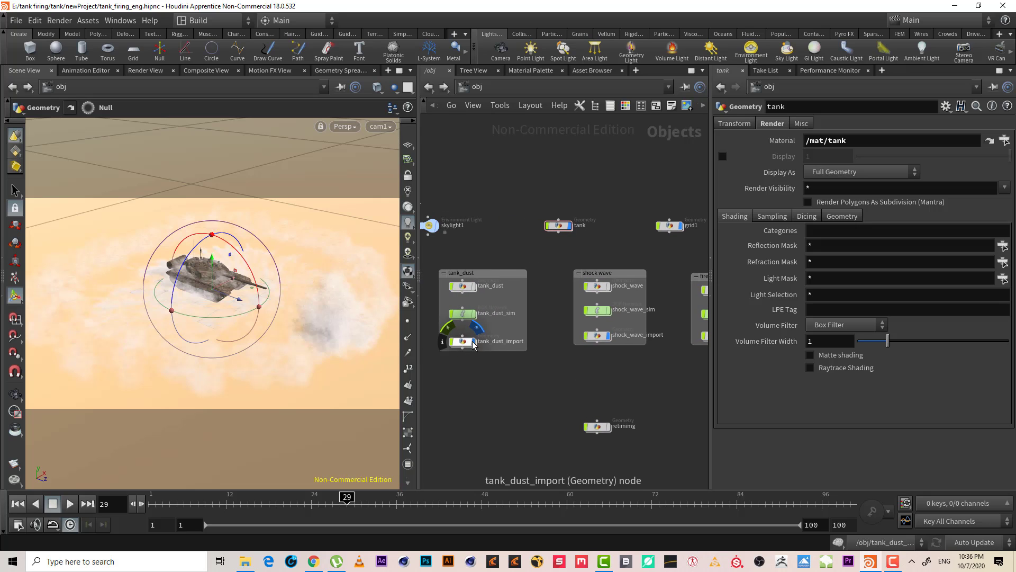
pyautogui.click(597, 335)
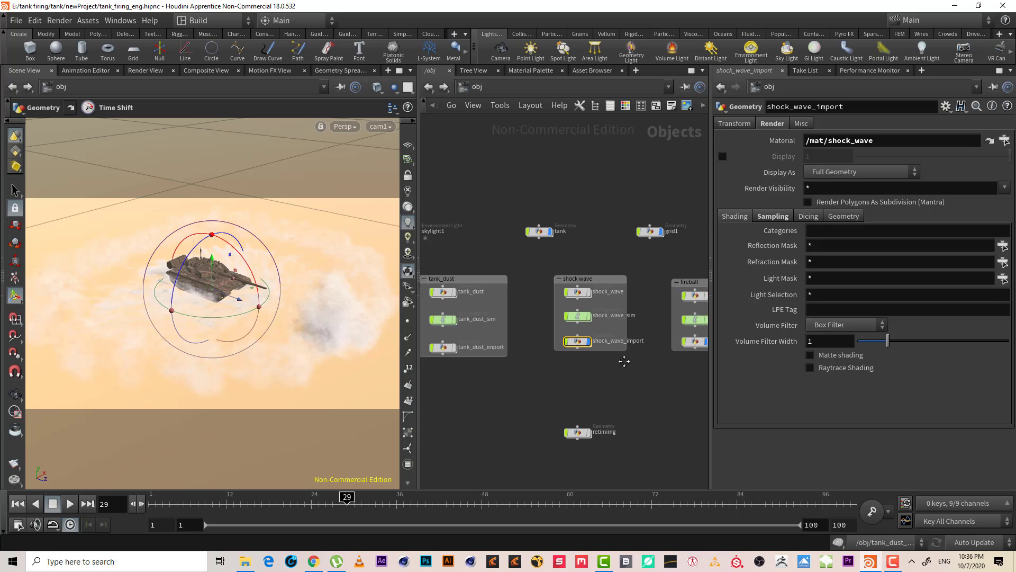
pyautogui.click(542, 236)
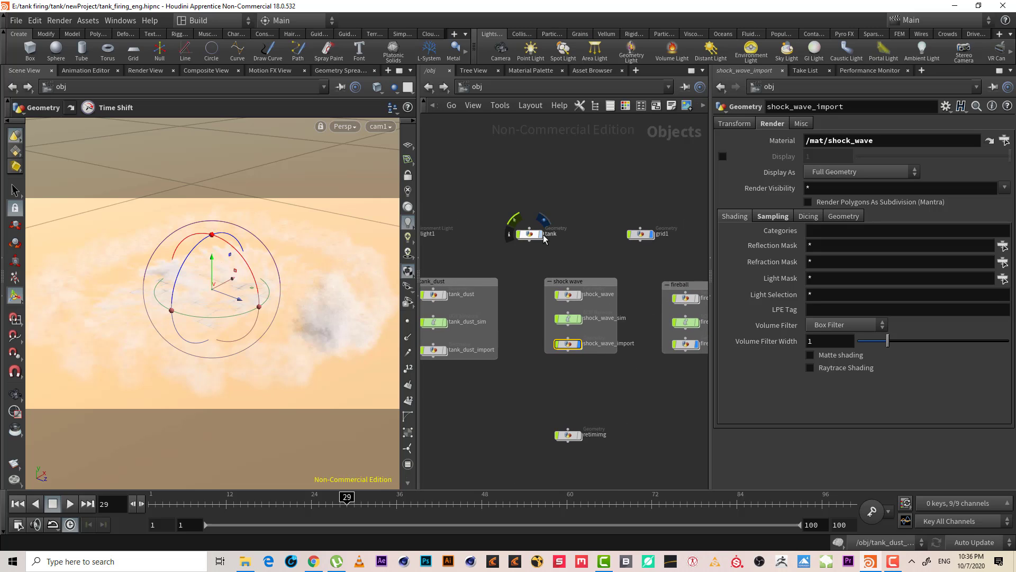
pyautogui.click(654, 236)
pyautogui.moveTo(661, 262); pyautogui.dragTo(576, 258, button='middle')
pyautogui.click(495, 338)
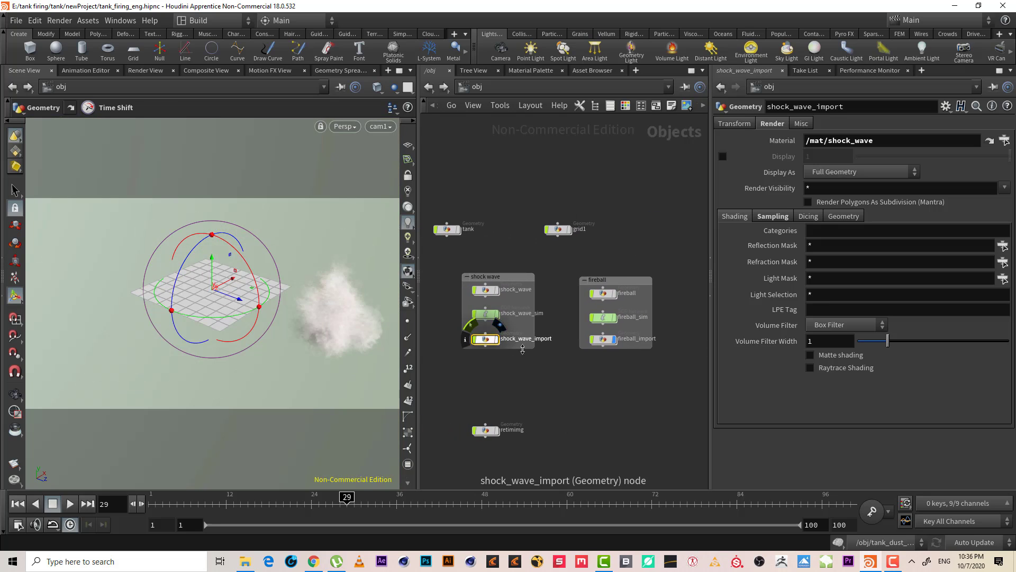
# Select fireball_import with the timeline at frame 8, and add a Mantra render node to the out network.
pyautogui.moveTo(578, 341); pyautogui.dragTo(579, 341)
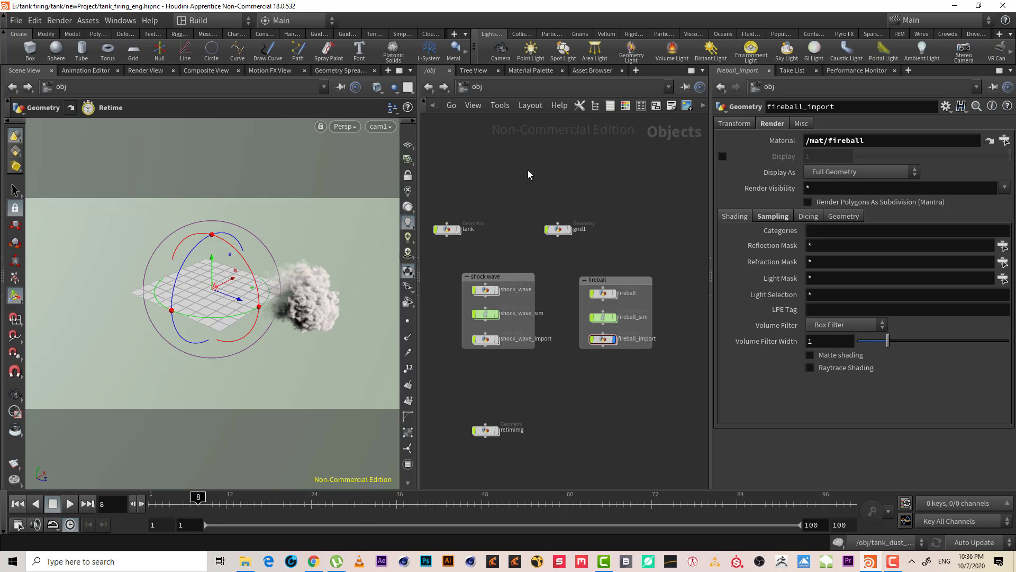
pyautogui.click(507, 89)
pyautogui.click(553, 161)
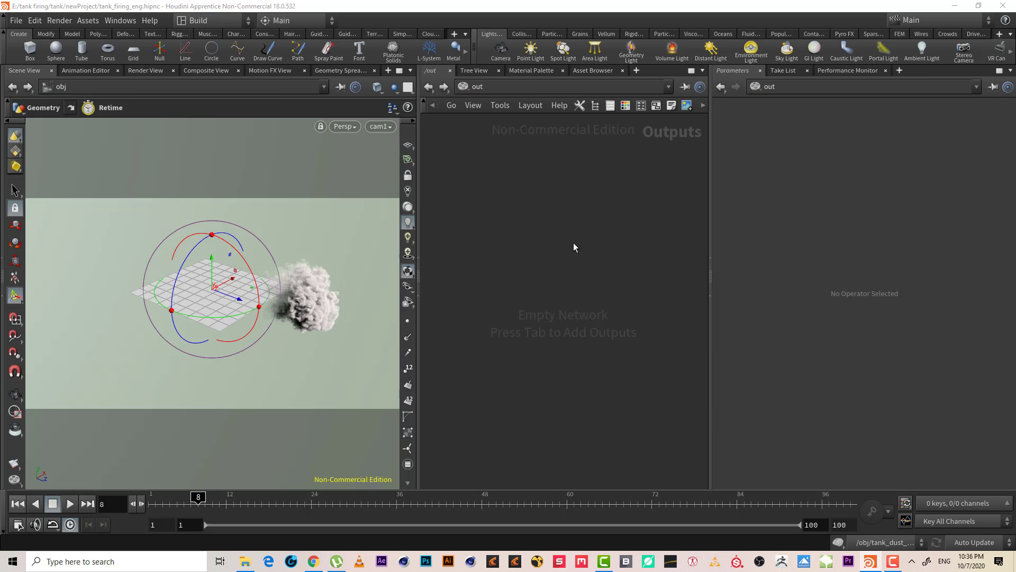
pyautogui.press('Tab')
pyautogui.write('man')
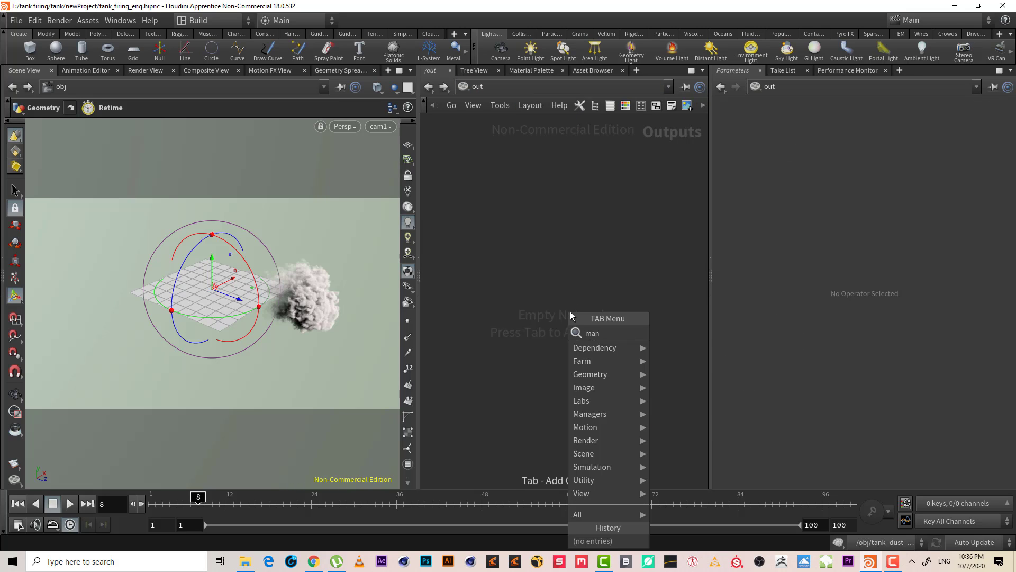
pyautogui.press('Return')
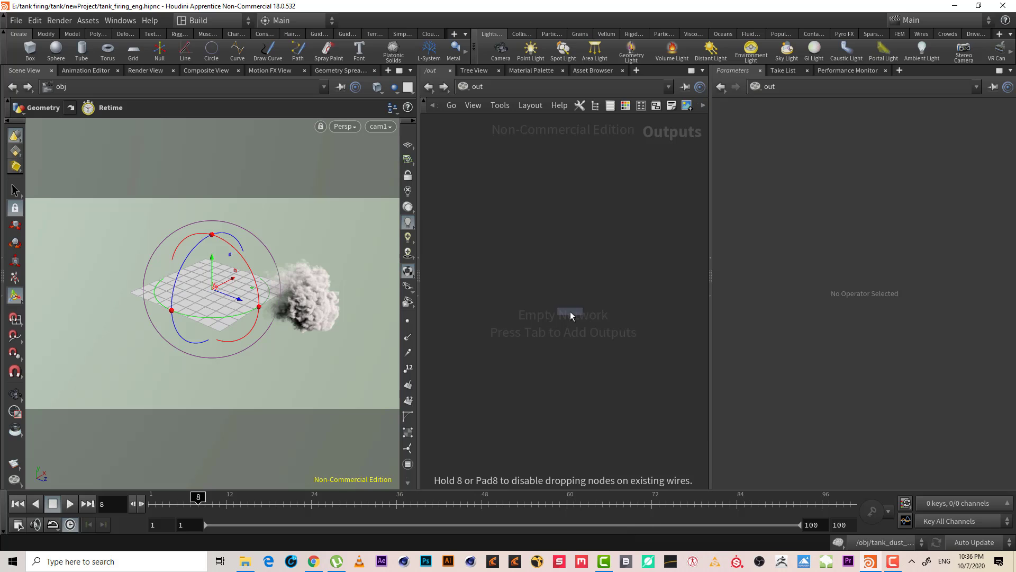
pyautogui.click(570, 311)
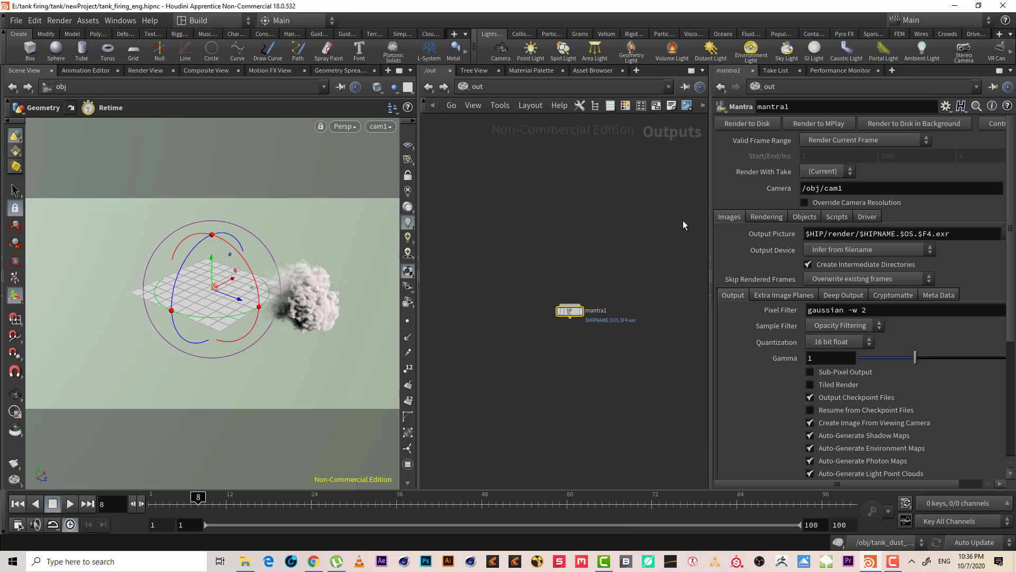
# Set the Mantra node's rendering engine to Physically Based Rendering.
pyautogui.click(894, 560)
pyautogui.click(894, 564)
pyautogui.click(762, 215)
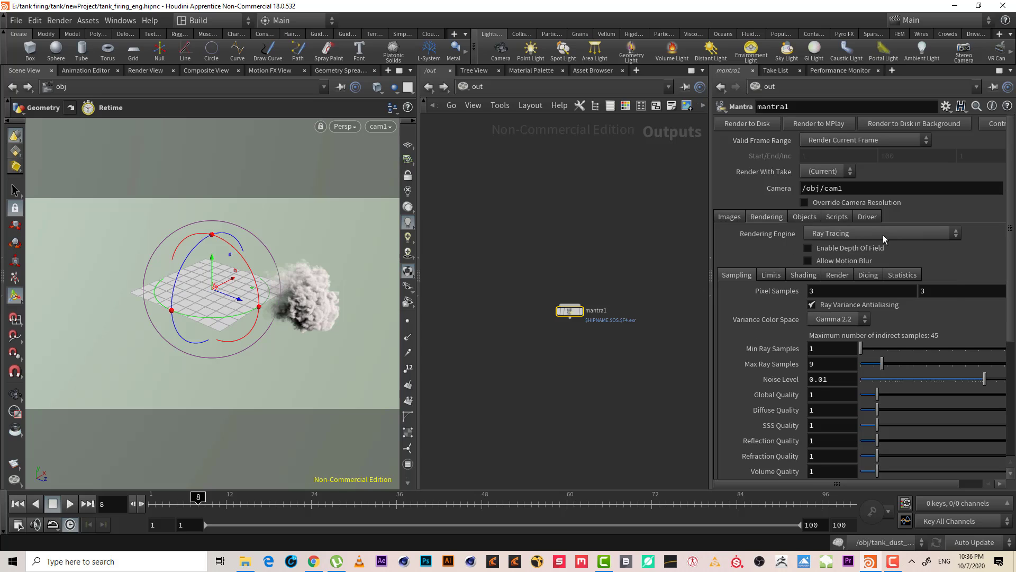
pyautogui.click(882, 233)
pyautogui.click(874, 286)
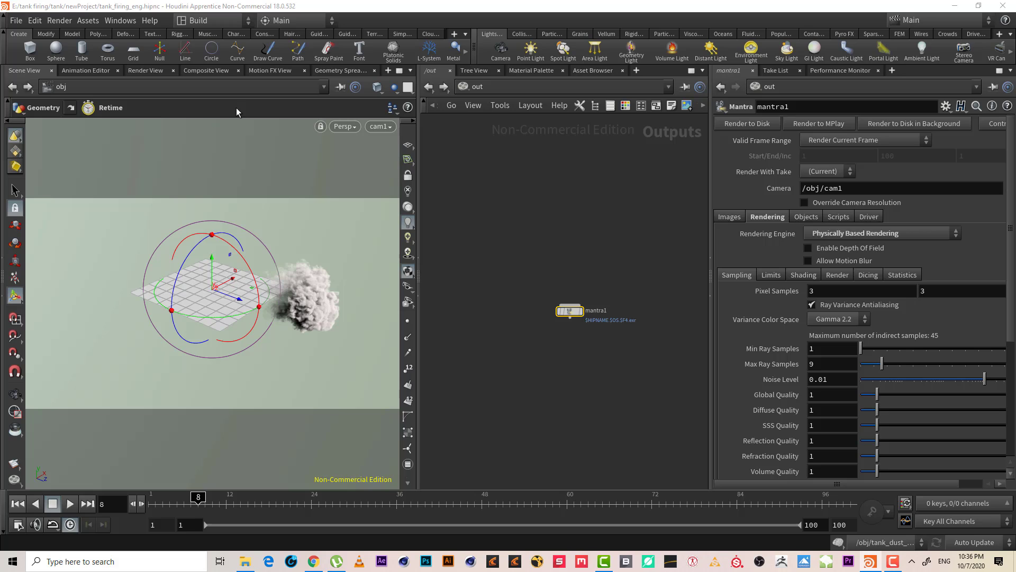
# Open the fireball material assigned to fireball_import and start a render view preview of frame 8 through mantra1.
pyautogui.click(142, 71)
pyautogui.click(487, 85)
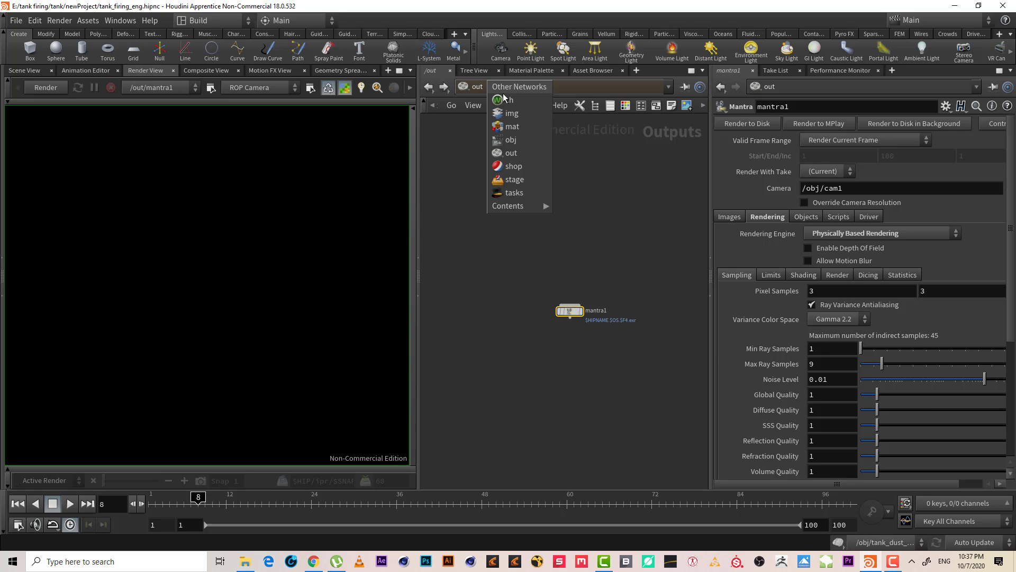
pyautogui.click(539, 140)
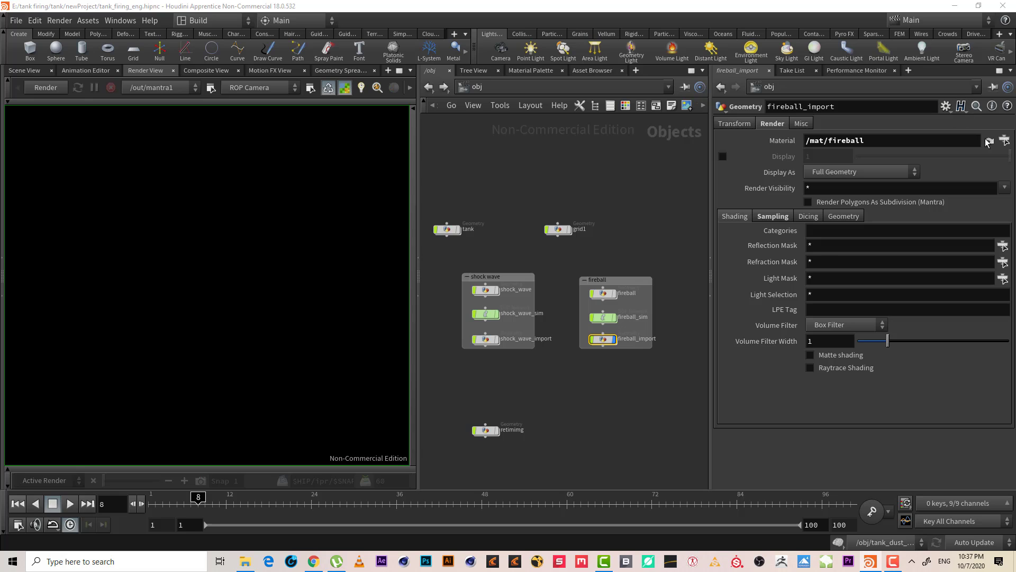
pyautogui.click(989, 141)
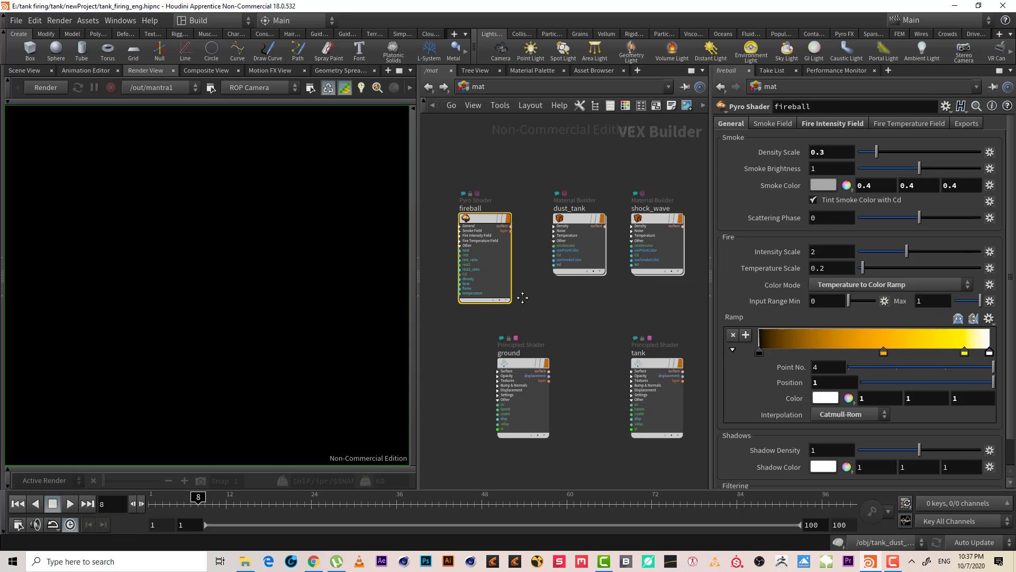
pyautogui.click(39, 87)
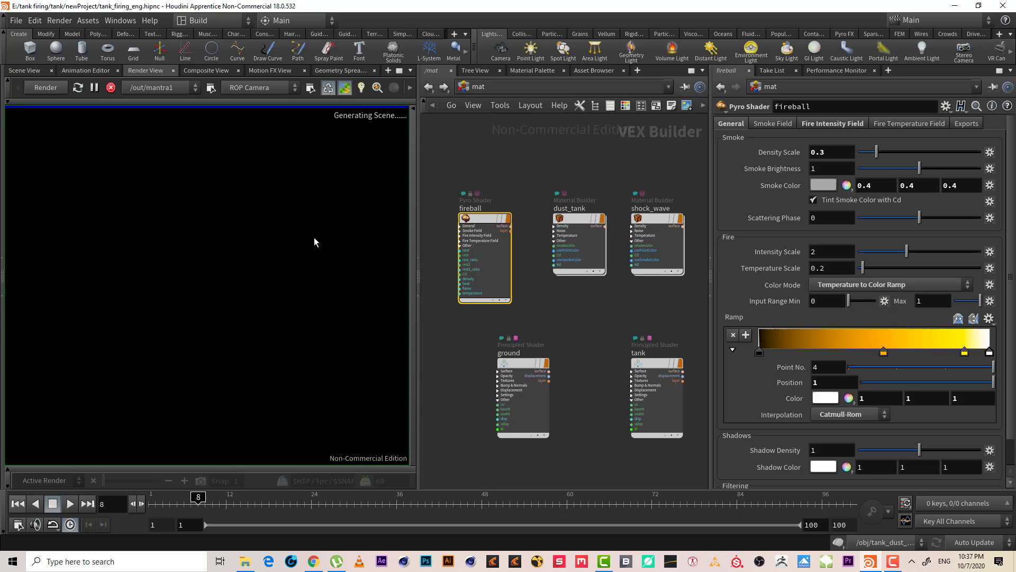
pyautogui.click(892, 561)
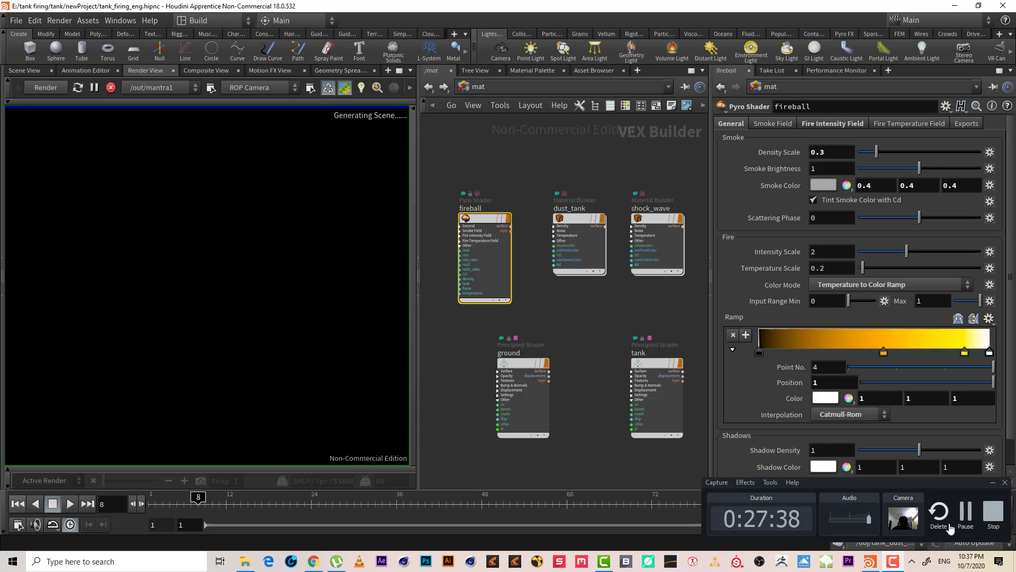
pyautogui.click(966, 512)
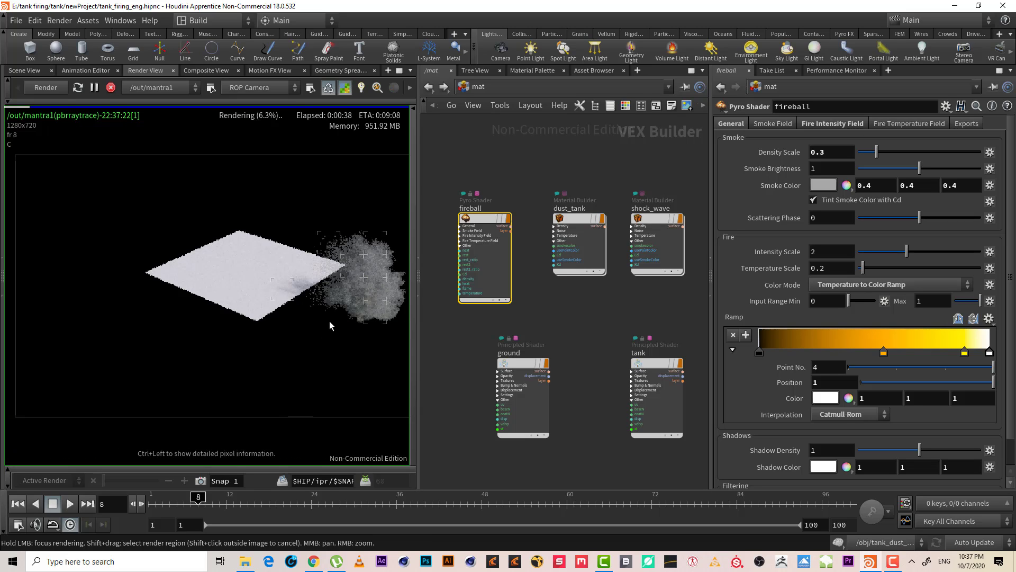
# Move the timeline to frame 4 to preview the fireball render close up, and stop the render.
pyautogui.click(170, 500)
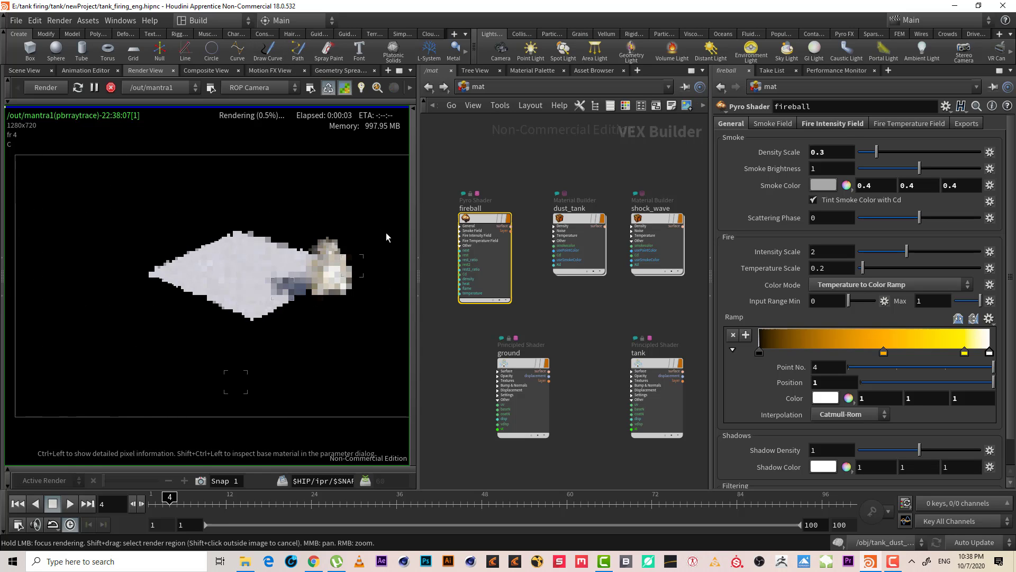
pyautogui.moveTo(300, 304); pyautogui.dragTo(267, 298, button='right')
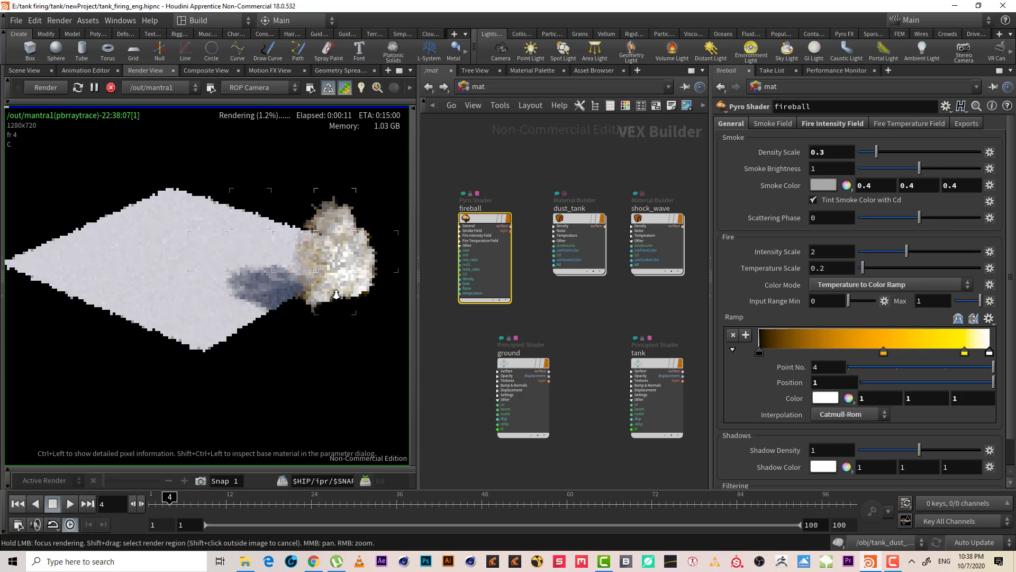
pyautogui.click(111, 88)
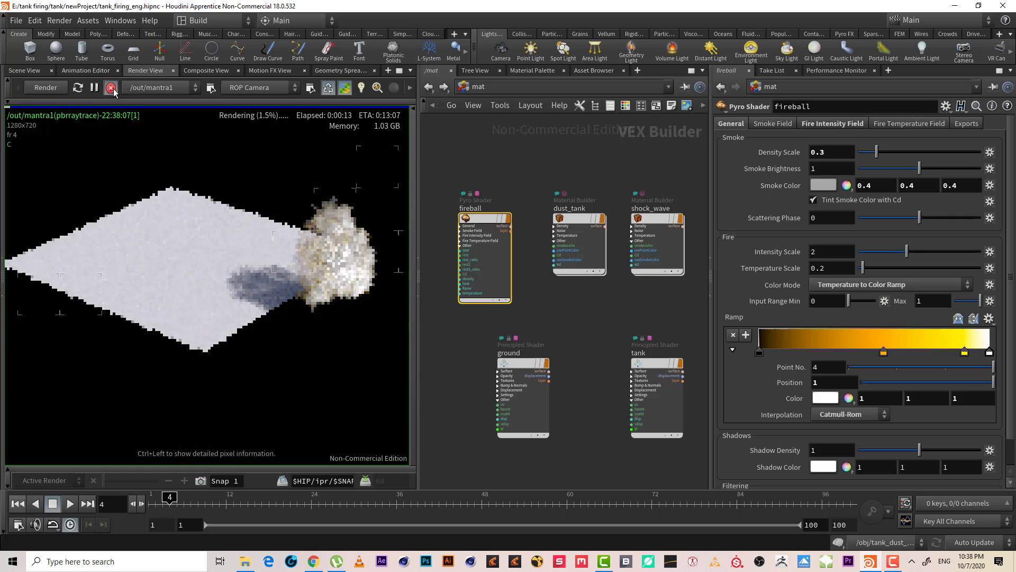
pyautogui.moveTo(262, 195); pyautogui.dragTo(173, 223, button='middle')
pyautogui.scroll(2, 235, 207)
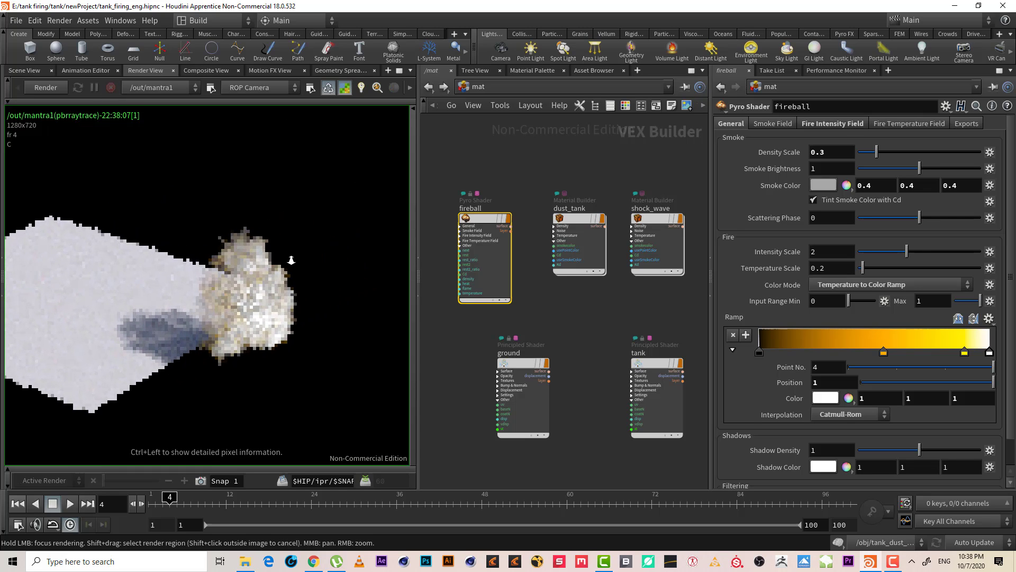
# Return to the object network and inspect grid1 to check whether it is the source of the rendered plane.
pyautogui.click(479, 86)
pyautogui.click(524, 146)
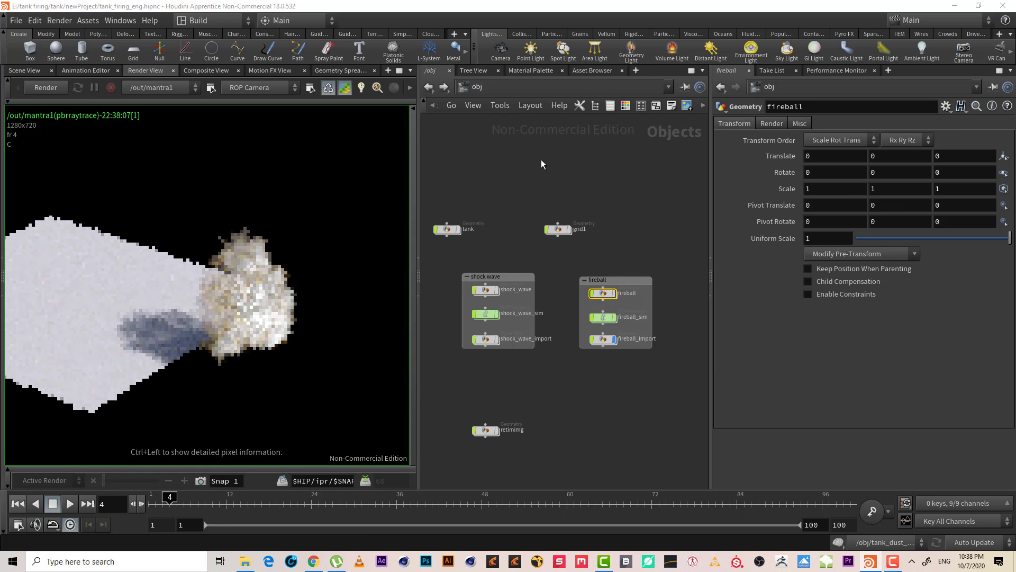
pyautogui.moveTo(577, 386); pyautogui.dragTo(624, 364, button='middle')
pyautogui.moveTo(624, 364); pyautogui.dragTo(635, 391, button='right')
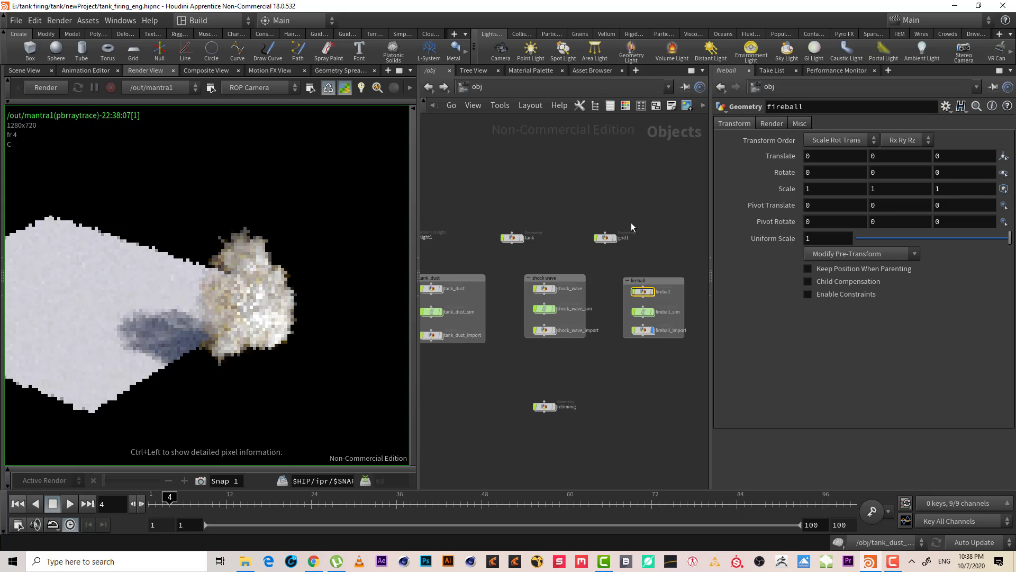
pyautogui.doubleClick(606, 238)
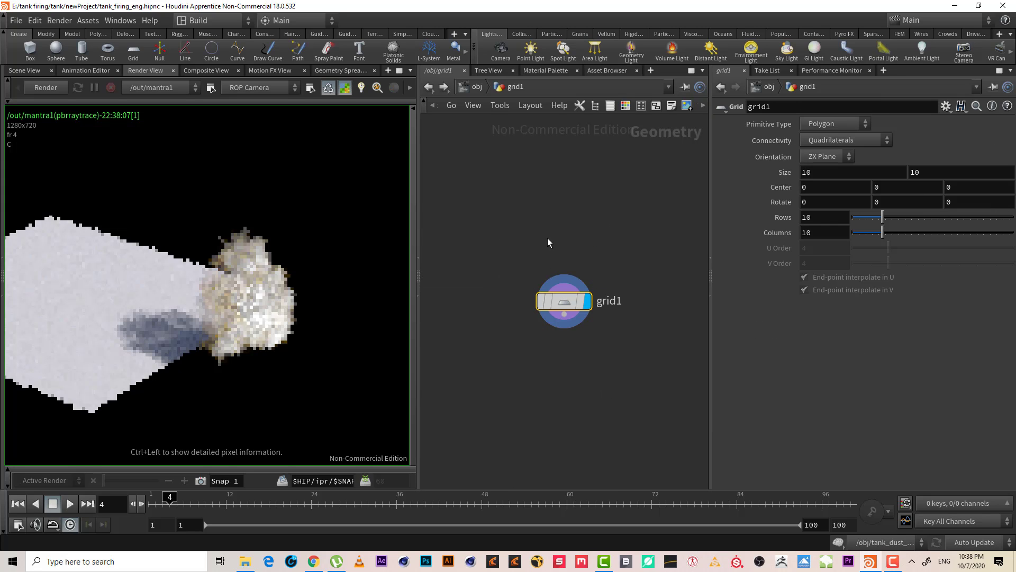
pyautogui.click(474, 87)
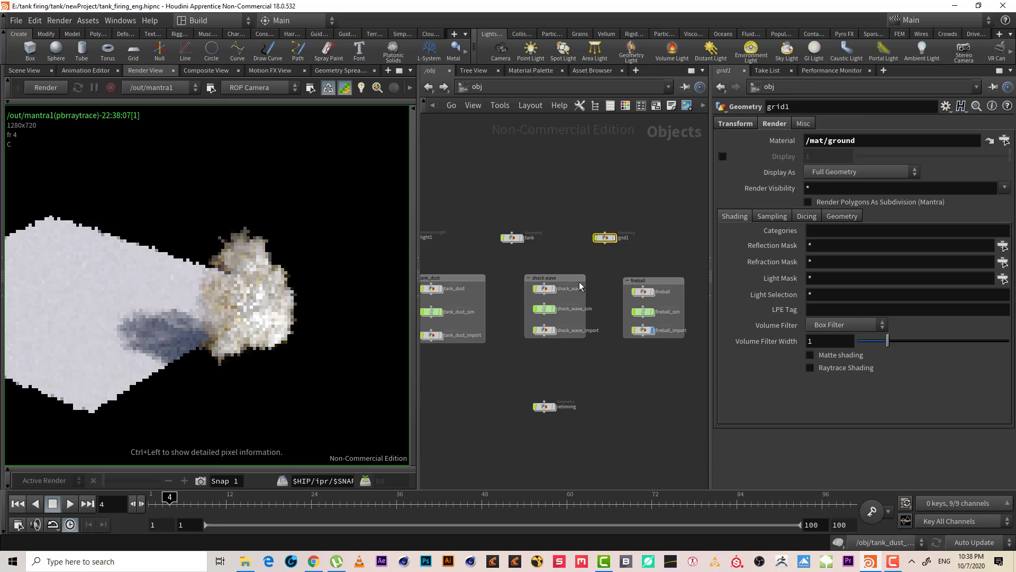
pyautogui.moveTo(656, 414); pyautogui.dragTo(673, 370, button='middle')
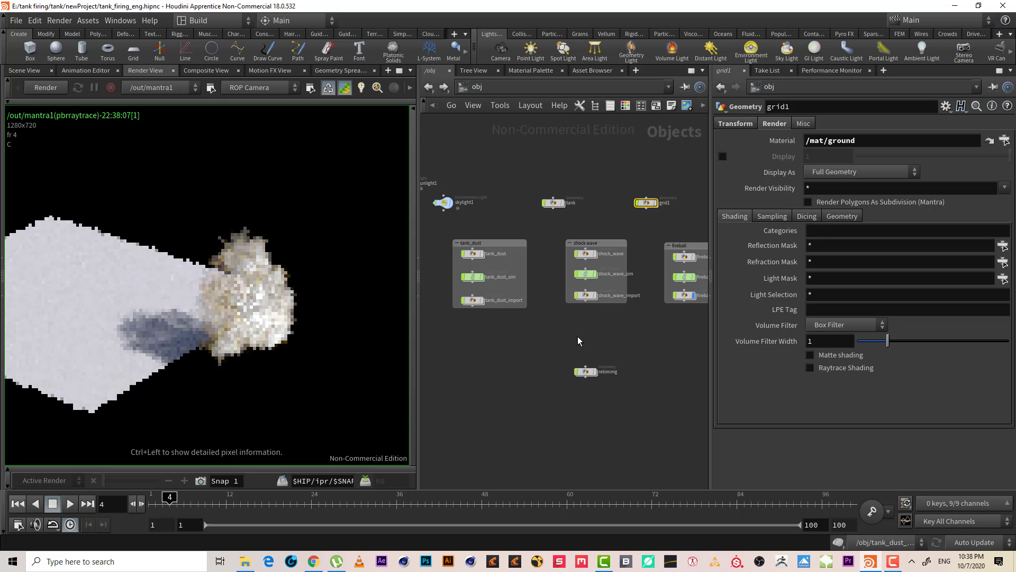
# Hide fireball_import and render frame 4 again to isolate the unwanted plane.
pyautogui.scroll(3, 606, 335)
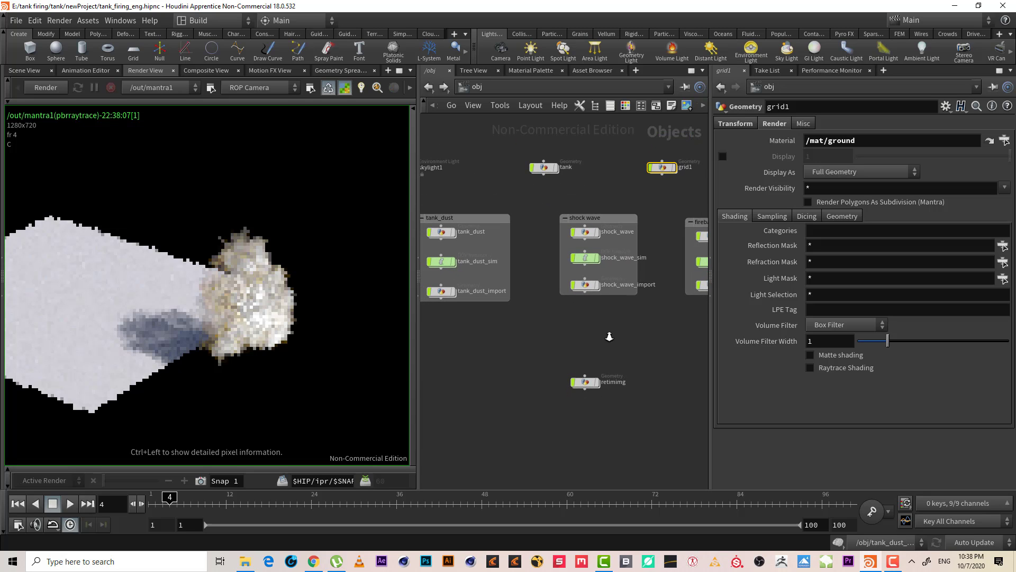
pyautogui.scroll(-3, 609, 336)
pyautogui.scroll(2, 613, 344)
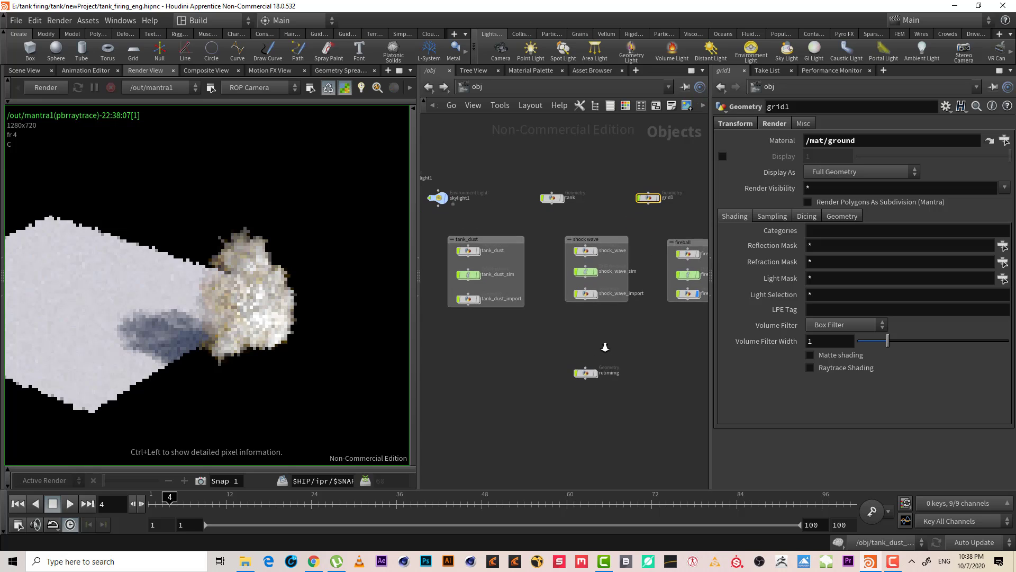
pyautogui.moveTo(634, 335); pyautogui.dragTo(556, 347, button='middle')
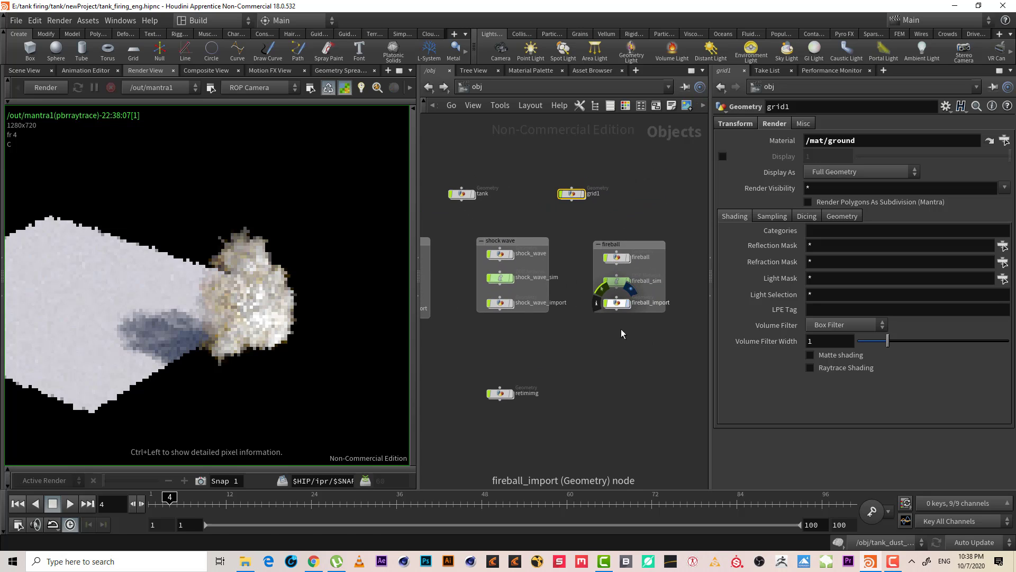
pyautogui.click(46, 86)
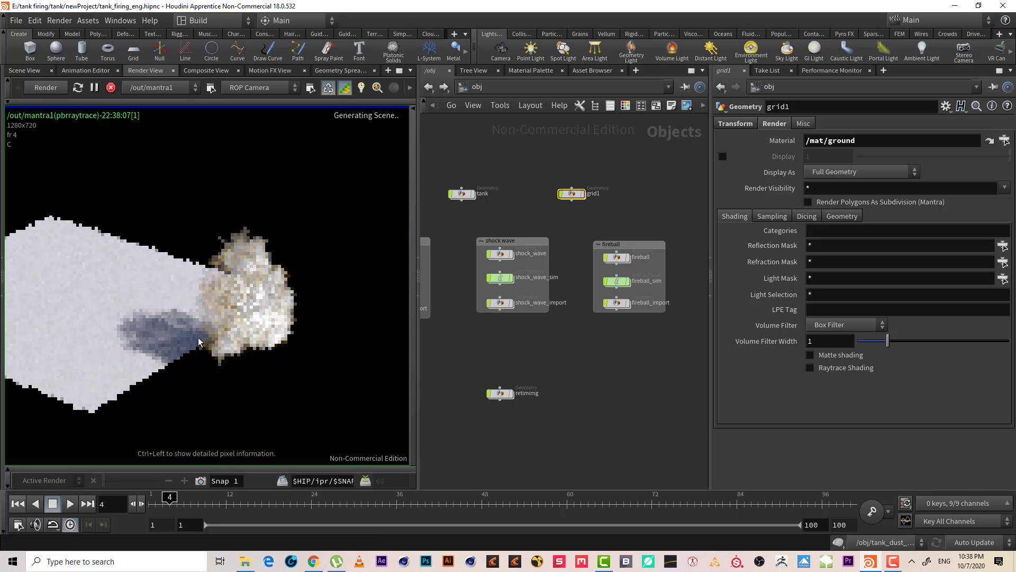
pyautogui.click(911, 561)
pyautogui.click(891, 561)
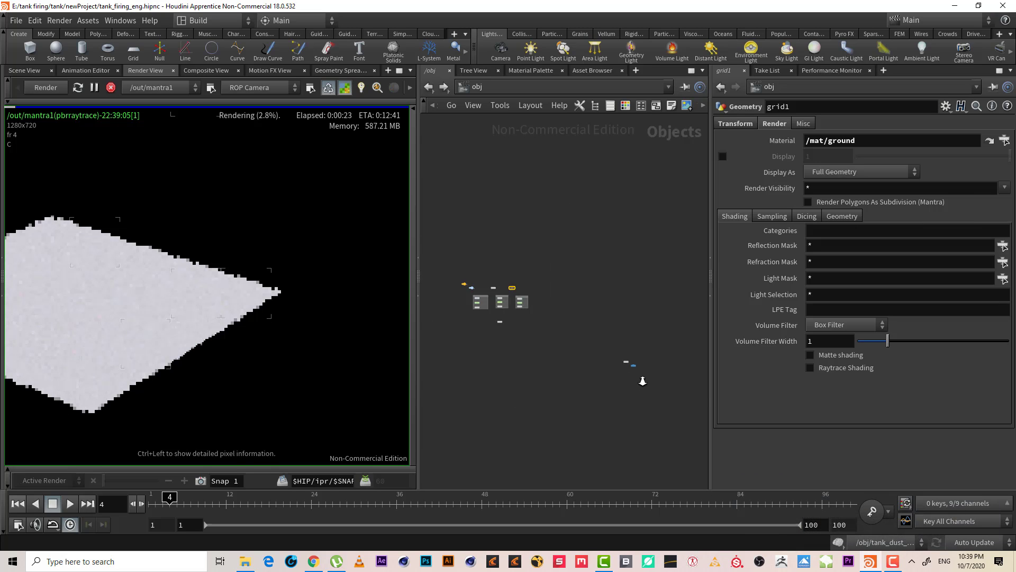
# Move the distant grid2 and cam1 nodes next to the other objects in the network.
pyautogui.scroll(8, 643, 381)
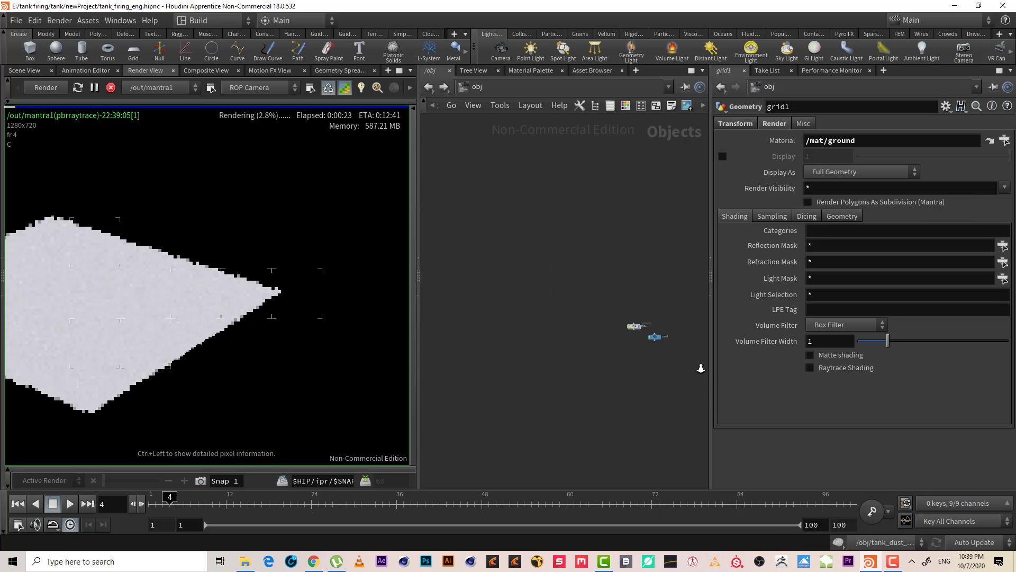
pyautogui.scroll(-6, 650, 393)
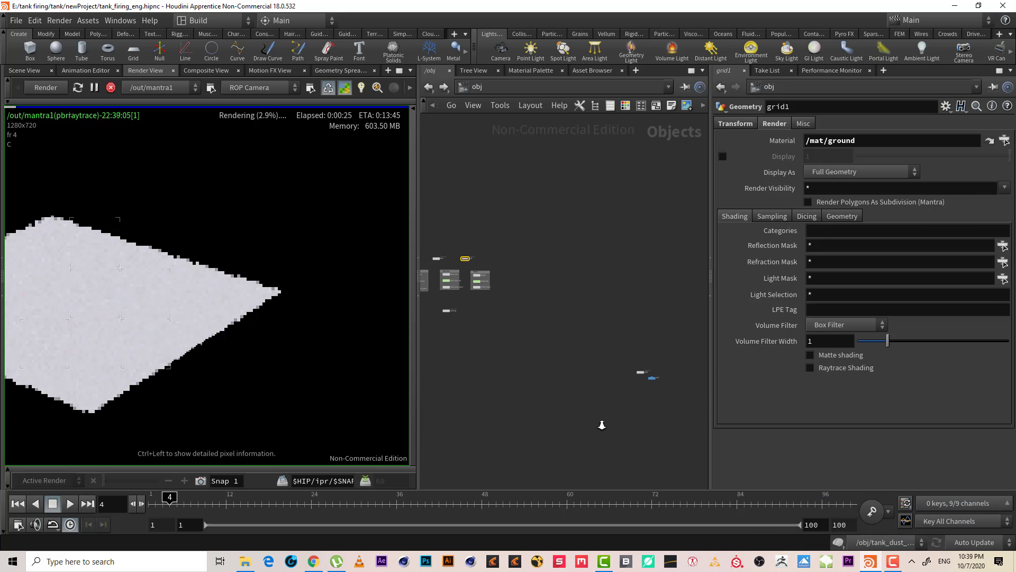
pyautogui.moveTo(668, 399); pyautogui.dragTo(493, 321)
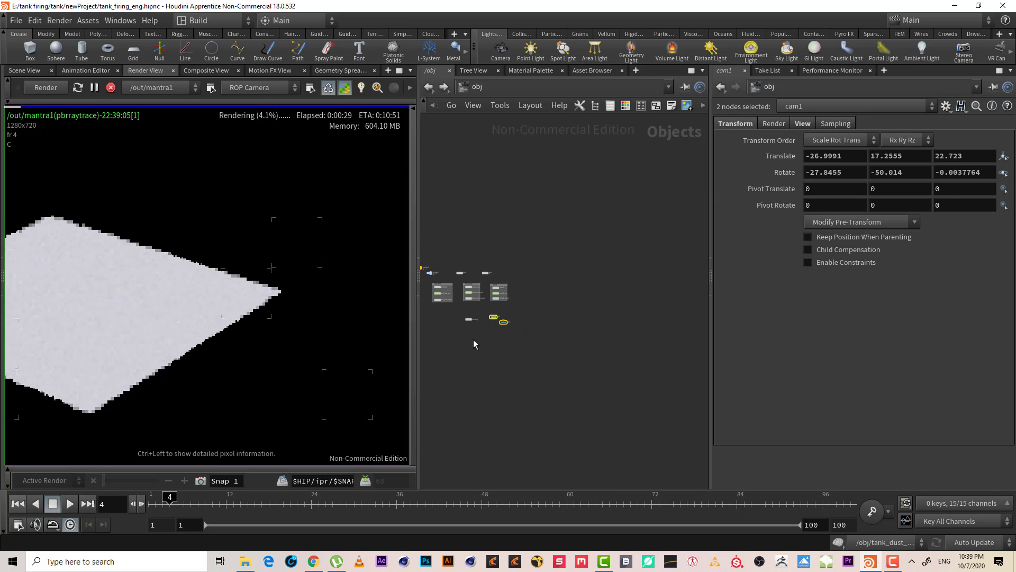
# Delete the stray grid2 geometry object beside cam1.
pyautogui.scroll(7, 474, 340)
pyautogui.moveTo(553, 325); pyautogui.dragTo(551, 449, button='middle')
pyautogui.click(547, 379)
pyautogui.click(556, 342)
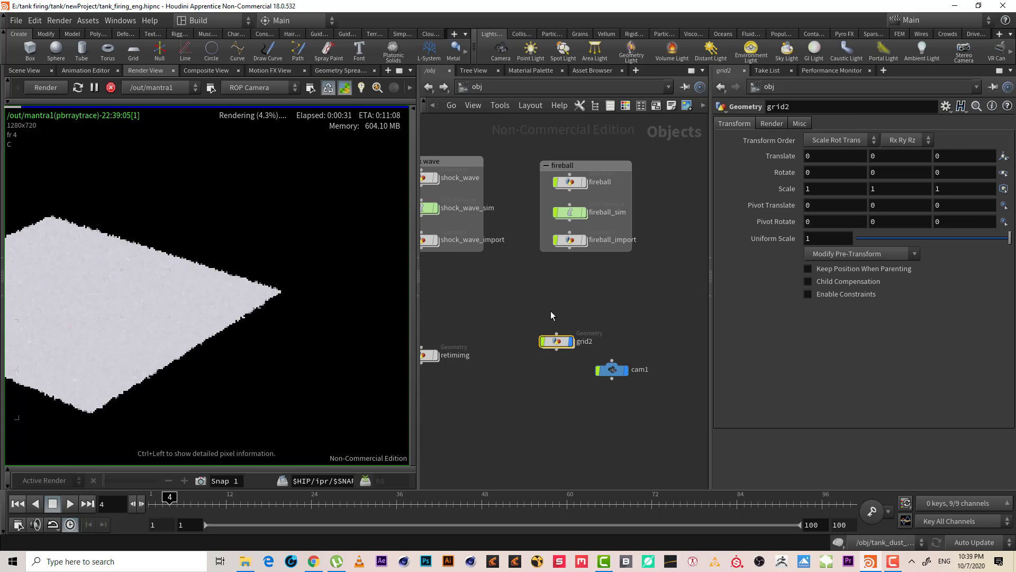
pyautogui.press('Delete')
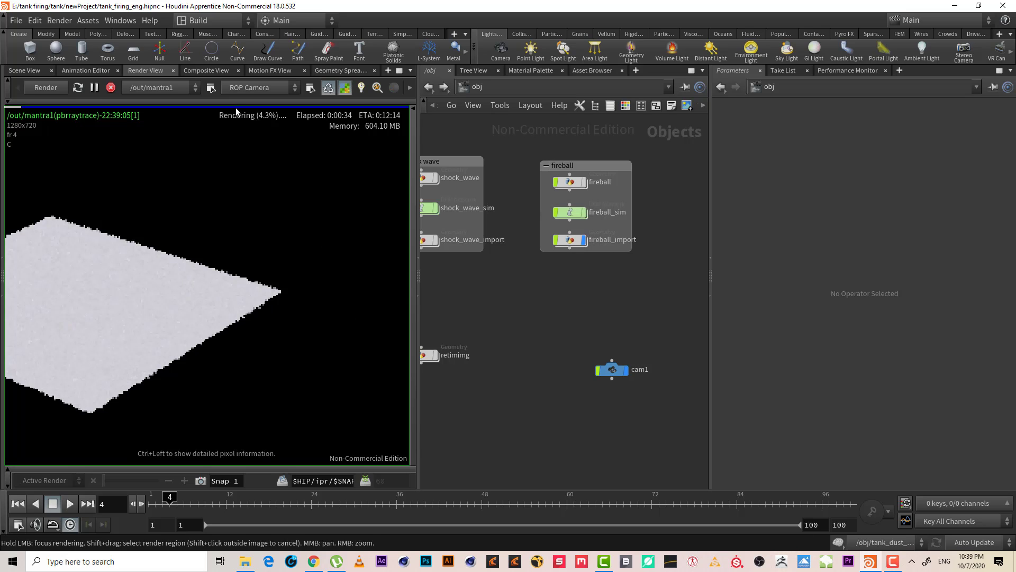
# Restart the render of frame 4 with fireball_import displayed again and without the plane.
pyautogui.click(52, 93)
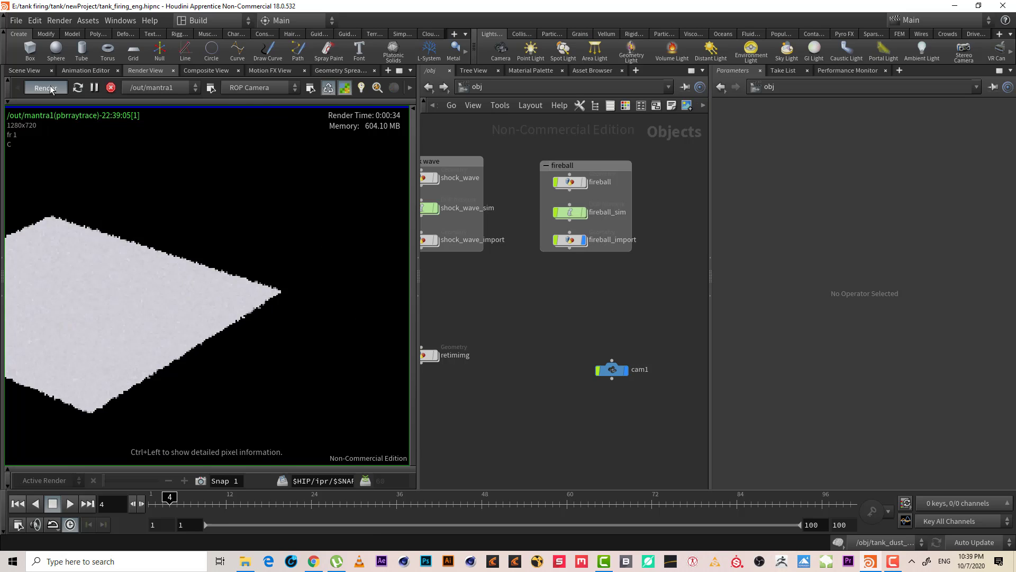
pyautogui.click(47, 90)
pyautogui.click(893, 561)
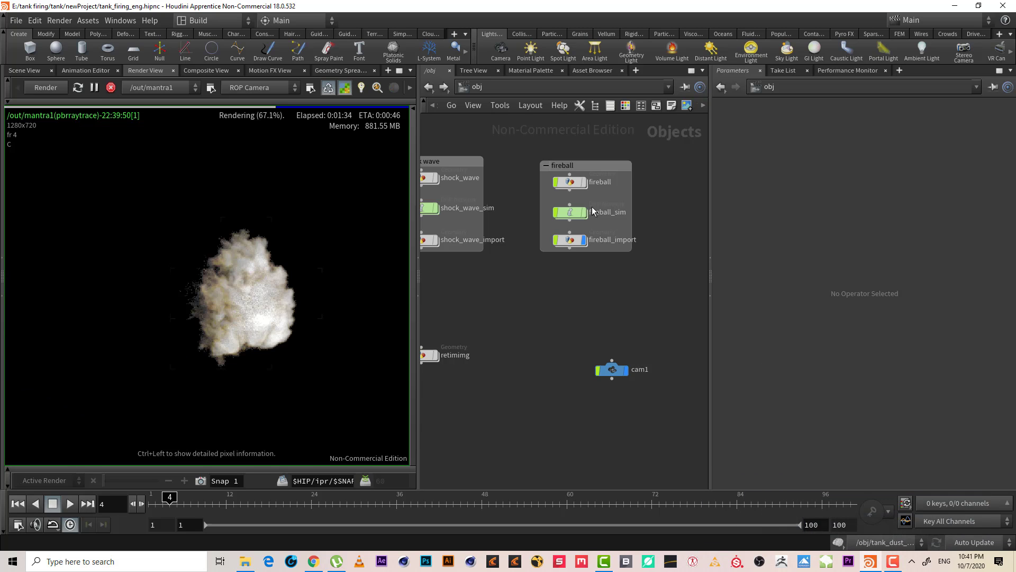
pyautogui.moveTo(561, 274); pyautogui.dragTo(587, 290, button='middle')
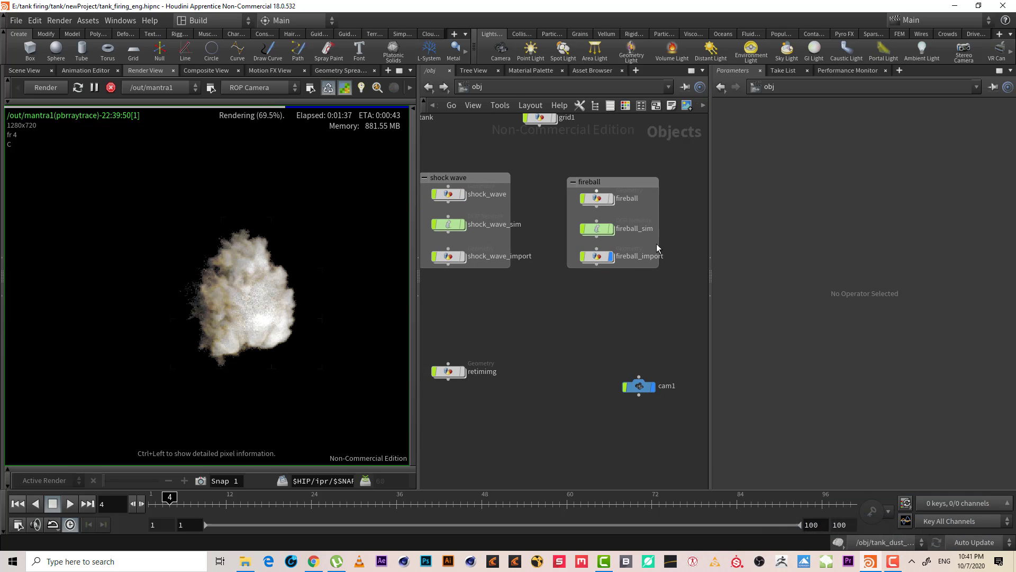
# In the fireball shader assigned to fireball_import, enable Fit to Range on the fire temperature field with a source range maximum of 3.
pyautogui.click(596, 256)
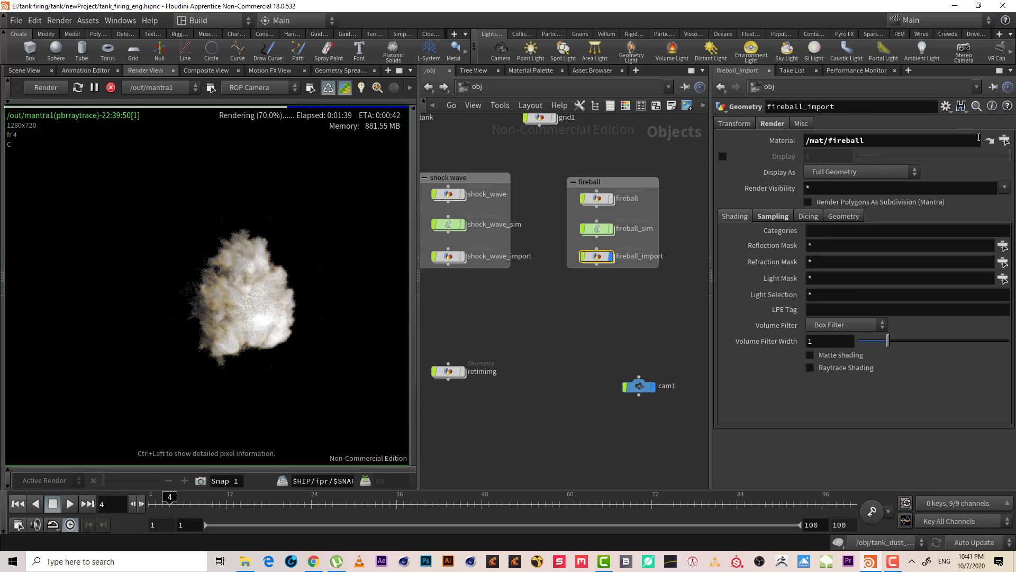
pyautogui.click(990, 141)
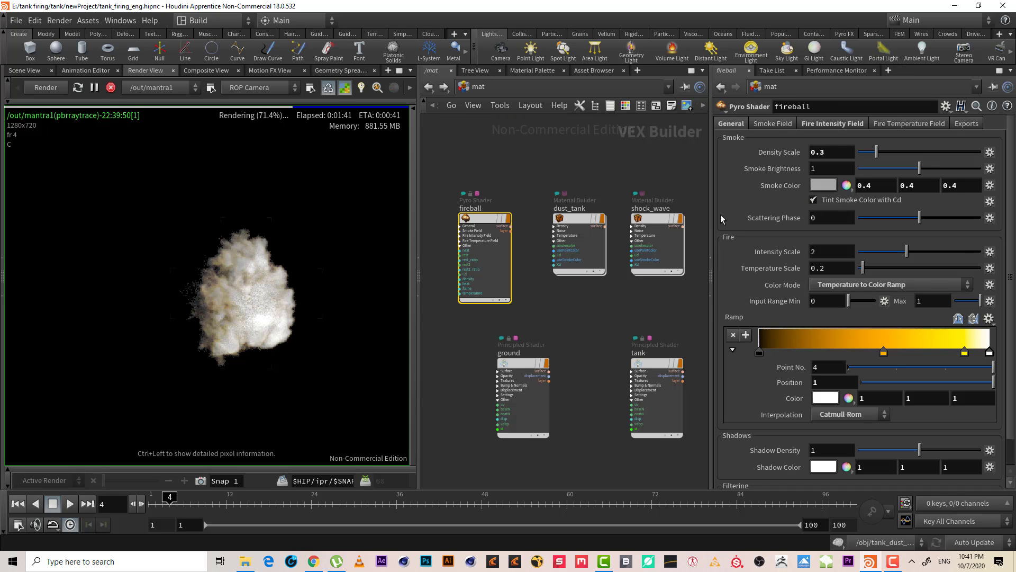
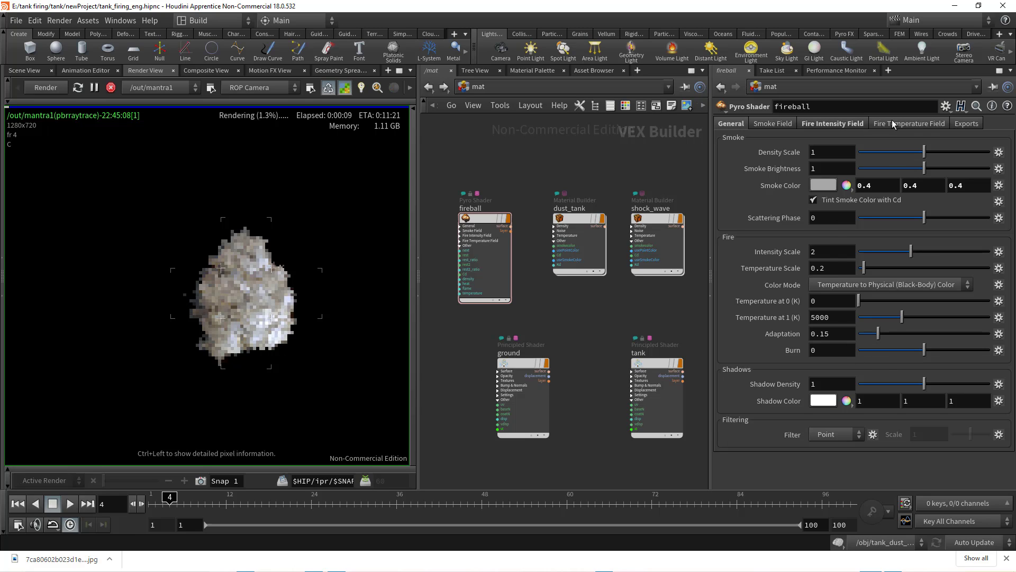
pyautogui.click(837, 124)
pyautogui.click(760, 154)
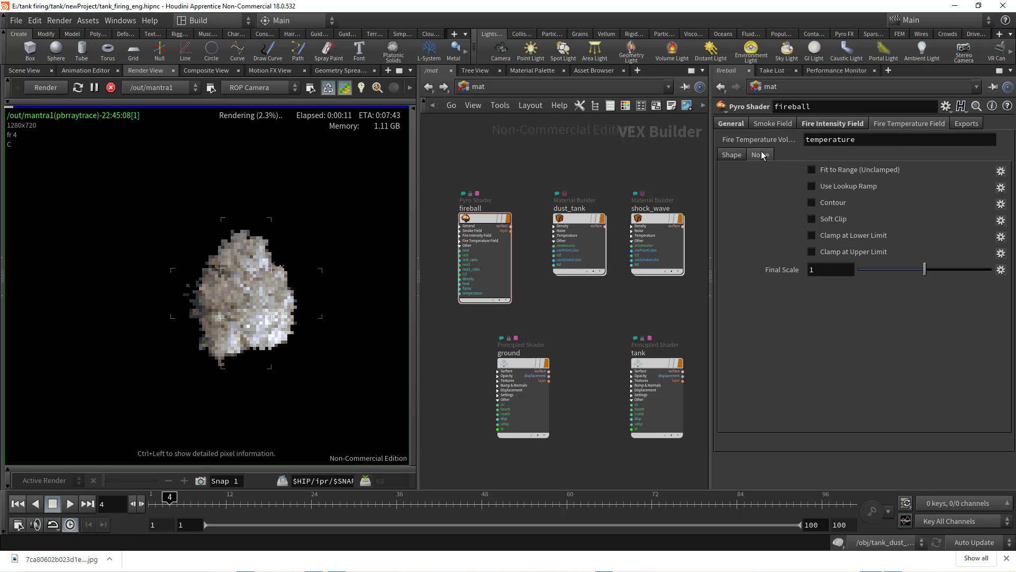
pyautogui.hotkey('alt', 'Tab')
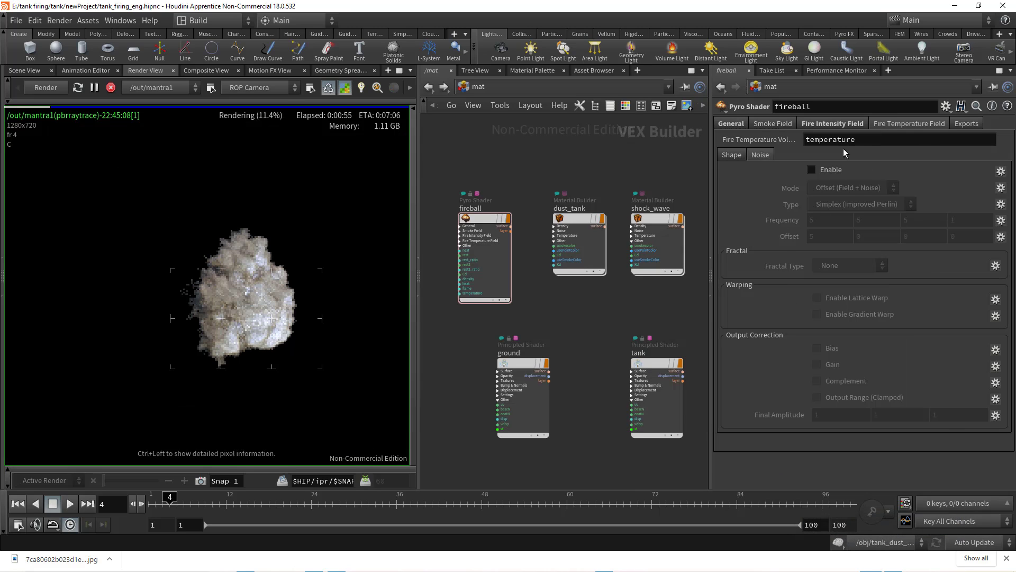
pyautogui.click(731, 158)
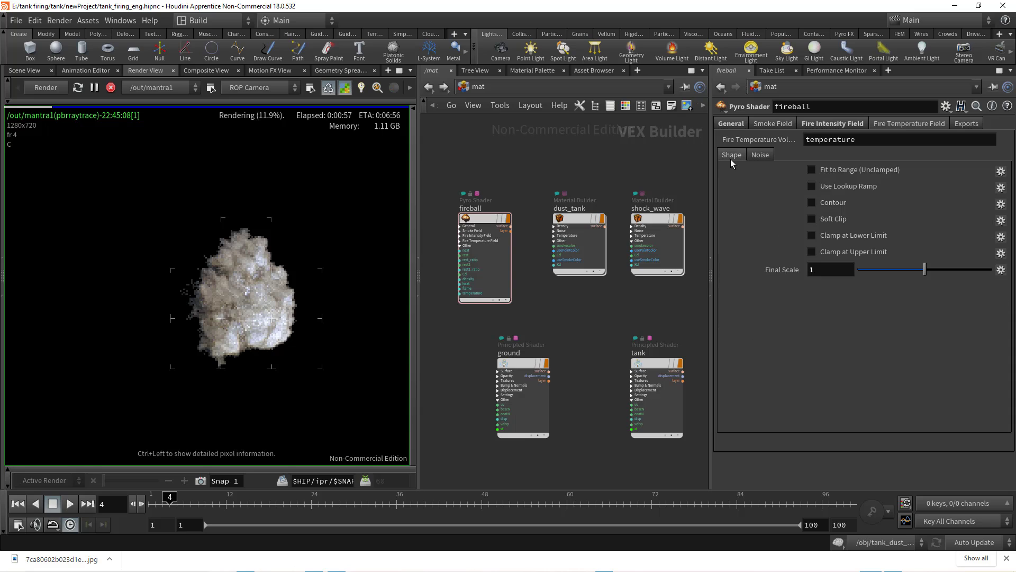
pyautogui.click(868, 169)
pyautogui.click(926, 187)
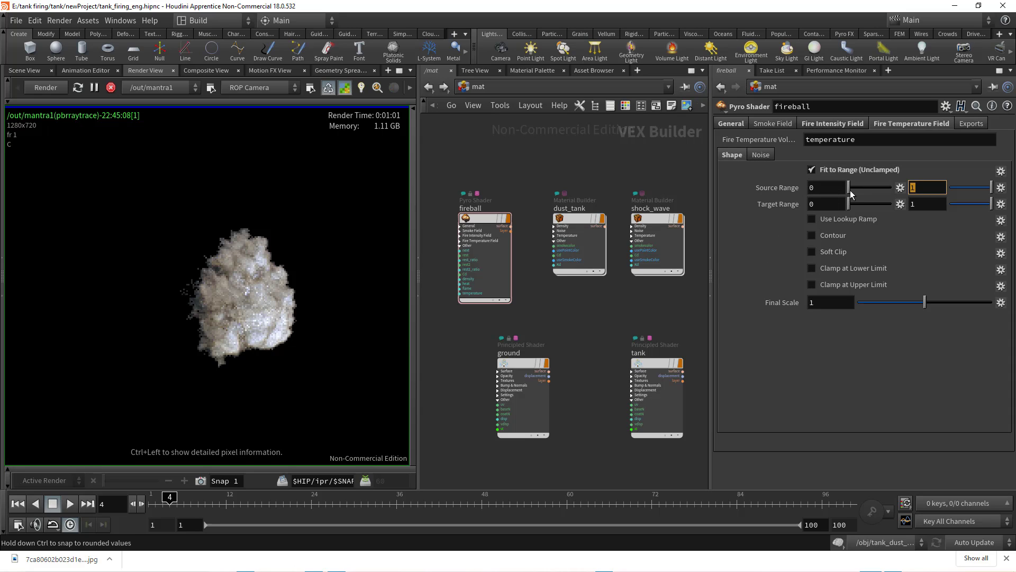
pyautogui.write('3')
pyautogui.press('Return')
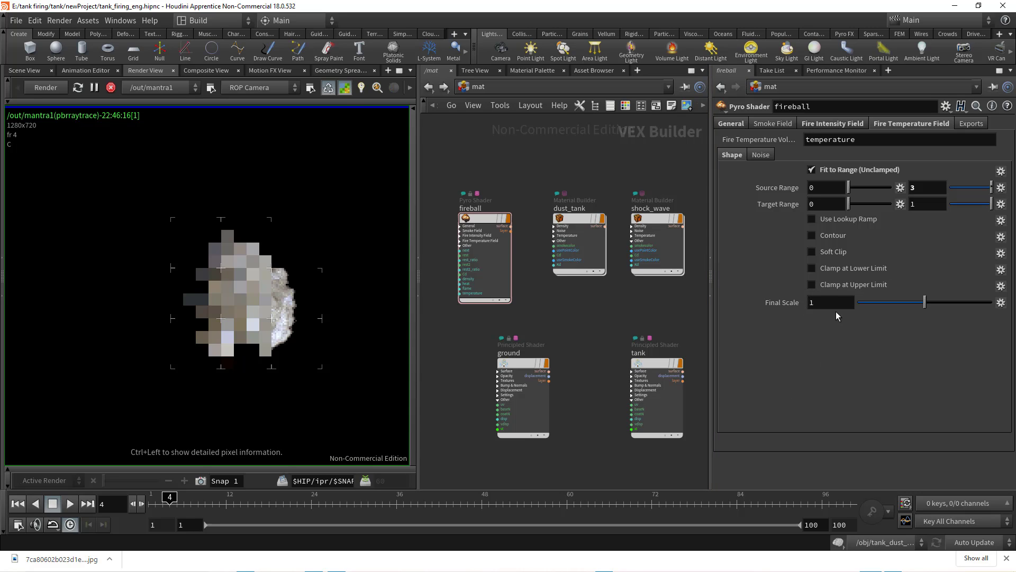
# Set the fireball shader's fire Temperature Scale to 1.
pyautogui.click(741, 123)
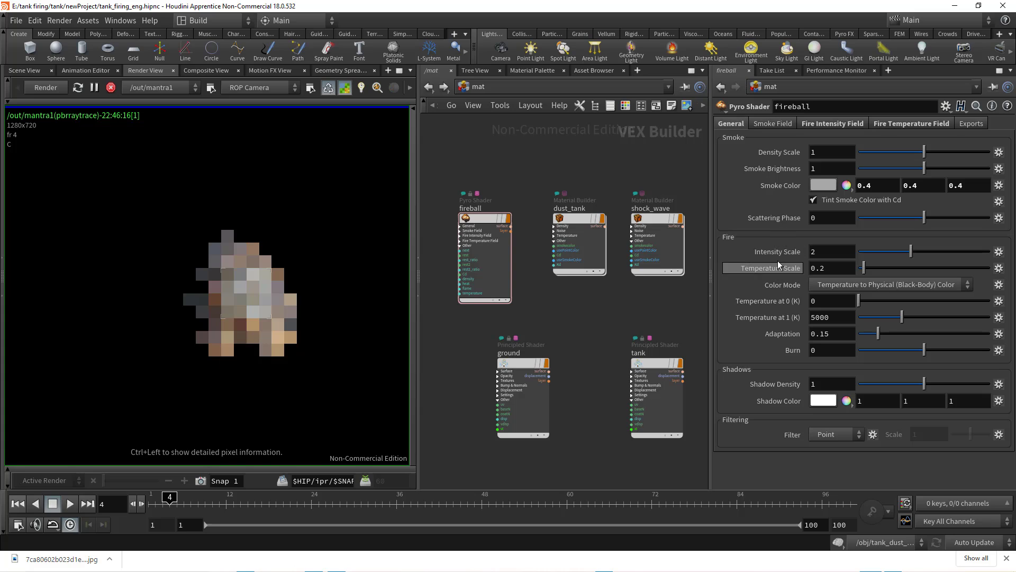
pyautogui.moveTo(839, 267); pyautogui.dragTo(801, 271)
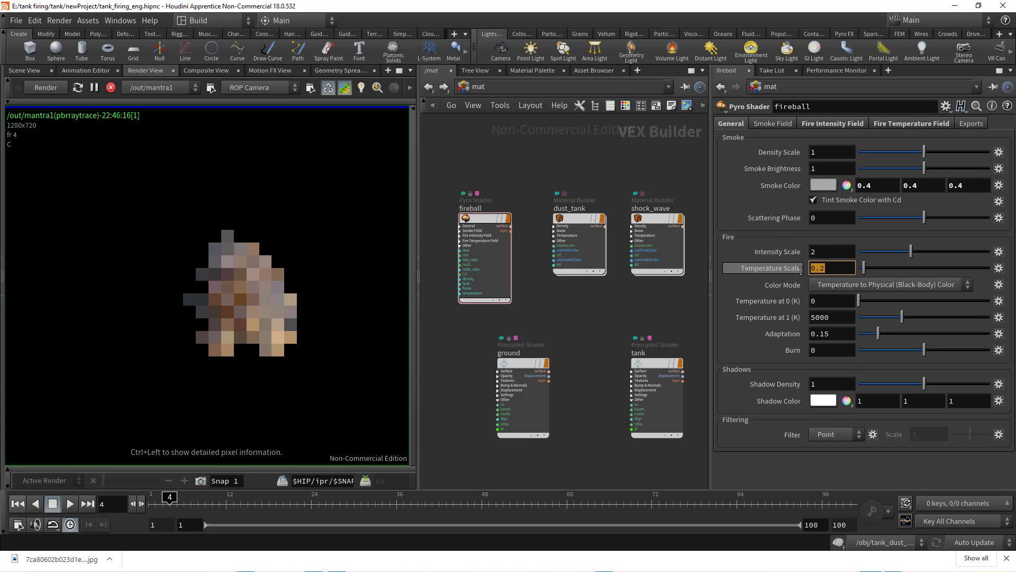
pyautogui.write('1')
pyautogui.press('Return')
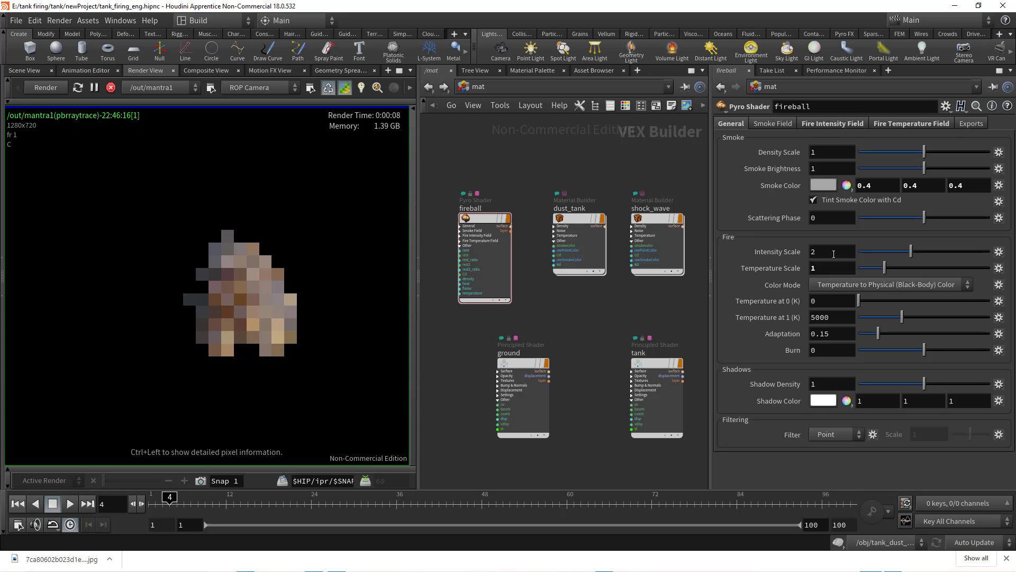
# Test source range maximums of 5, 10 and 15 on the fire temperature field against the live render.
pyautogui.click(884, 125)
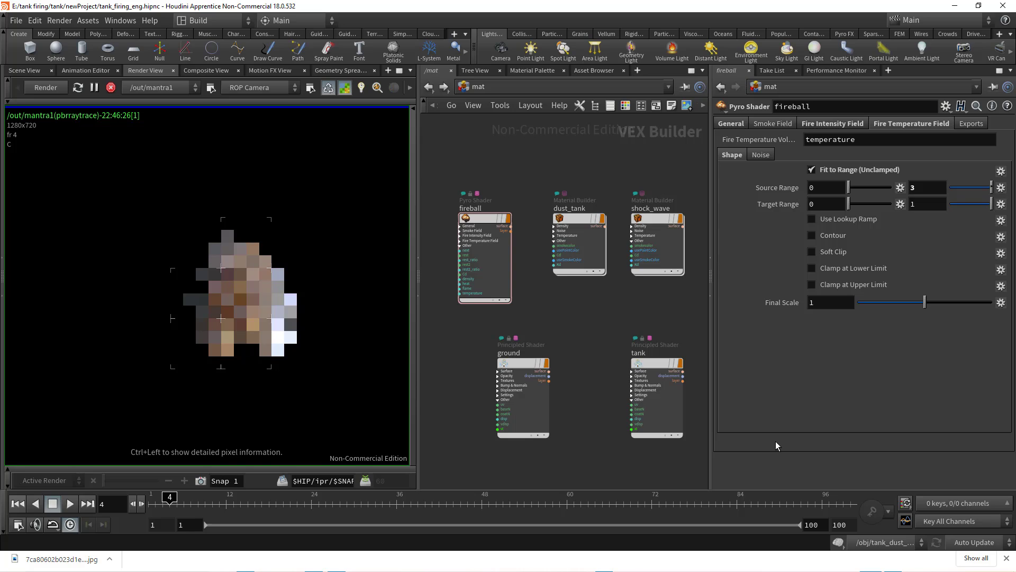
pyautogui.click(921, 187)
pyautogui.moveTo(930, 186); pyautogui.dragTo(888, 184)
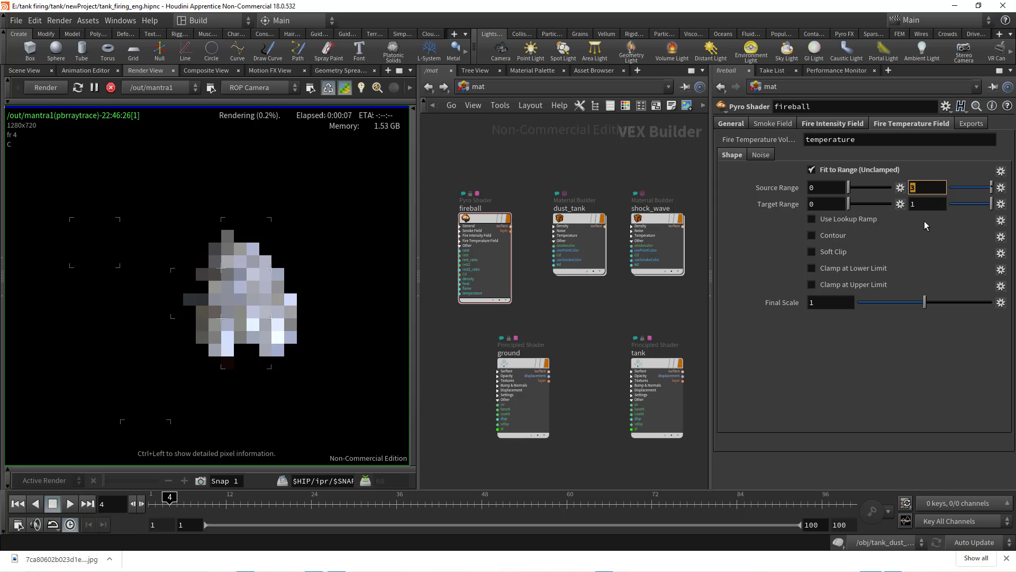
pyautogui.write('5')
pyautogui.press('Return')
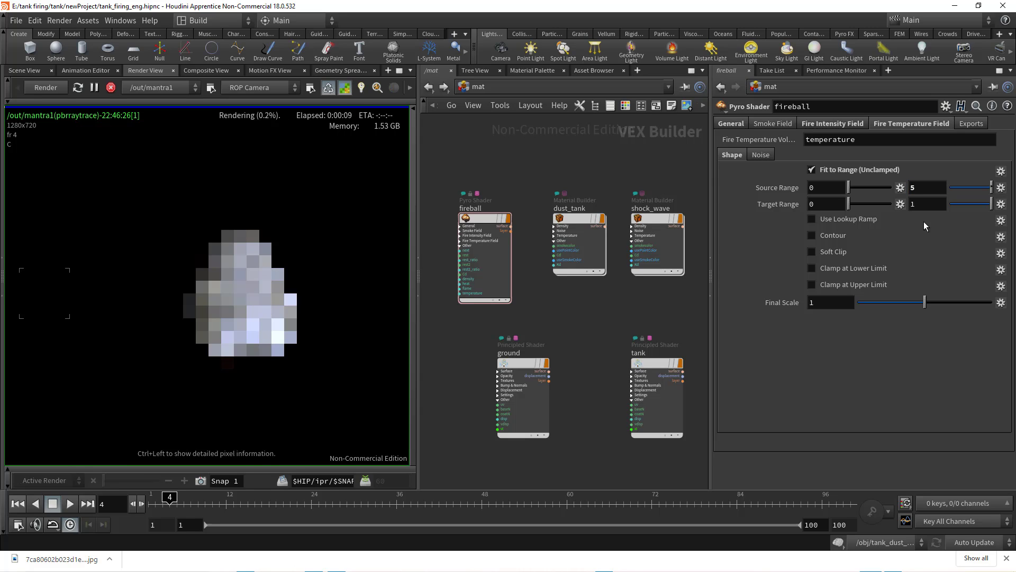
pyautogui.click(913, 187)
pyautogui.write('10')
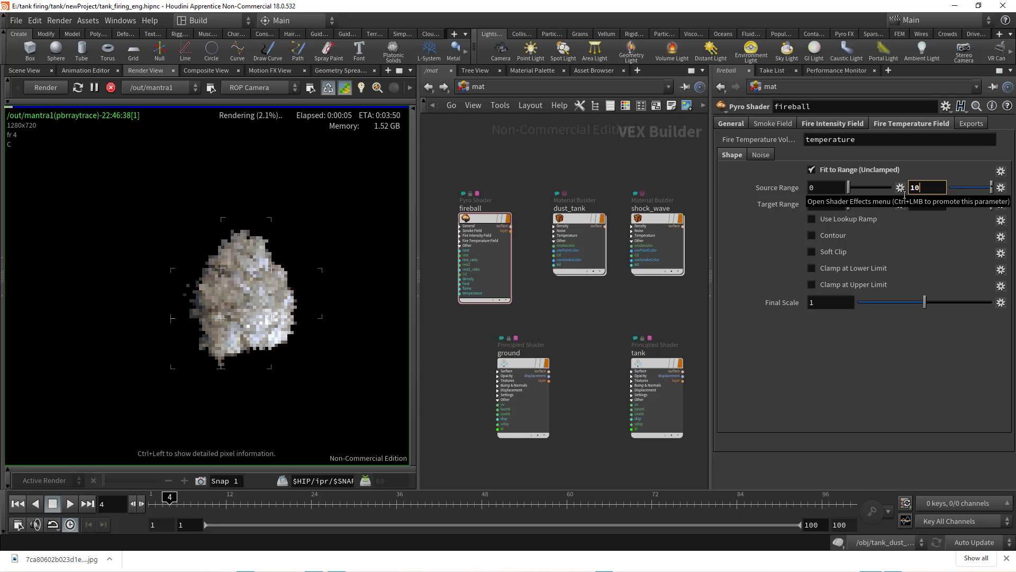
pyautogui.press('Return')
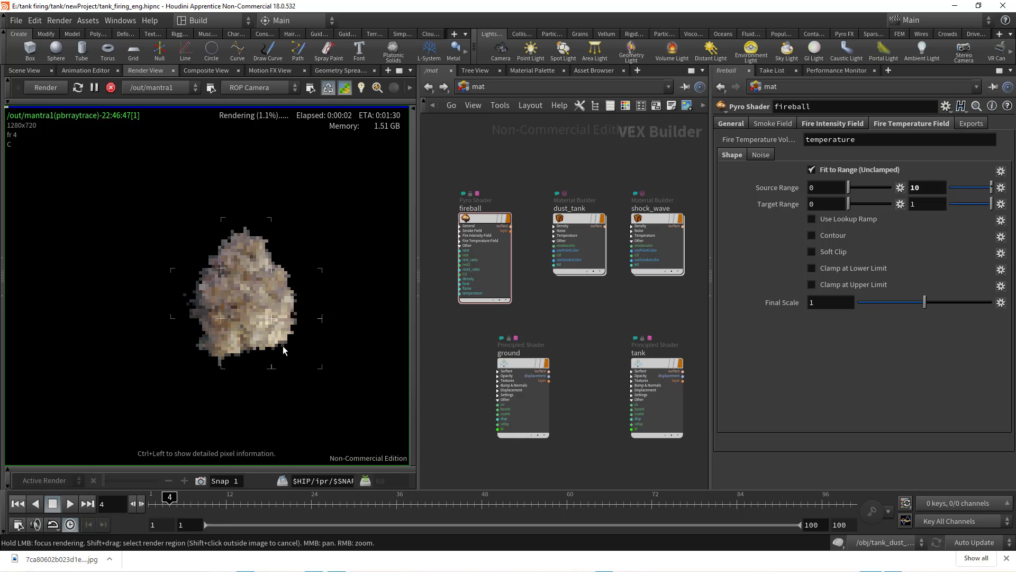
pyautogui.click(919, 188)
pyautogui.write('15')
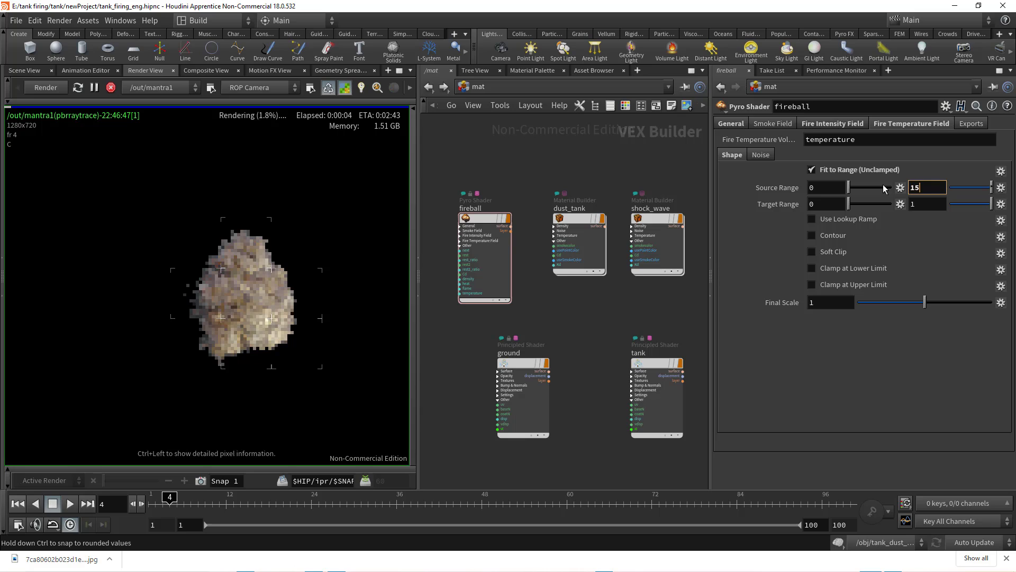
pyautogui.press('Return')
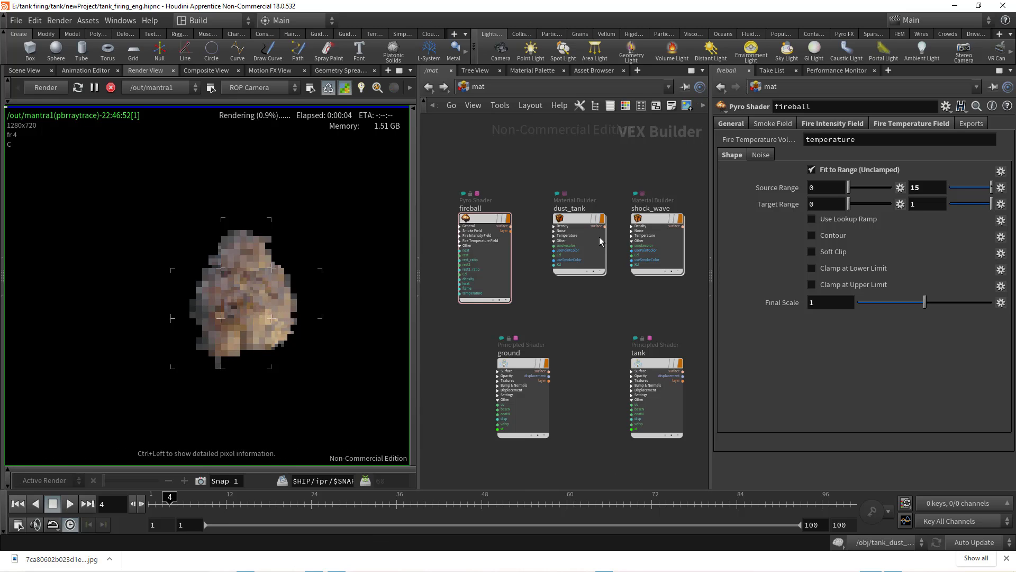
# Set the fire temperature field's source range maximum to 20.
pyautogui.click(929, 188)
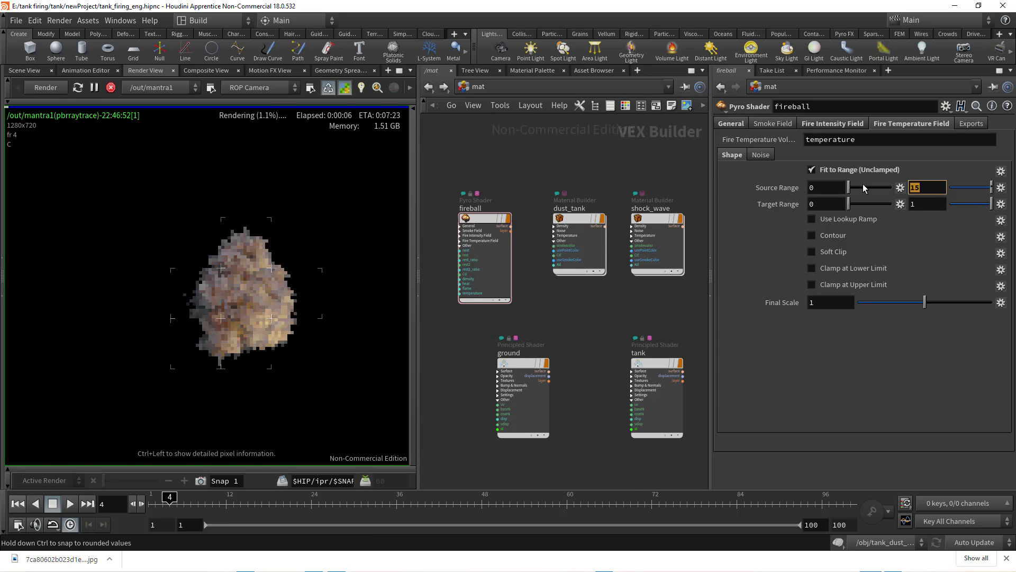
pyautogui.write('20')
pyautogui.press('Return')
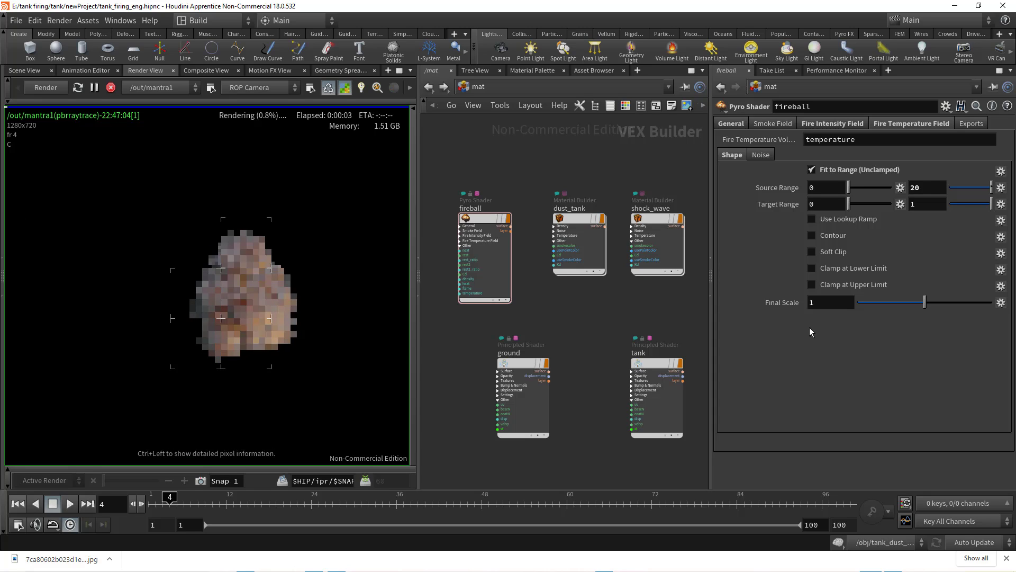
# Set the fireball shader's fire Intensity Scale to 3.
pyautogui.click(727, 123)
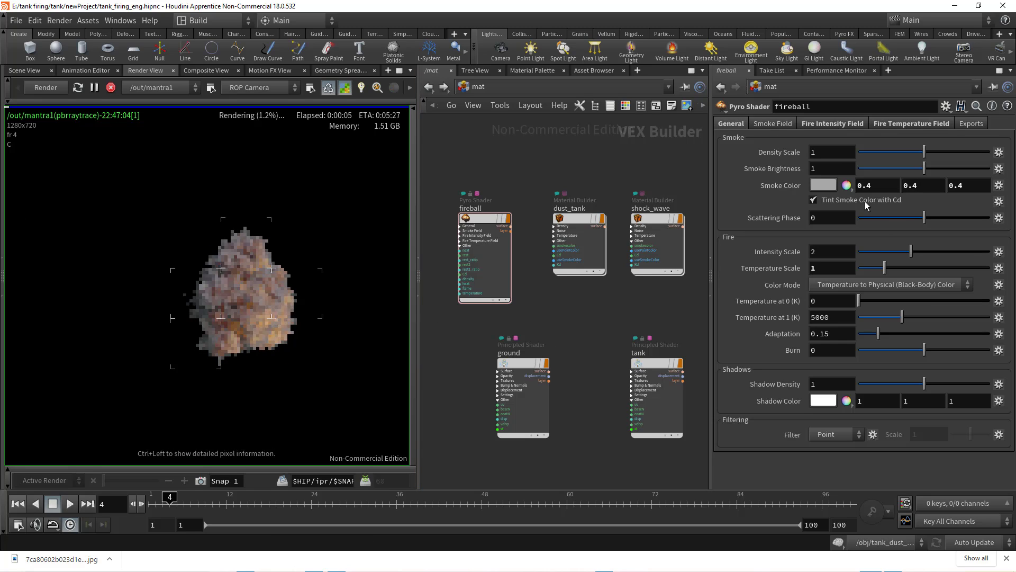
pyautogui.click(818, 257)
pyautogui.press('BackSpace')
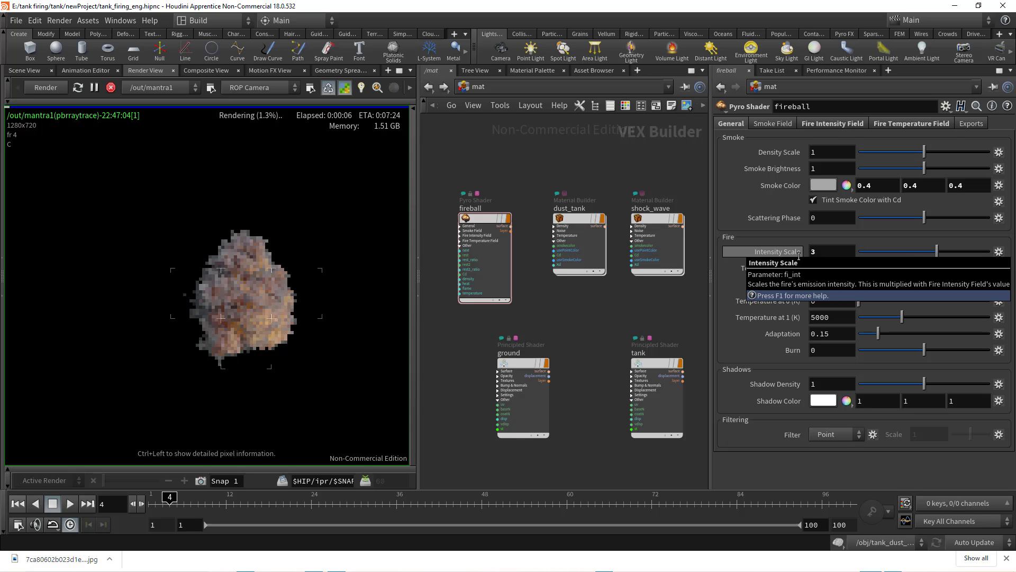
pyautogui.write('3')
pyautogui.press('Return')
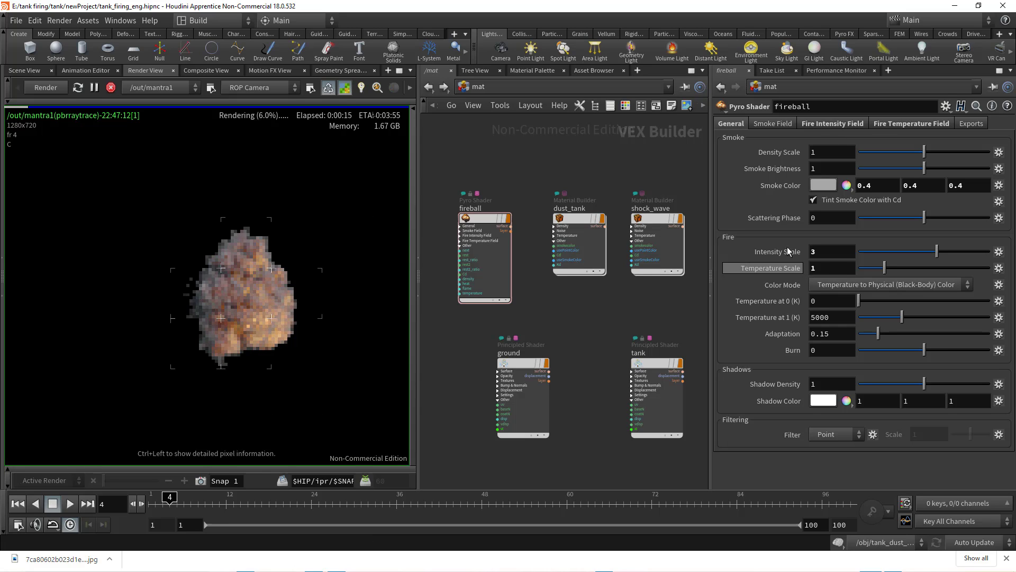
# Check the shader's fire intensity and fire temperature field settings and preview the fireball at frame 2.
pyautogui.click(846, 124)
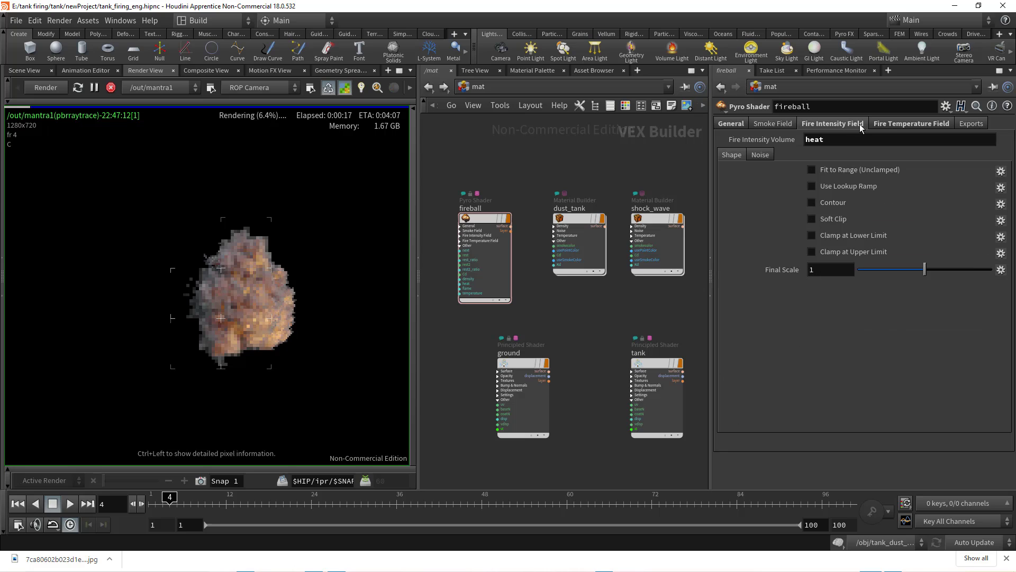
pyautogui.click(882, 126)
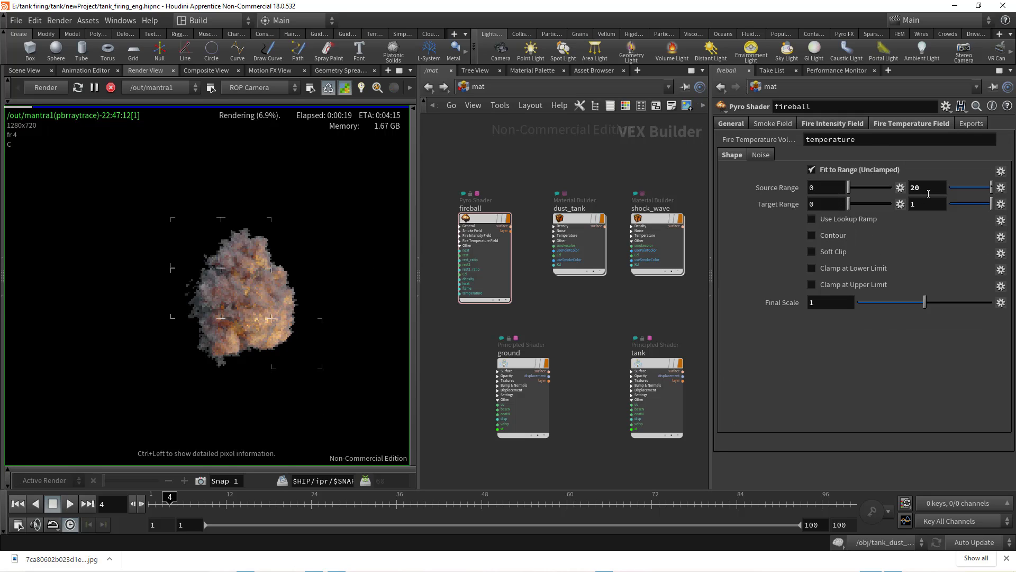
pyautogui.click(156, 502)
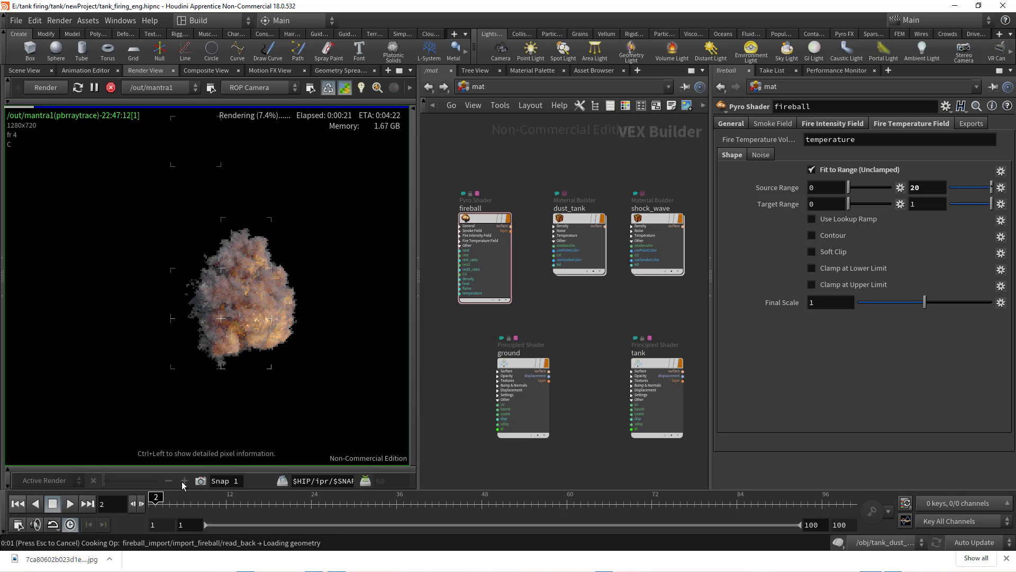
pyautogui.moveTo(854, 483)
pyautogui.click(966, 511)
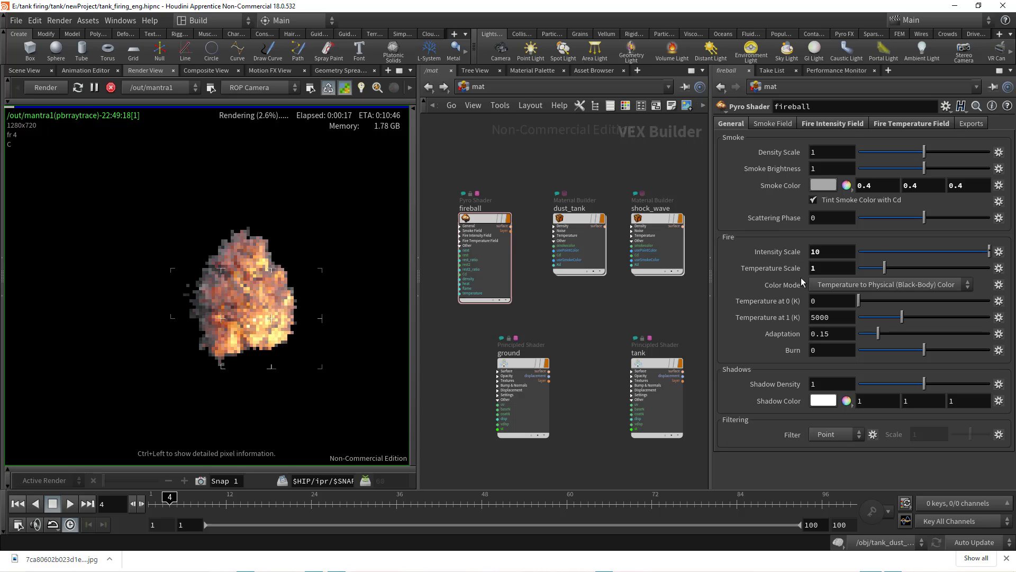
# Return the fire Intensity Scale to 3 and set the Temperature Scale to .5.
pyautogui.keyDown('ctrl'); pyautogui.middleClick(763, 252); pyautogui.keyUp('ctrl')
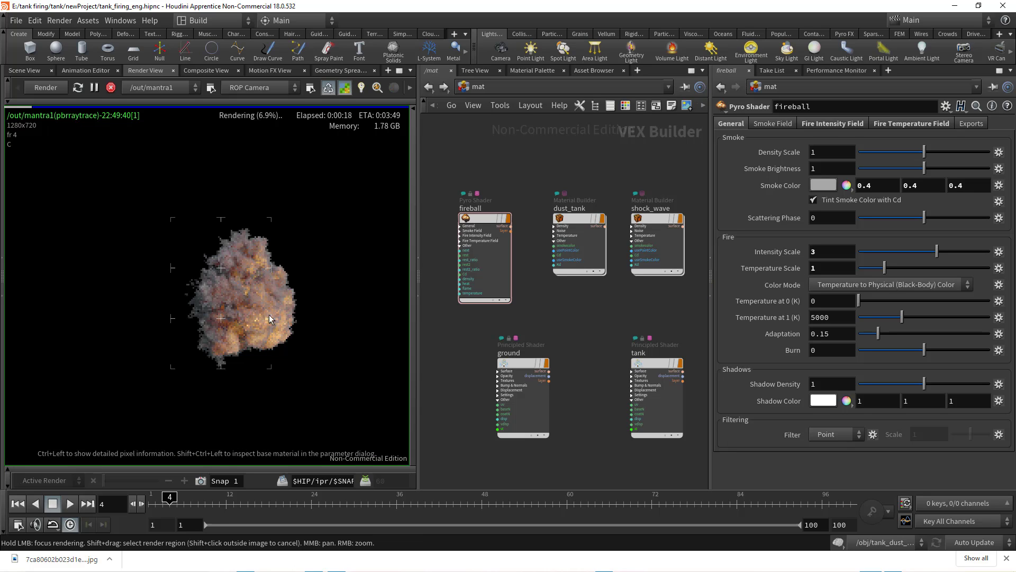
pyautogui.click(829, 267)
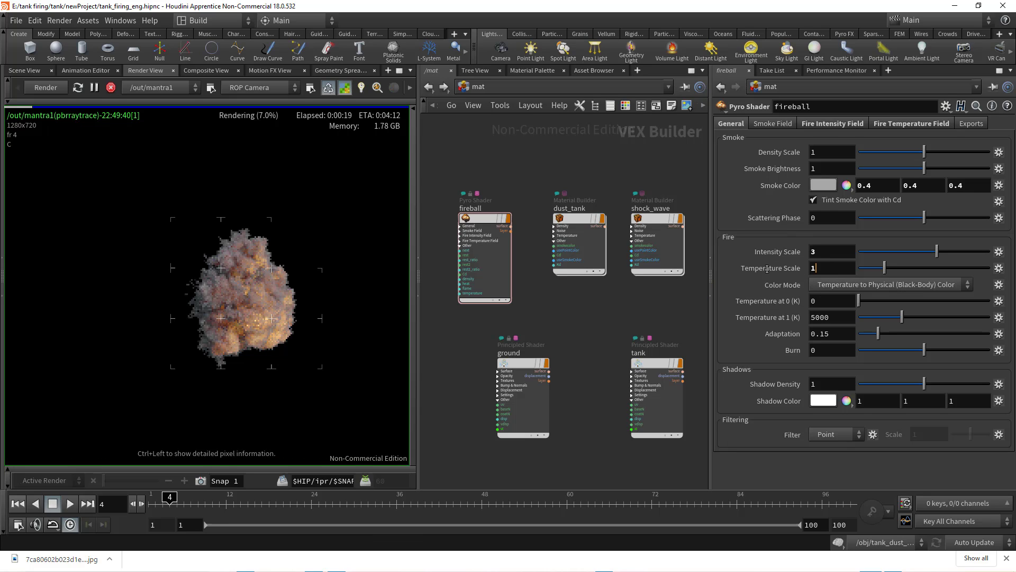
pyautogui.write('.5')
pyautogui.press('Return')
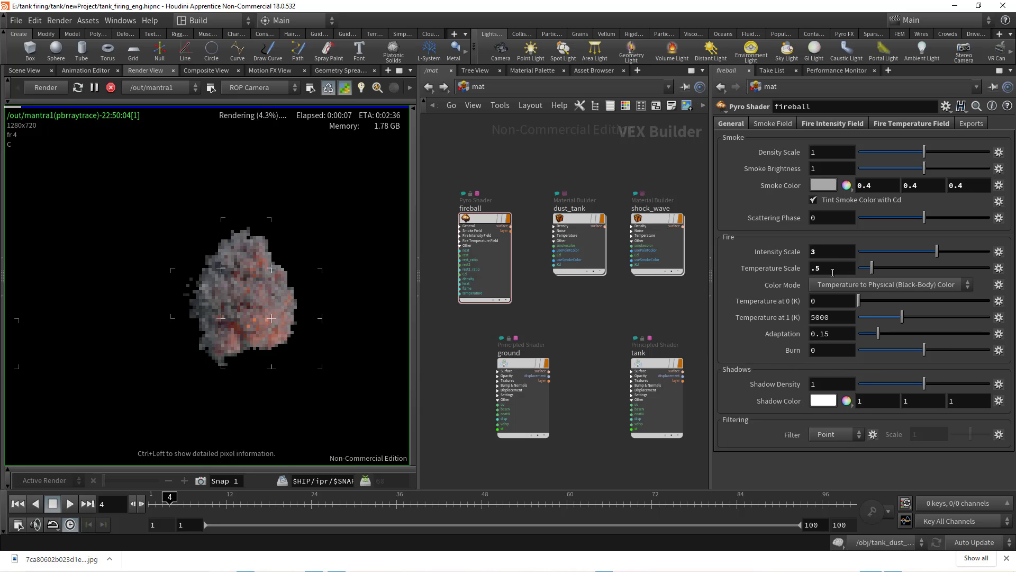
# Go to frame 3 and render the fireball there with the current shader settings.
pyautogui.click(163, 503)
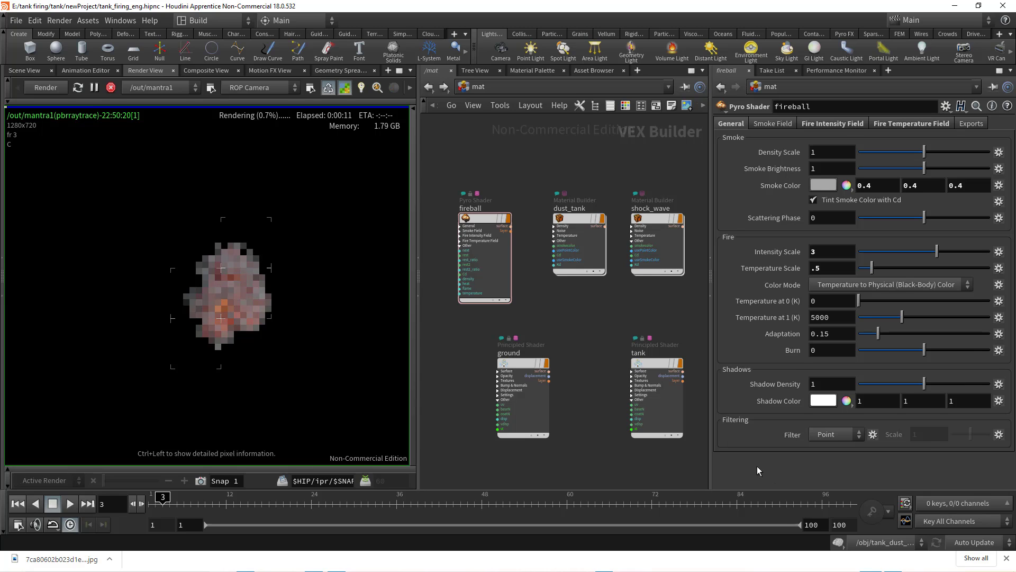
pyautogui.press('F9')
pyautogui.click(966, 509)
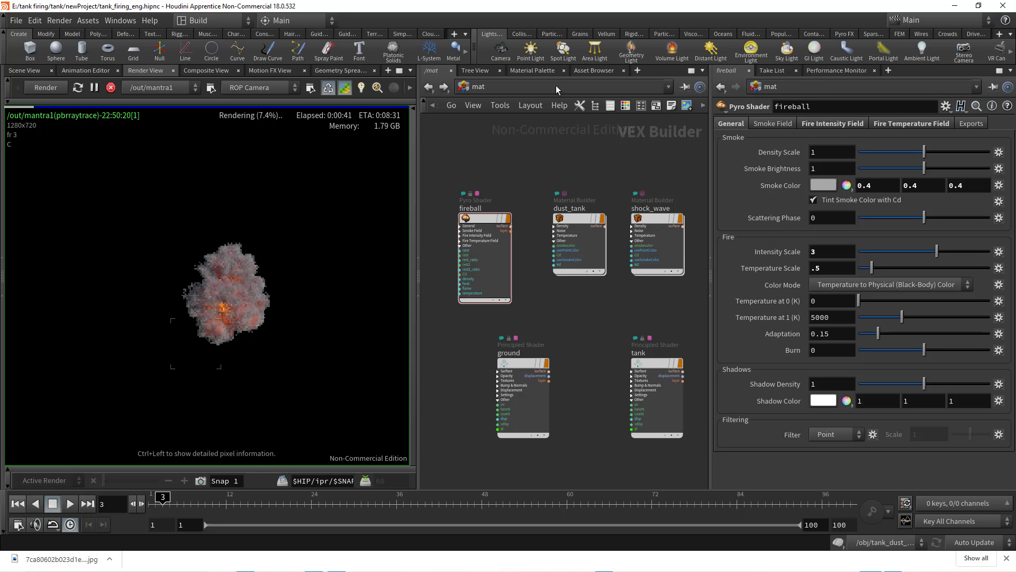
# Switch the network from the materials to the obj level, with the shock wave and fireball nodes in view.
pyautogui.moveTo(578, 172); pyautogui.dragTo(570, 168, button='middle')
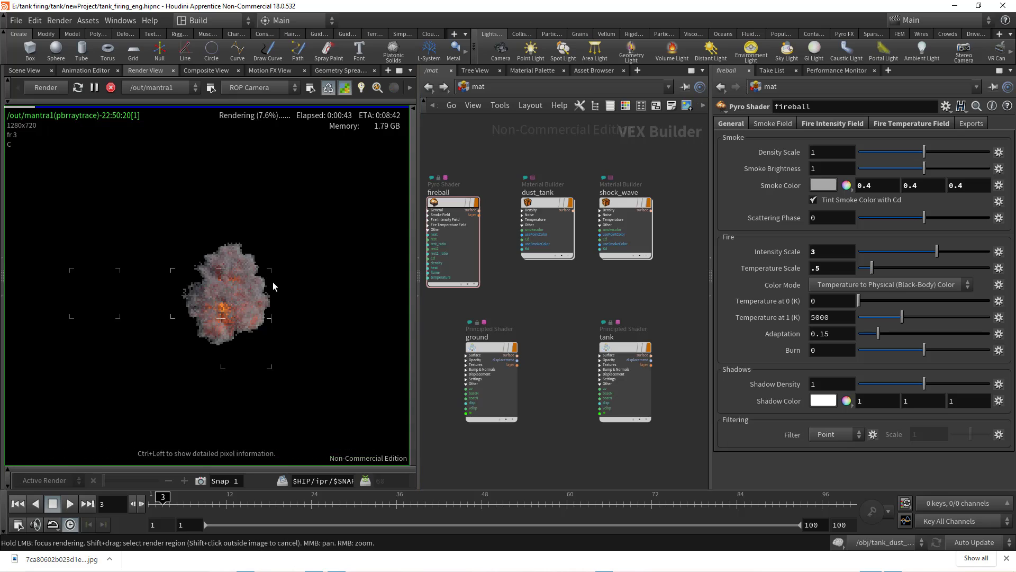
pyautogui.click(490, 86)
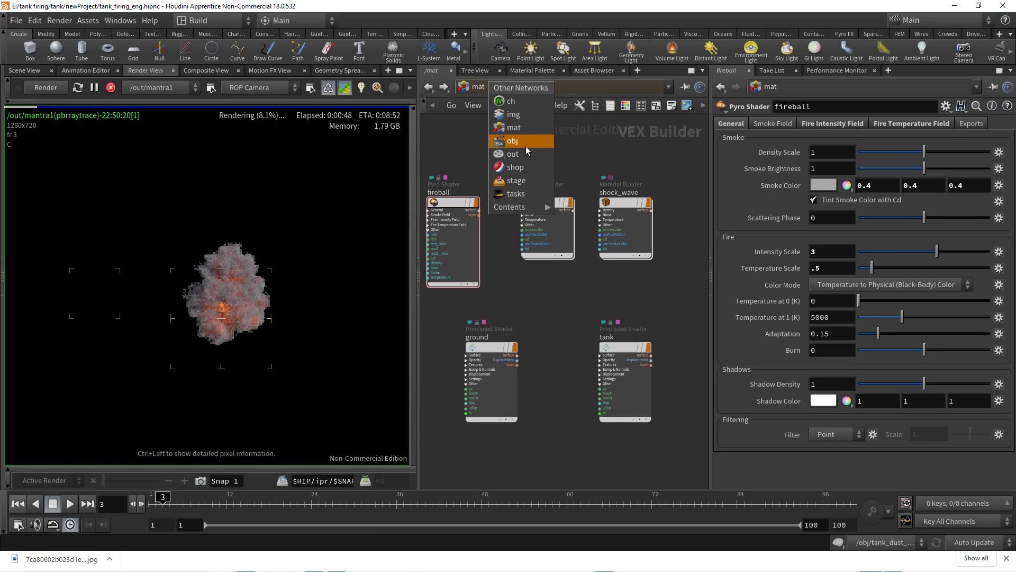
pyautogui.click(529, 143)
pyautogui.moveTo(612, 277); pyautogui.dragTo(680, 323, button='middle')
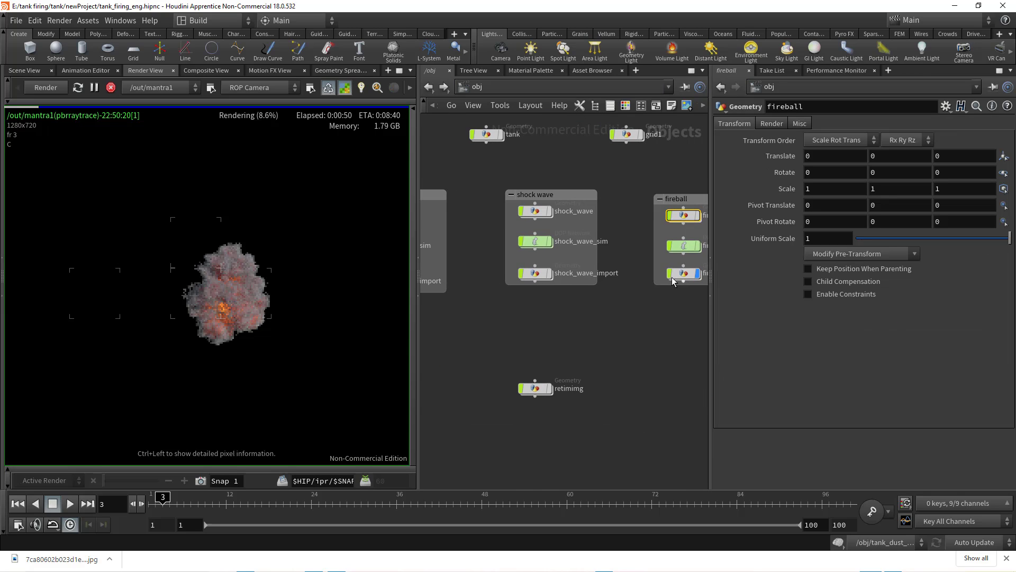
# Make shock_wave_import the displayed object instead of the fireball import and go to frame 5 to preview its render.
pyautogui.click(549, 274)
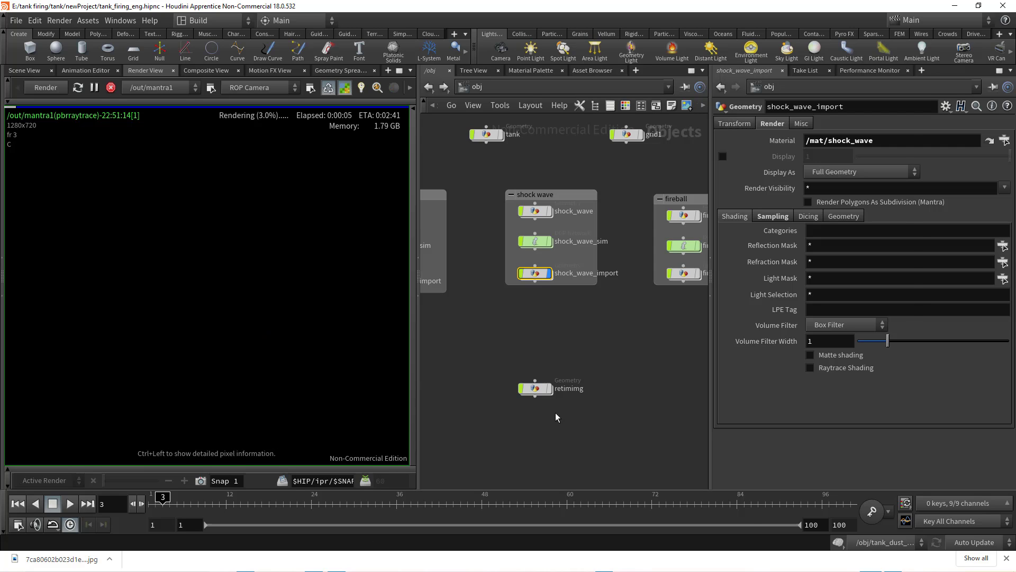
pyautogui.click(967, 521)
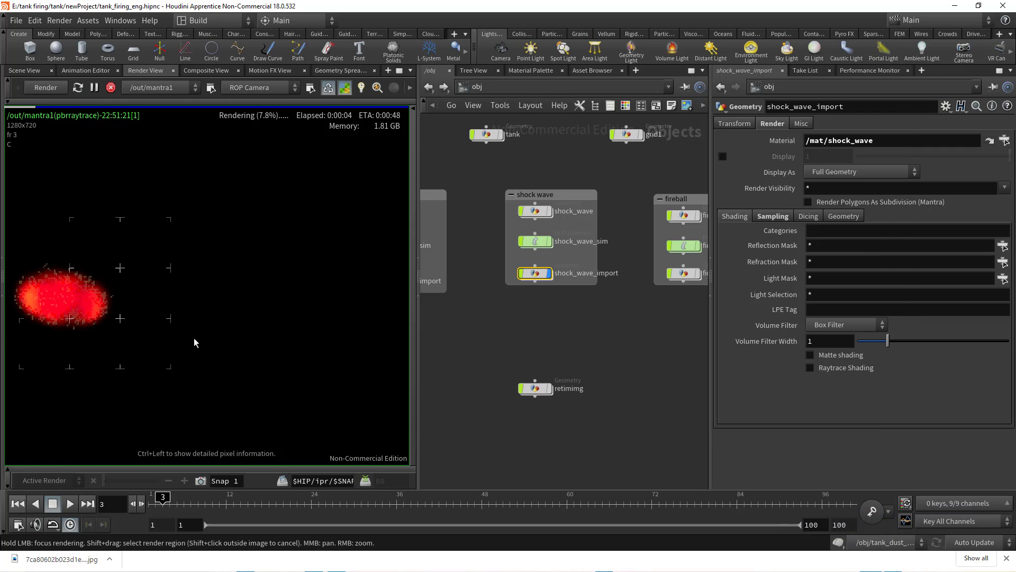
pyautogui.click(180, 506)
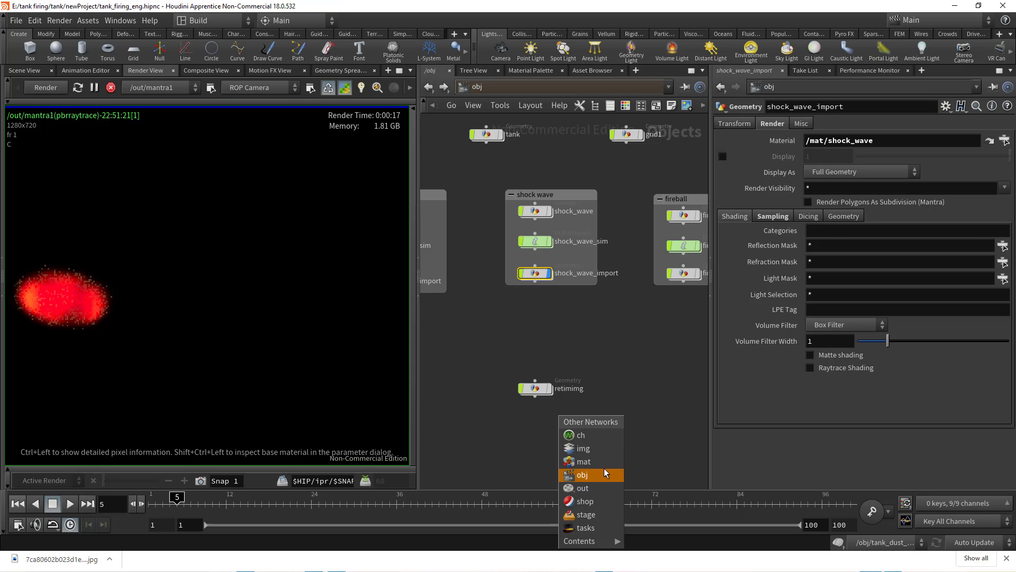
# In the mat network, set the temperature Emission of the shock_wave material to 0.
pyautogui.click(604, 468)
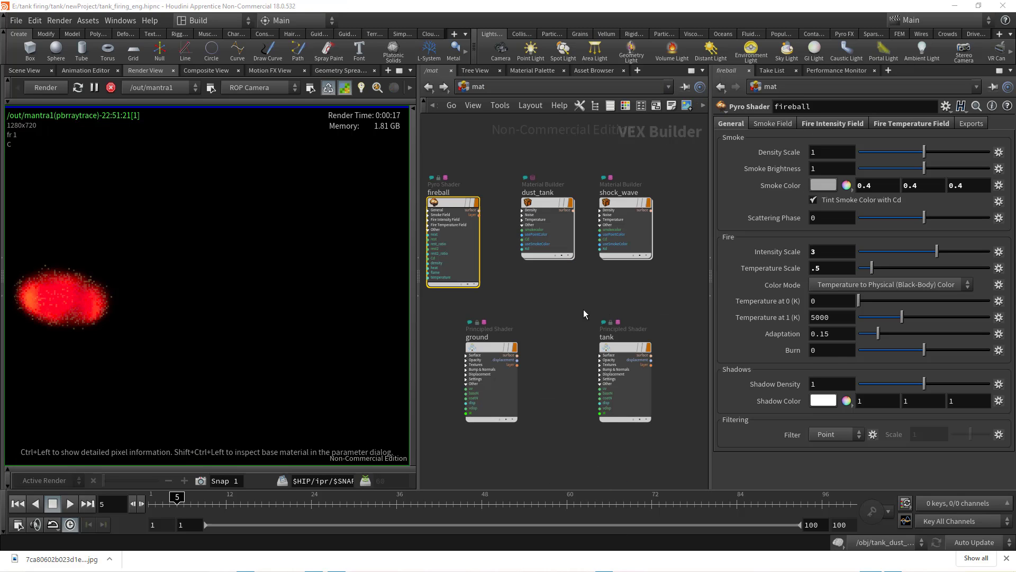
pyautogui.click(624, 233)
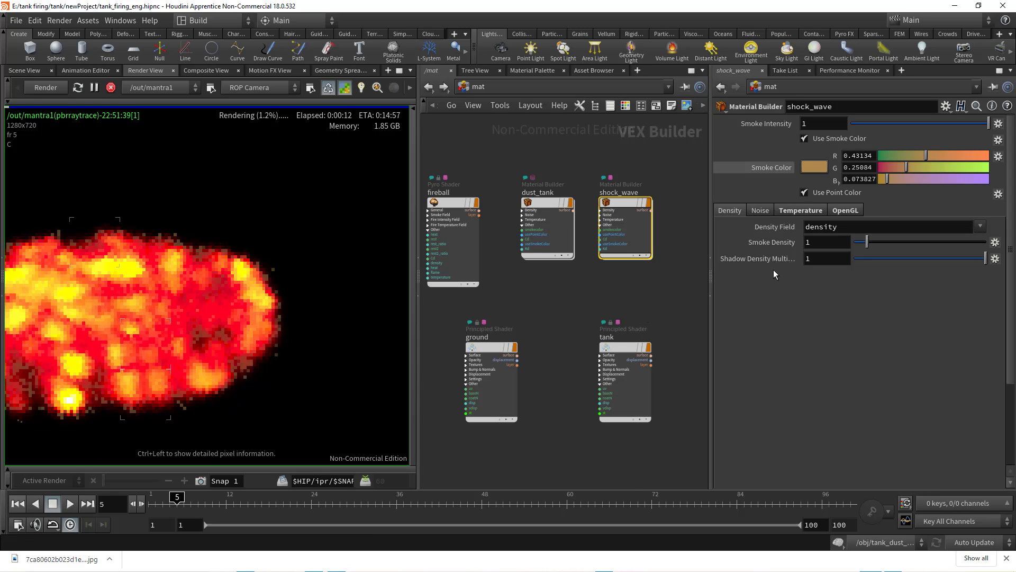
pyautogui.moveTo(614, 283); pyautogui.dragTo(581, 268, button='middle')
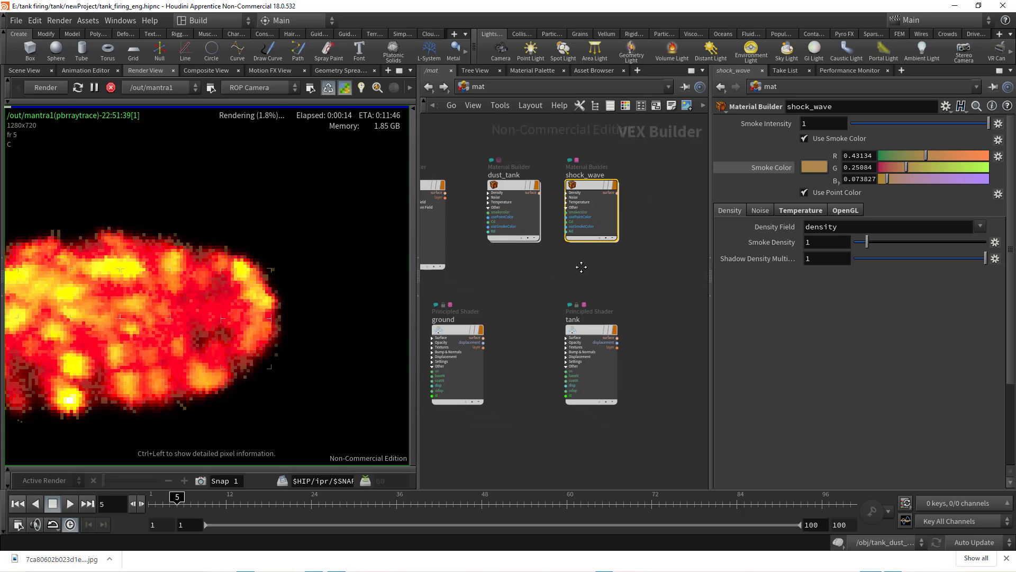
pyautogui.click(798, 212)
pyautogui.moveTo(803, 242); pyautogui.dragTo(803, 242)
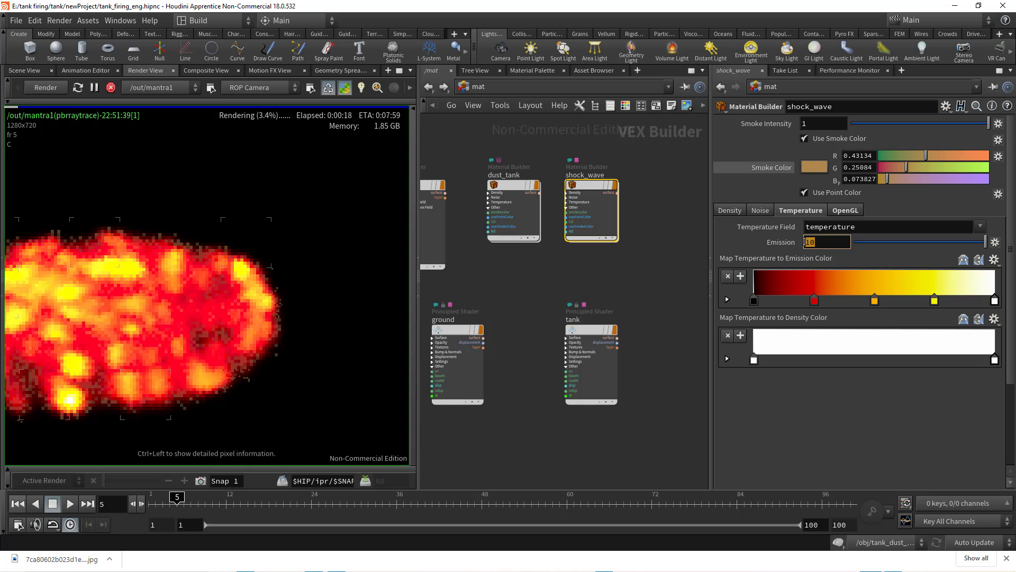
pyautogui.write('0')
pyautogui.press('Return')
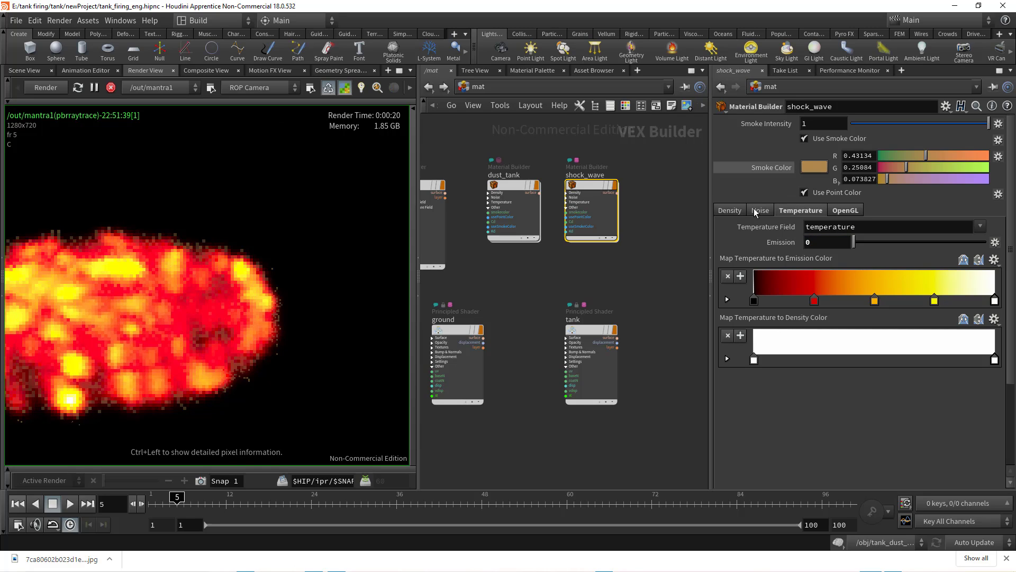
# Try a Shadow Density Multiplier of 2 on the shock_wave material.
pyautogui.click(756, 210)
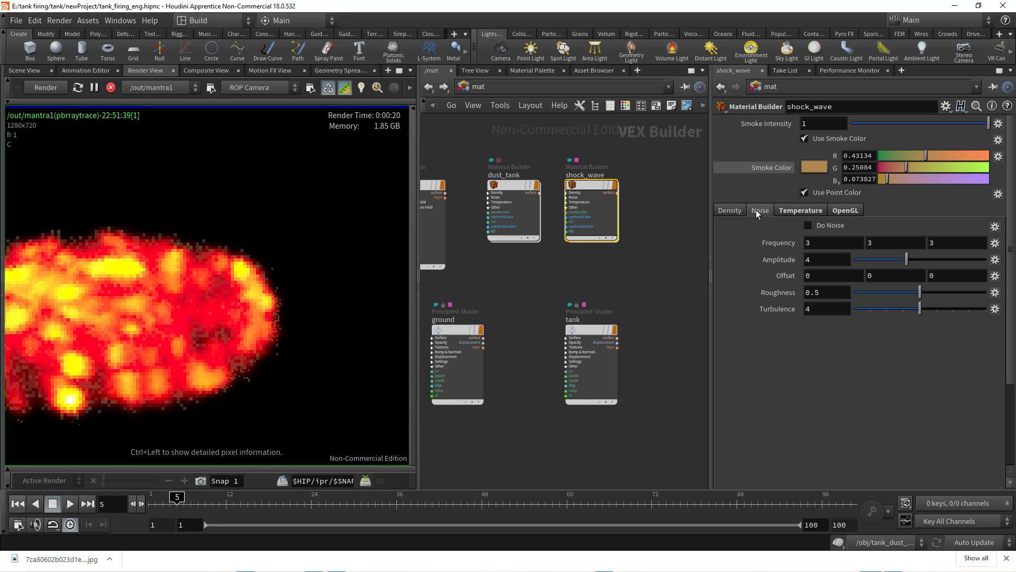
pyautogui.click(731, 211)
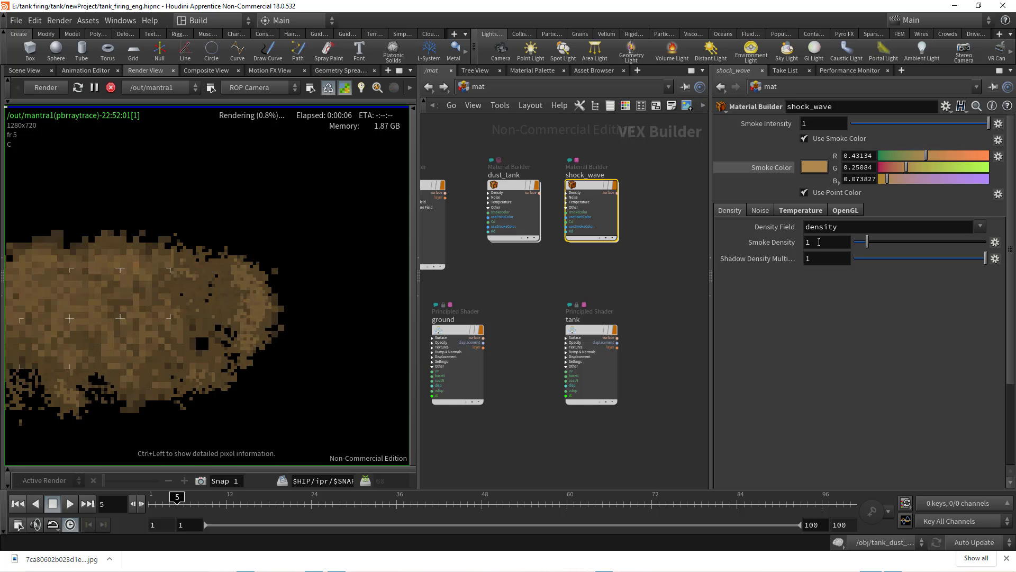
pyautogui.click(808, 258)
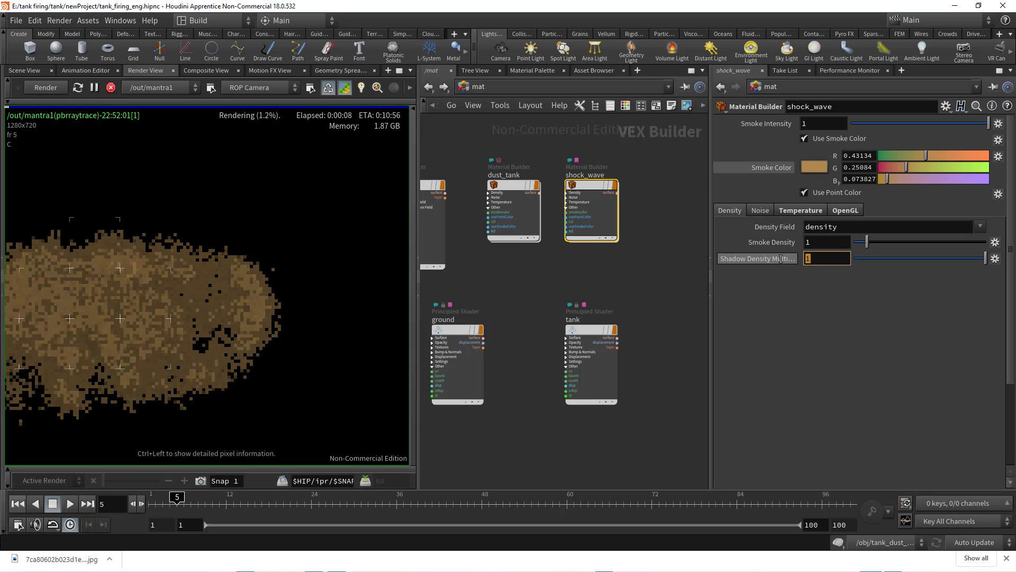
pyautogui.write('2')
pyautogui.press('Return')
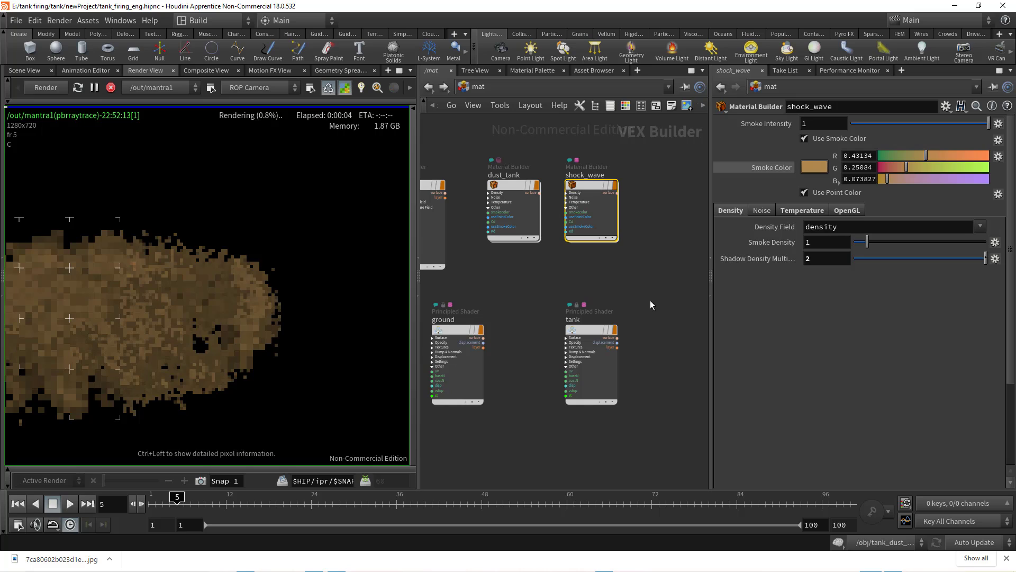
# Try a Smoke Density of 3 on the shock_wave material, and return it to 1.
pyautogui.click(810, 242)
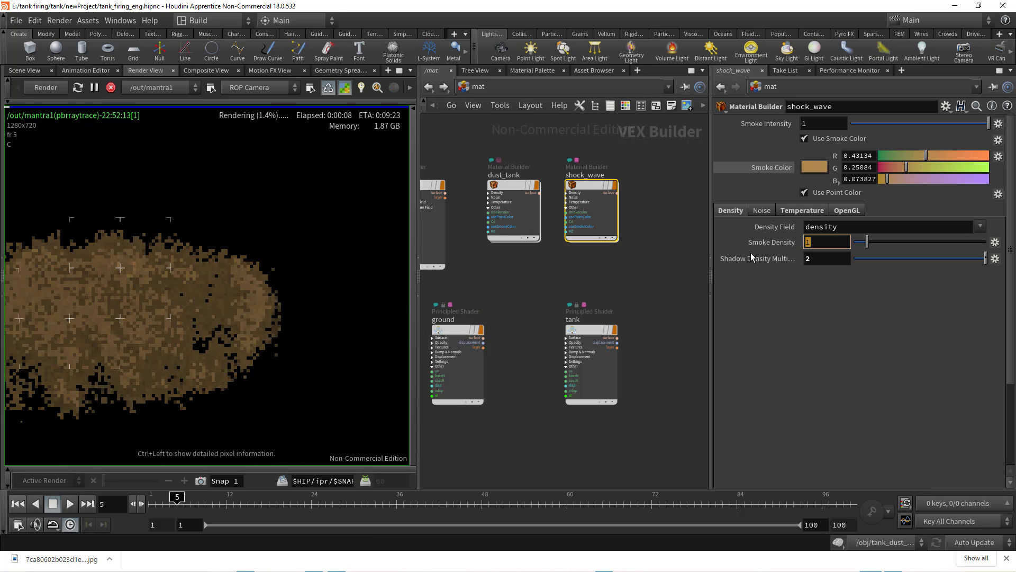
pyautogui.write('3')
pyautogui.press('Return')
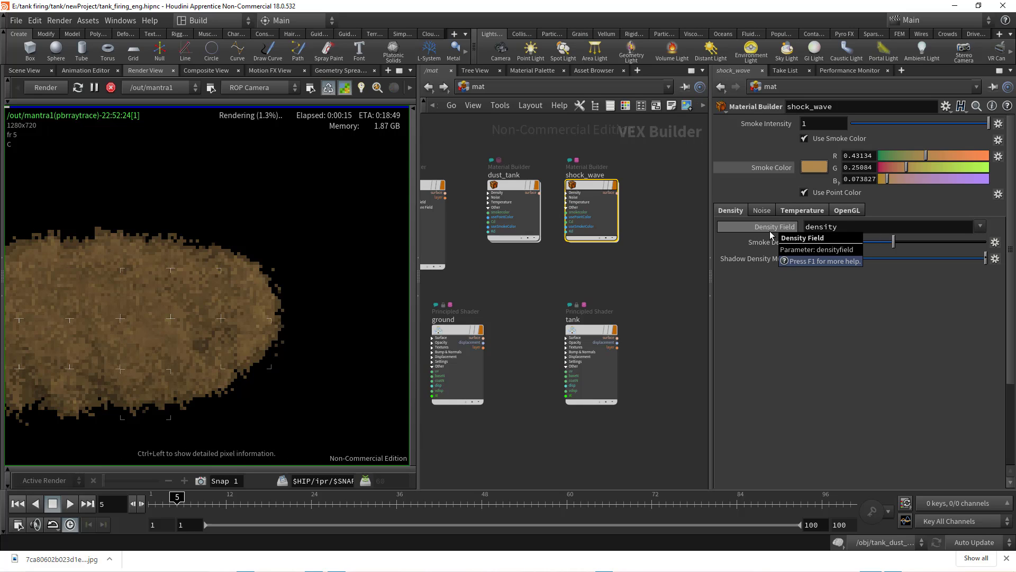
pyautogui.write('1')
pyautogui.press('Return')
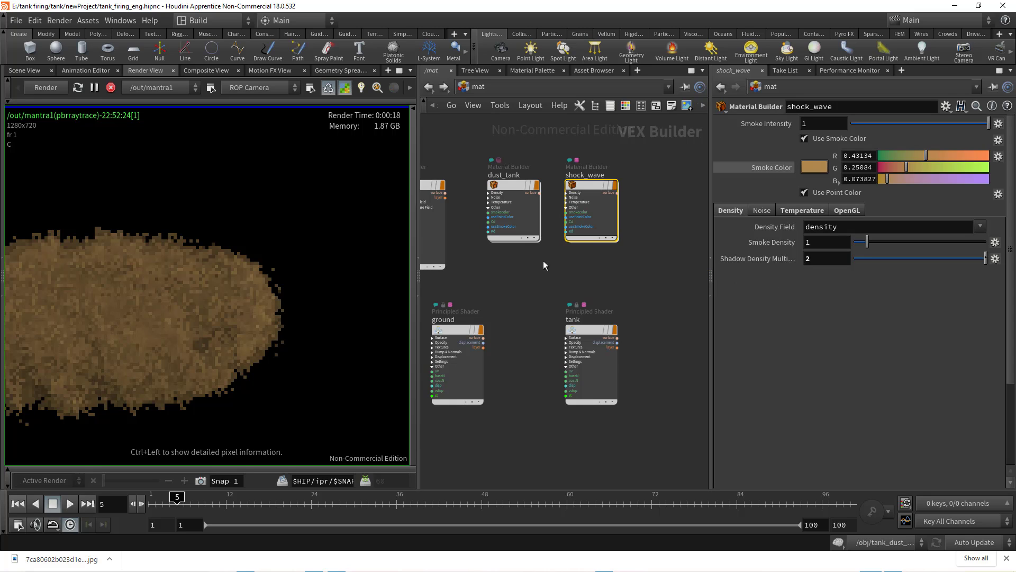
# Brighten the shock_wave material's Smoke Color by raising its value (V) to 0.557.
pyautogui.click(819, 167)
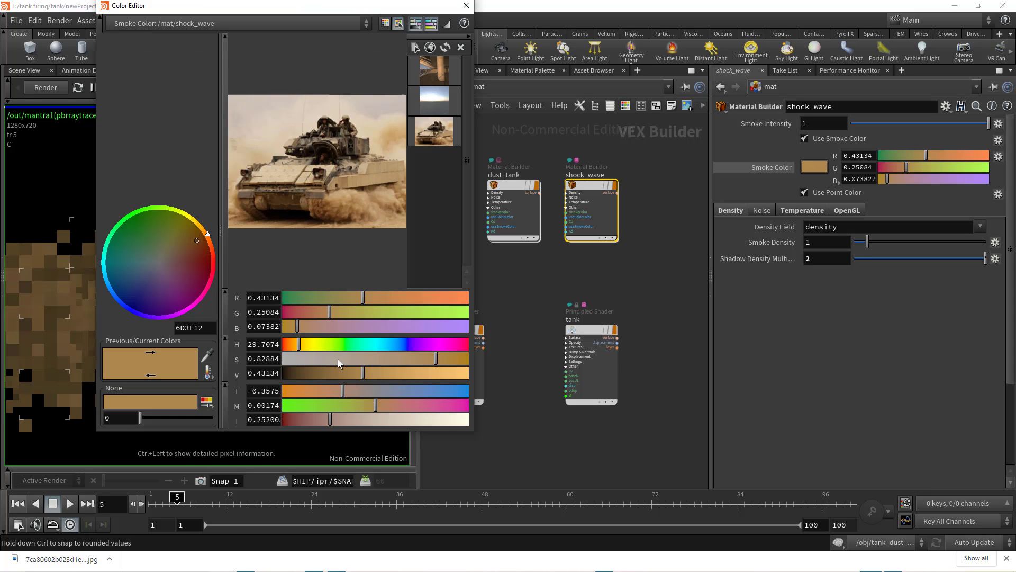
pyautogui.moveTo(377, 374); pyautogui.dragTo(386, 376)
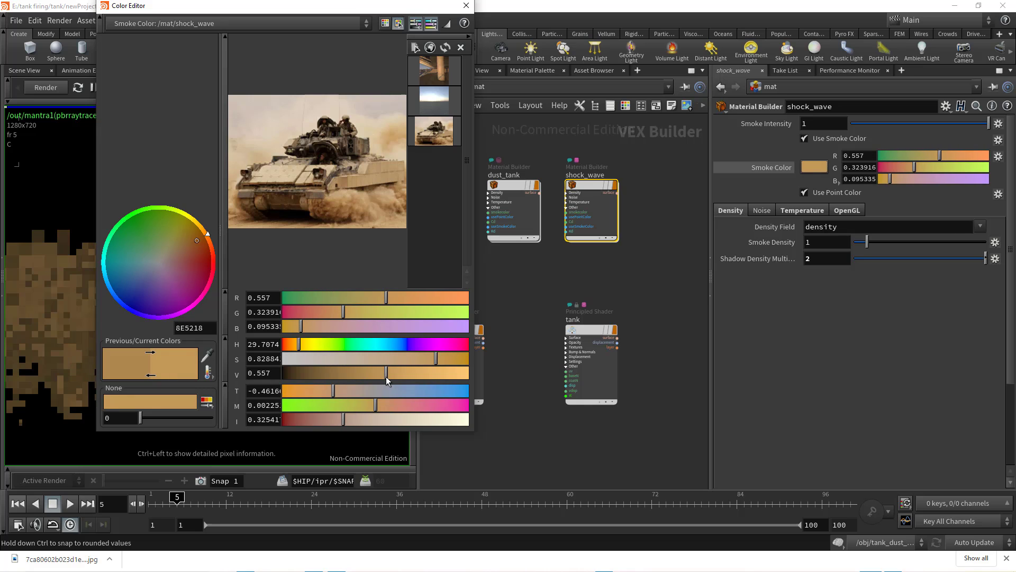
pyautogui.click(465, 5)
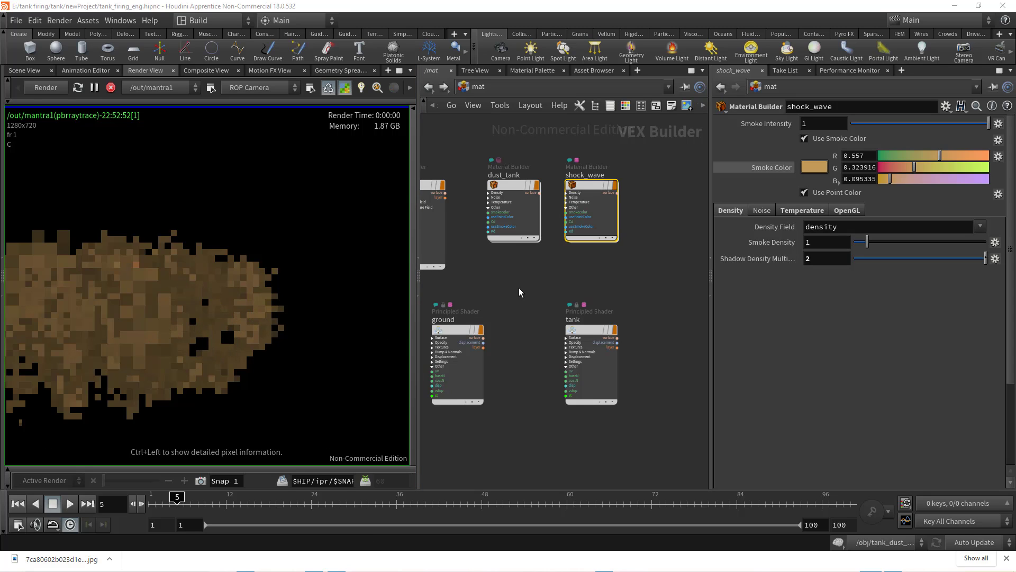
pyautogui.moveTo(529, 292); pyautogui.dragTo(581, 293, button='middle')
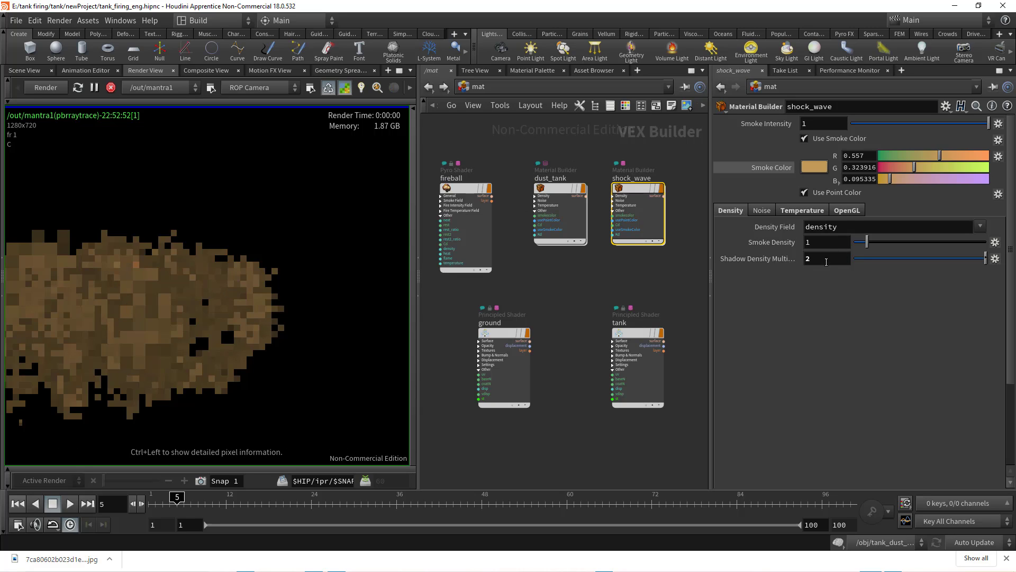
# Reset the shock_wave material's Shadow Density Multiplier to its default and try a Smoke Density of .5 before restoring it to 1.
pyautogui.keyDown('ctrl'); pyautogui.middleClick(761, 259); pyautogui.keyUp('ctrl')
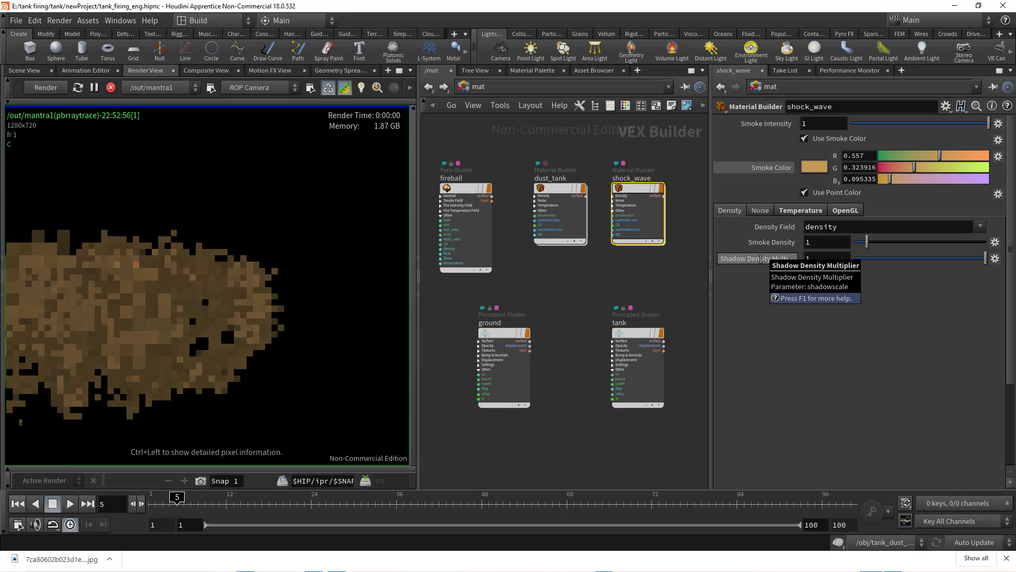
pyautogui.click(829, 242)
pyautogui.write('.5')
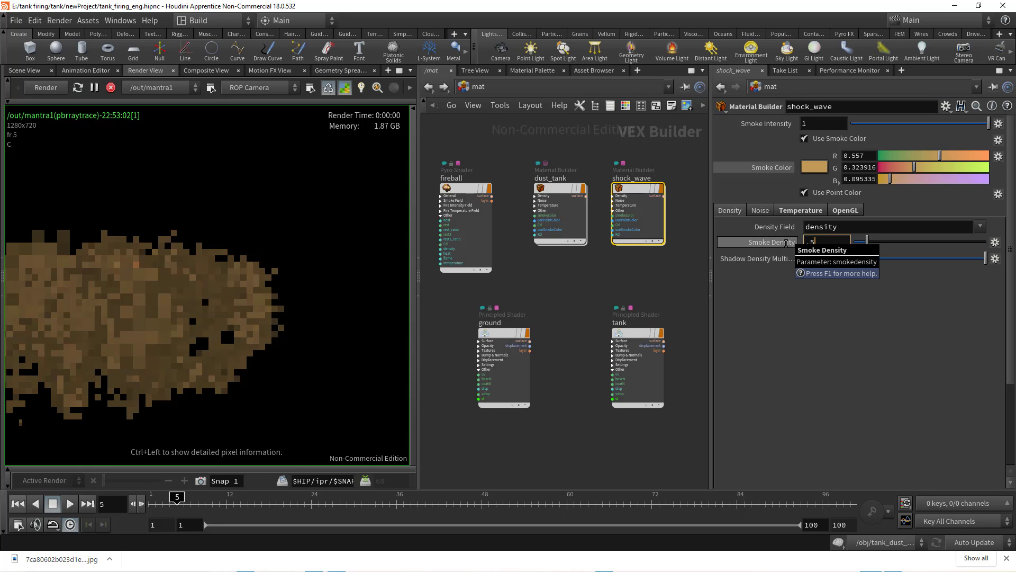
pyautogui.press('Return')
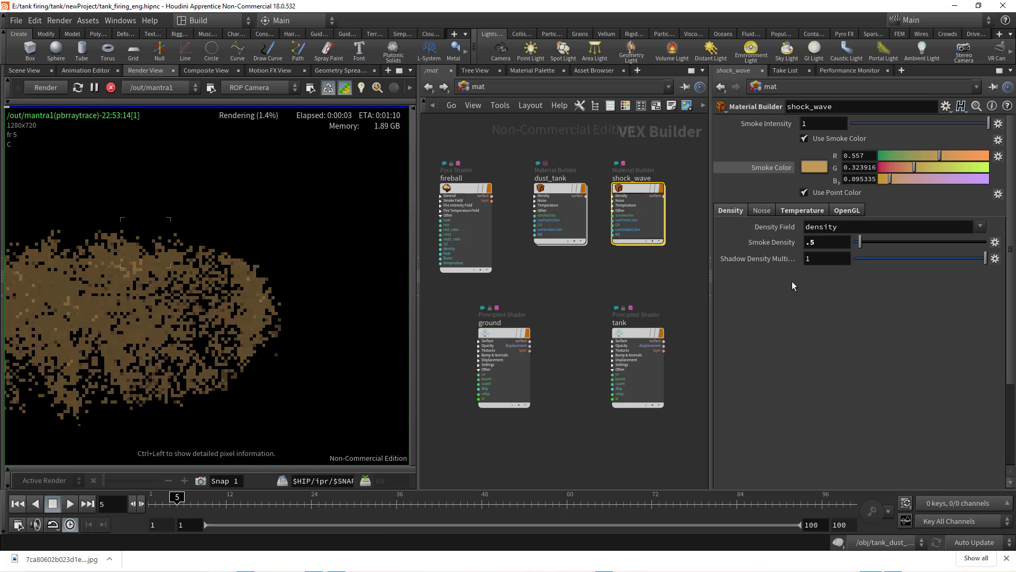
pyautogui.moveTo(826, 247); pyautogui.dragTo(797, 243)
pyautogui.write('1')
pyautogui.press('Return')
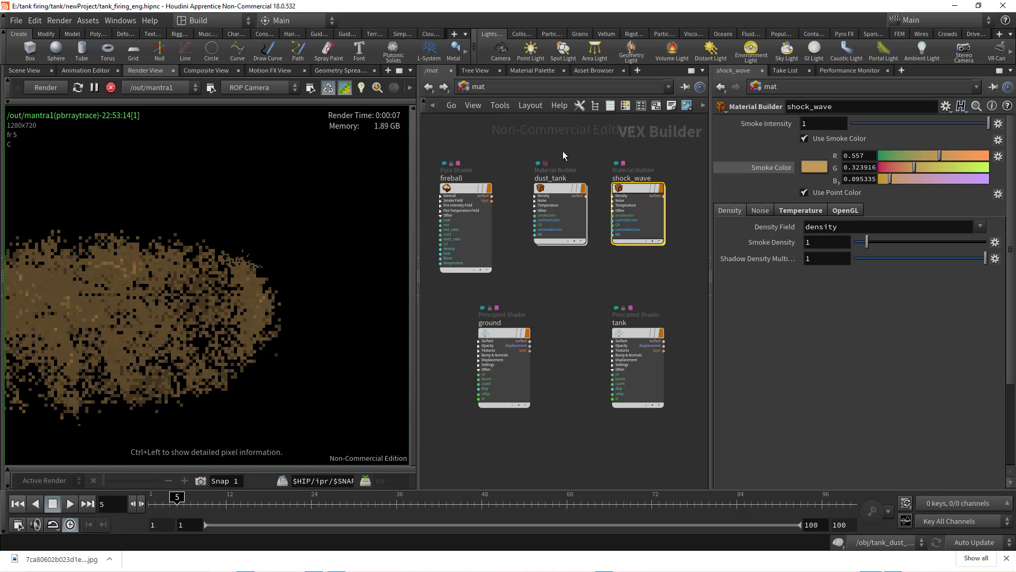
# Set the dust_tank material's Smoke Color to a dark brown sampled from the tank reference photo, with saturation 0.707.
pyautogui.click(462, 87)
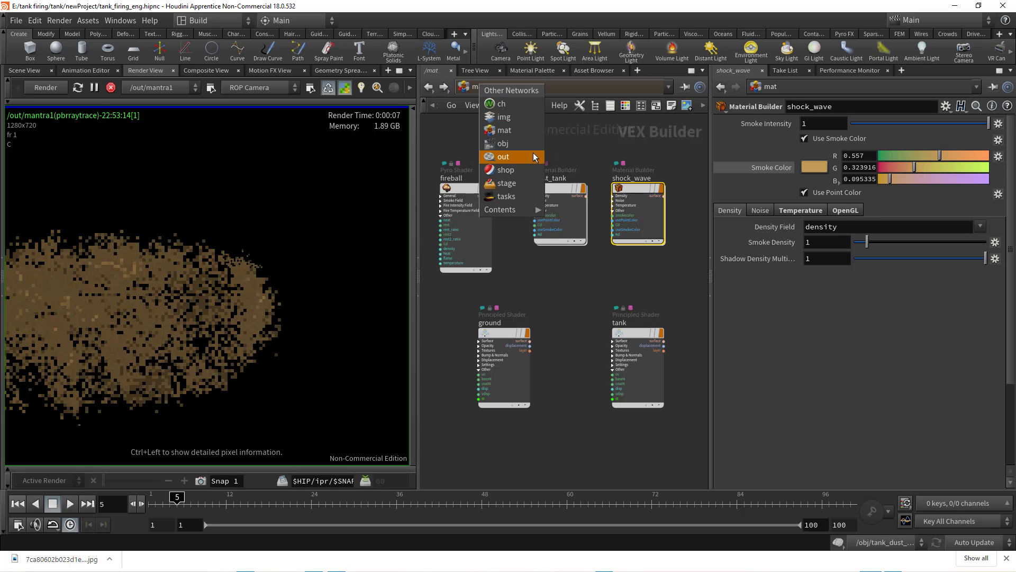
pyautogui.click(590, 140)
pyautogui.click(559, 212)
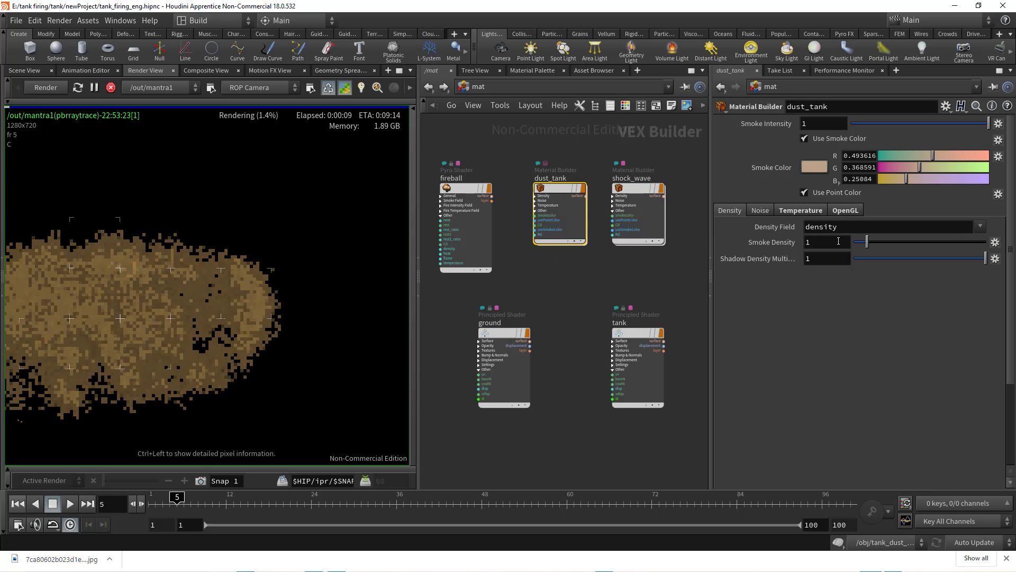
pyautogui.click(815, 167)
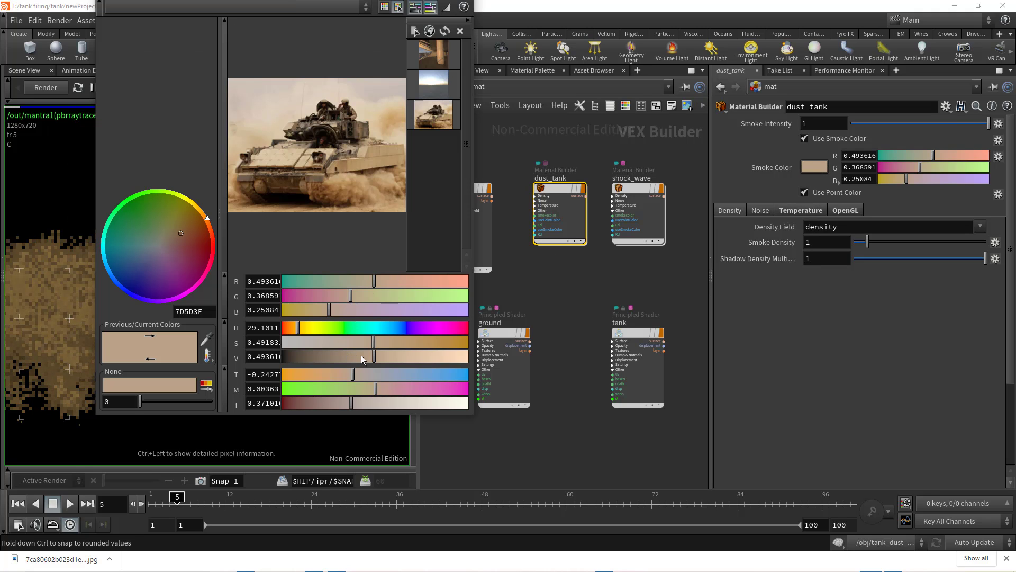
pyautogui.moveTo(361, 356); pyautogui.dragTo(341, 358)
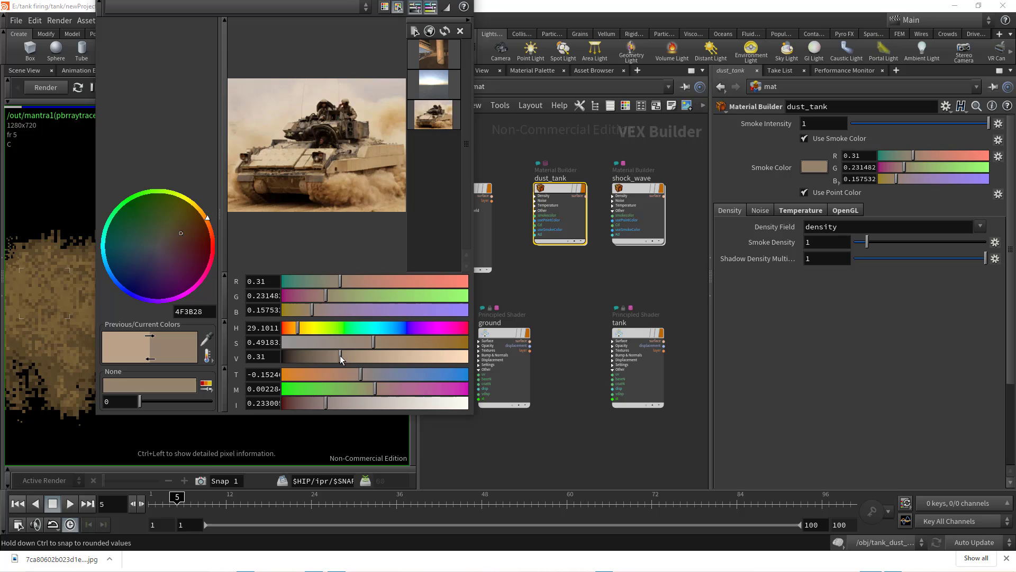
pyautogui.click(207, 339)
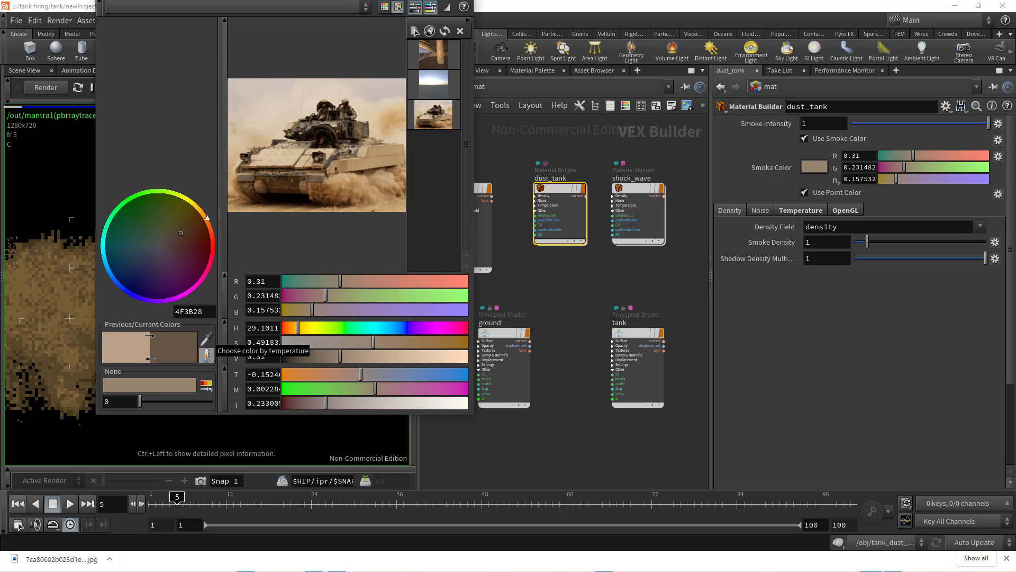
pyautogui.click(286, 181)
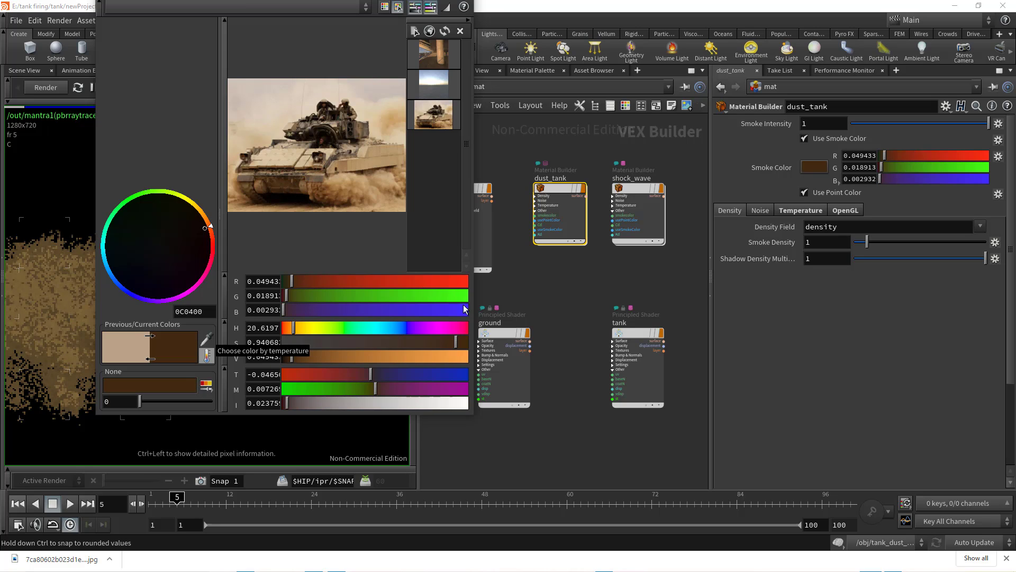
pyautogui.click(411, 340)
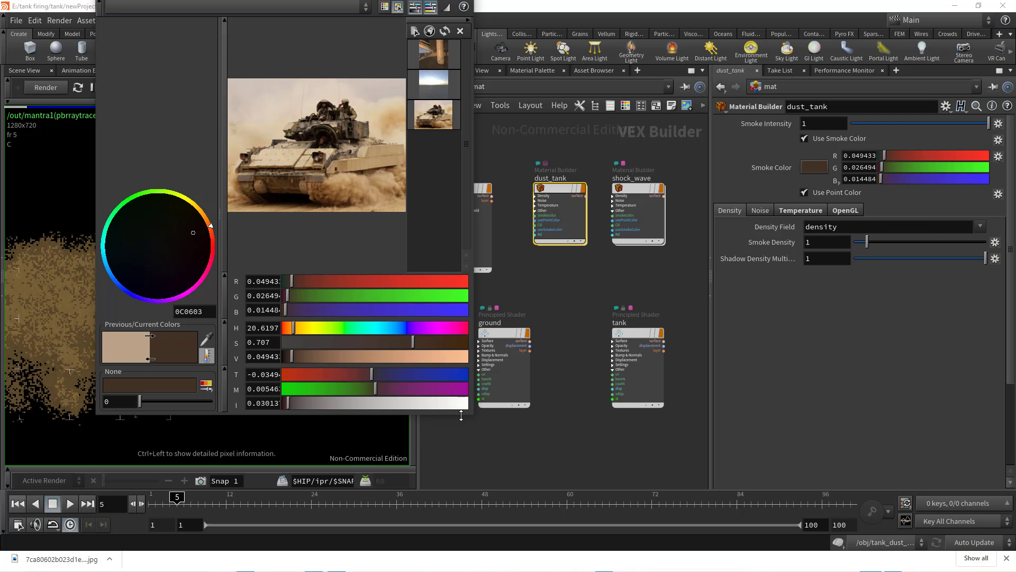
pyautogui.moveTo(461, 415); pyautogui.dragTo(459, 463)
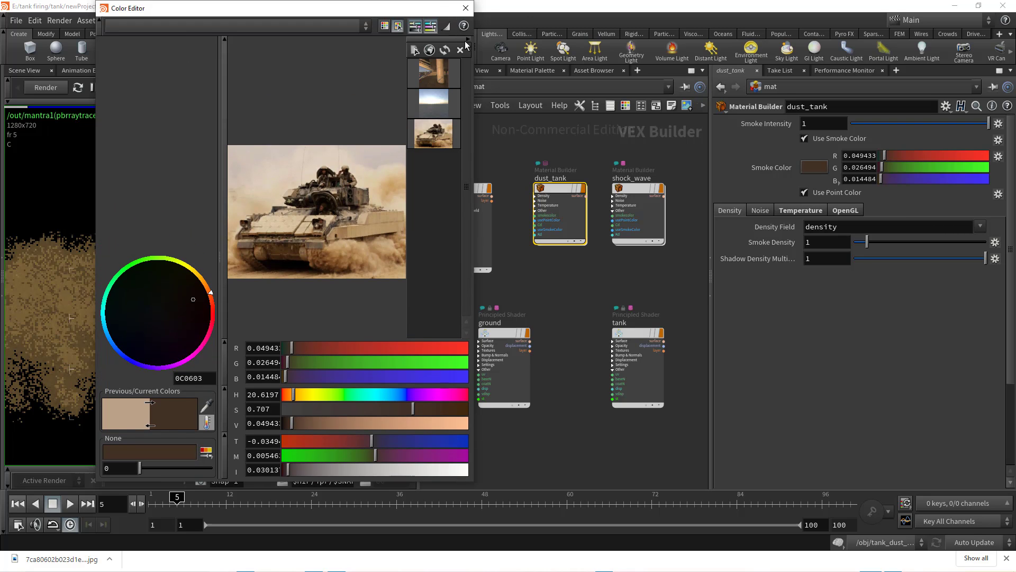
pyautogui.click(465, 8)
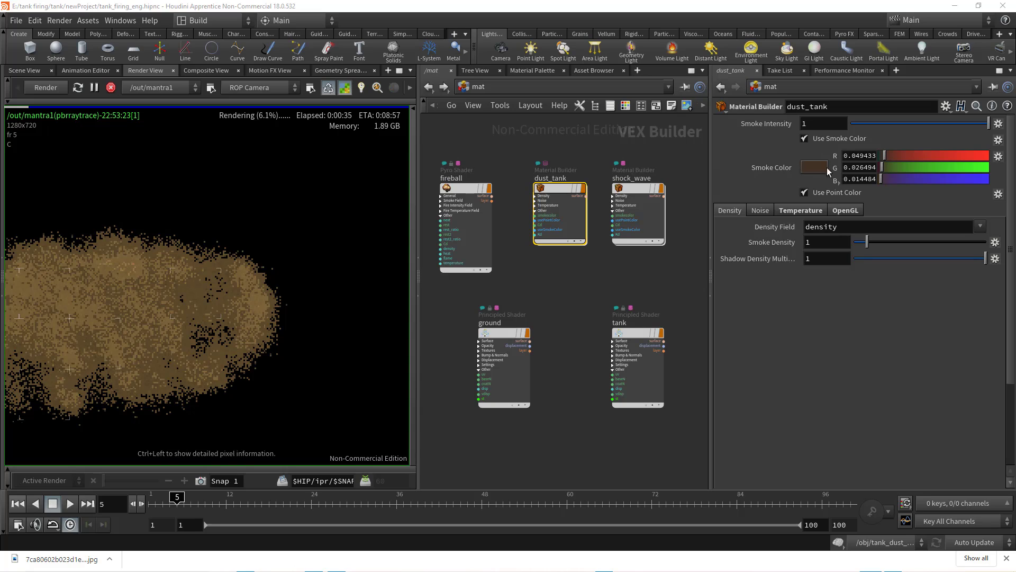
# Set the temperature Emission of the dust_tank material to 0 and return to its density settings.
pyautogui.click(805, 210)
pyautogui.moveTo(831, 244); pyautogui.dragTo(752, 235)
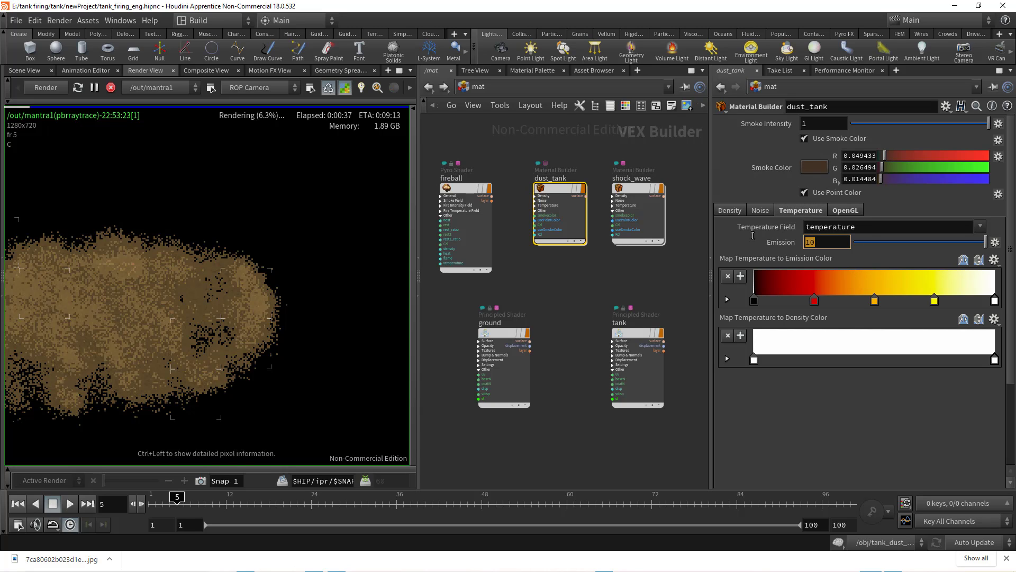
pyautogui.write('0')
pyautogui.press('Return')
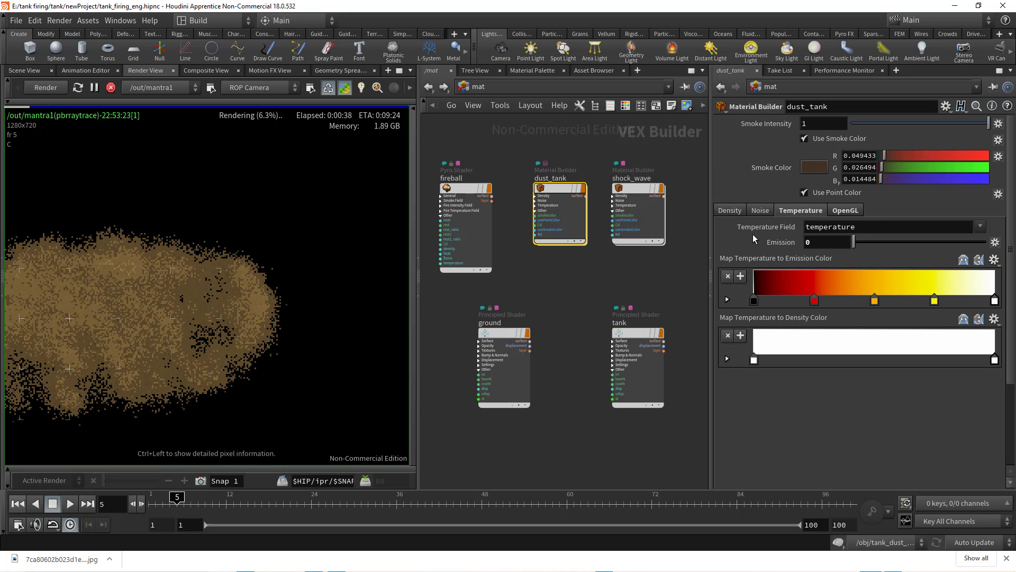
pyautogui.click(728, 210)
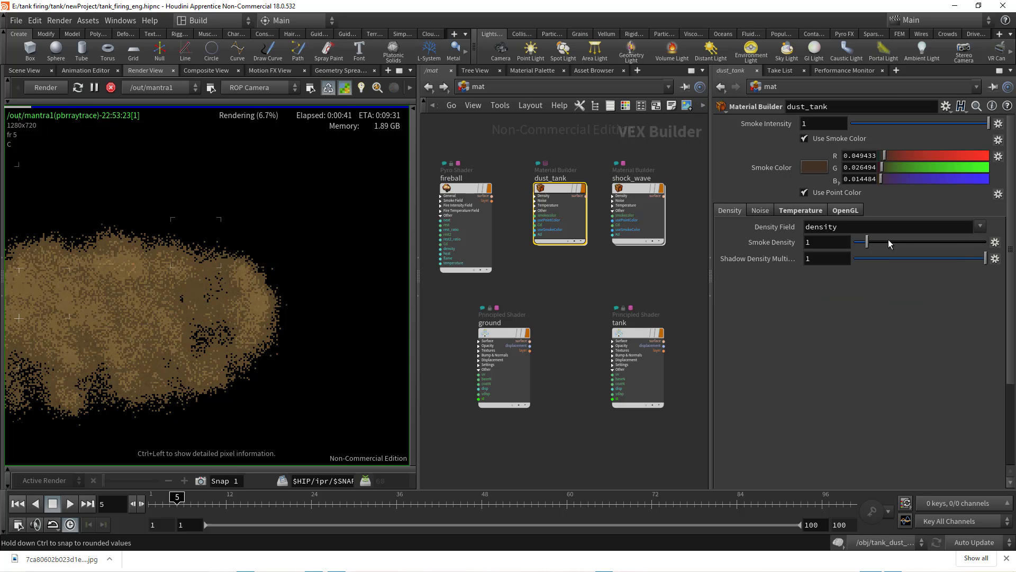
# Try a specular IOR of 0 on the ground material.
pyautogui.click(553, 124)
pyautogui.click(505, 371)
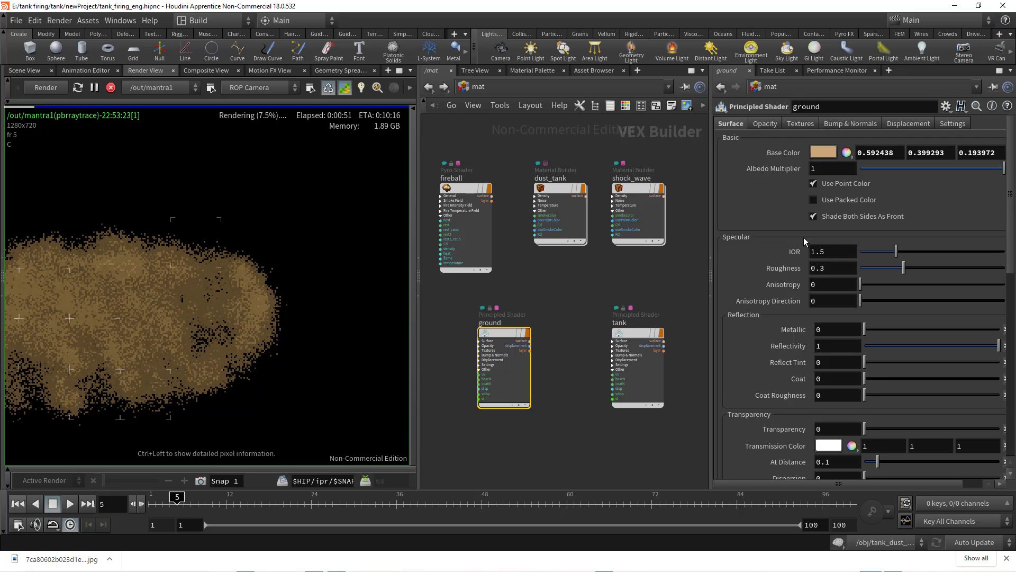
pyautogui.click(844, 251)
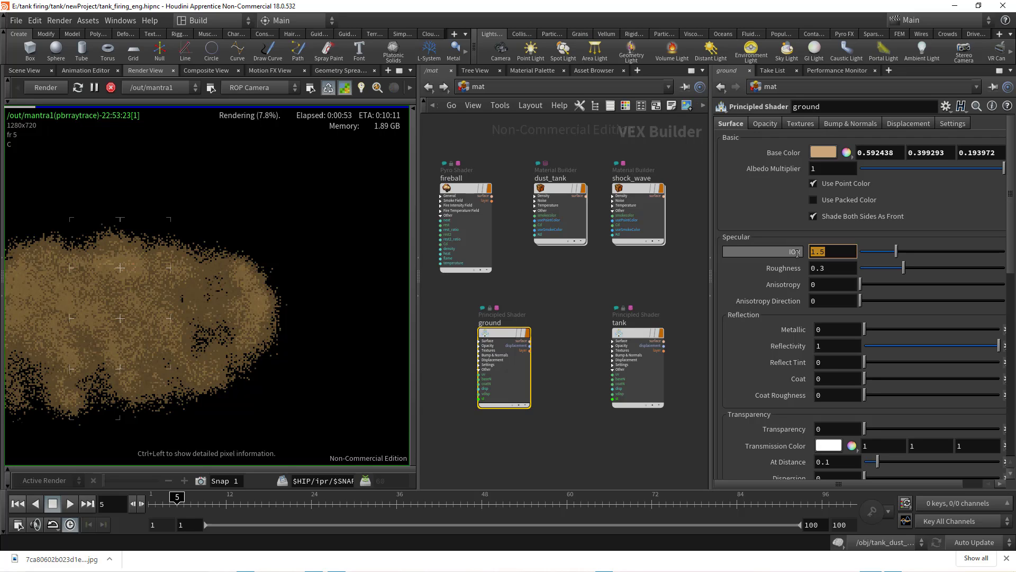
pyautogui.write('0')
pyautogui.press('Return')
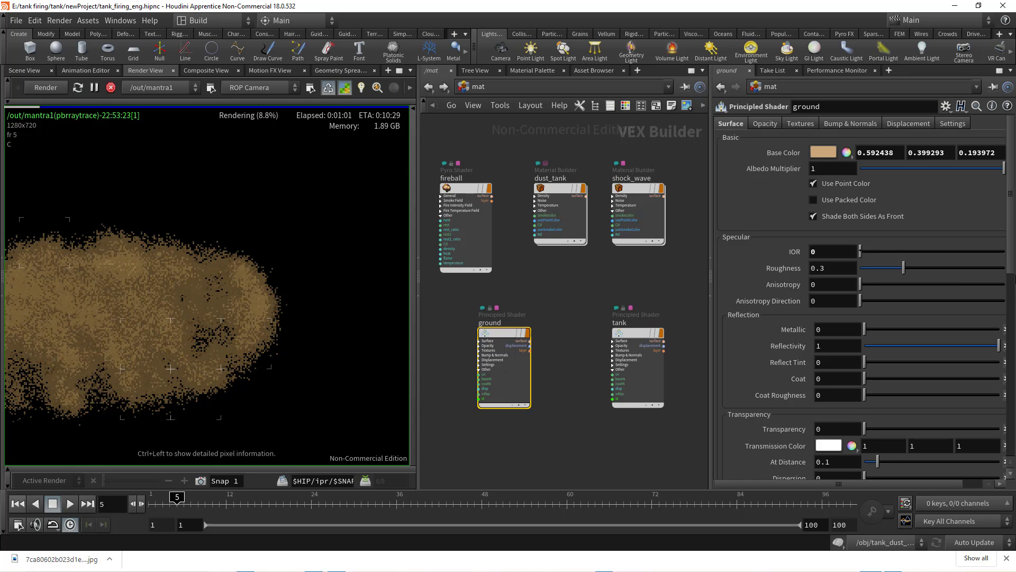
pyautogui.moveTo(1013, 246)
pyautogui.mouseDown()
pyautogui.moveTo(1012, 365)
pyautogui.moveTo(1010, 235)
pyautogui.mouseUp()
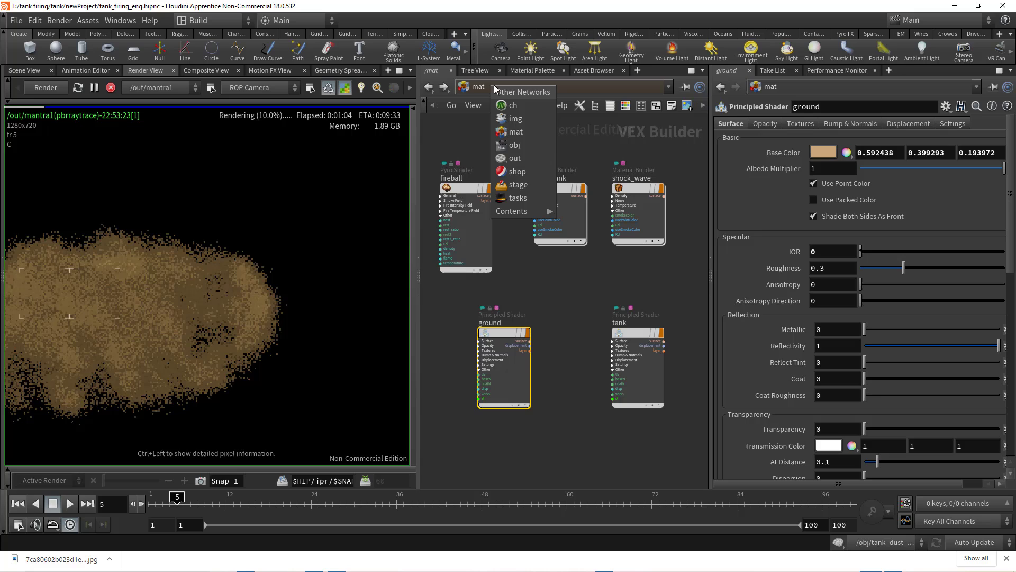
# In the object network, turn the display of shock_wave_import, fireball_import and tank back on for the render.
pyautogui.click(514, 145)
pyautogui.moveTo(688, 315); pyautogui.dragTo(458, 334, button='middle')
pyautogui.click(479, 278)
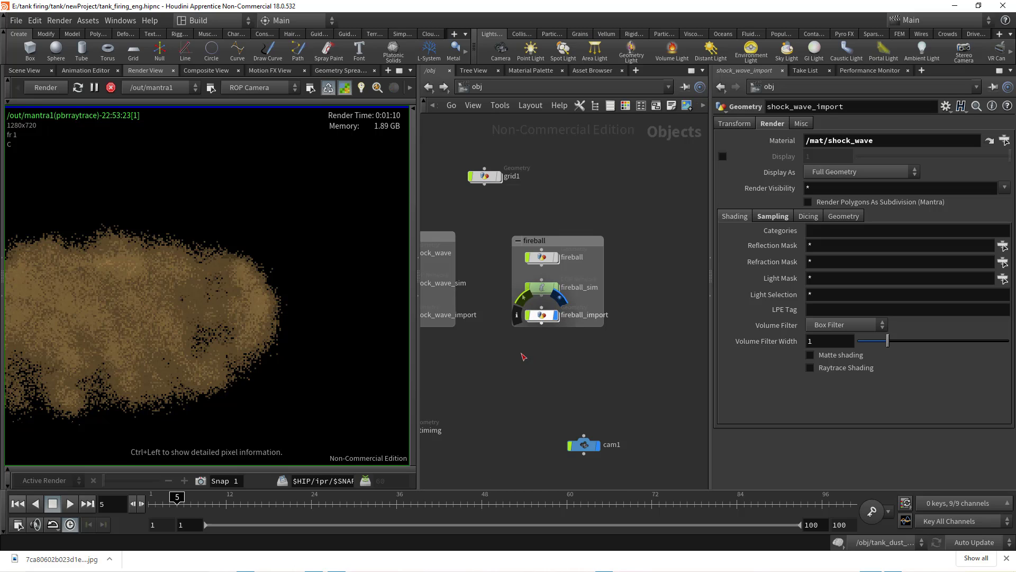
pyautogui.moveTo(522, 354); pyautogui.dragTo(716, 394, button='middle')
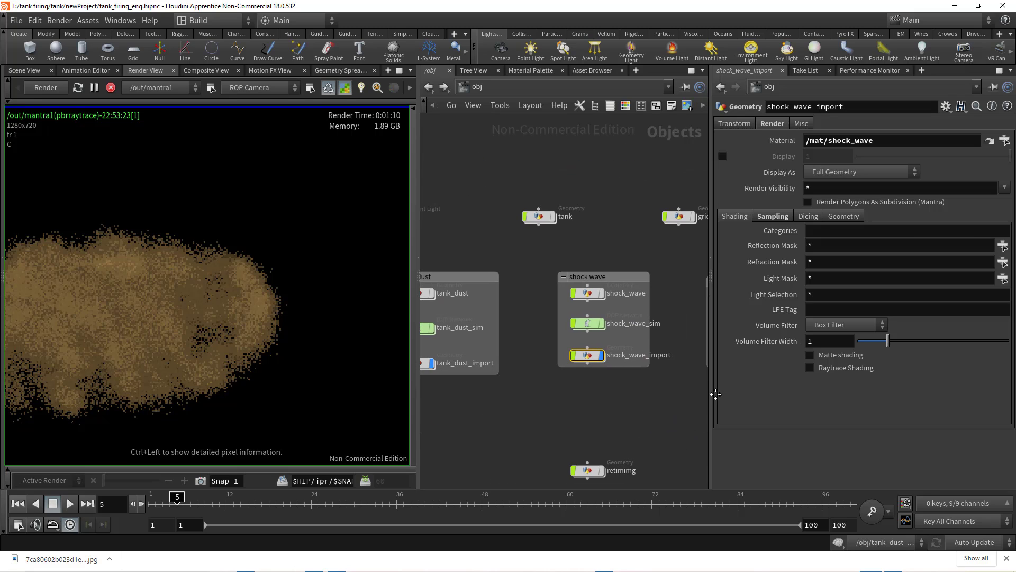
pyautogui.click(539, 216)
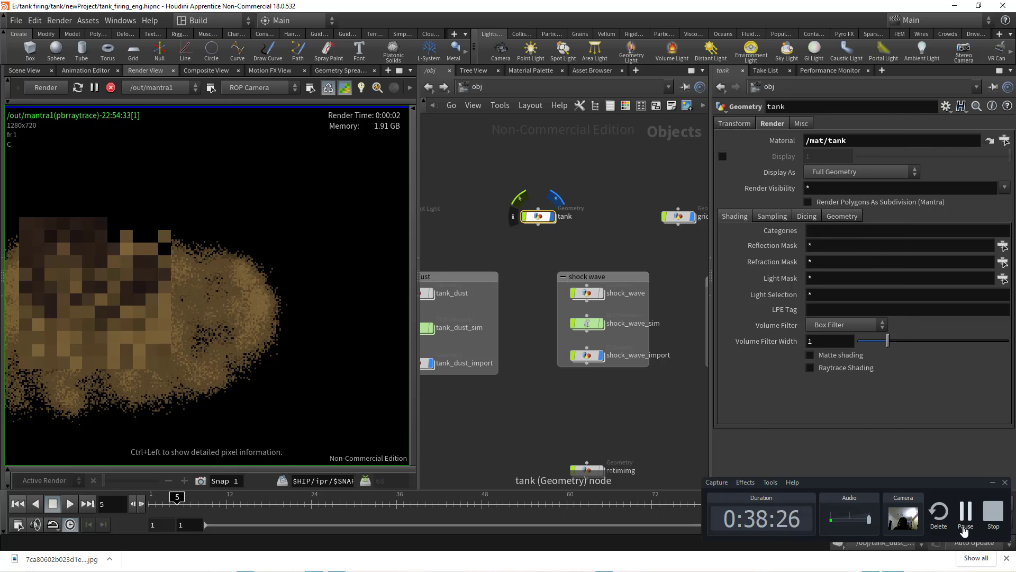
pyautogui.click(966, 517)
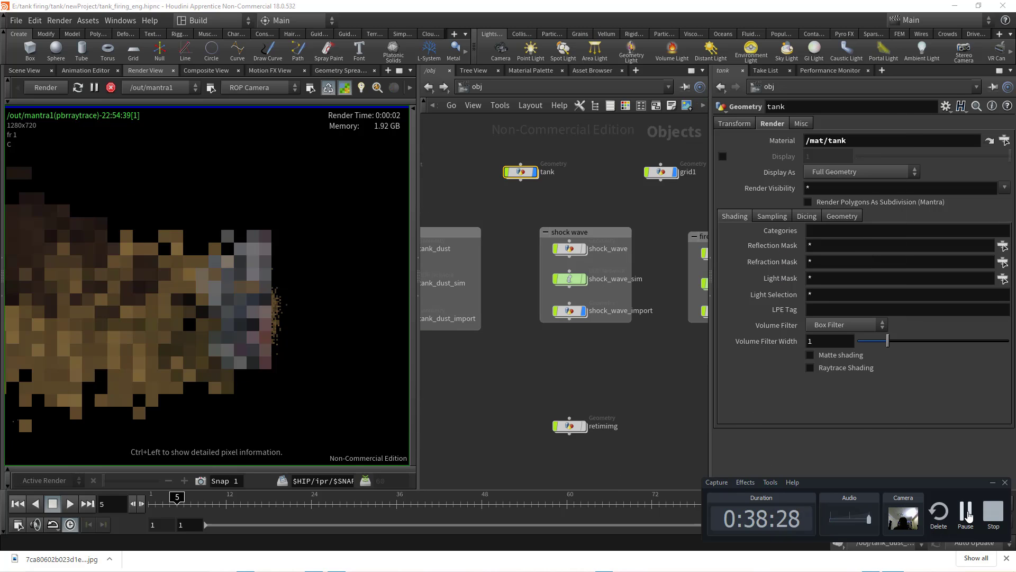
pyautogui.click(966, 517)
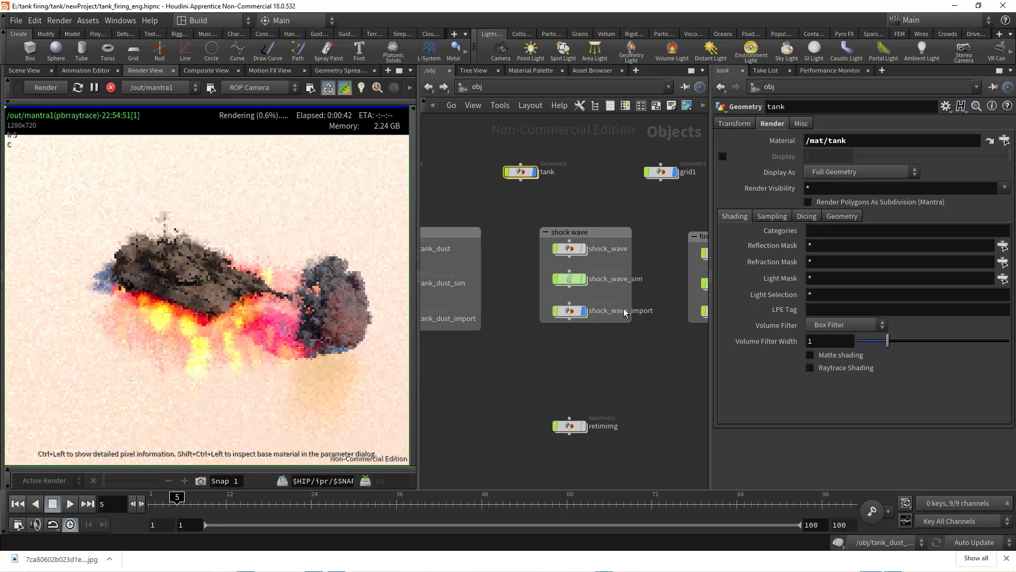
# Open the material assigned to shock_wave_import and review its density, noise and temperature settings.
pyautogui.moveTo(637, 356); pyautogui.dragTo(655, 357, button='middle')
pyautogui.moveTo(658, 350); pyautogui.dragTo(577, 300)
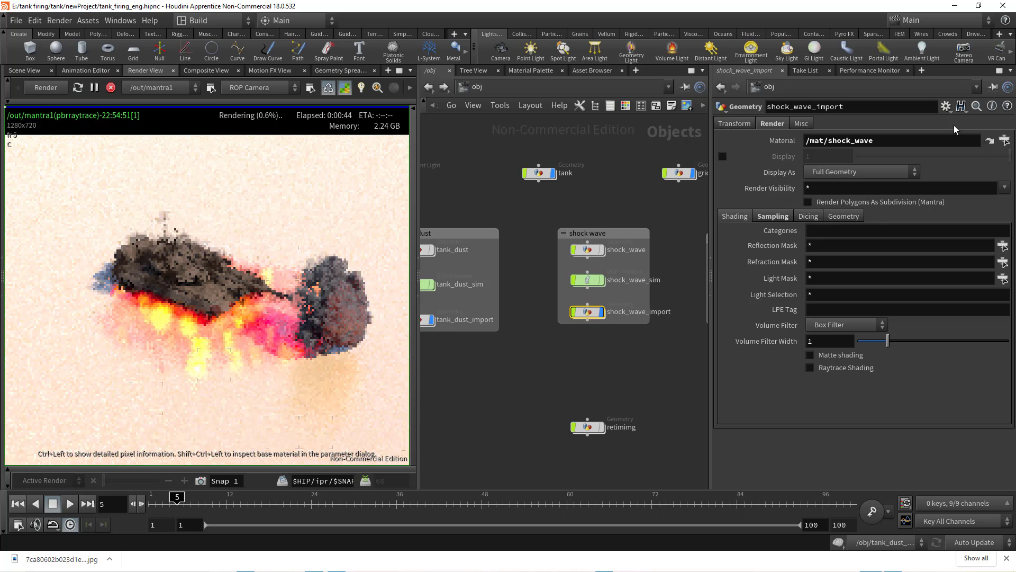
pyautogui.click(988, 141)
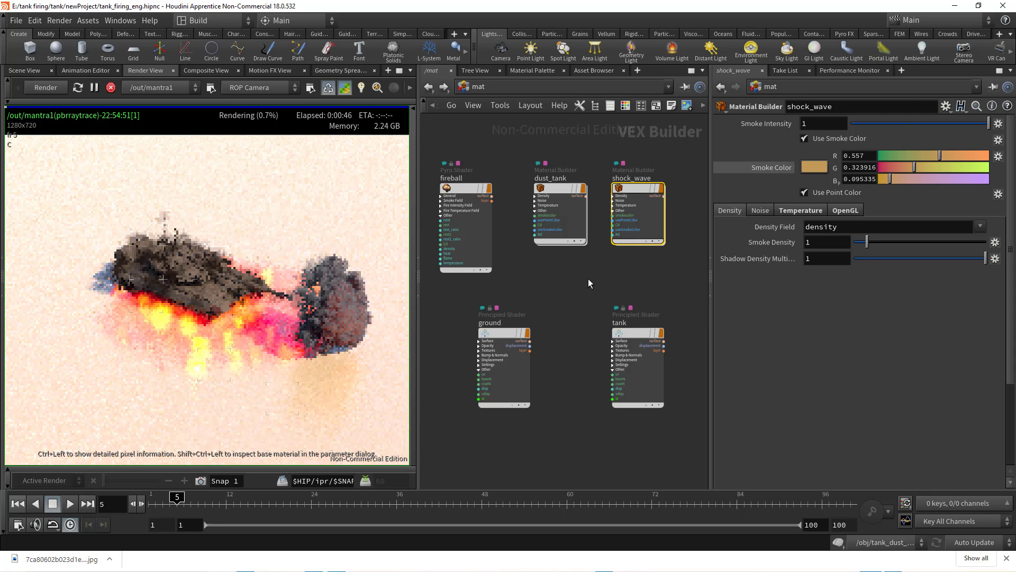
pyautogui.click(799, 209)
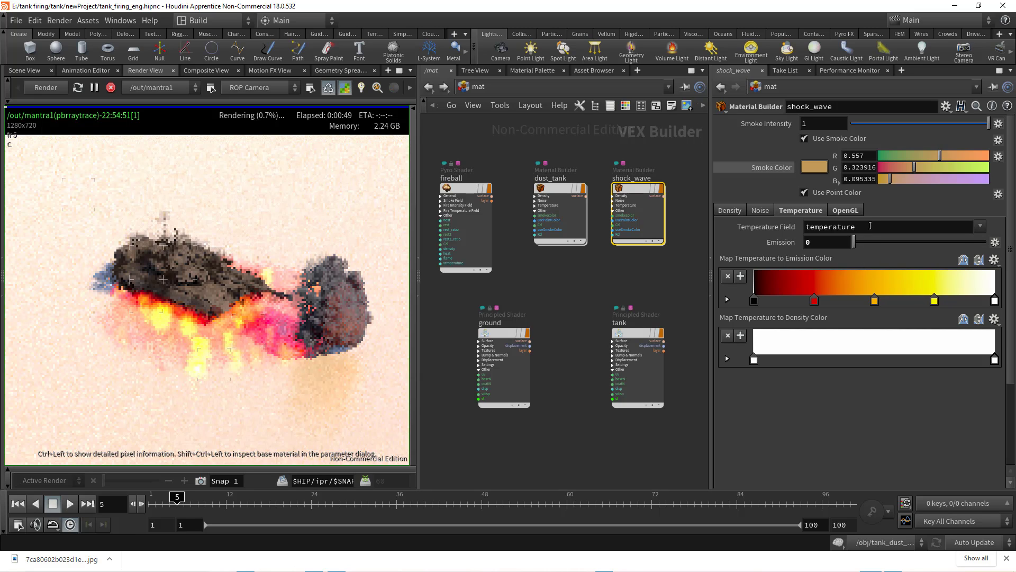
pyautogui.click(763, 211)
pyautogui.click(728, 211)
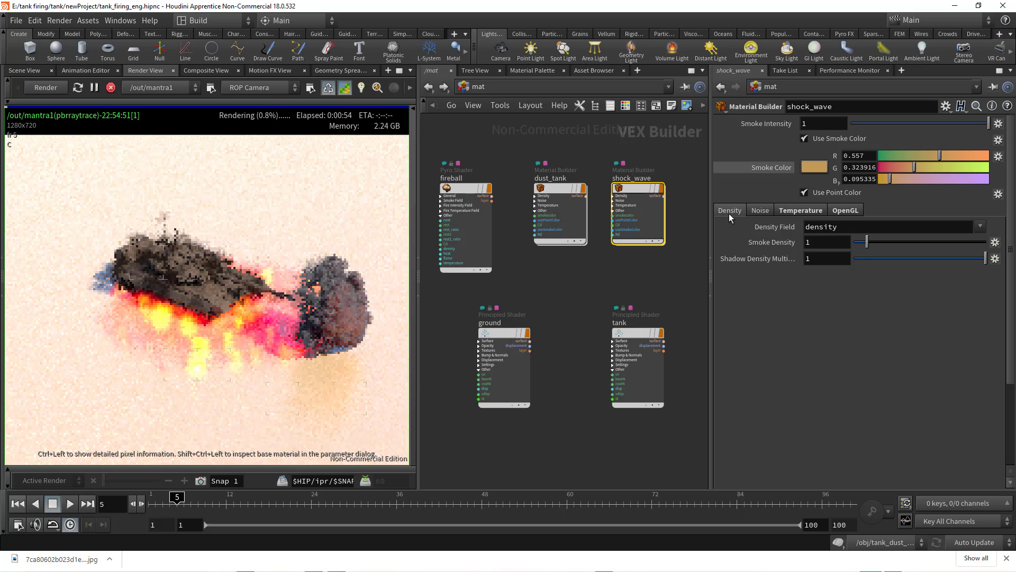
pyautogui.click(810, 213)
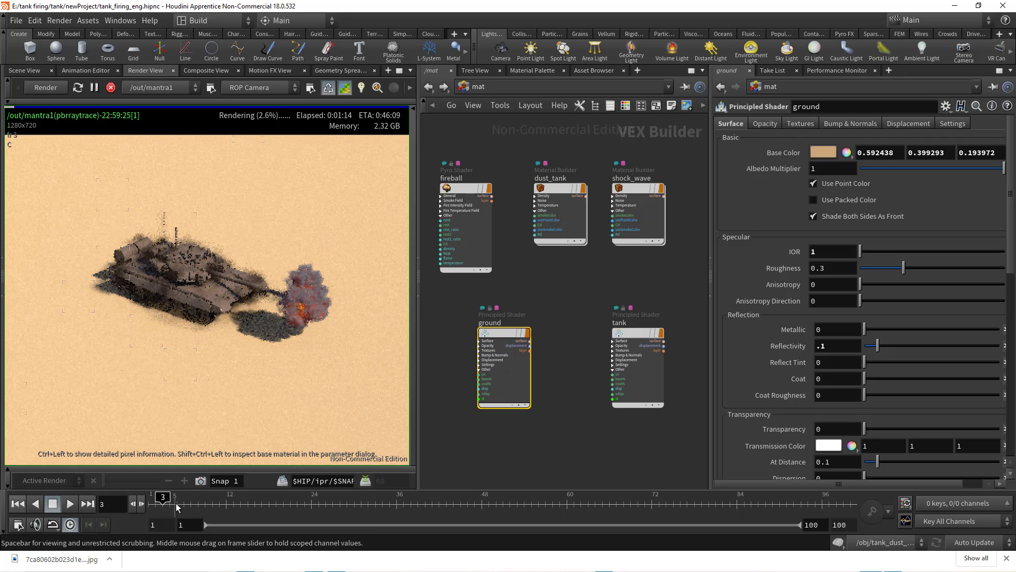
# Take a snapshot of the current render and move the timeline to frame 16.
pyautogui.click(199, 481)
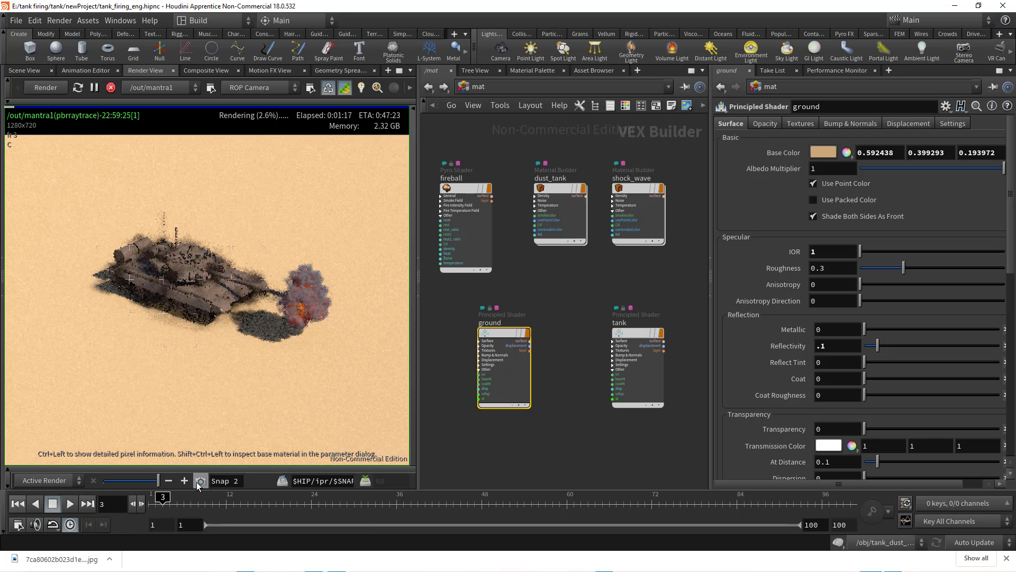
pyautogui.click(255, 498)
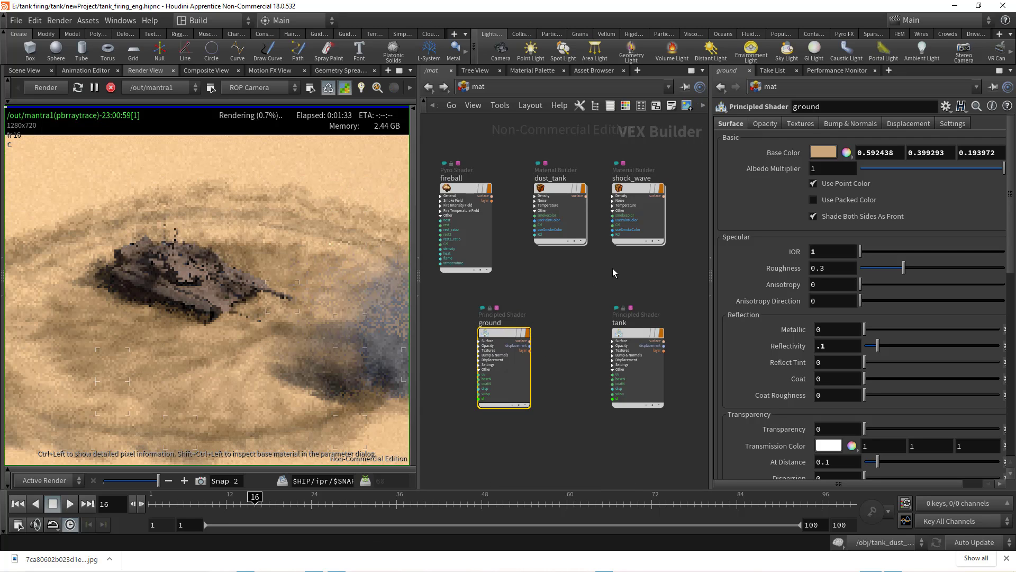
# Copy the ground material's Base Color red value, 0.592438, into the shock_wave material's Smoke Color red channel.
pyautogui.click(639, 273)
pyautogui.click(545, 238)
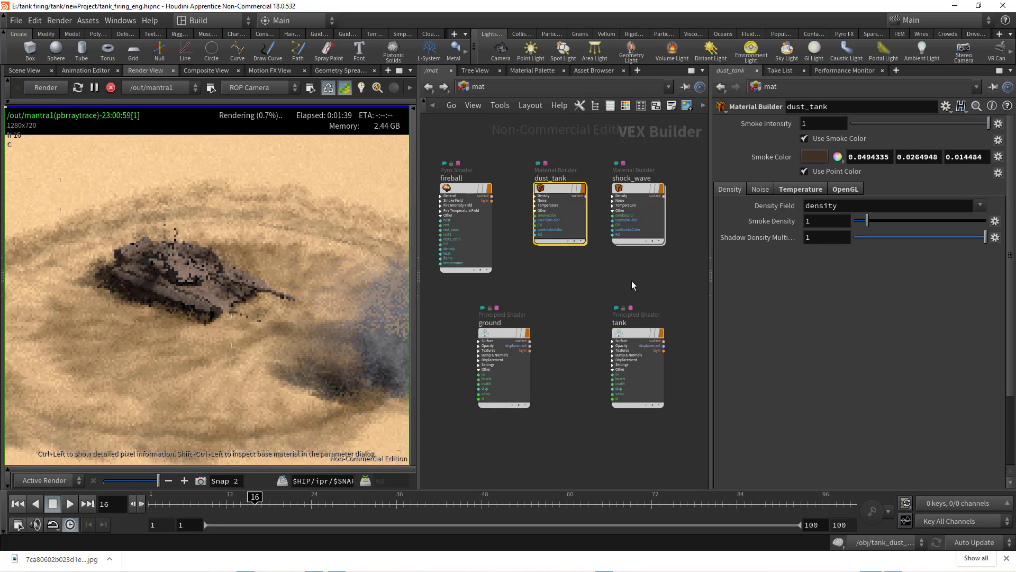
pyautogui.click(521, 334)
pyautogui.doubleClick(886, 154)
pyautogui.hotkey('ctrl', 'c')
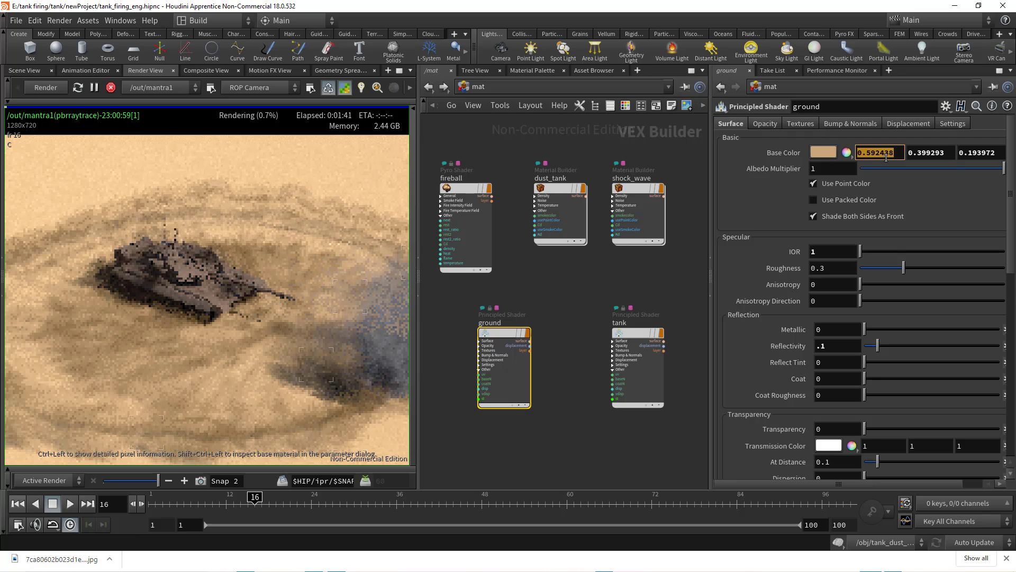
pyautogui.click(629, 185)
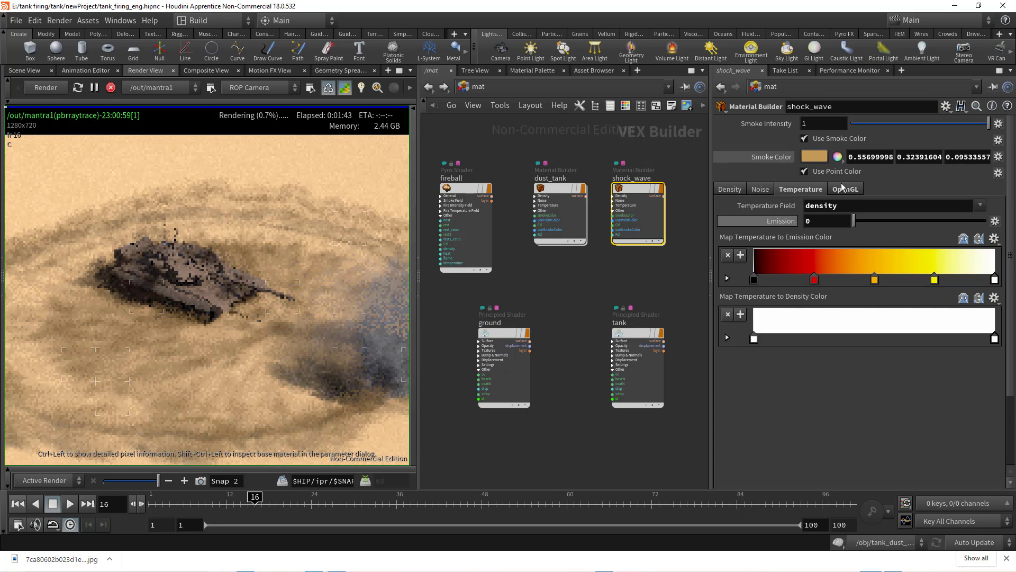
pyautogui.doubleClick(872, 156)
pyautogui.hotkey('ctrl', 'v')
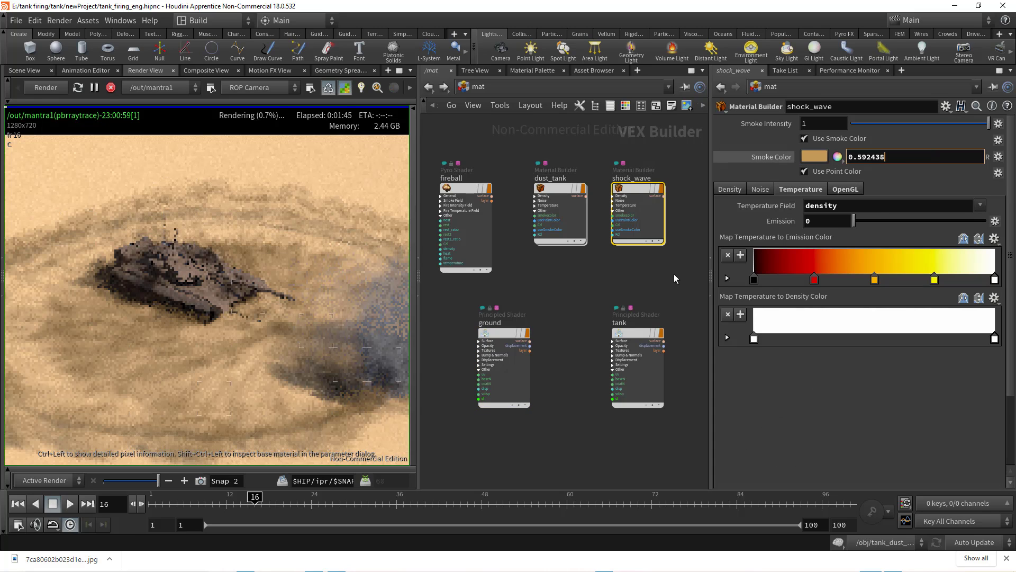
# Set the green channel of the shock_wave material's Smoke Color to the ground's Base Color value, 0.399293.
pyautogui.click(492, 332)
pyautogui.doubleClick(926, 153)
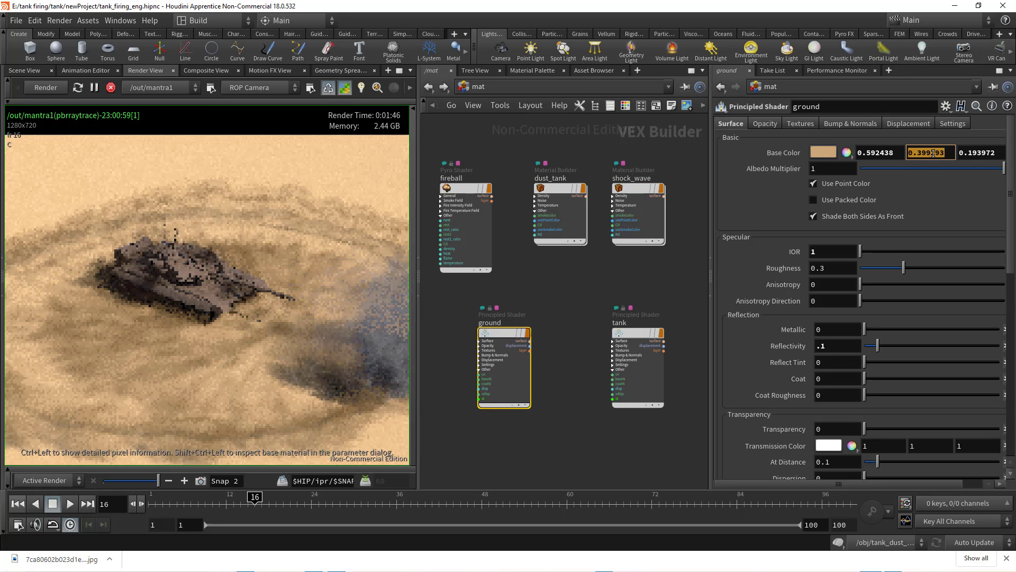
pyautogui.click(632, 188)
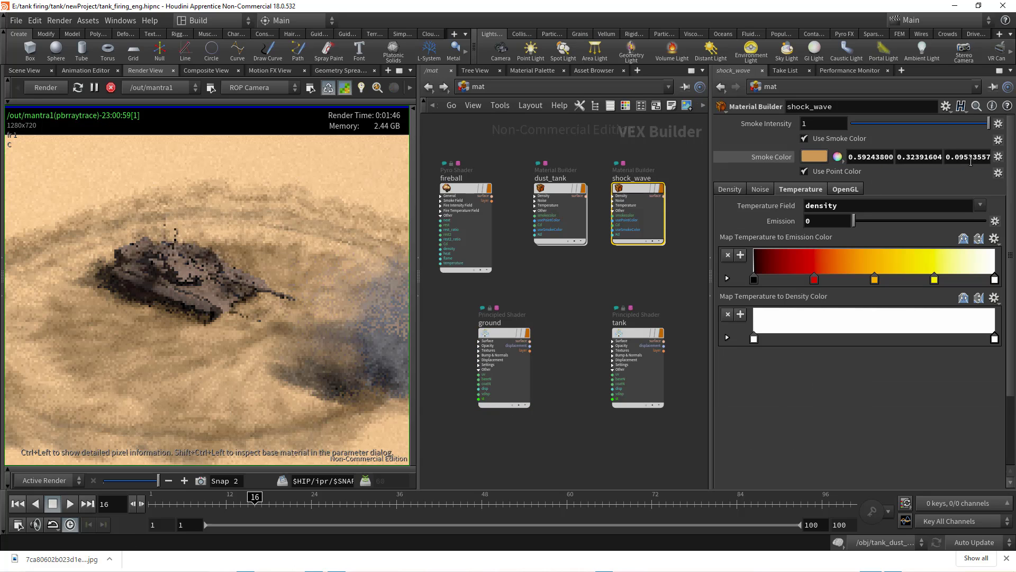
pyautogui.doubleClick(919, 157)
pyautogui.write('0.399293')
pyautogui.click(507, 280)
# Match the shock_wave Smoke Color's blue channel to the ground material's Base Color value of 0.193972.
pyautogui.click(502, 336)
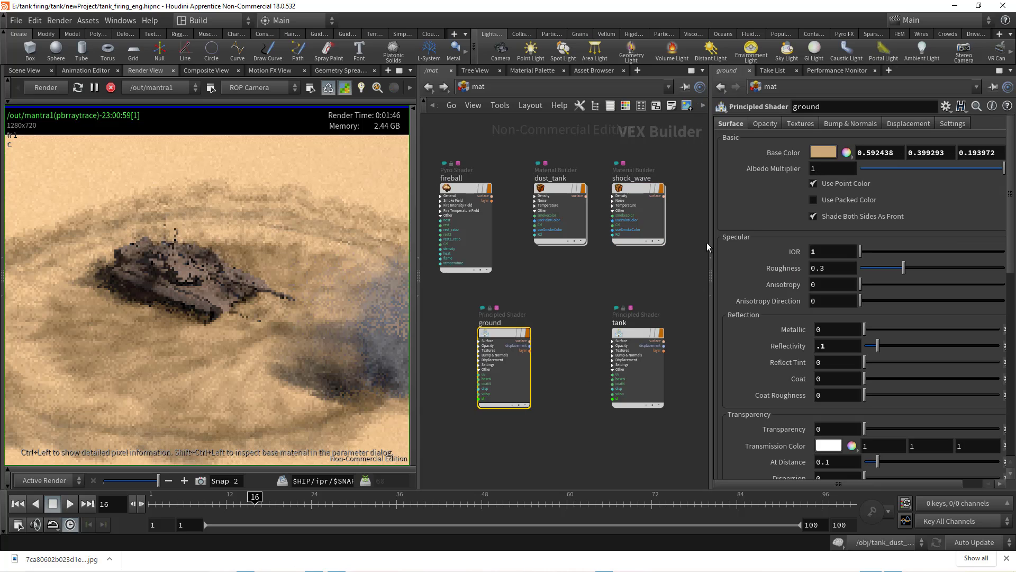
pyautogui.doubleClick(978, 152)
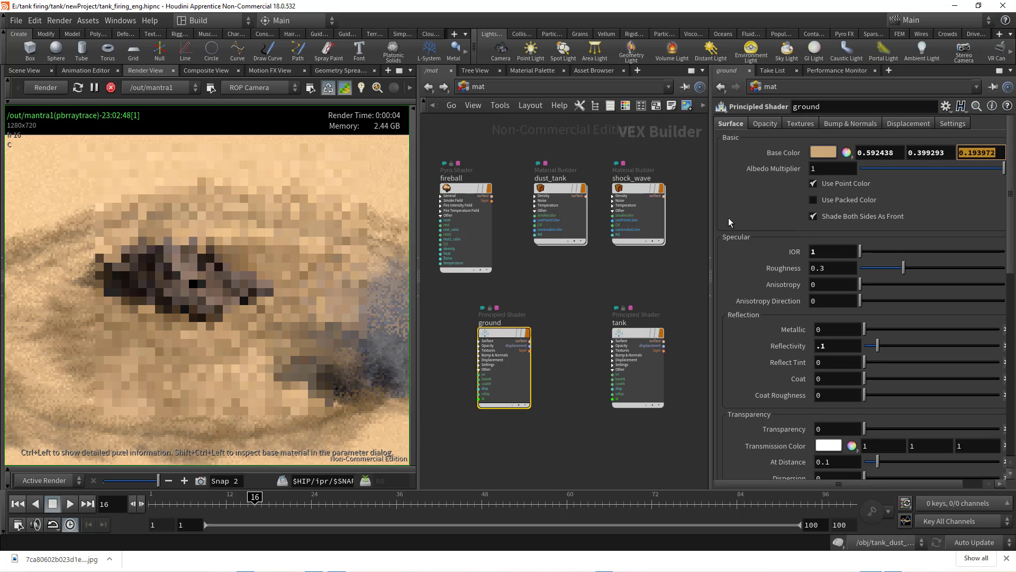
pyautogui.click(631, 212)
pyautogui.doubleClick(965, 154)
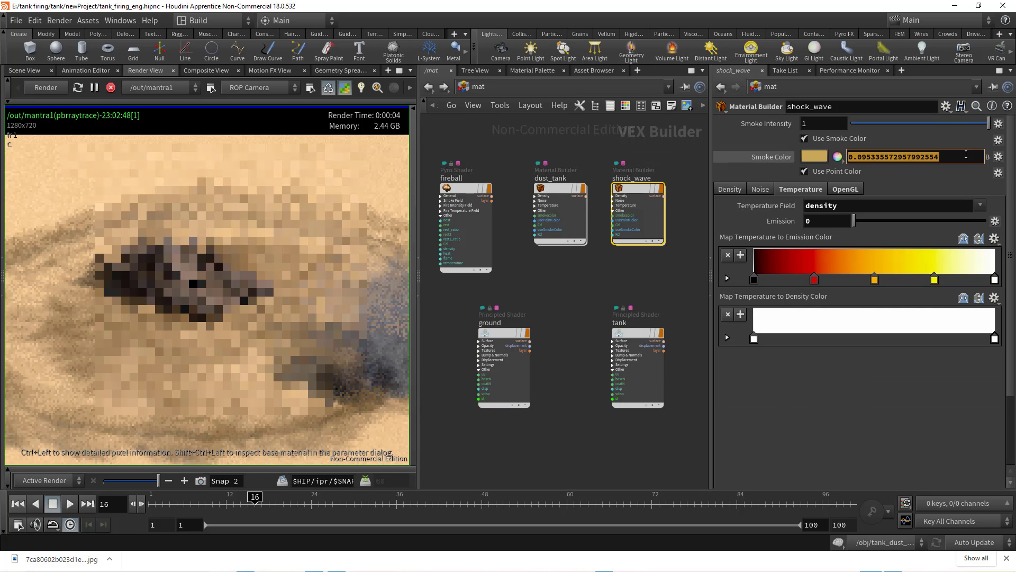
pyautogui.write('0.19197200')
pyautogui.press('Return')
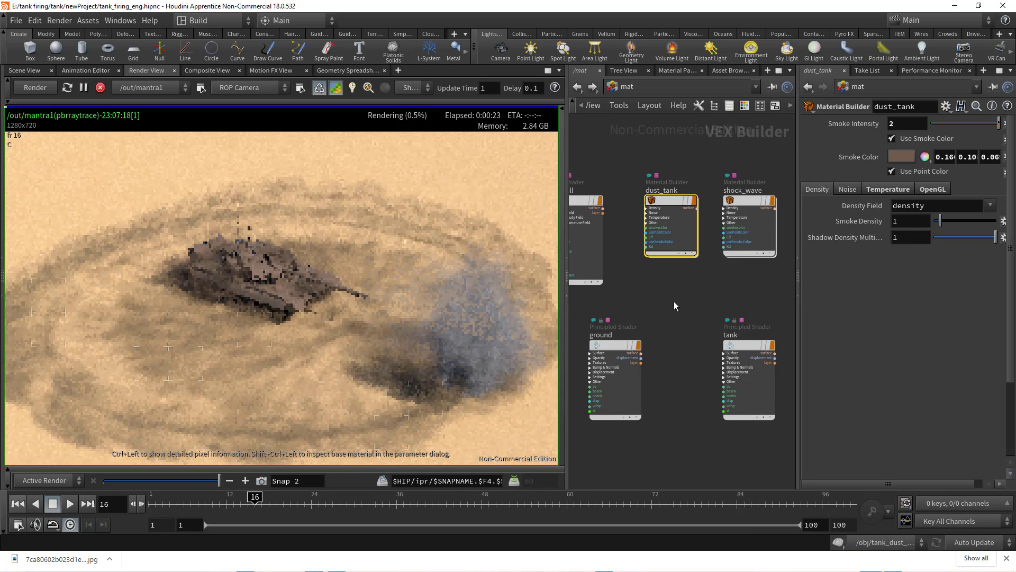
# Review the settings of the ground, fireball, tank and dust_tank materials against the frame 16 test render.
pyautogui.moveTo(674, 302); pyautogui.dragTo(712, 296, button='middle')
pyautogui.moveTo(701, 305); pyautogui.dragTo(674, 412)
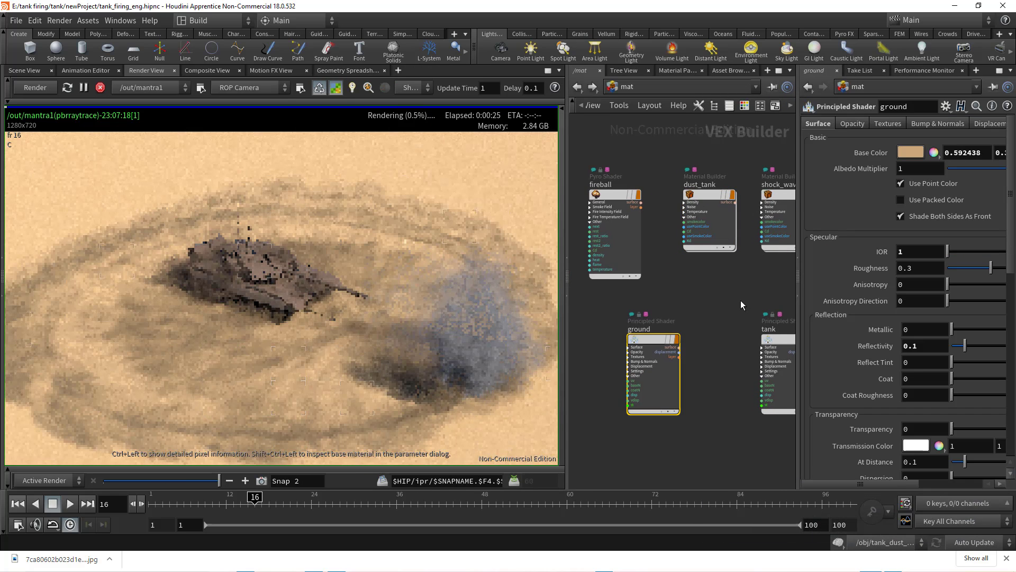
pyautogui.moveTo(651, 261); pyautogui.dragTo(635, 255)
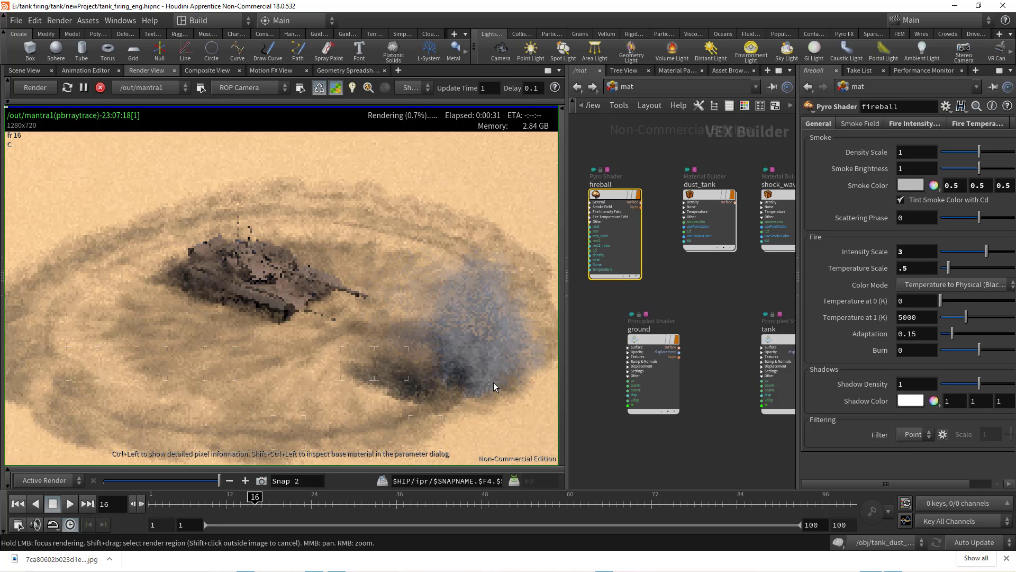
pyautogui.moveTo(652, 273); pyautogui.dragTo(623, 272, button='middle')
pyautogui.click(739, 340)
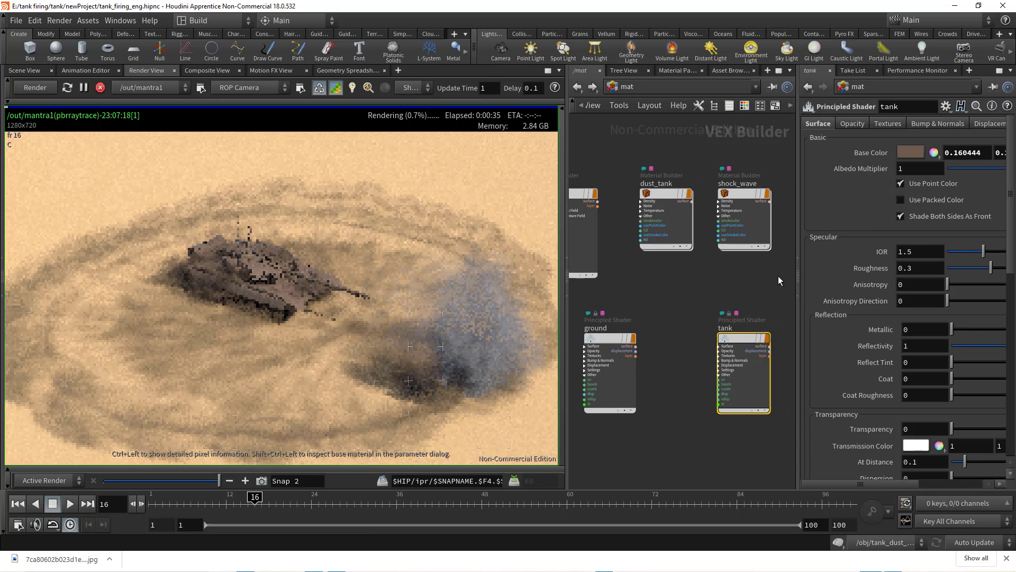
pyautogui.click(666, 239)
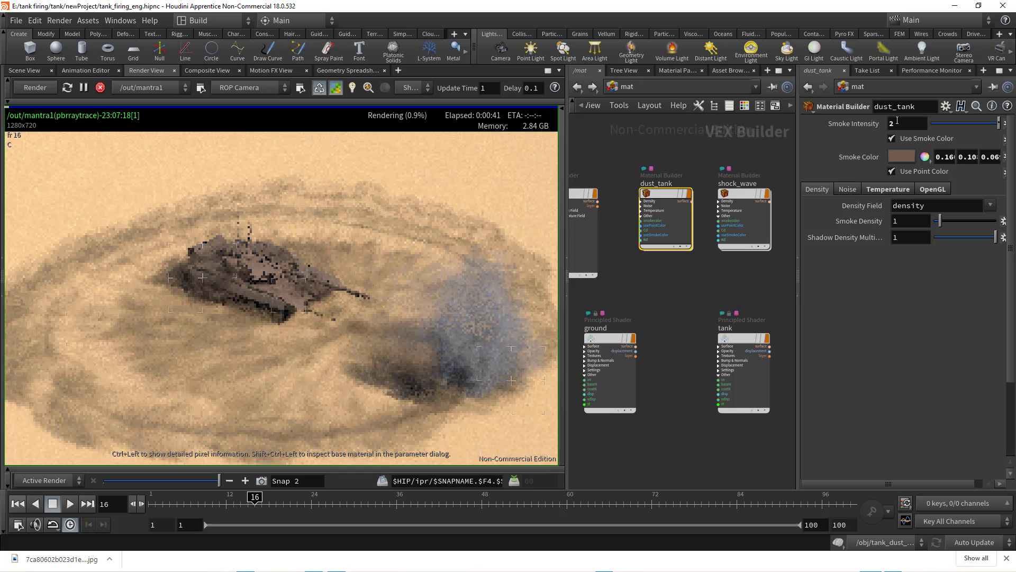
pyautogui.click(698, 292)
pyautogui.moveTo(698, 292); pyautogui.dragTo(699, 277, button='middle')
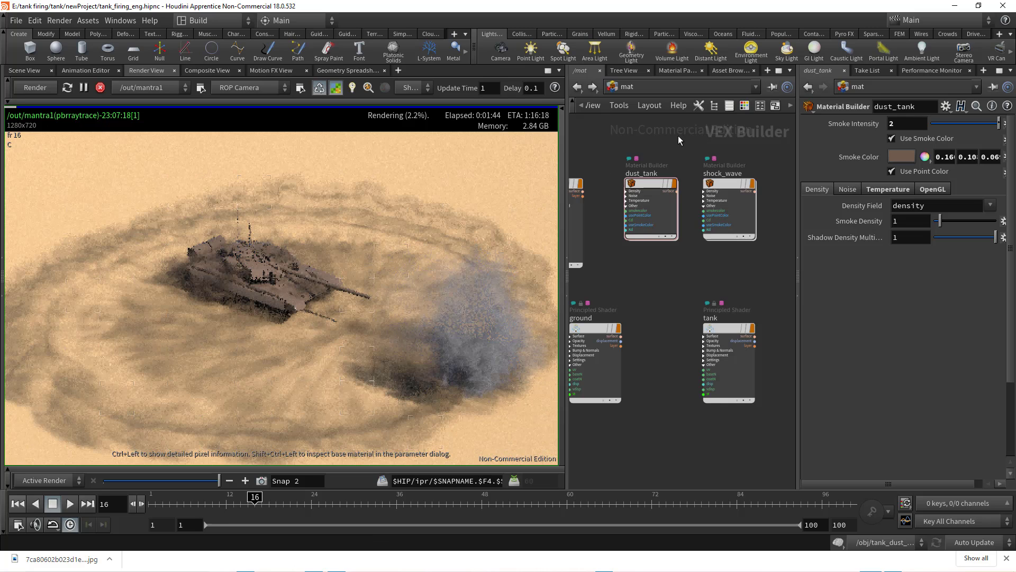
pyautogui.moveTo(665, 140); pyautogui.dragTo(693, 149, button='middle')
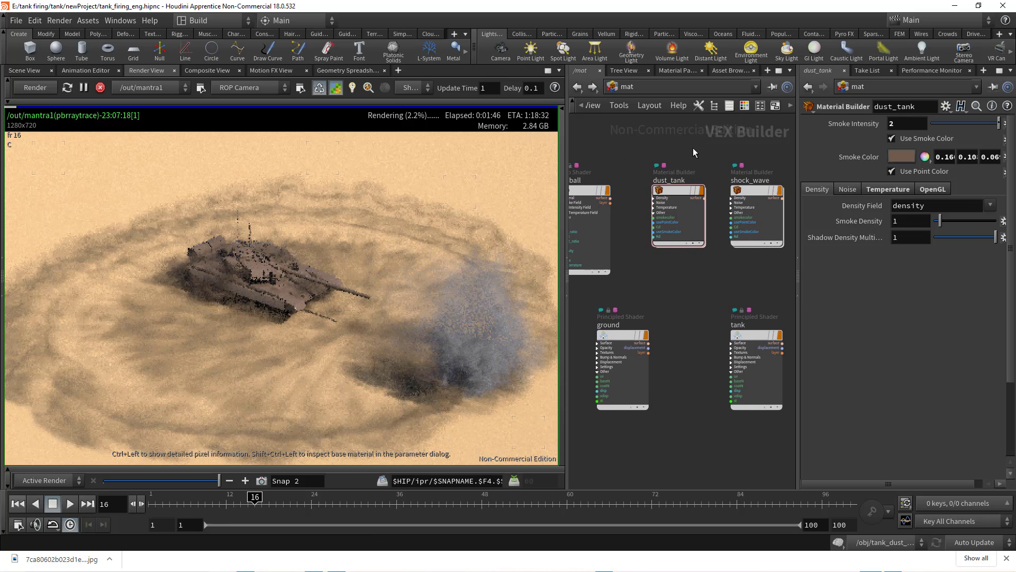